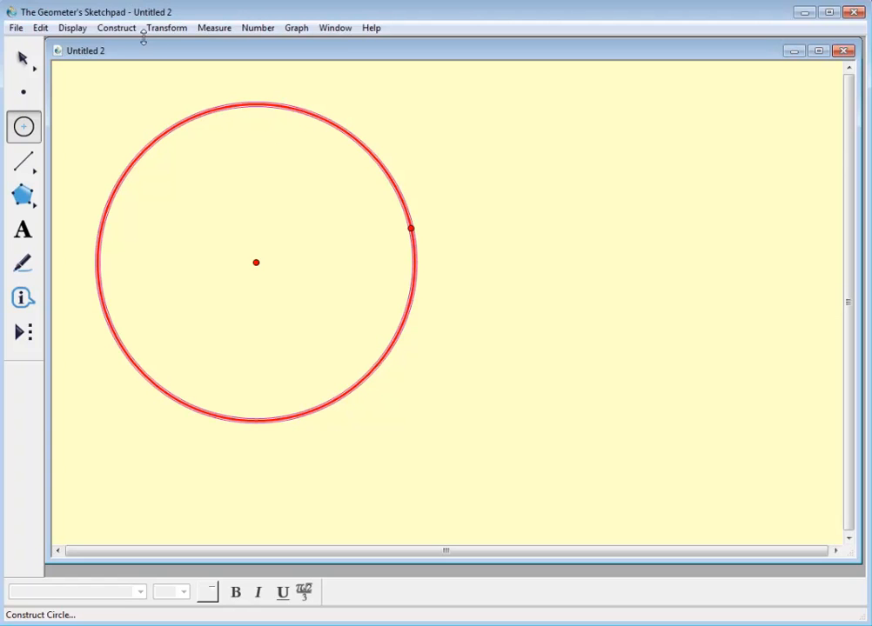
# Step: Change the circle's colour to blue and deselect it
pyautogui.click(72, 29)
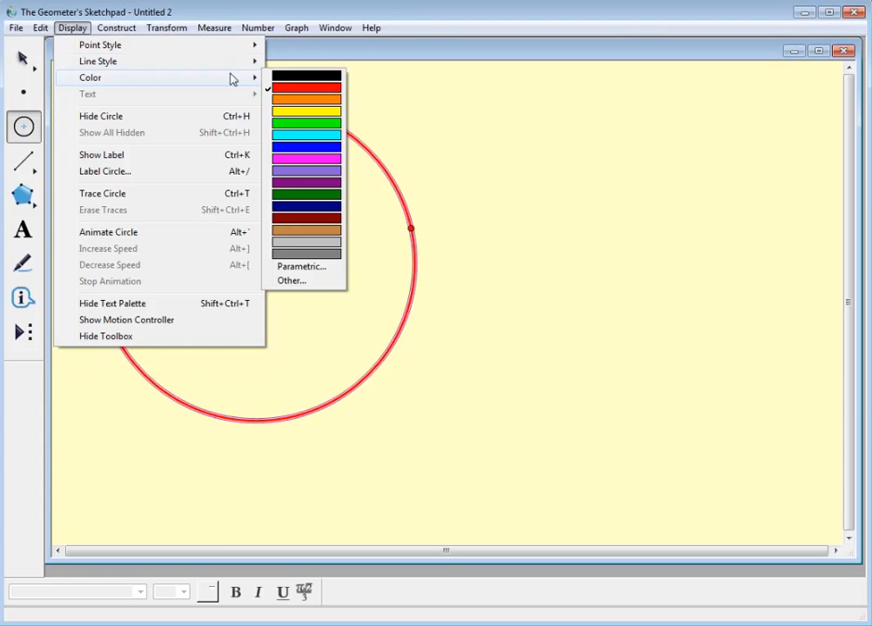
pyautogui.moveTo(224, 80)
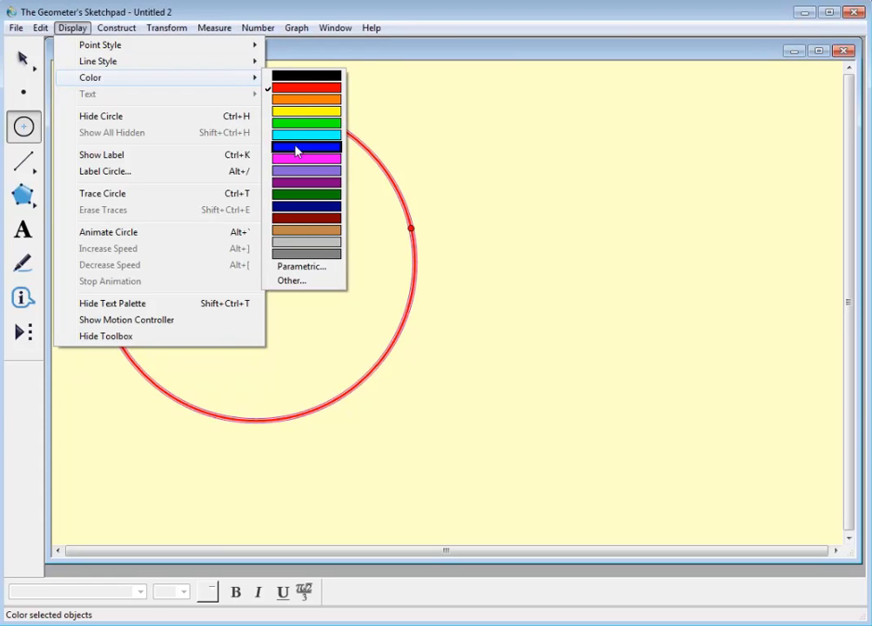
pyautogui.click(302, 150)
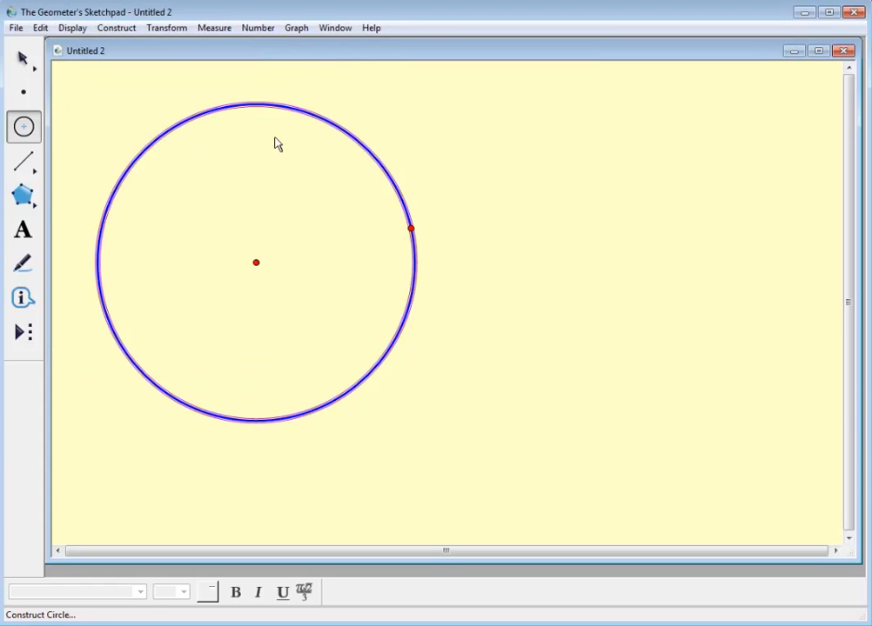
pyautogui.click(24, 60)
pyautogui.click(244, 188)
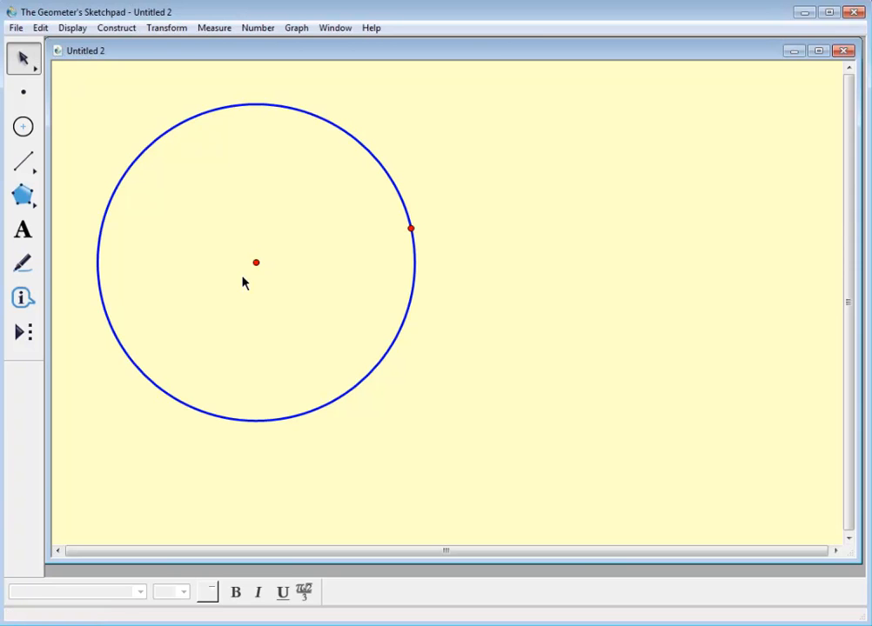
# Step: Draw two radii from the circle's centre, one to the existing point on the circle and one to a new point on its upper-left arc
pyautogui.click(23, 161)
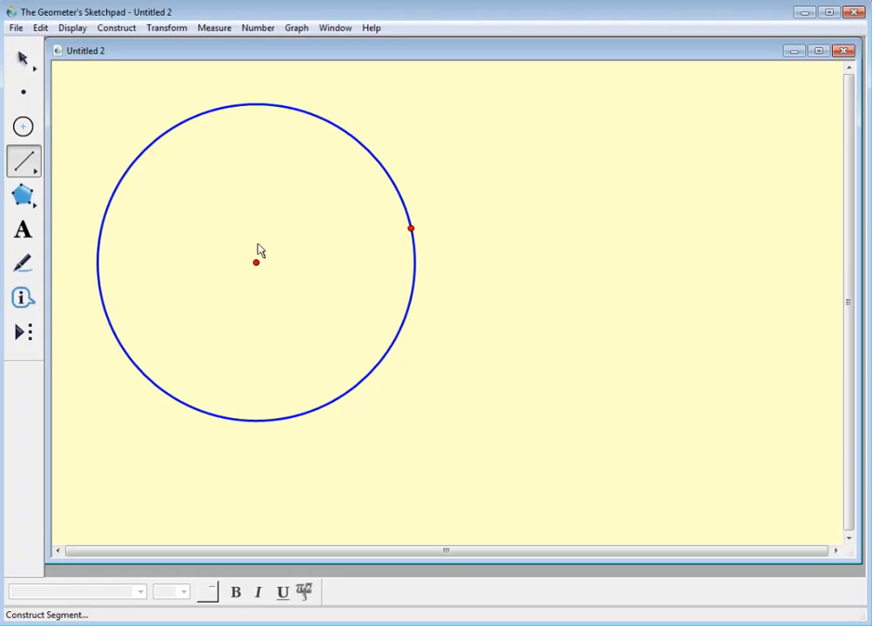
pyautogui.click(25, 167)
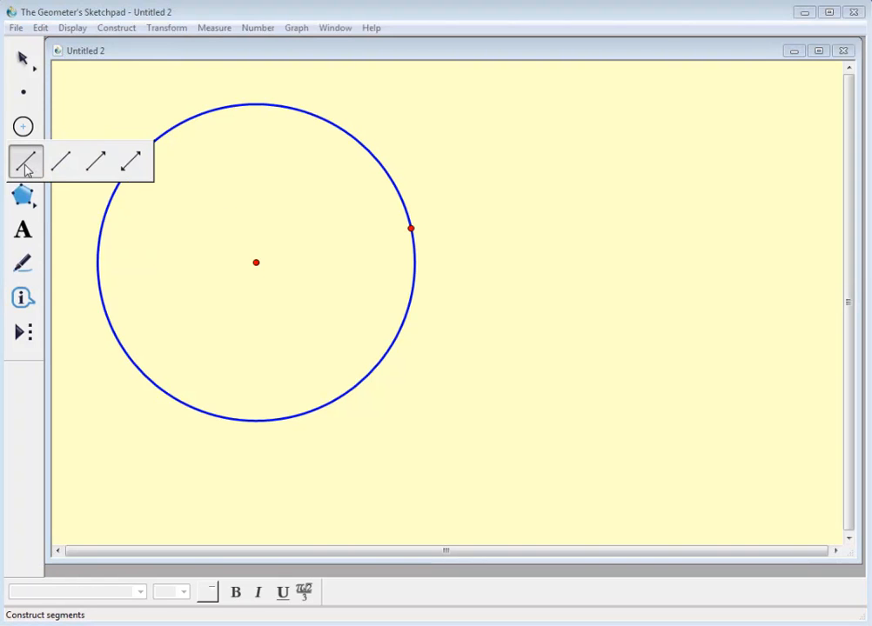
pyautogui.click(27, 170)
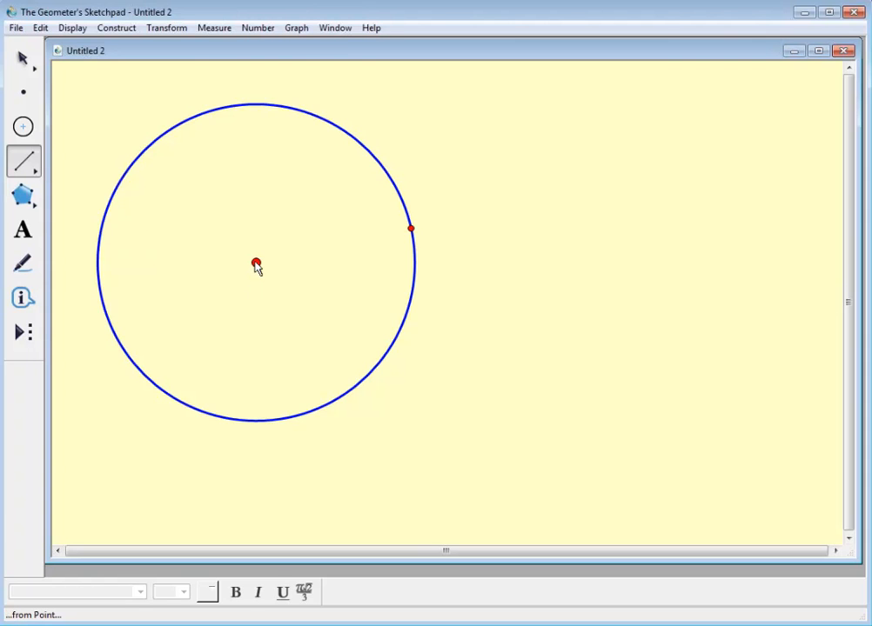
pyautogui.moveTo(256, 264); pyautogui.dragTo(414, 235)
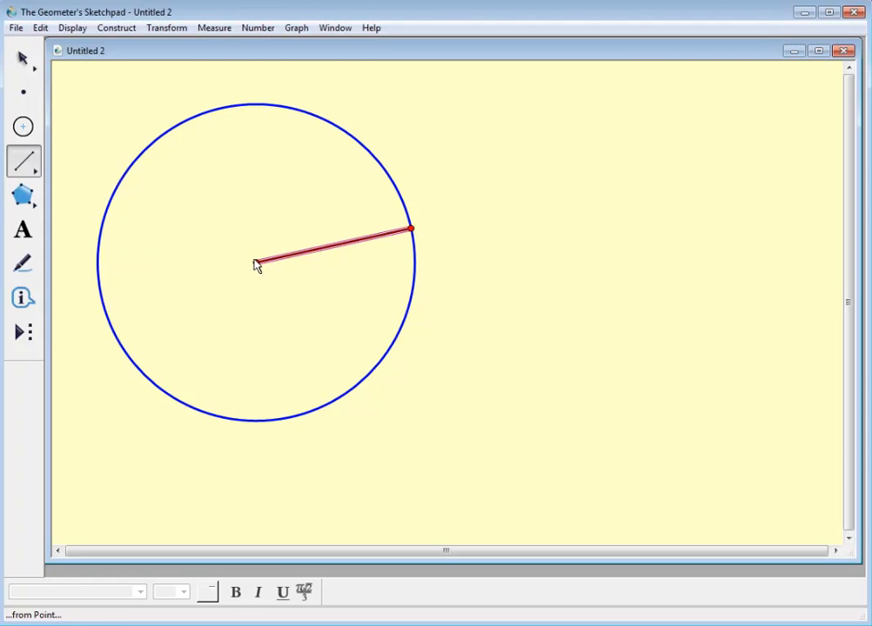
pyautogui.moveTo(256, 262); pyautogui.dragTo(154, 148)
# Step: Move the second radius's endpoint along the circle to the lower-right arc, then deselect it
pyautogui.click(25, 60)
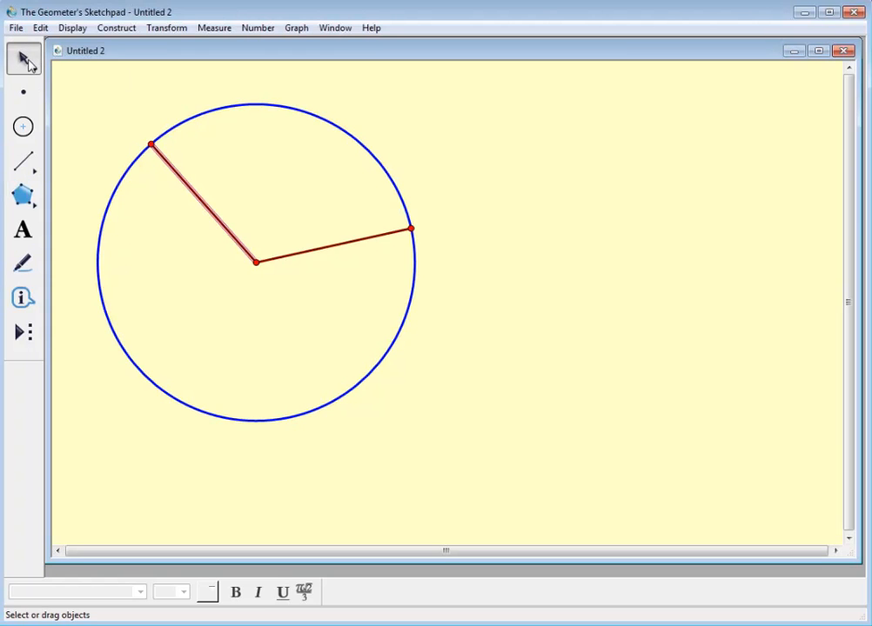
pyautogui.moveTo(153, 144); pyautogui.dragTo(382, 364)
pyautogui.click(376, 329)
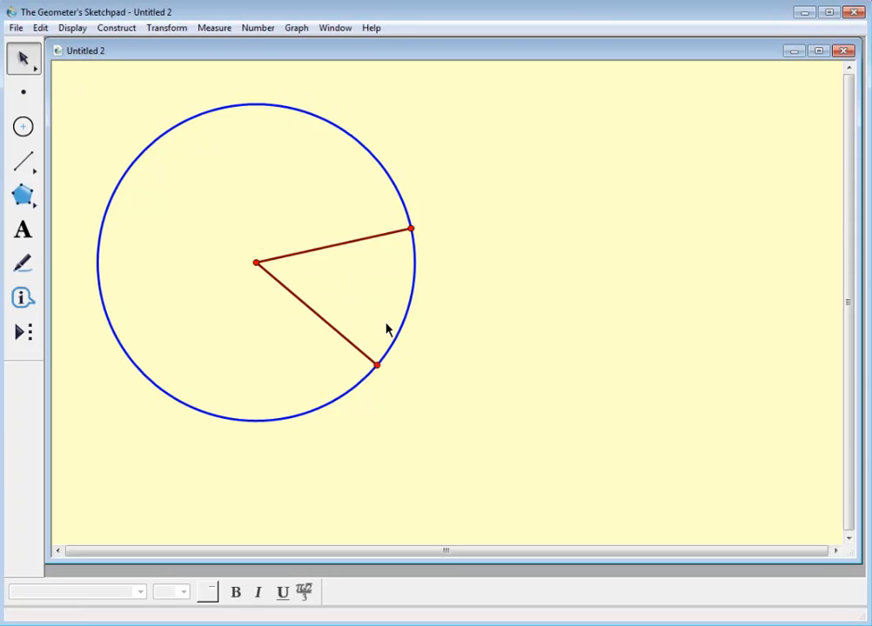
# Step: Draw the chord joining the two radius endpoints and mark it as the mirror
pyautogui.click(23, 161)
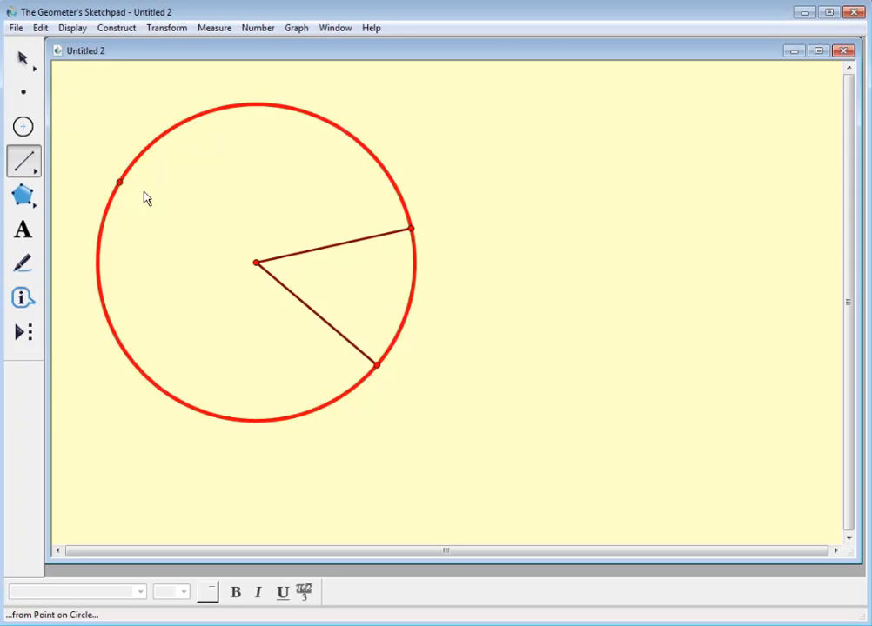
pyautogui.moveTo(413, 232); pyautogui.dragTo(378, 366)
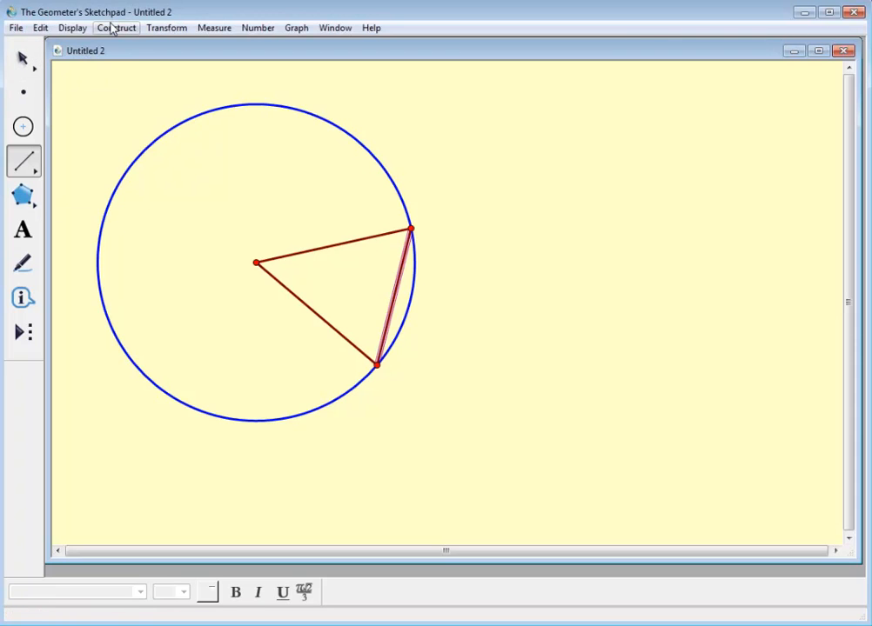
pyautogui.click(165, 29)
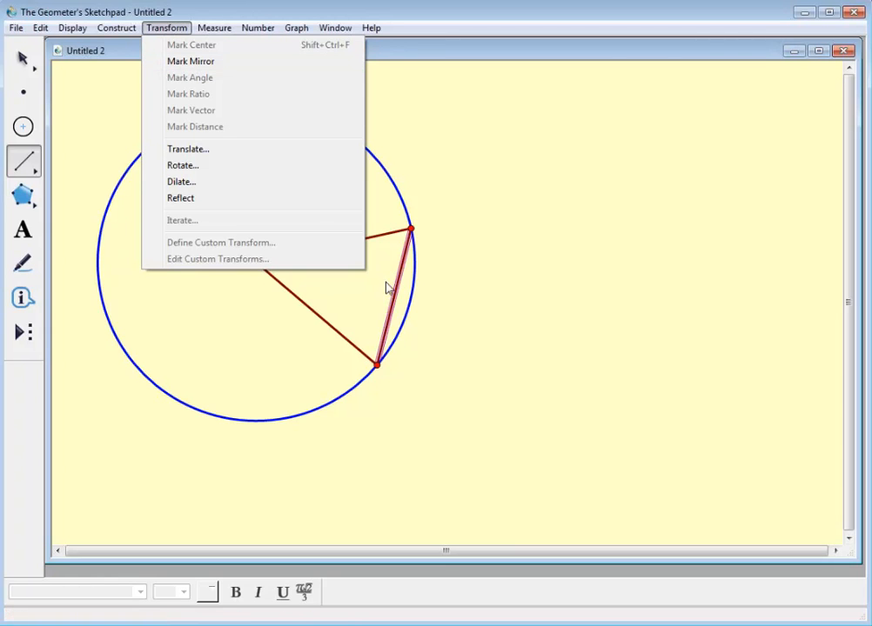
pyautogui.click(194, 68)
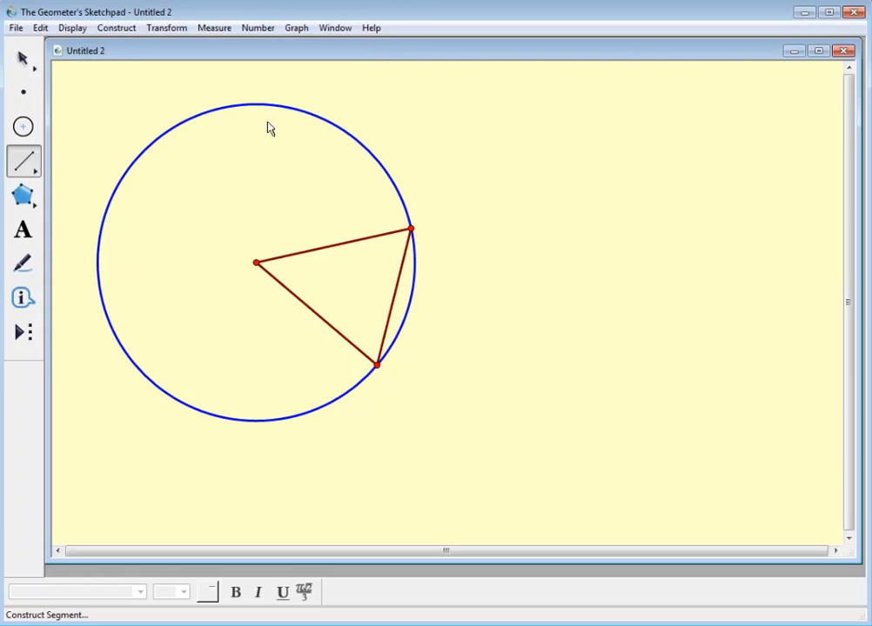
# Step: Reflect both radii and the circle's centre point across the chord to form a rhombus, then clear the selection
pyautogui.click(23, 59)
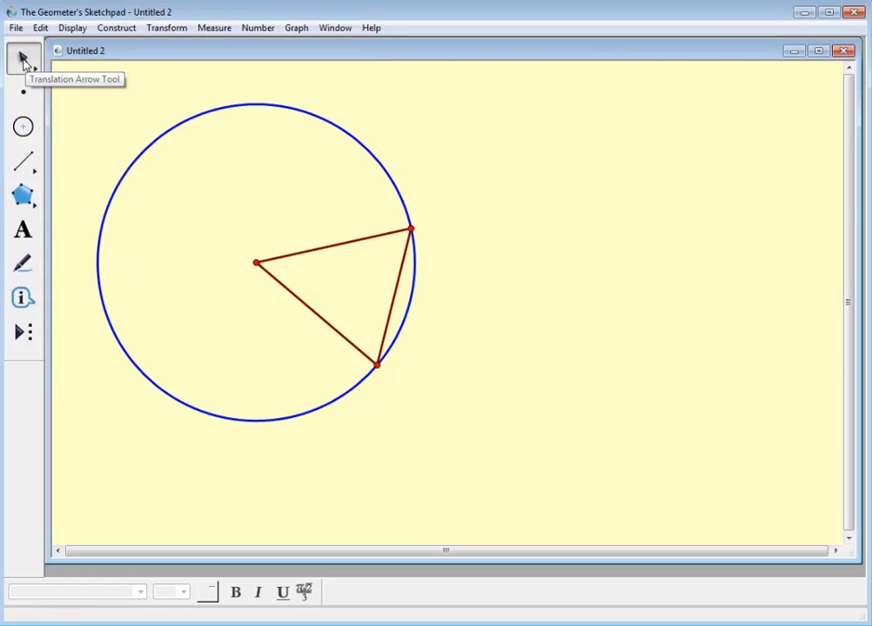
pyautogui.click(328, 247)
pyautogui.click(256, 262)
pyautogui.click(285, 281)
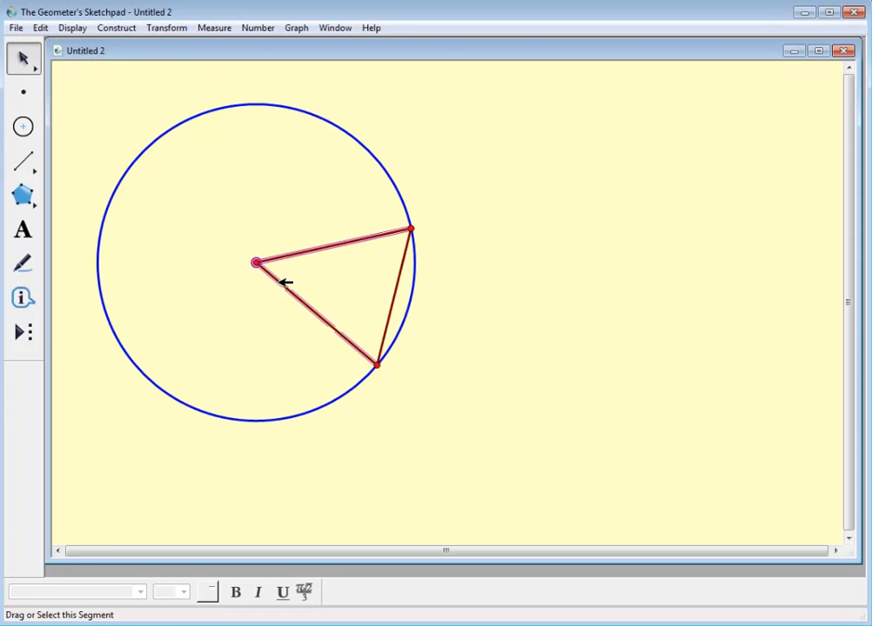
pyautogui.click(175, 33)
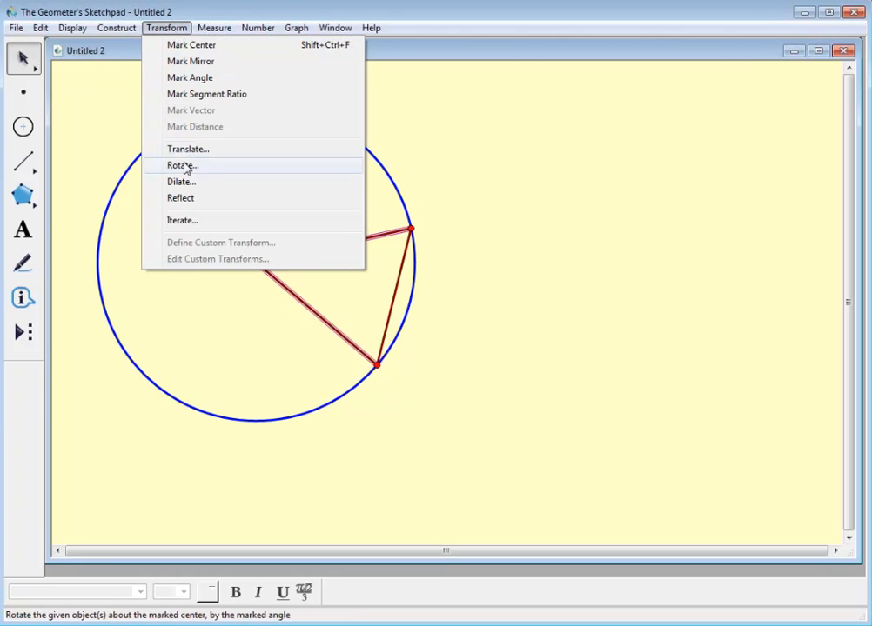
pyautogui.click(181, 199)
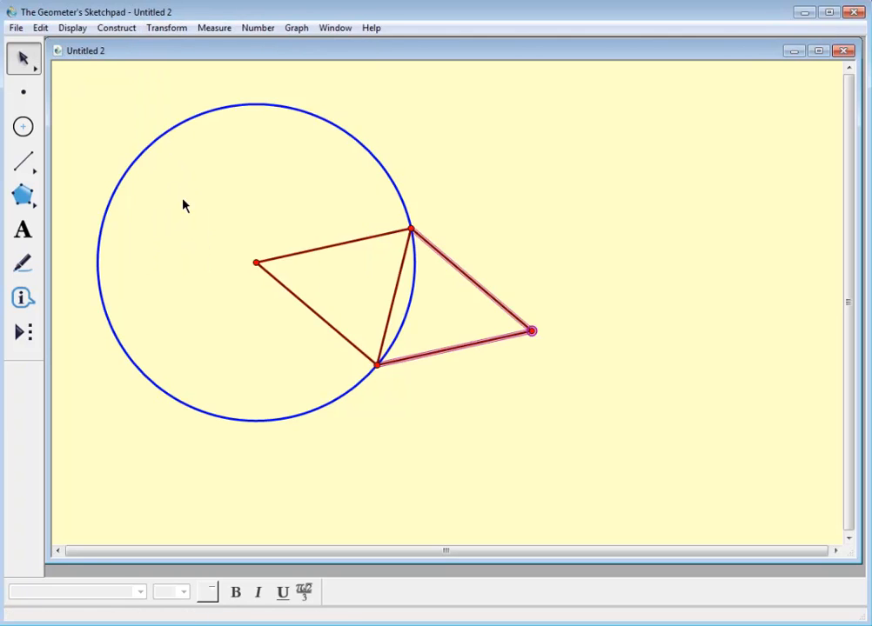
pyautogui.click(101, 108)
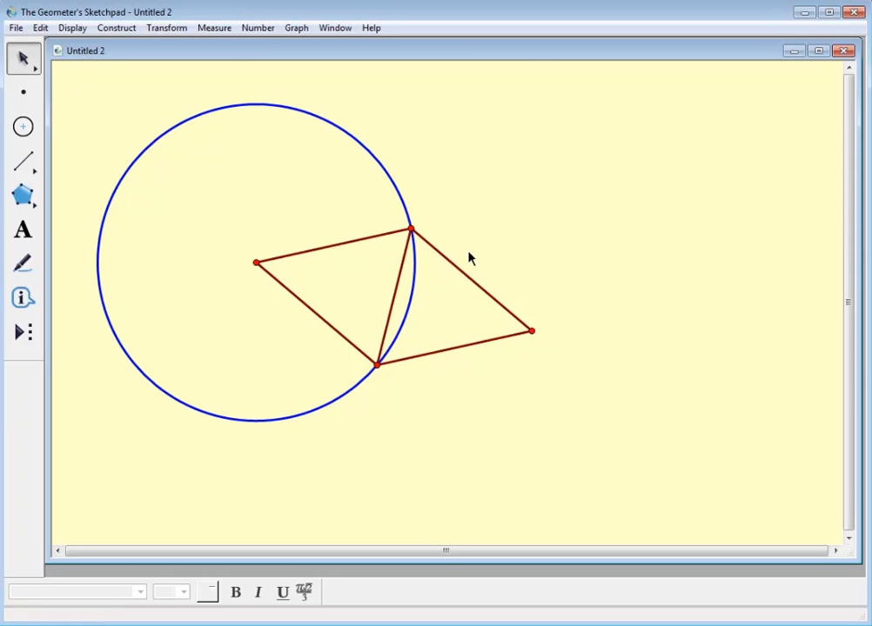
# Step: Test the rhombus by moving the circle's centre, the reflected vertex and both radius endpoints to new positions
pyautogui.moveTo(412, 229); pyautogui.dragTo(385, 209)
pyautogui.moveTo(258, 261); pyautogui.dragTo(256, 291)
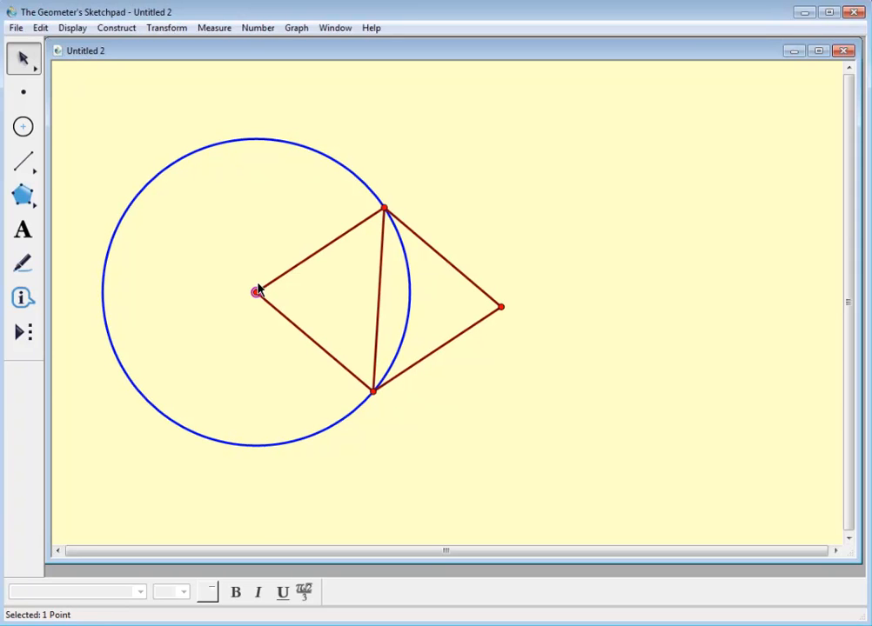
pyautogui.moveTo(505, 306); pyautogui.dragTo(590, 328)
pyautogui.moveTo(473, 229); pyautogui.dragTo(534, 314)
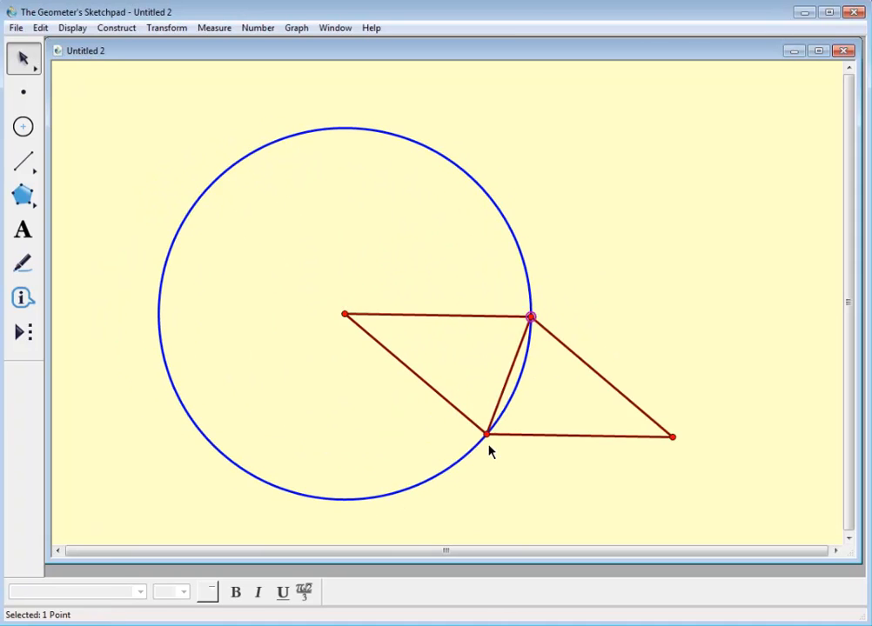
pyautogui.moveTo(487, 433); pyautogui.dragTo(467, 446)
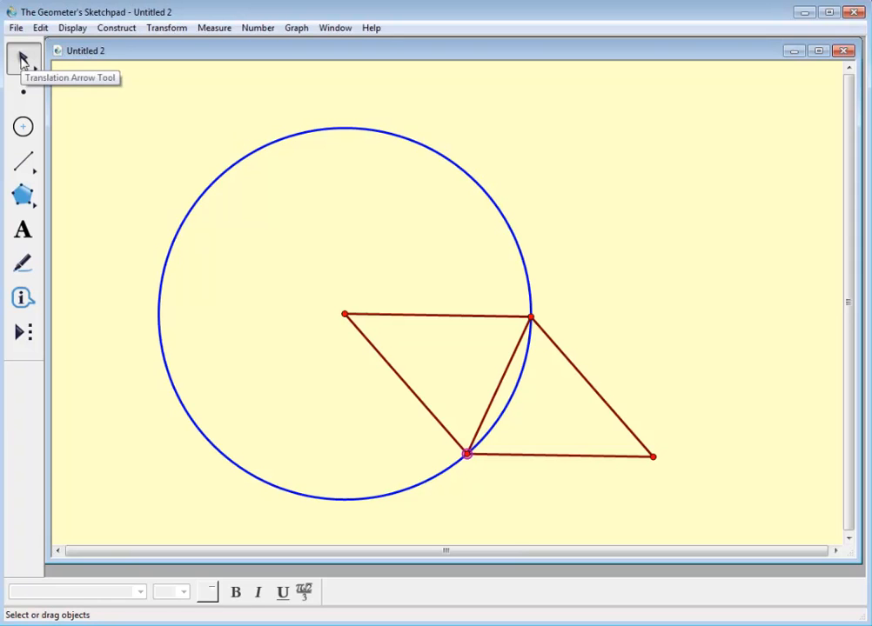
pyautogui.click(24, 161)
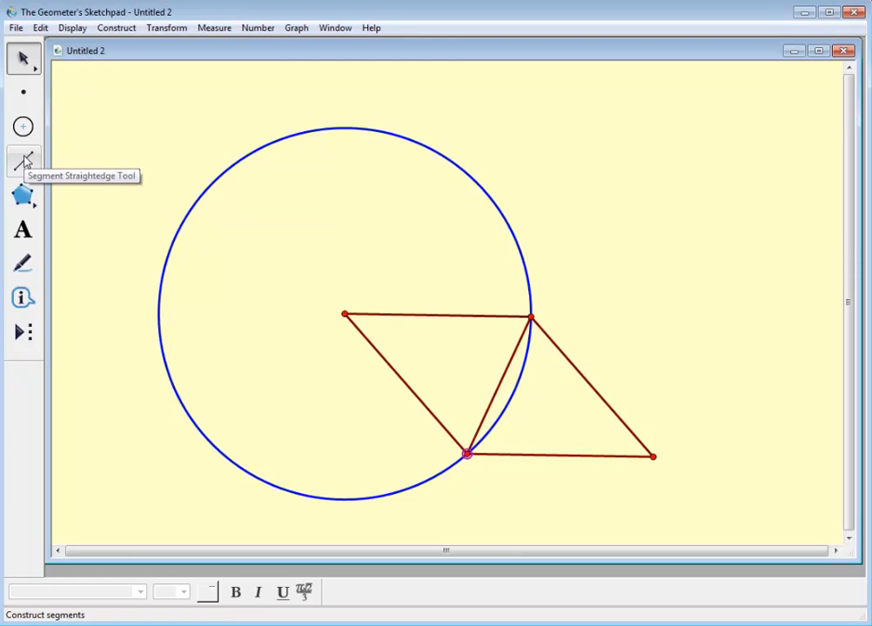
pyautogui.click(24, 161)
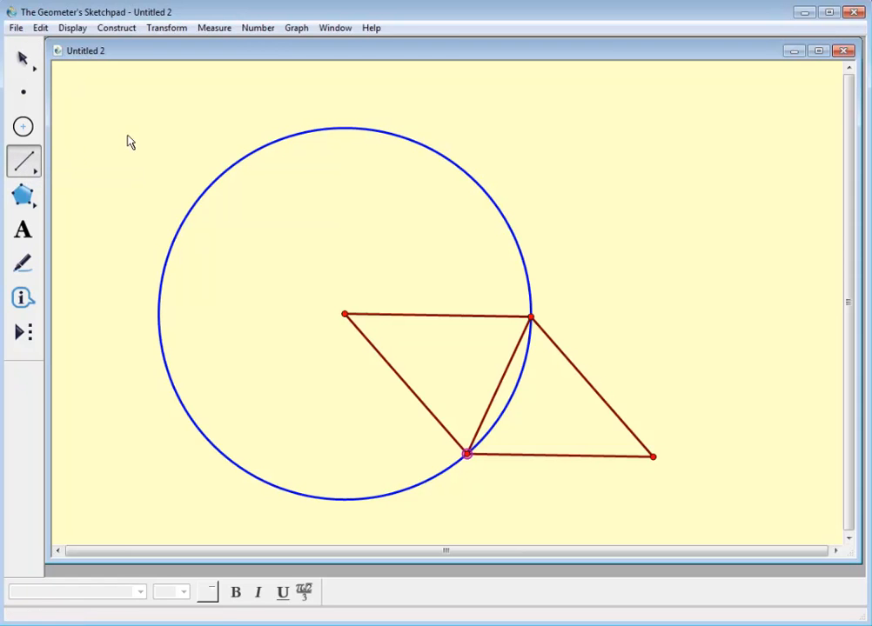
pyautogui.moveTo(236, 164)
pyautogui.mouseDown()
pyautogui.moveTo(247, 181)
pyautogui.moveTo(292, 203)
pyautogui.mouseUp()
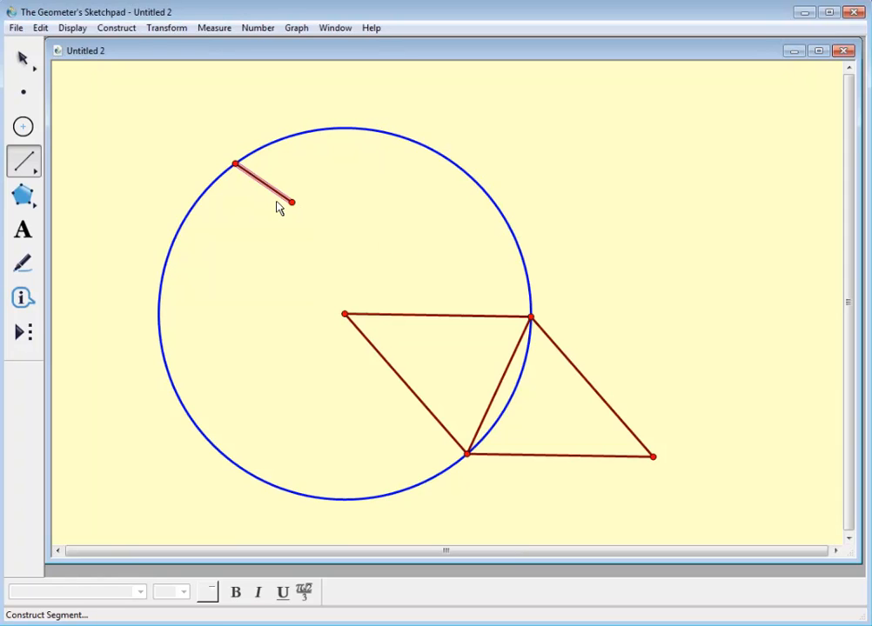
pyautogui.click(41, 27)
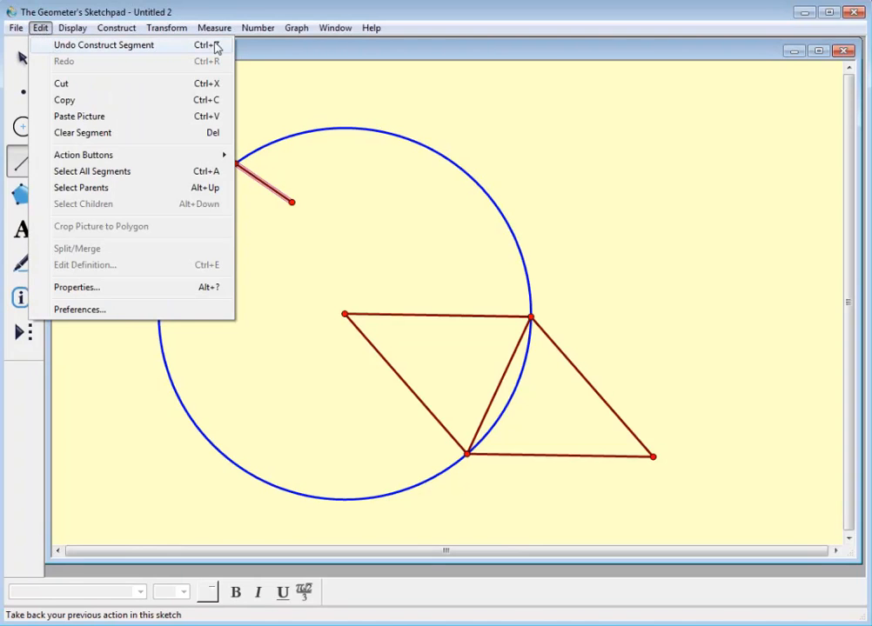
pyautogui.click(168, 50)
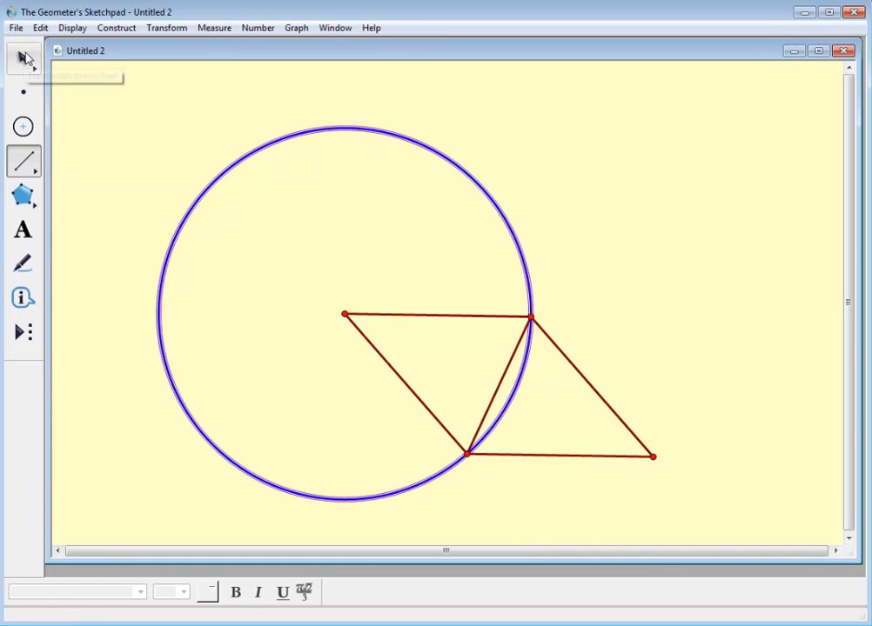
# Step: Hide the circle and the chord so only the rhombus is left
pyautogui.click(22, 58)
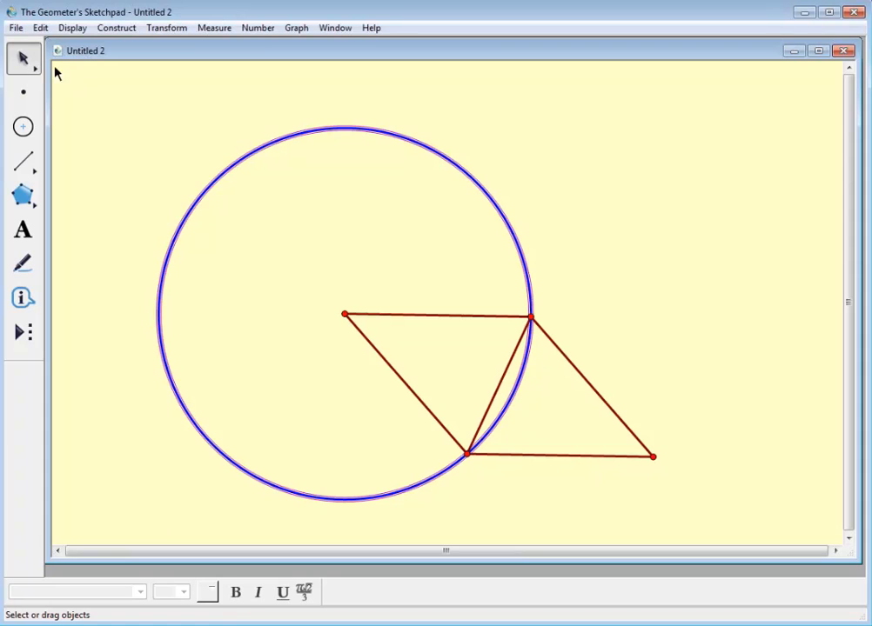
pyautogui.click(175, 167)
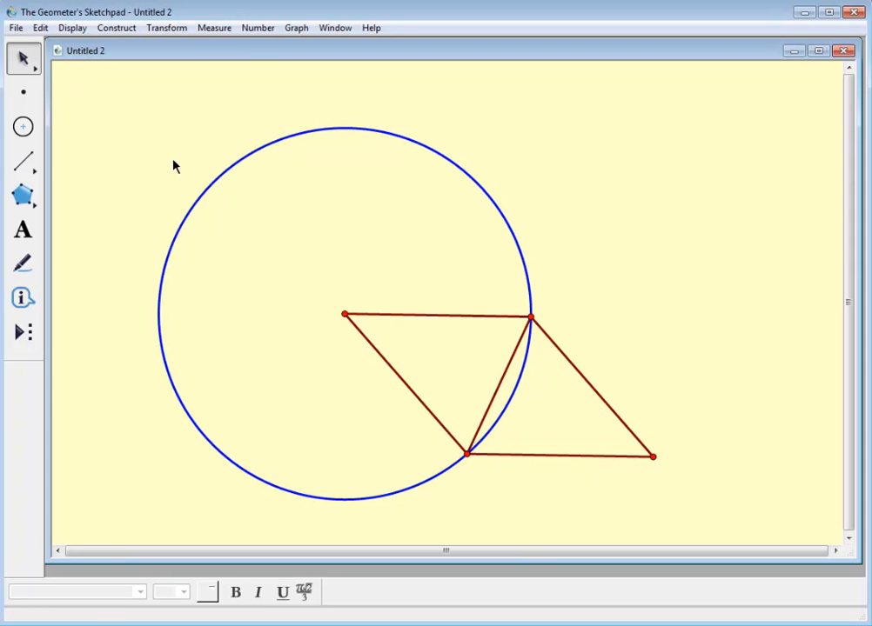
pyautogui.click(227, 173)
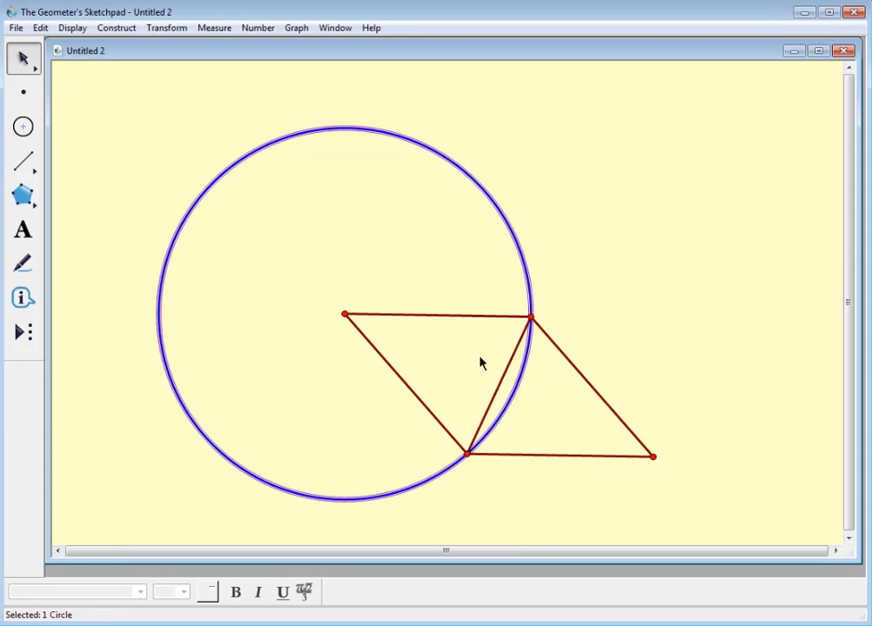
pyautogui.click(501, 382)
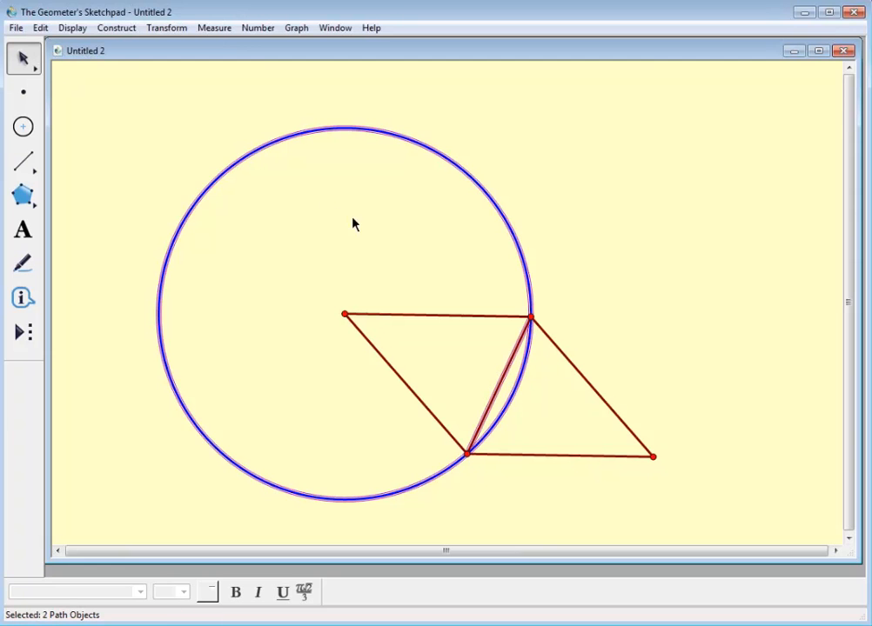
pyautogui.click(72, 28)
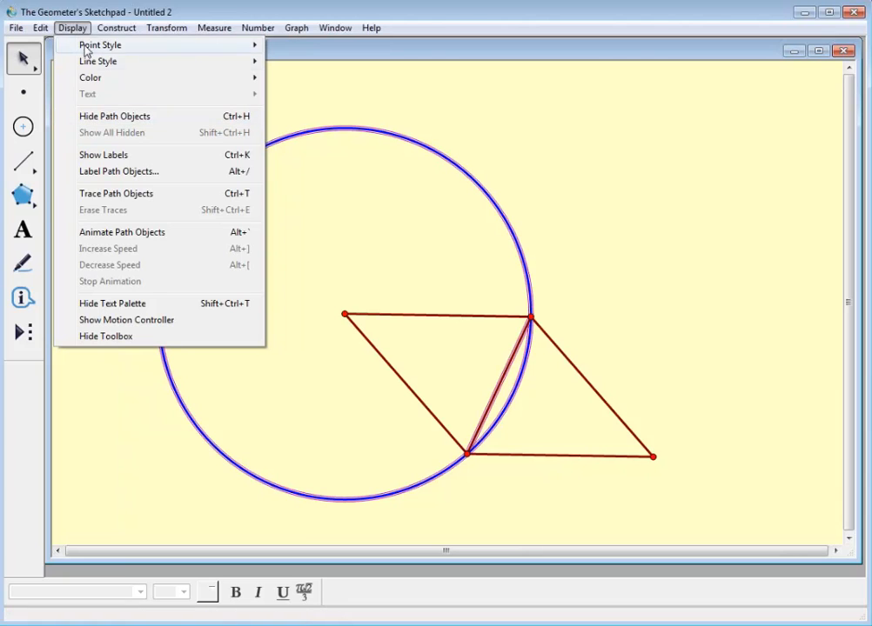
pyautogui.click(90, 121)
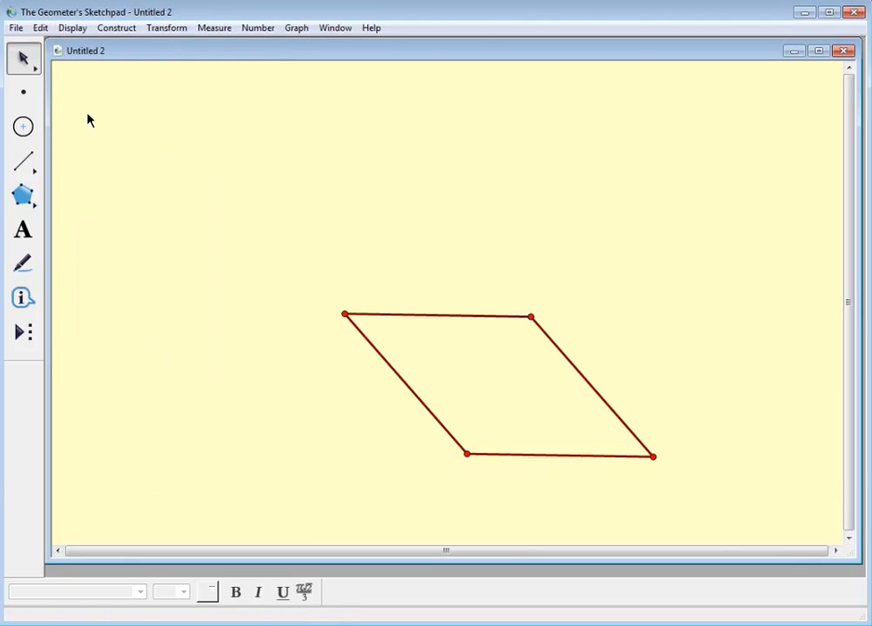
# Step: Reshape the rhombus by swinging its upper-right vertex over to the far left and moving the reflected vertex upward
pyautogui.moveTo(530, 317); pyautogui.dragTo(537, 288)
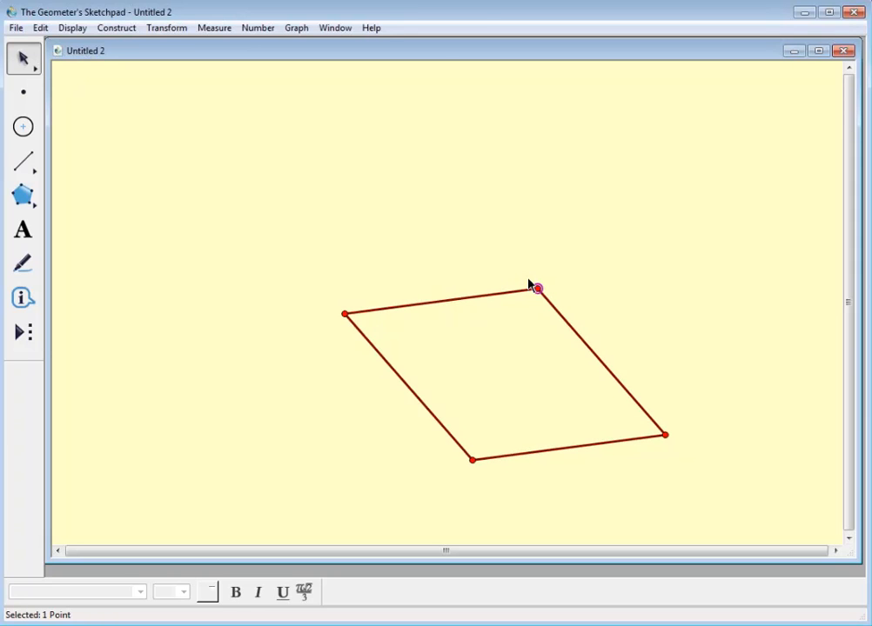
pyautogui.moveTo(539, 288); pyautogui.dragTo(184, 286)
pyautogui.moveTo(453, 436); pyautogui.dragTo(439, 224)
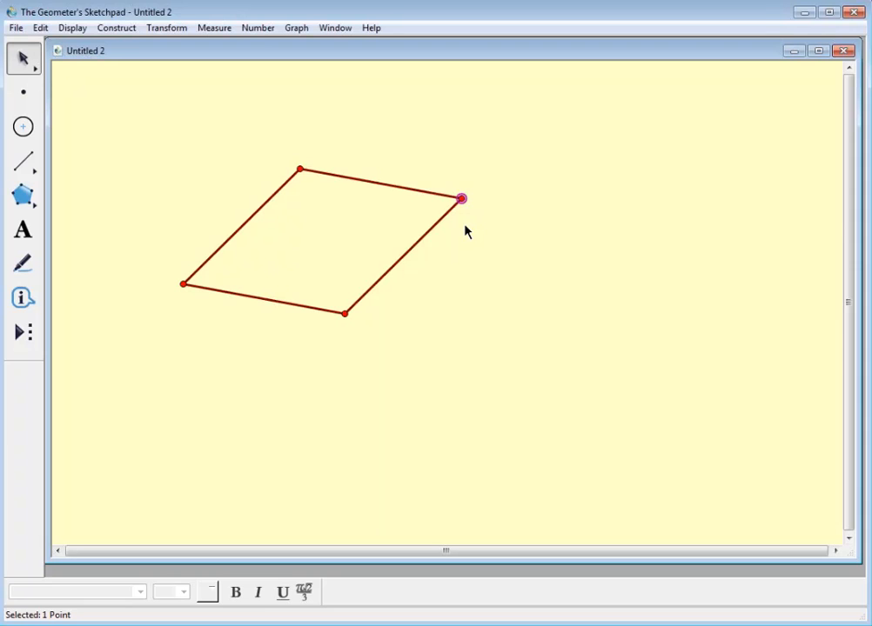
# Step: Measure the slopes of all four sides of the rhombus, then clear the selection
pyautogui.click(516, 218)
pyautogui.click(259, 215)
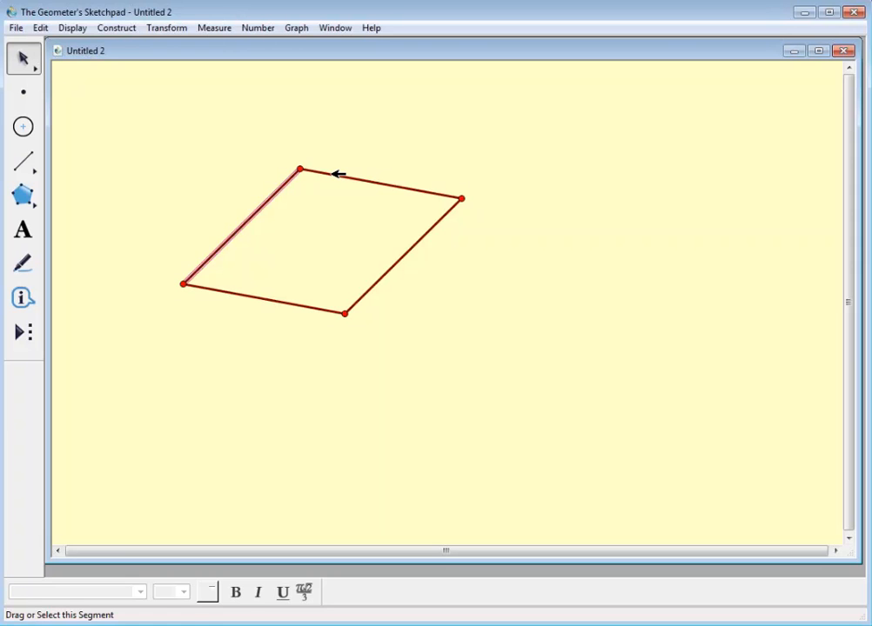
pyautogui.click(338, 174)
pyautogui.click(399, 265)
pyautogui.click(305, 303)
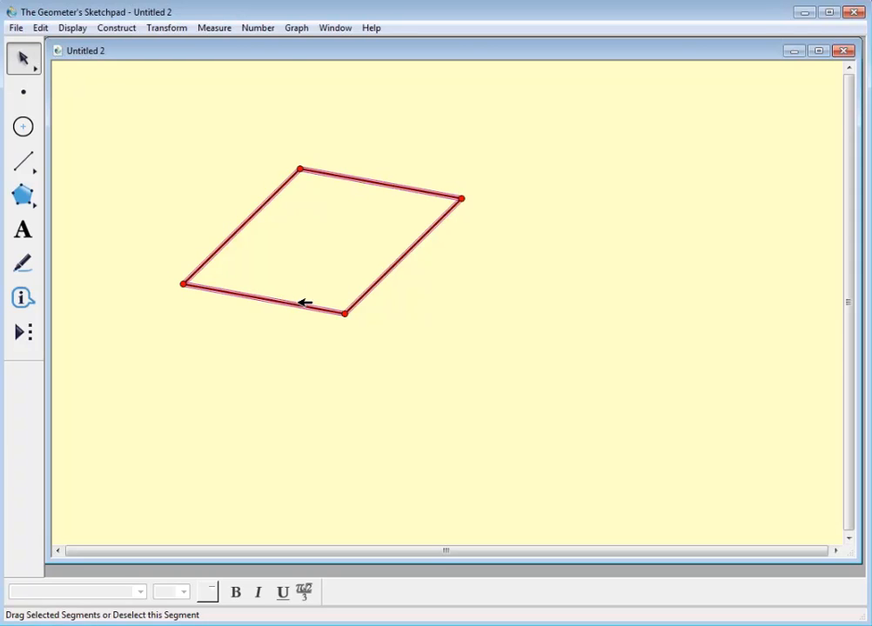
pyautogui.click(215, 28)
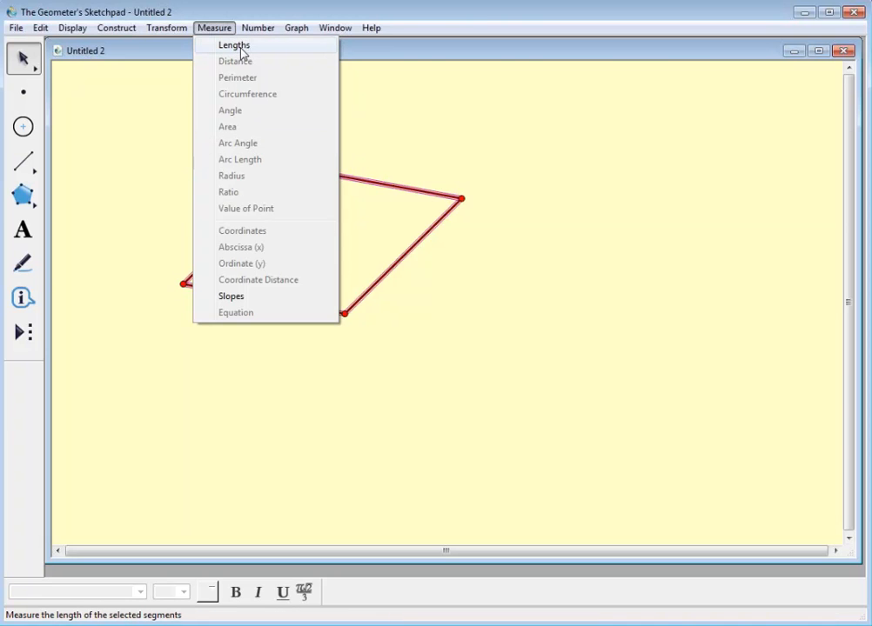
pyautogui.click(230, 296)
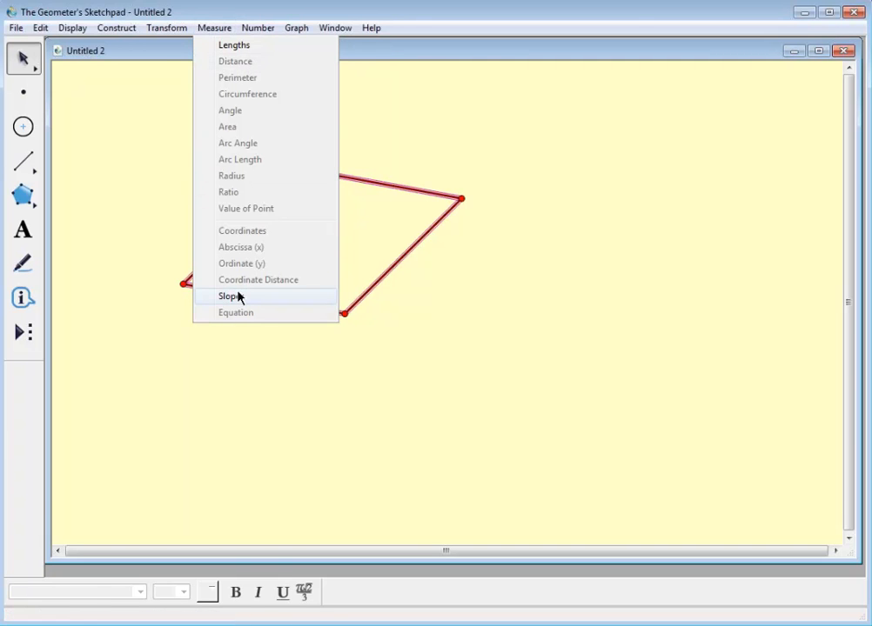
pyautogui.click(154, 211)
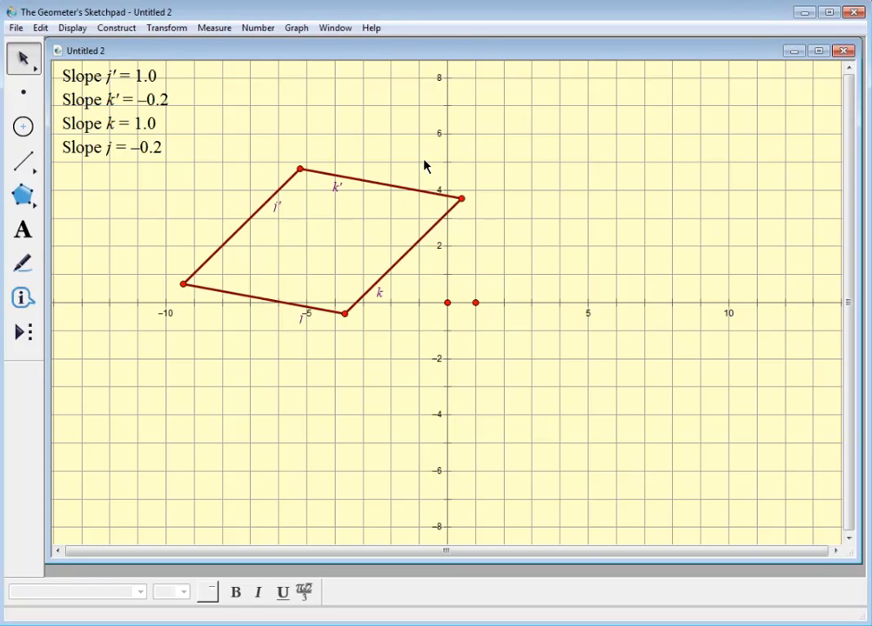
# Step: Hide the coordinate grid, both axes, the origin and the unit point
pyautogui.click(301, 31)
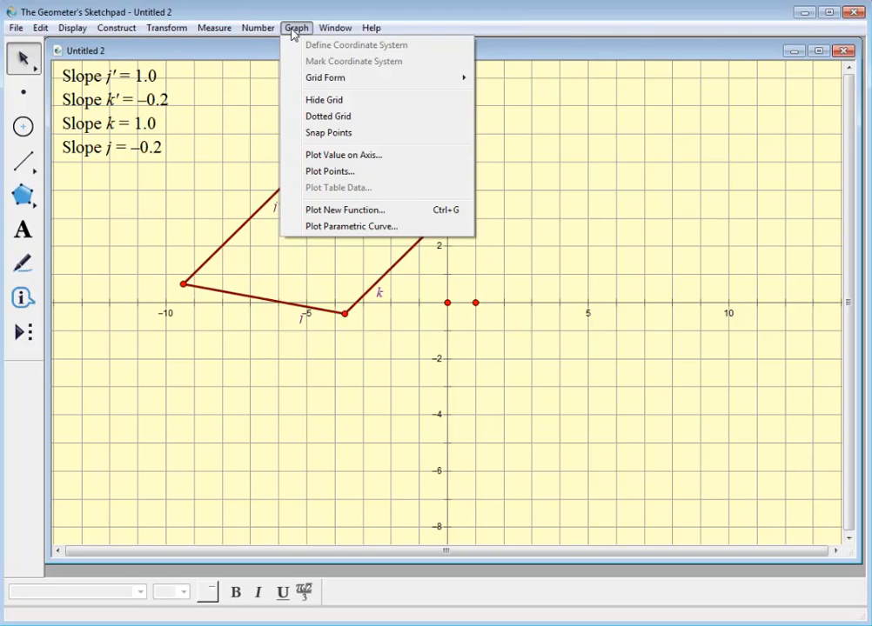
pyautogui.click(320, 102)
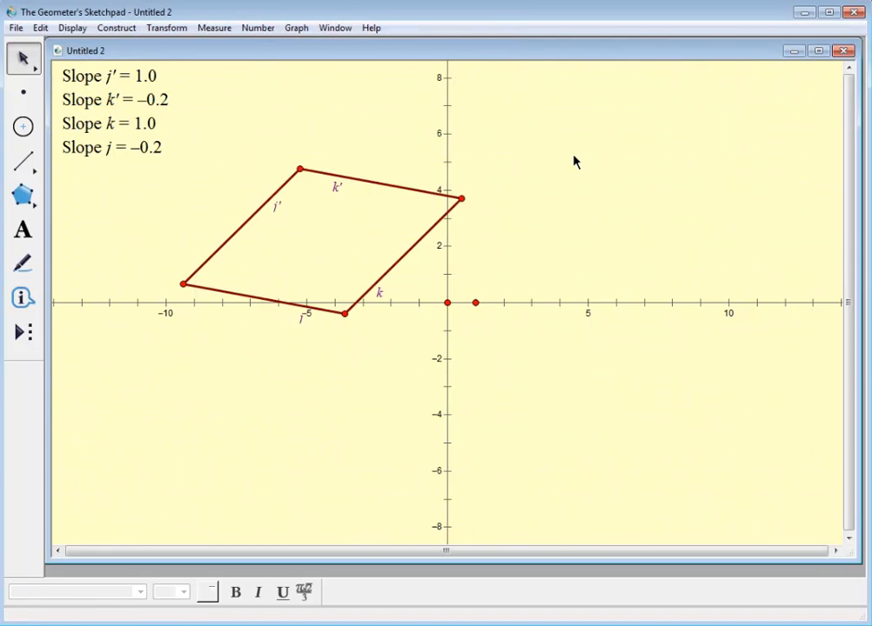
pyautogui.moveTo(503, 338); pyautogui.dragTo(423, 297)
pyautogui.moveTo(505, 334); pyautogui.dragTo(419, 290)
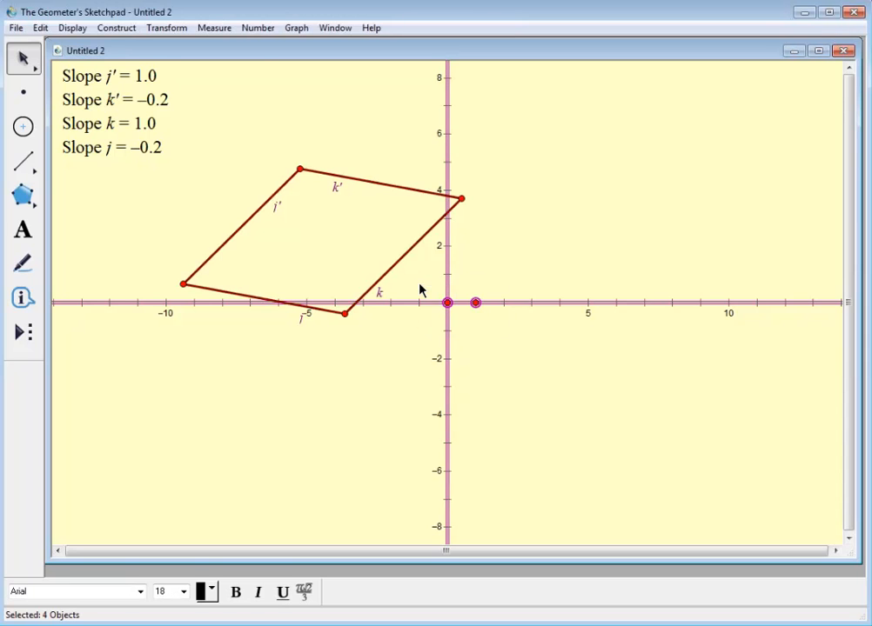
pyautogui.click(71, 28)
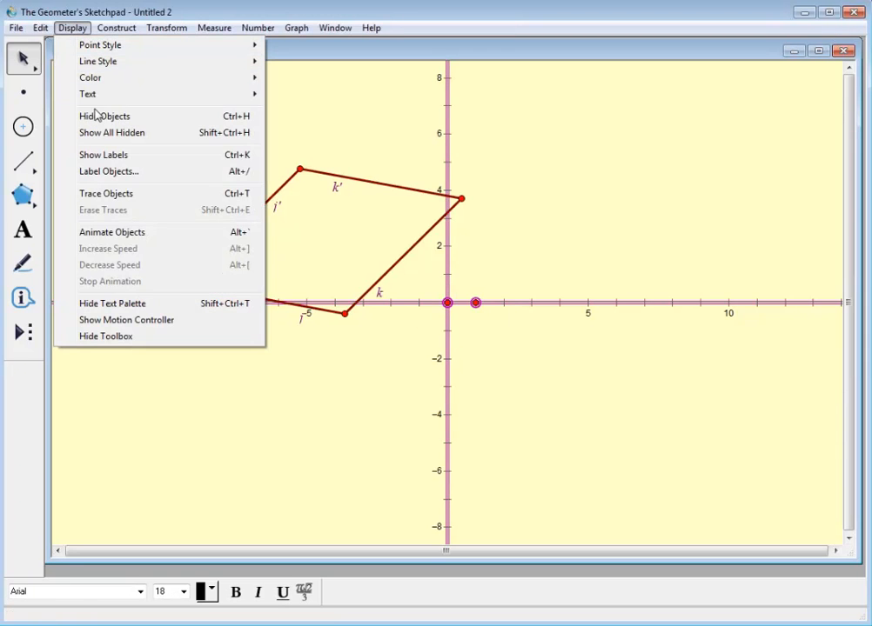
pyautogui.click(101, 117)
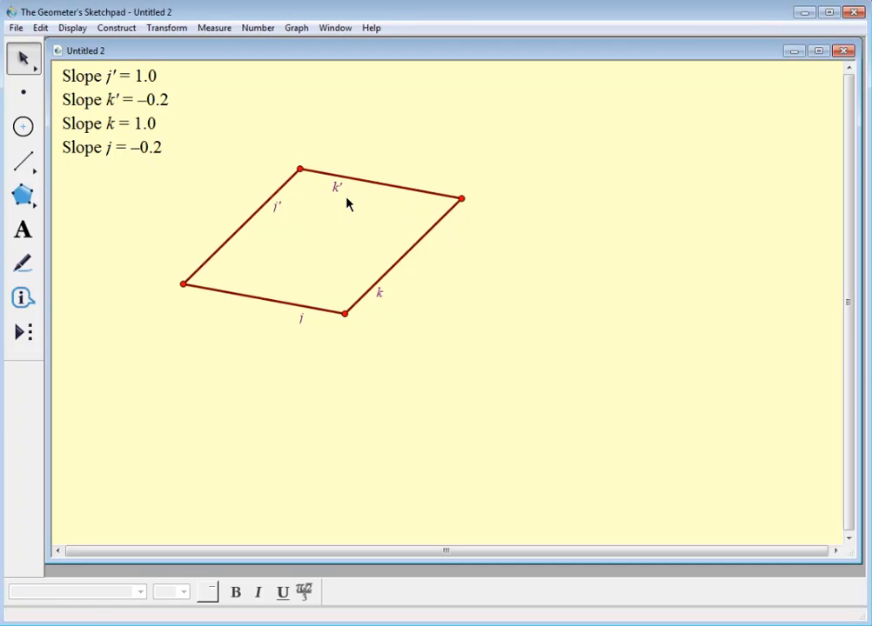
# Step: Compare the slope measurements of opposite sides by highlighting j with k' and k with j', then clear the selection
pyautogui.click(266, 299)
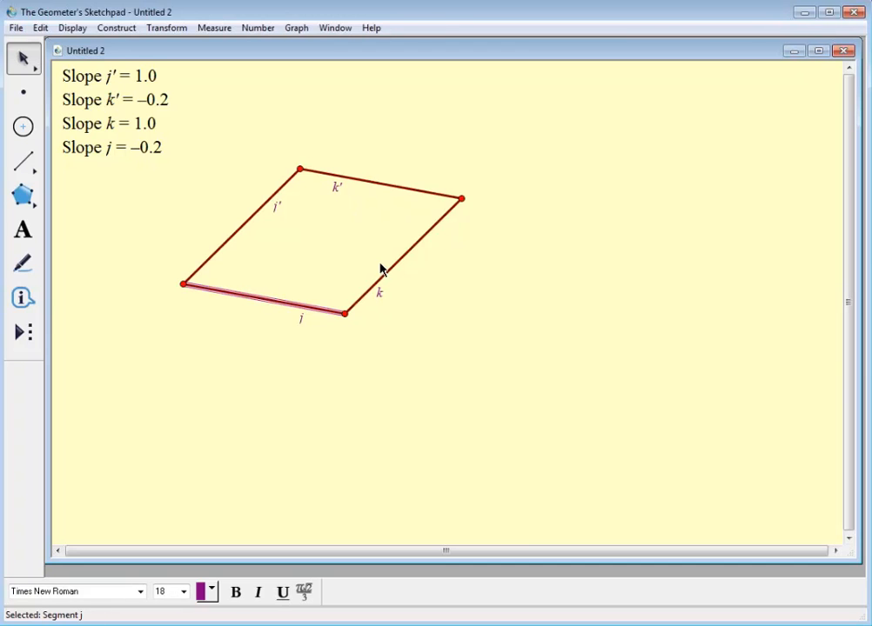
pyautogui.click(397, 267)
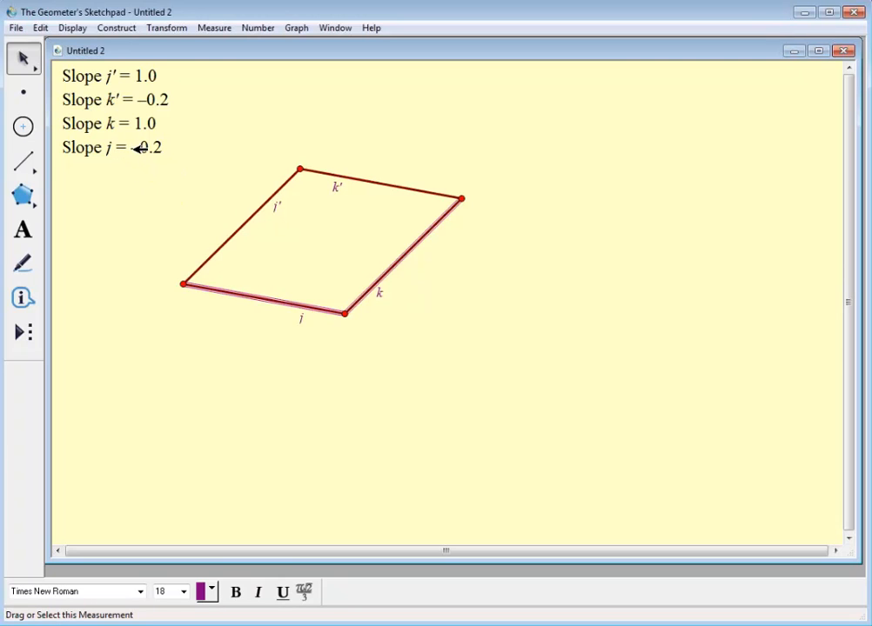
pyautogui.click(134, 183)
pyautogui.click(148, 144)
pyautogui.keyDown('shift'); pyautogui.click(148, 98); pyautogui.keyUp('shift')
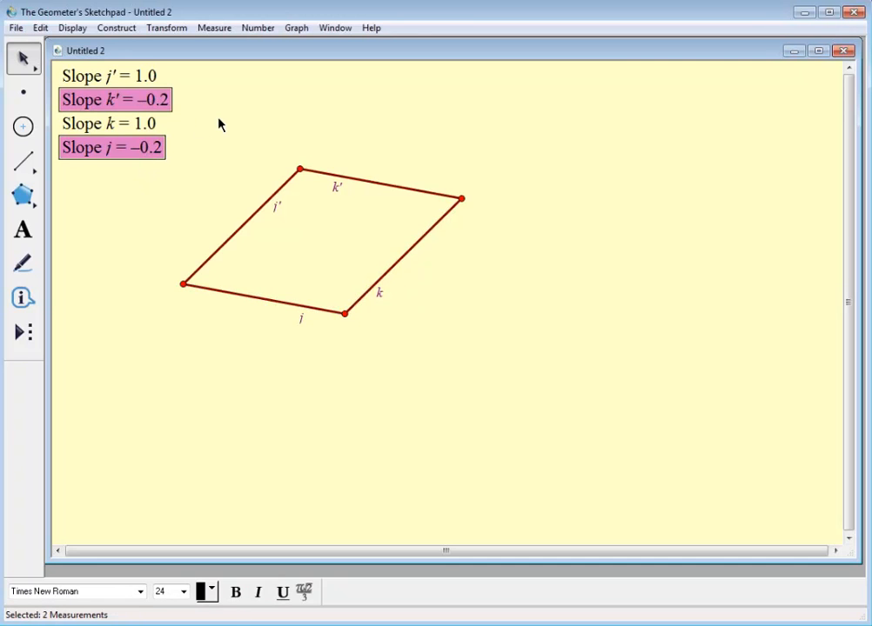
pyautogui.keyDown('shift'); pyautogui.click(148, 121); pyautogui.keyUp('shift')
pyautogui.keyDown('shift'); pyautogui.click(148, 77); pyautogui.keyUp('shift')
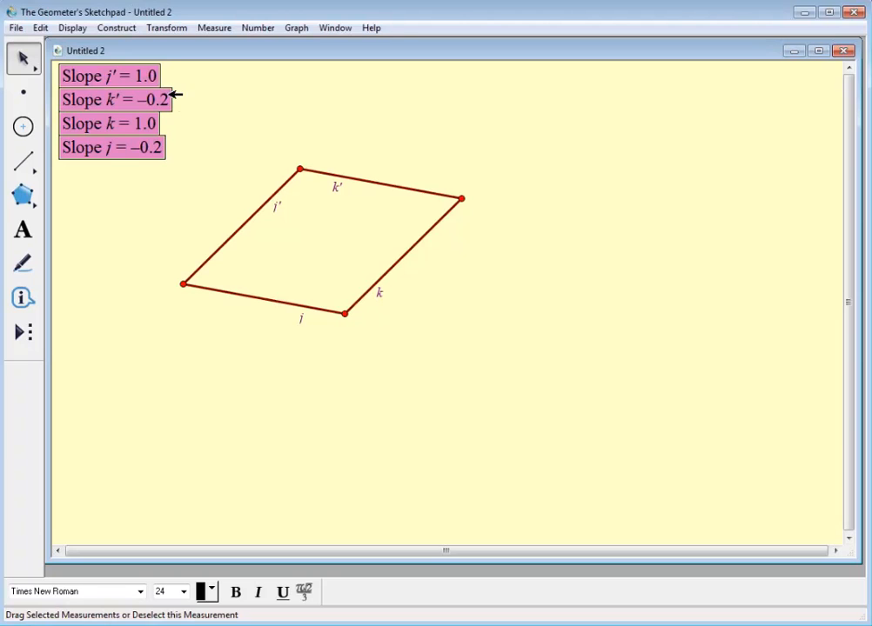
pyautogui.click(214, 123)
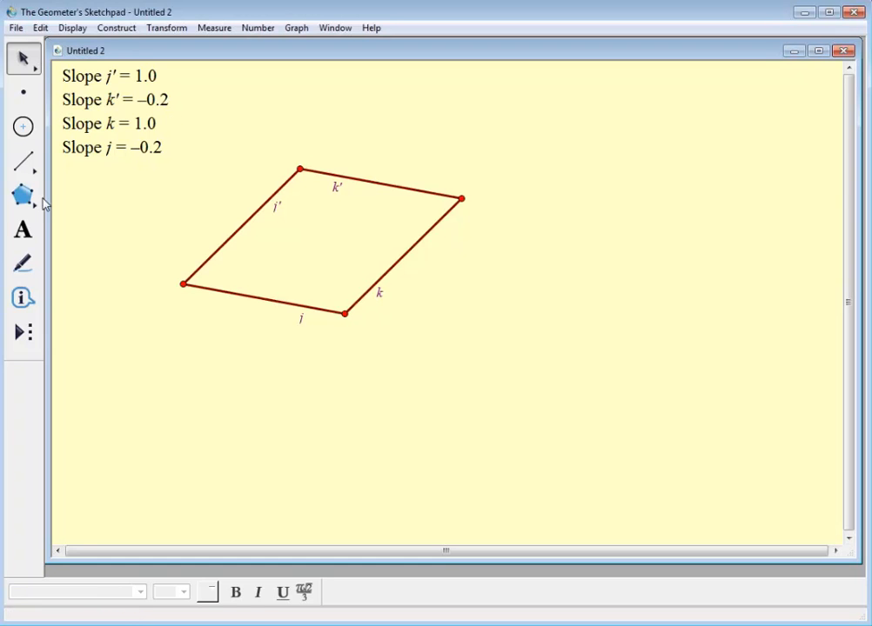
# Step: Add a caption in the empty area above and to the right of the rhombus reading "Opposite sides in a parallelogram are parallel."
pyautogui.click(25, 233)
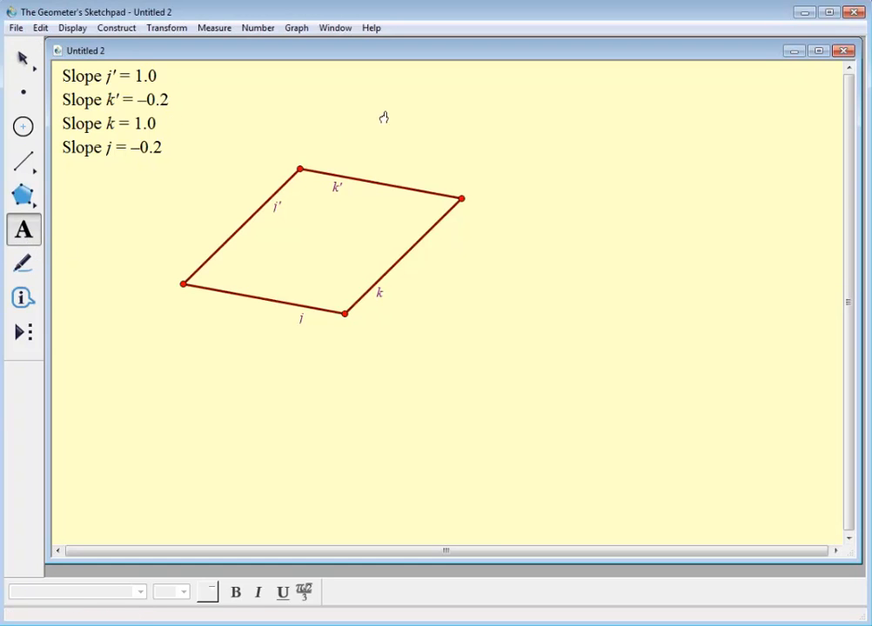
pyautogui.moveTo(519, 84); pyautogui.dragTo(820, 189)
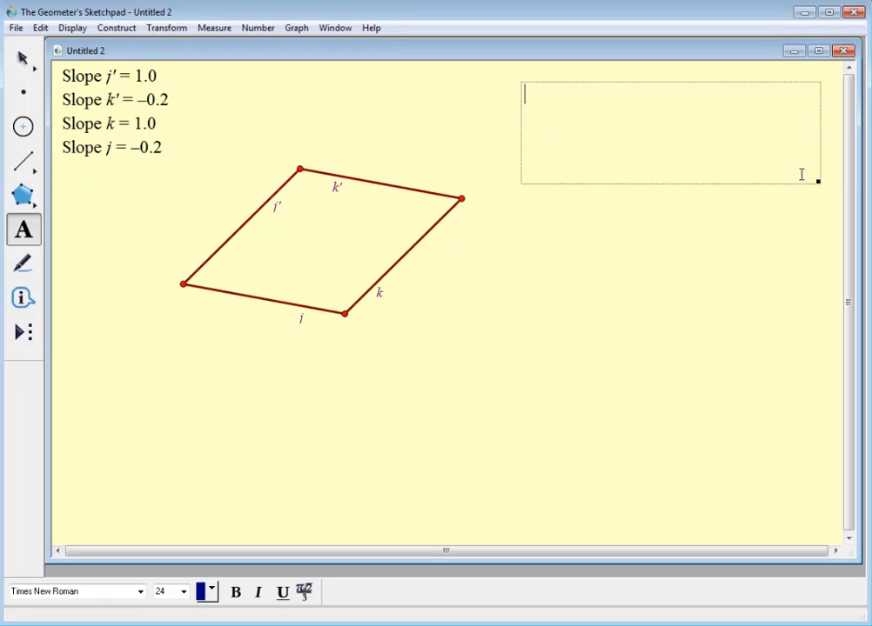
pyautogui.write('Opposite sides in a parall')
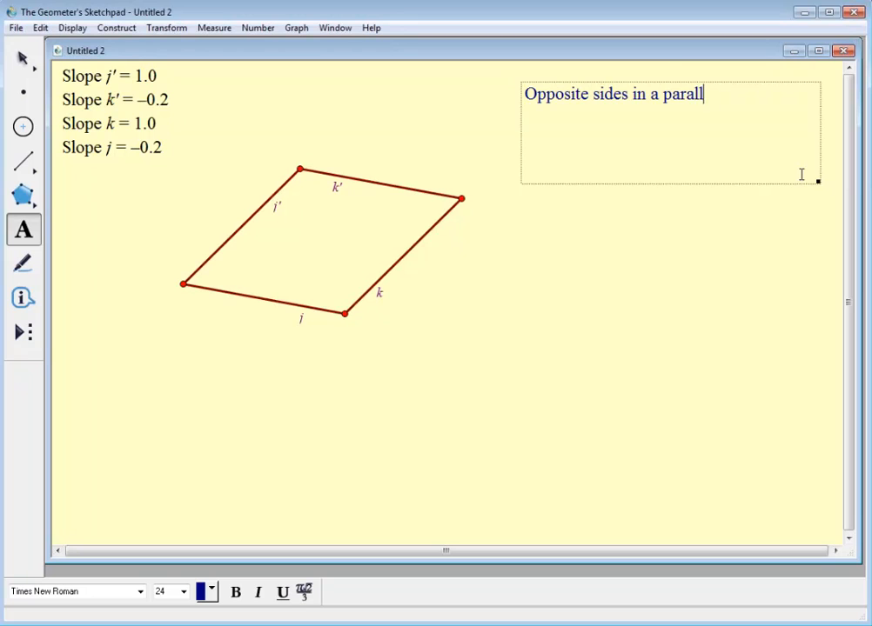
pyautogui.write('elogram are ')
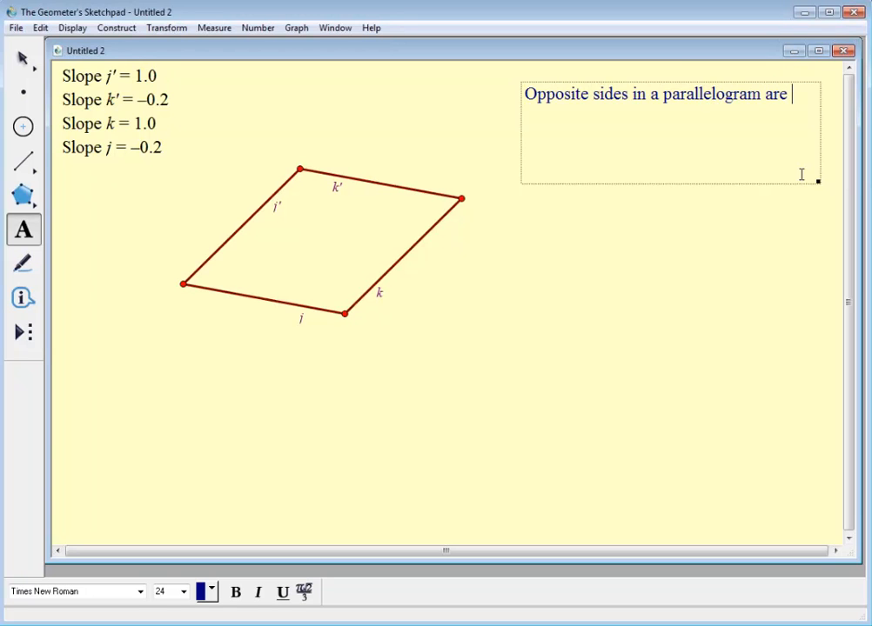
pyautogui.write('parallel.')
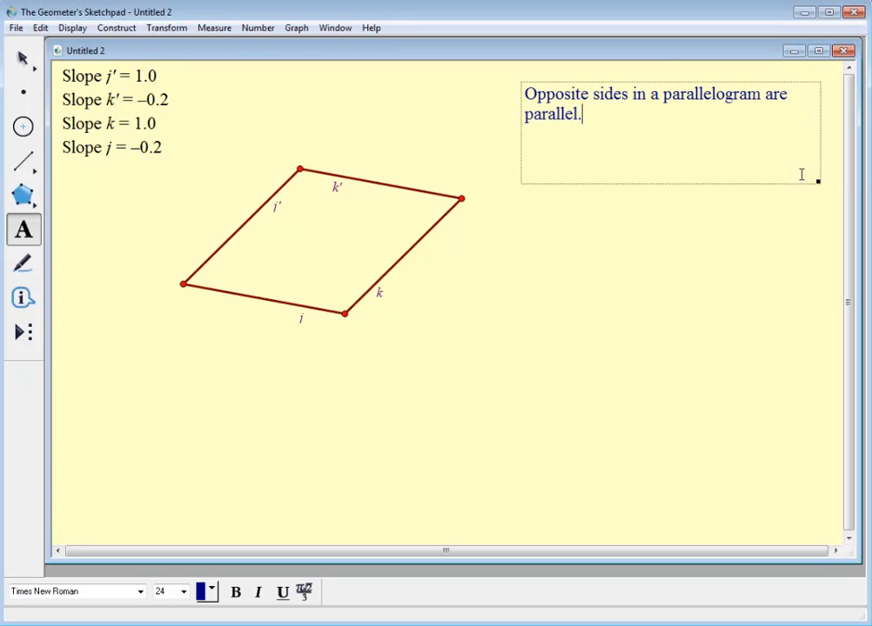
pyautogui.press('Escape')
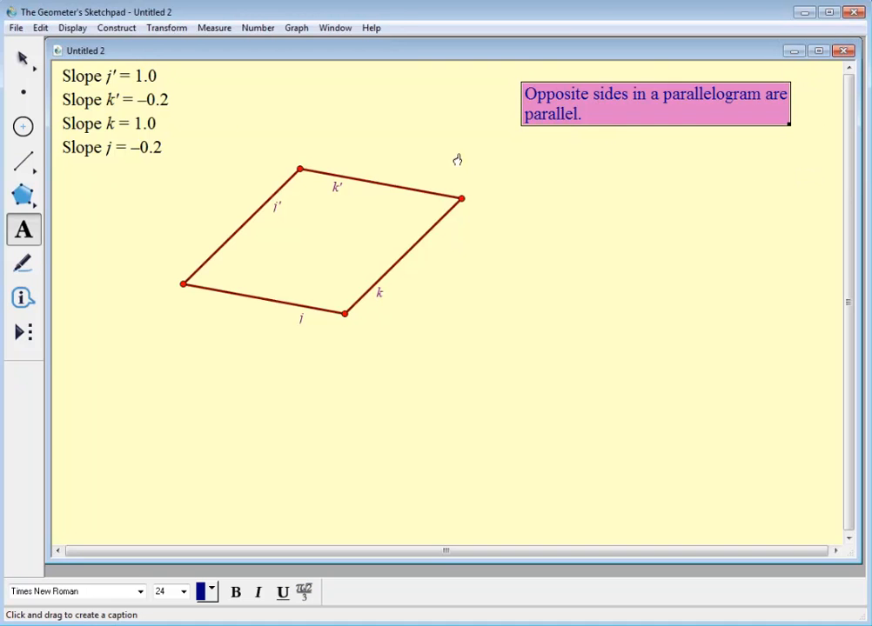
# Step: Reshape the rhombus by moving its vertices to check the slopes of opposite sides, then clear the selection
pyautogui.click(19, 59)
pyautogui.moveTo(299, 168); pyautogui.dragTo(253, 185)
pyautogui.moveTo(415, 216); pyautogui.dragTo(480, 214)
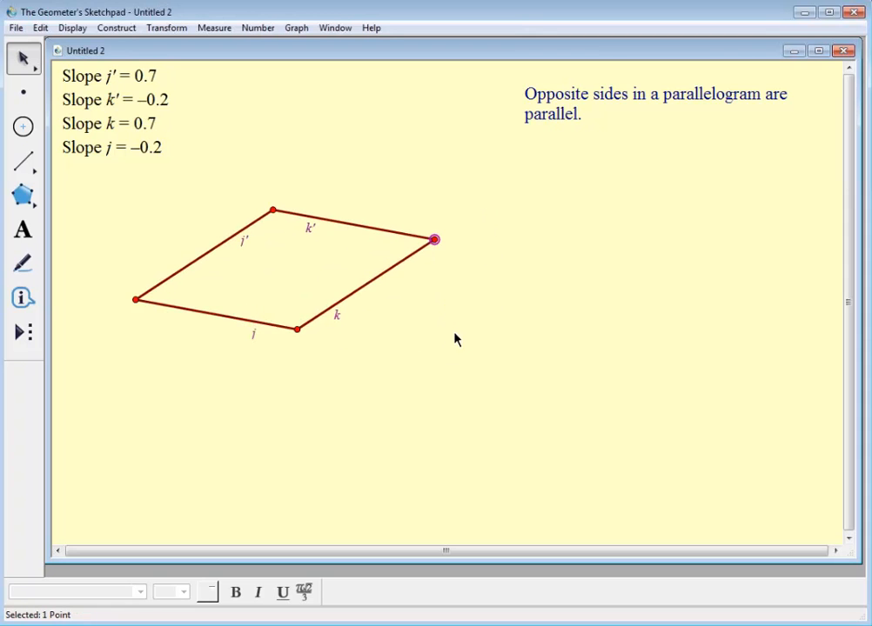
pyautogui.click(475, 327)
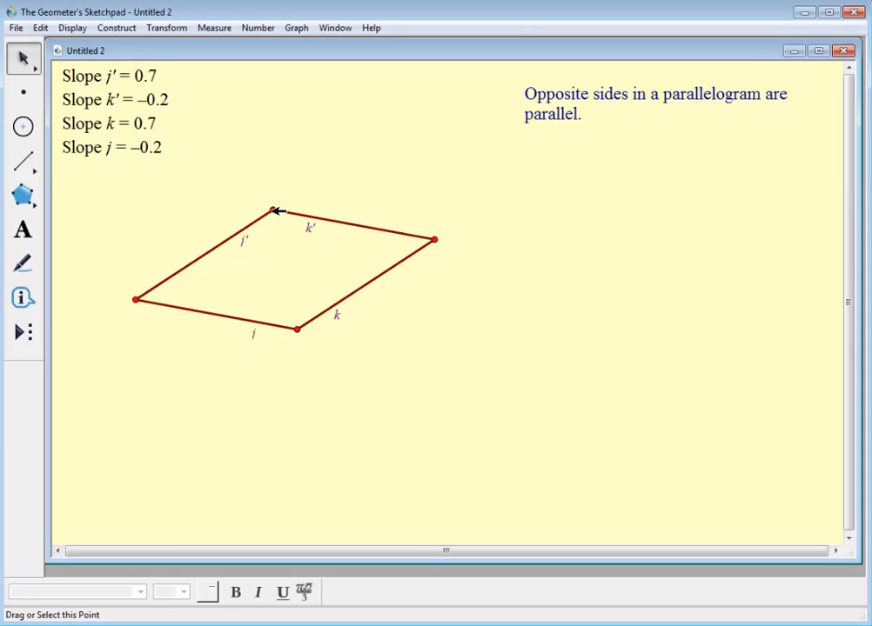
# Step: Measure the interior angle at the far-left vertex B and place the measurement below the slopes
pyautogui.click(272, 210)
pyautogui.click(136, 300)
pyautogui.click(298, 328)
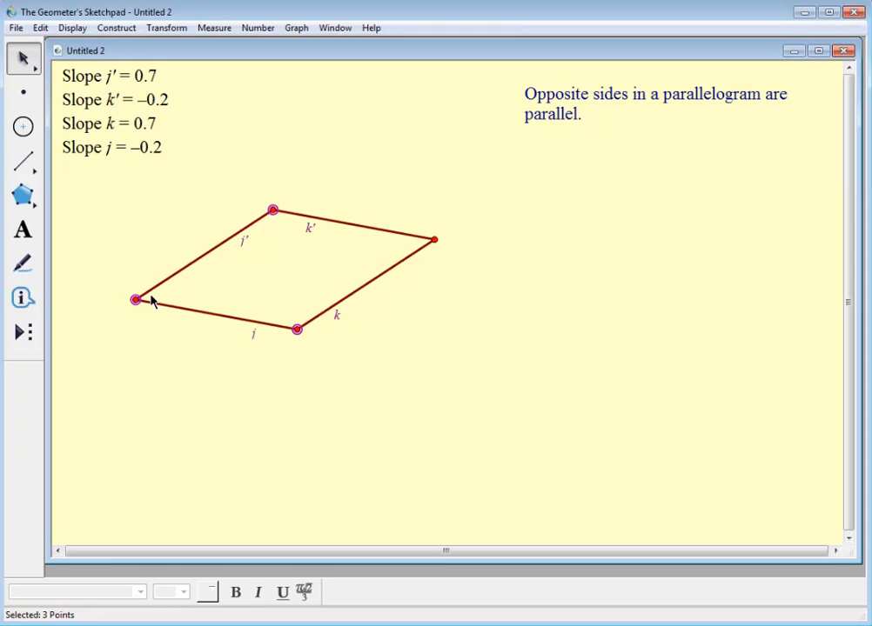
pyautogui.click(214, 28)
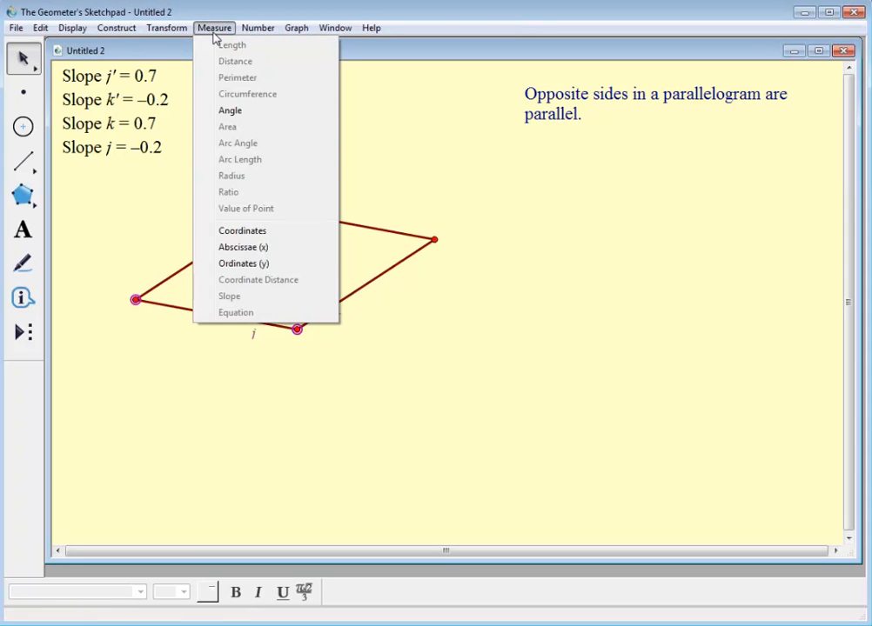
pyautogui.click(218, 111)
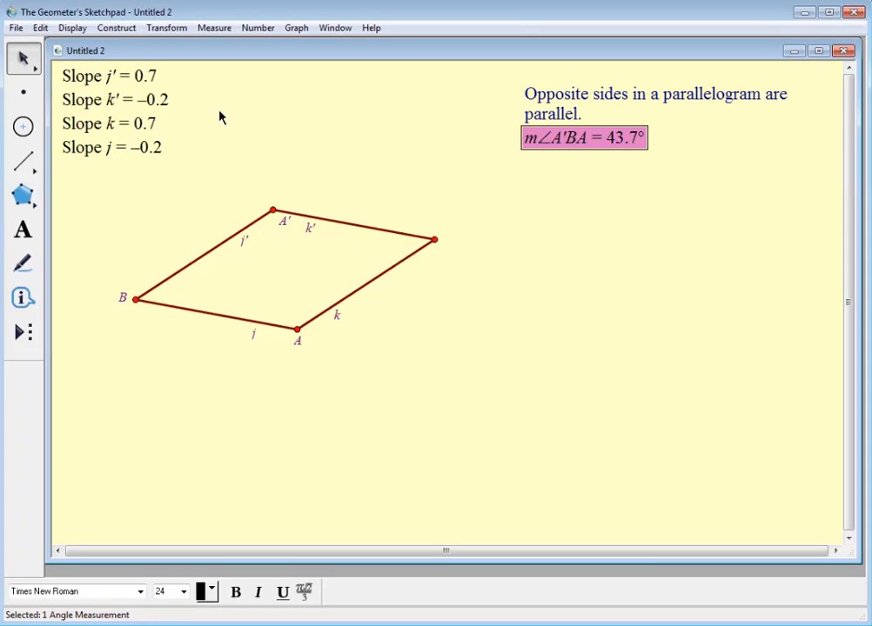
pyautogui.moveTo(549, 141); pyautogui.dragTo(94, 177)
pyautogui.click(101, 233)
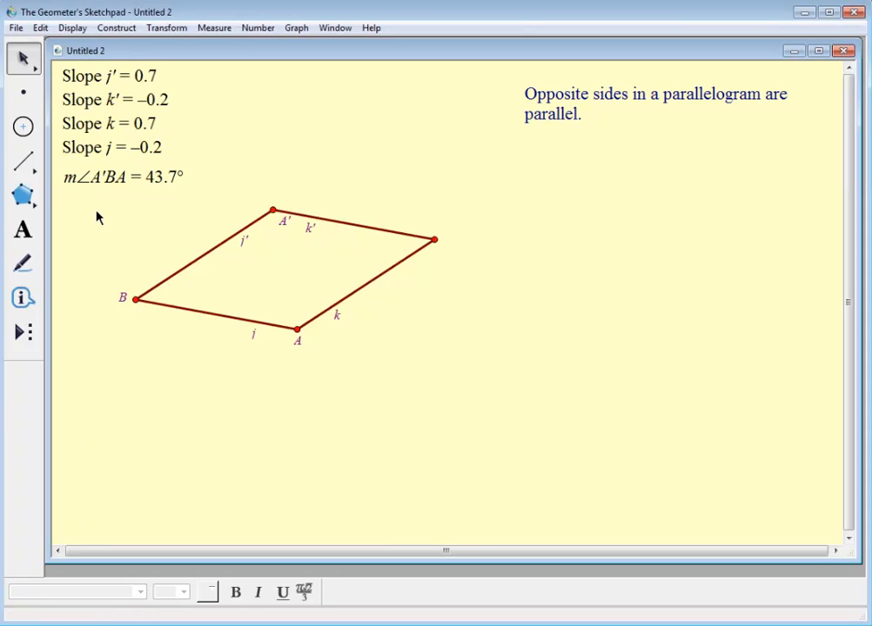
# Step: Add angle markers to all four interior angles of the rhombus
pyautogui.click(23, 265)
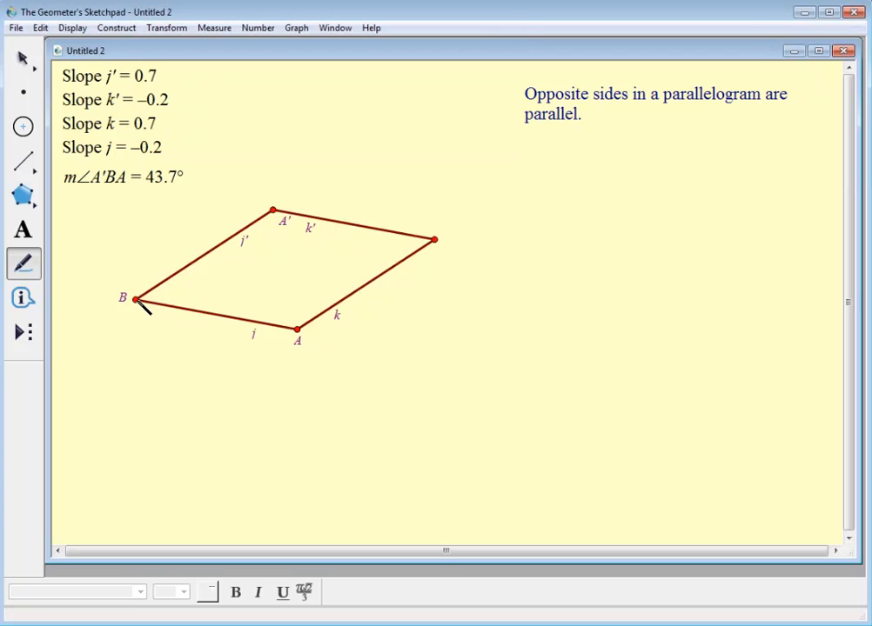
pyautogui.moveTo(137, 300); pyautogui.dragTo(142, 299)
pyautogui.moveTo(298, 328); pyautogui.dragTo(296, 324)
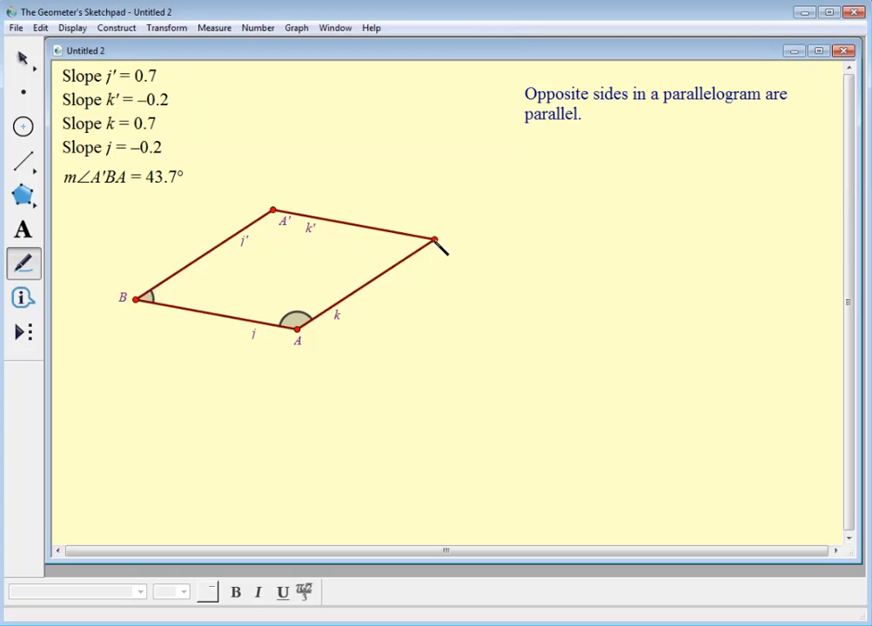
pyautogui.moveTo(432, 243); pyautogui.dragTo(427, 242)
pyautogui.moveTo(274, 210); pyautogui.dragTo(277, 219)
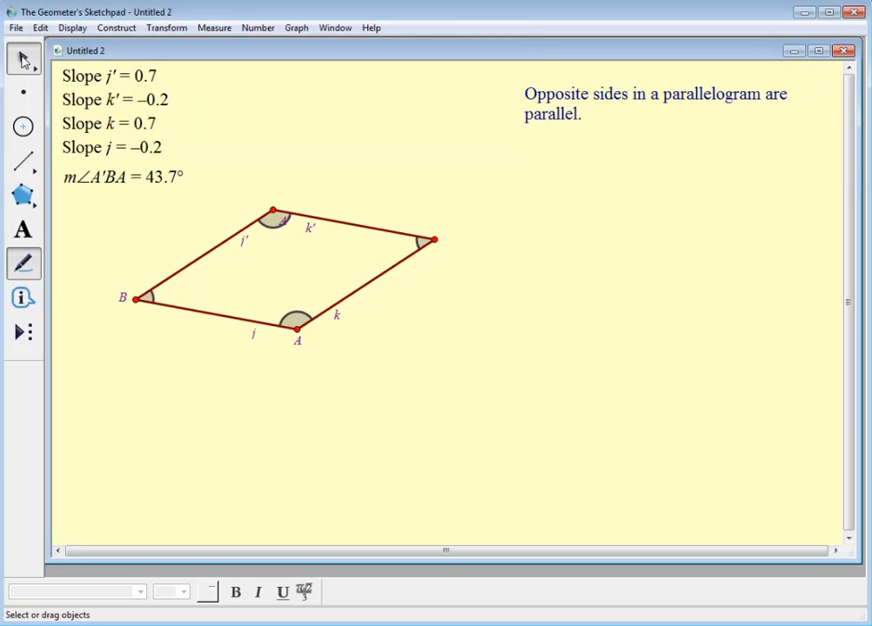
# Step: Measure the four marked interior angles and delete the earlier duplicate measurement of angle A'BA
pyautogui.click(24, 59)
pyautogui.click(277, 219)
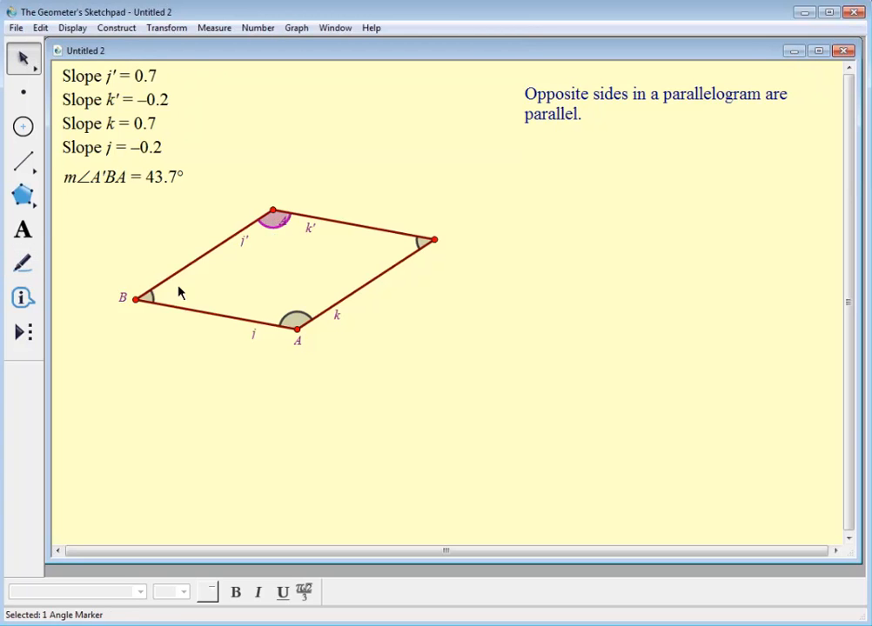
pyautogui.click(153, 297)
pyautogui.click(296, 314)
pyautogui.click(419, 244)
pyautogui.click(200, 27)
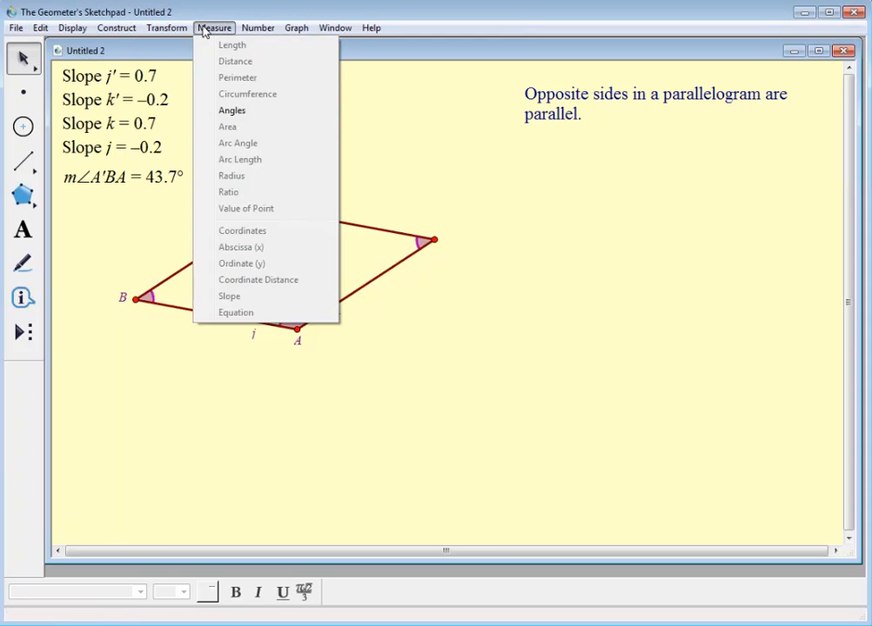
pyautogui.click(229, 111)
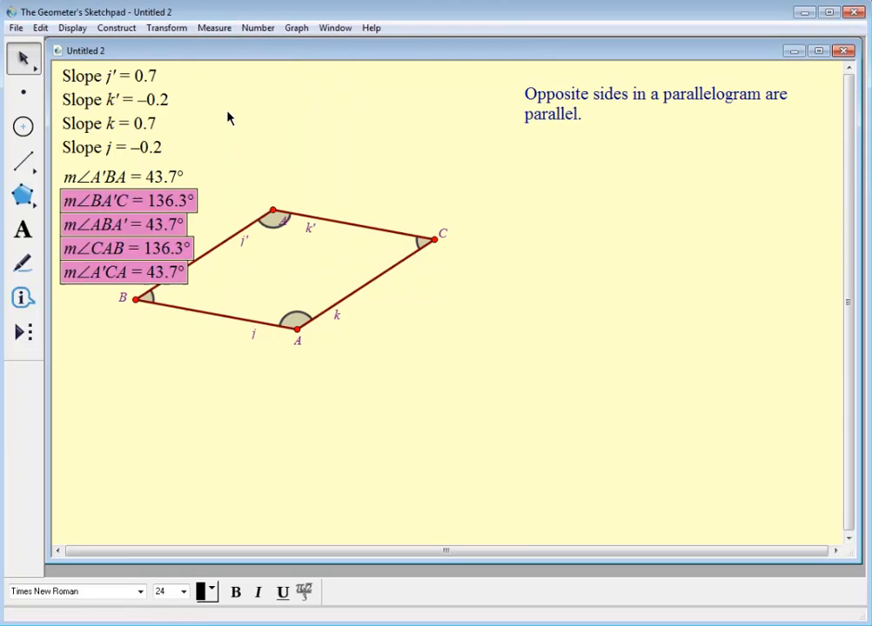
pyautogui.click(219, 164)
pyautogui.click(166, 174)
pyautogui.press('Delete')
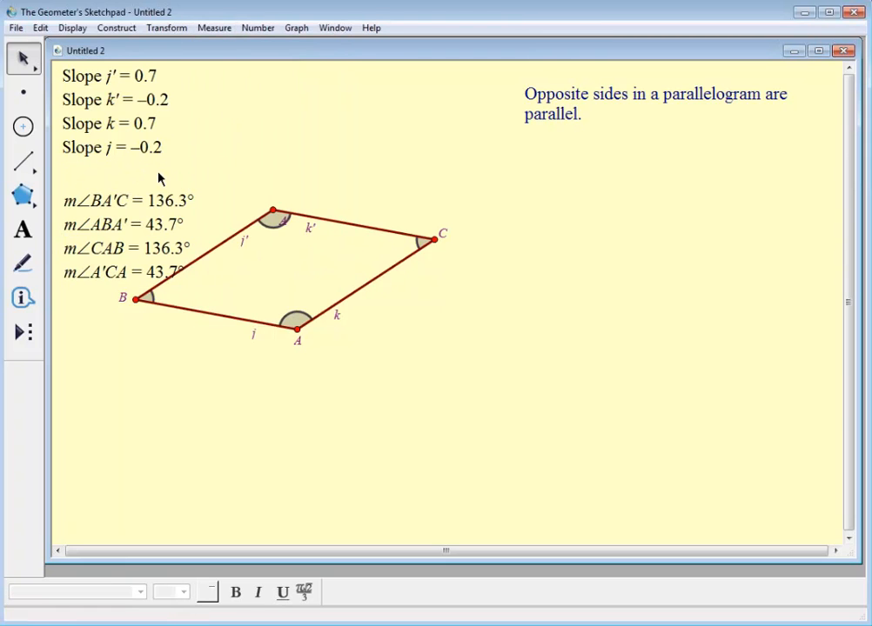
# Step: Test the angle measurements by swinging vertex B around to below and to the right of vertex A
pyautogui.moveTo(136, 299); pyautogui.dragTo(465, 432)
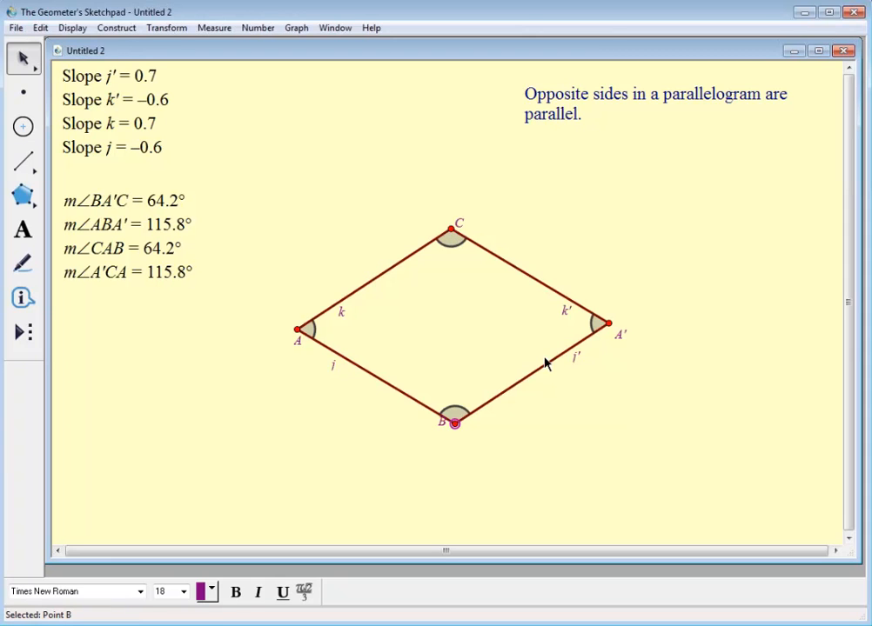
# Step: Mark the opposite angle pairs, giving angles A and A' double arcs and angles B and C triple arcs
pyautogui.click(576, 432)
pyautogui.click(24, 263)
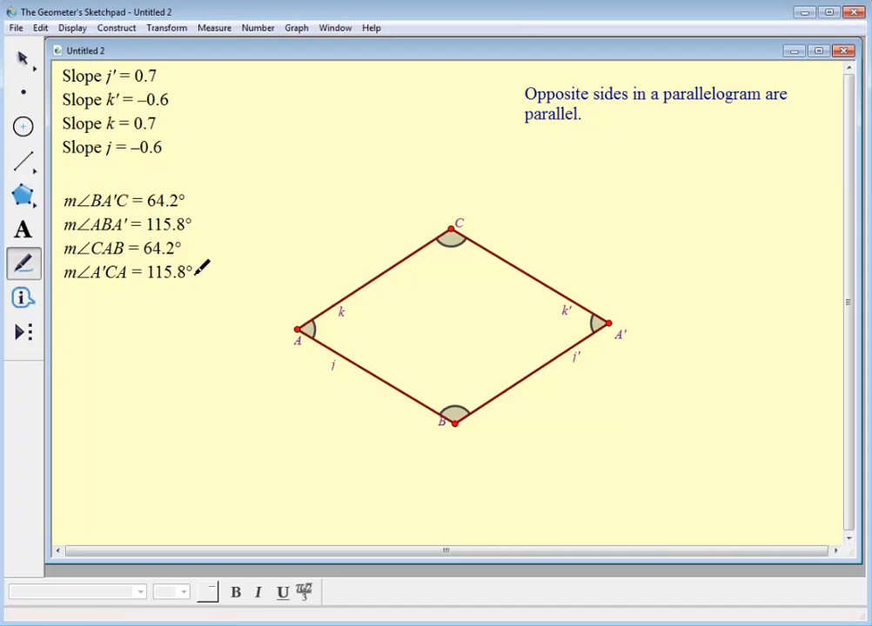
pyautogui.click(599, 324)
pyautogui.click(313, 334)
pyautogui.click(452, 243)
pyautogui.click(453, 242)
pyautogui.click(453, 414)
pyautogui.click(453, 415)
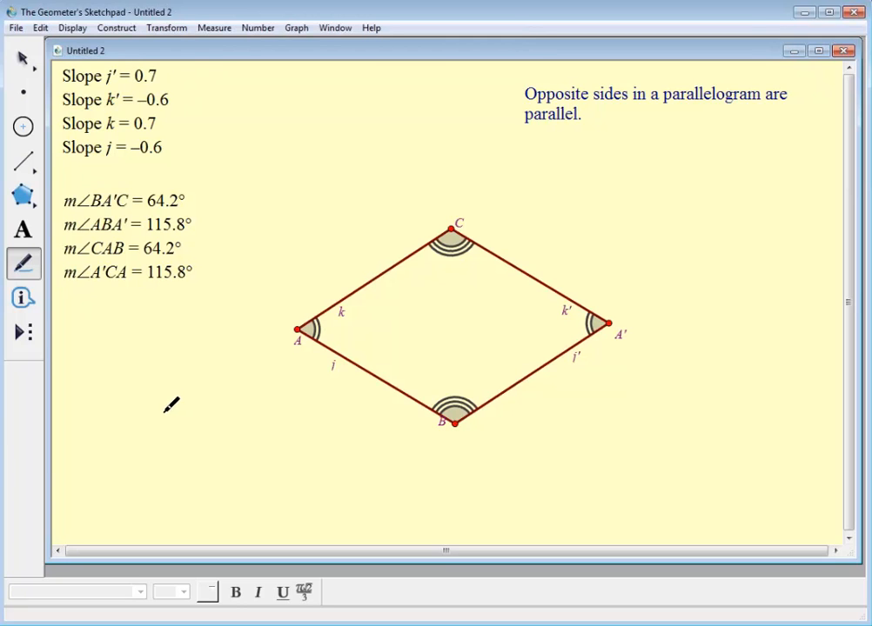
# Step: Add a single tick mark to each of the four sides k, k', j' and j
pyautogui.moveTo(375, 279); pyautogui.dragTo(387, 293)
pyautogui.click(372, 280)
pyautogui.click(528, 276)
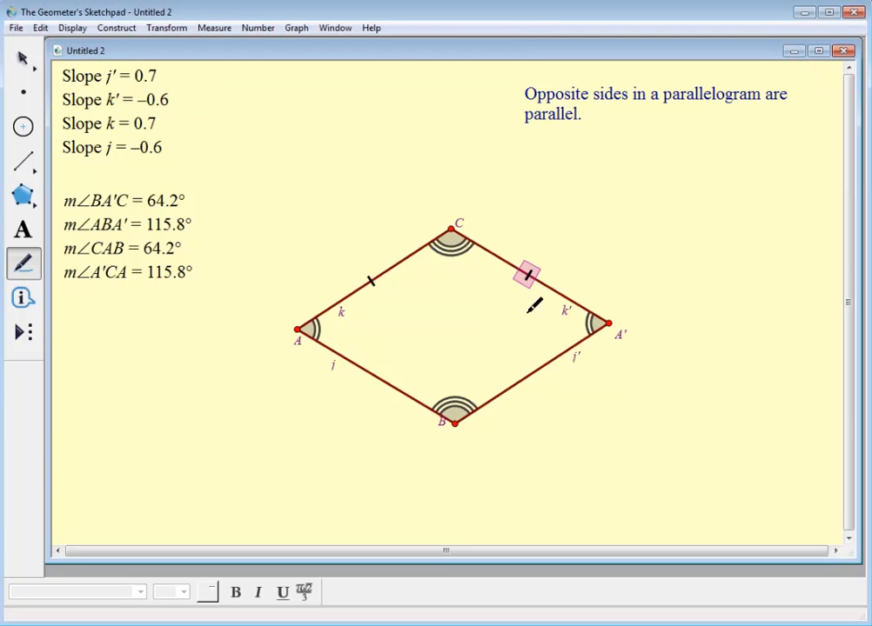
pyautogui.click(526, 378)
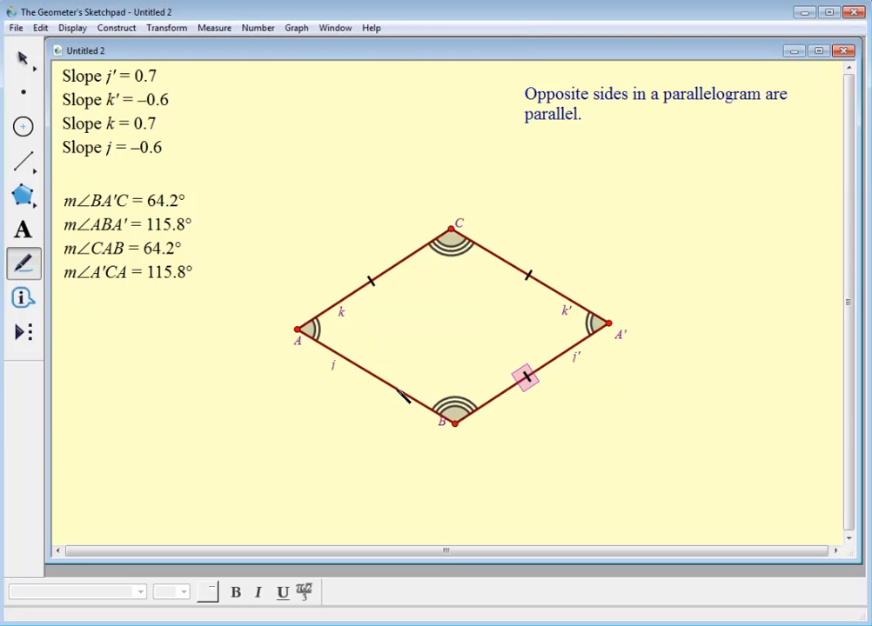
pyautogui.click(386, 383)
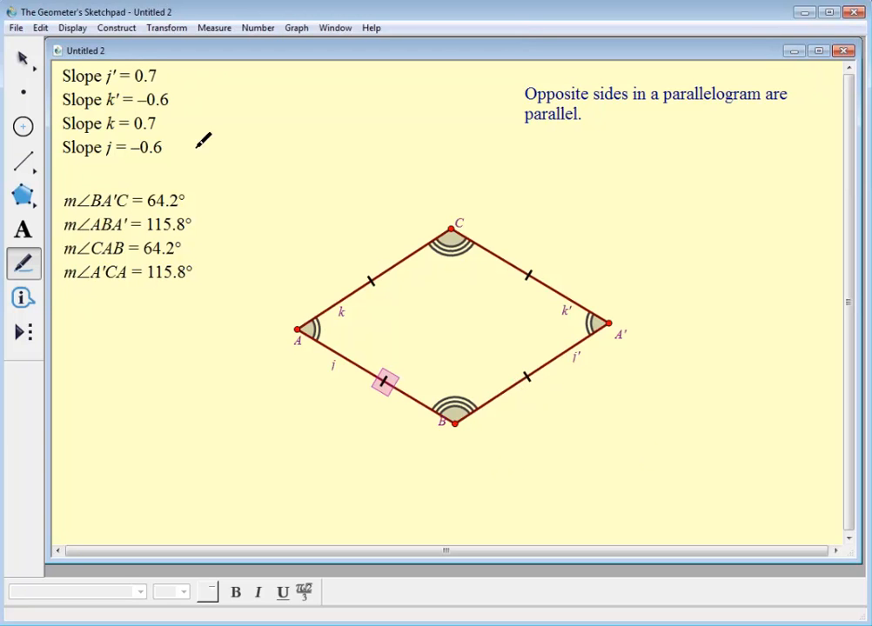
# Step: Add the line "Opposite angles in a parallelogram are congruent." to the end of the existing caption
pyautogui.click(24, 59)
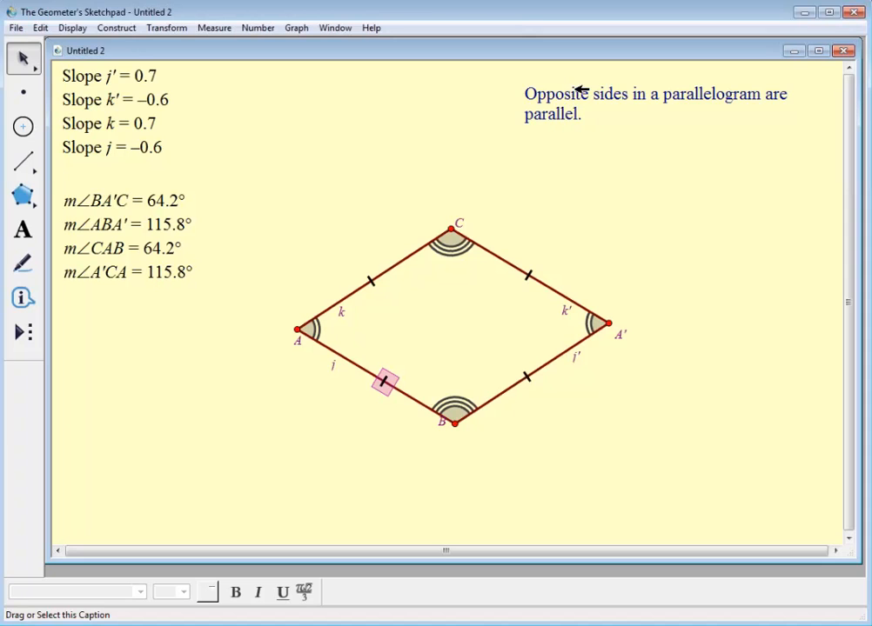
pyautogui.click(583, 94)
pyautogui.doubleClick(585, 94)
pyautogui.click(599, 116)
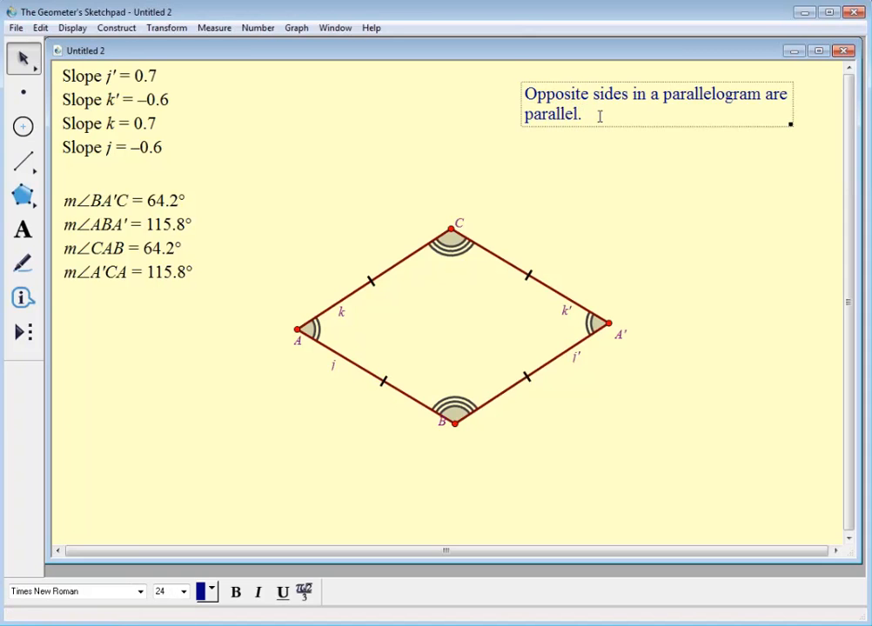
pyautogui.press('Return')
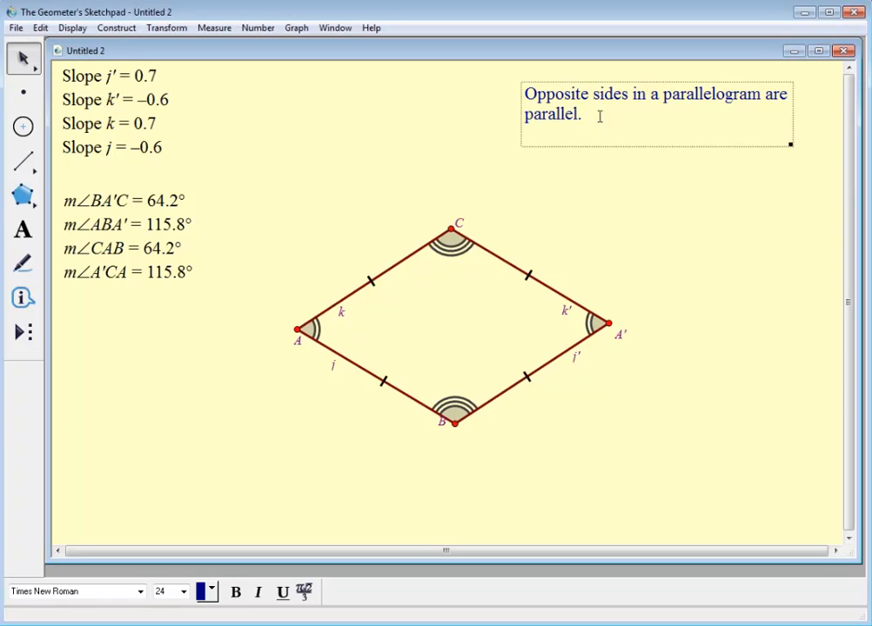
pyautogui.write('Opposite a')
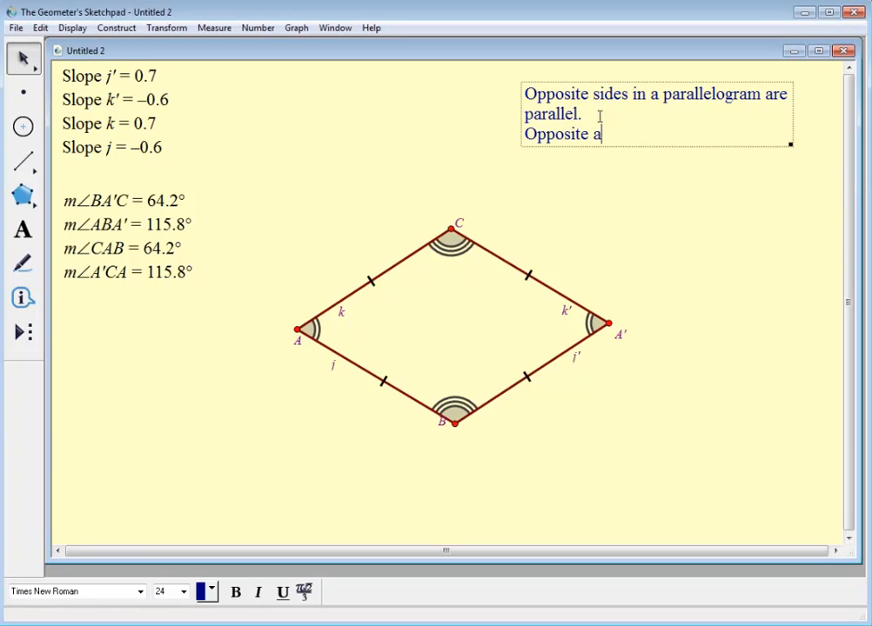
pyautogui.write('ngles in a par')
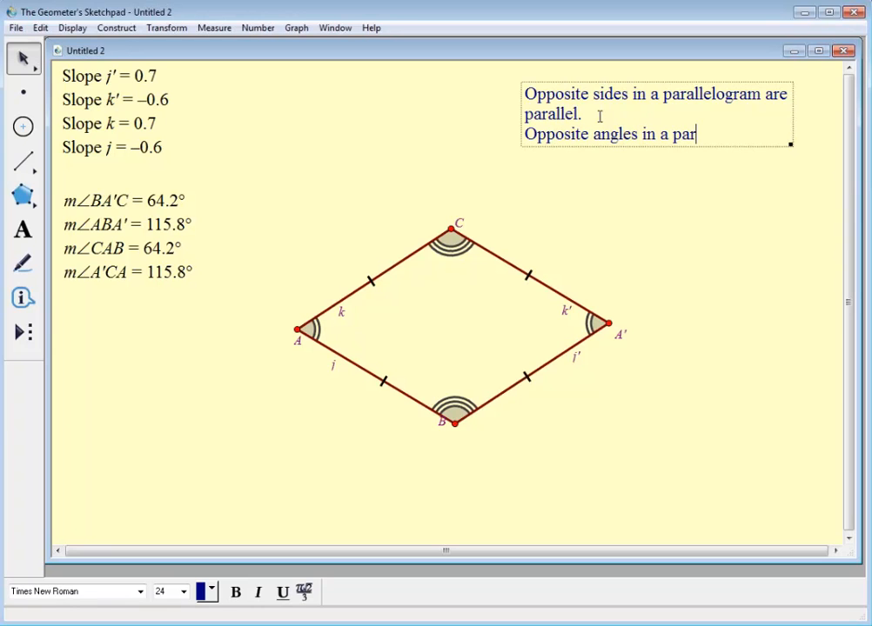
pyautogui.write('allelogram are ')
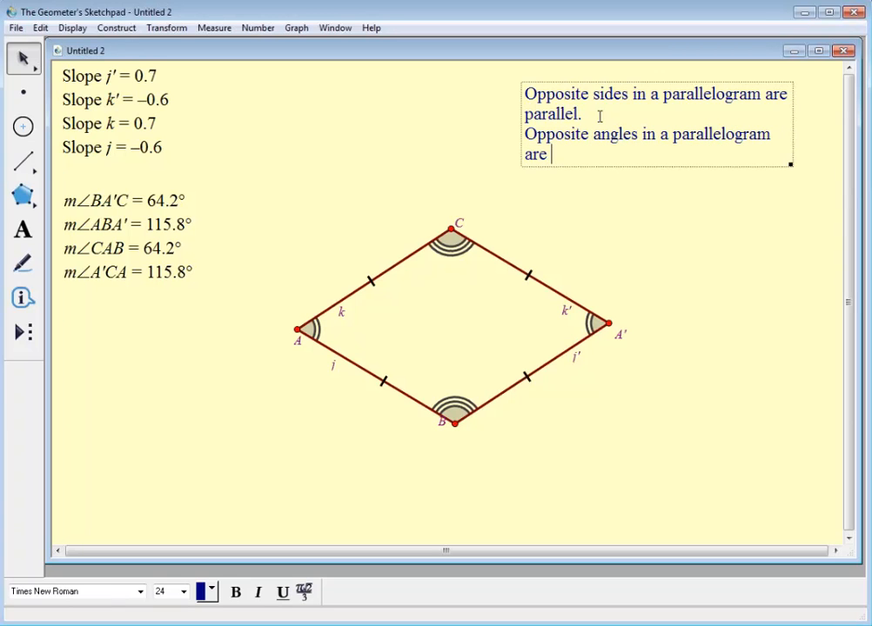
pyautogui.write('congruent.')
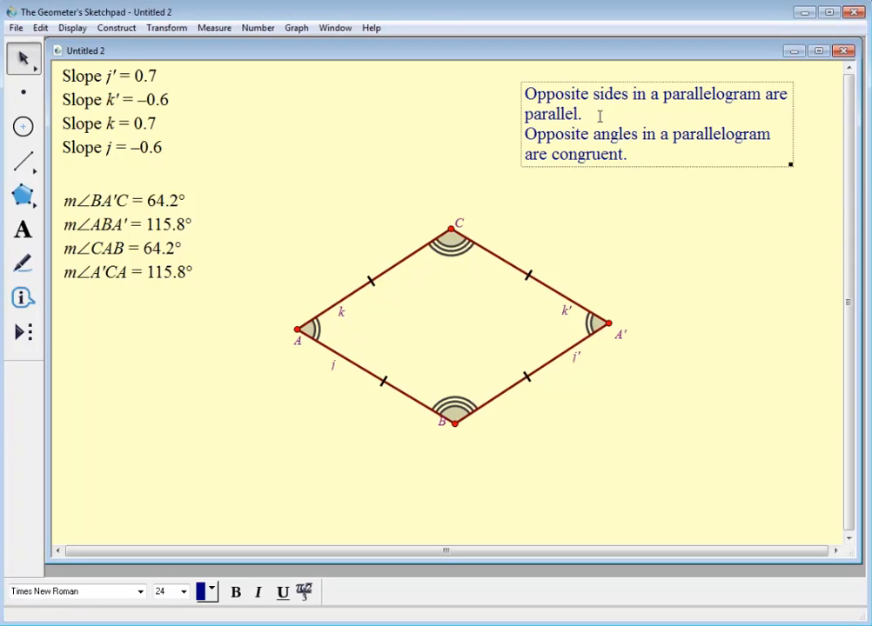
# Step: Extend the caption with "For example, ∠CAB ≅ ∠BA'C.", inserting both angle names as links to their angle markers
pyautogui.write('For example')
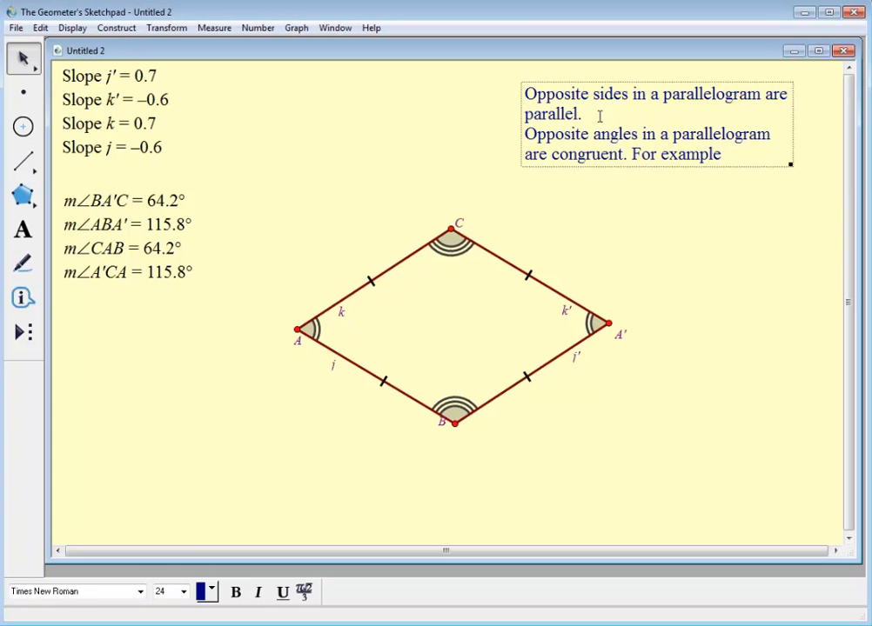
pyautogui.write(',')
pyautogui.click(310, 334)
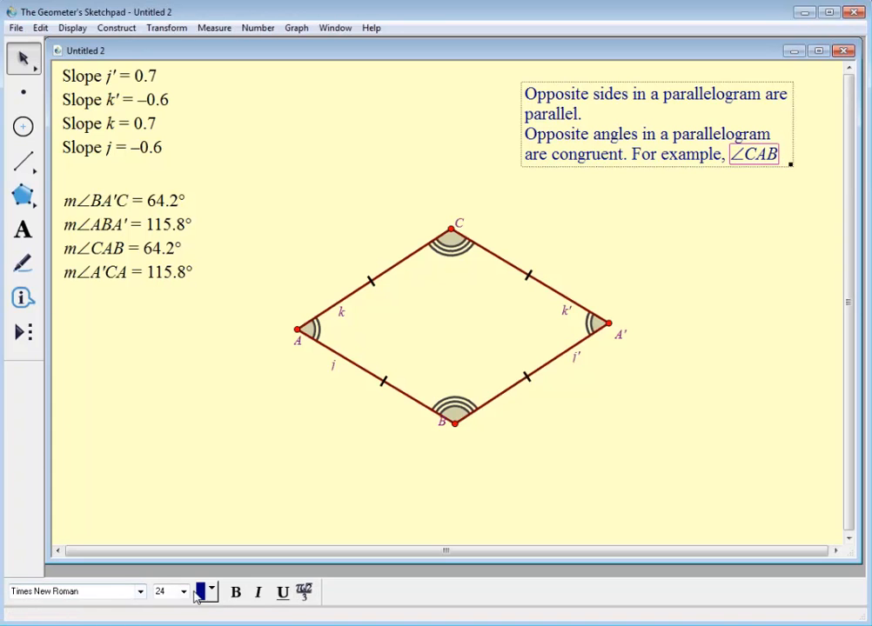
pyautogui.click(304, 592)
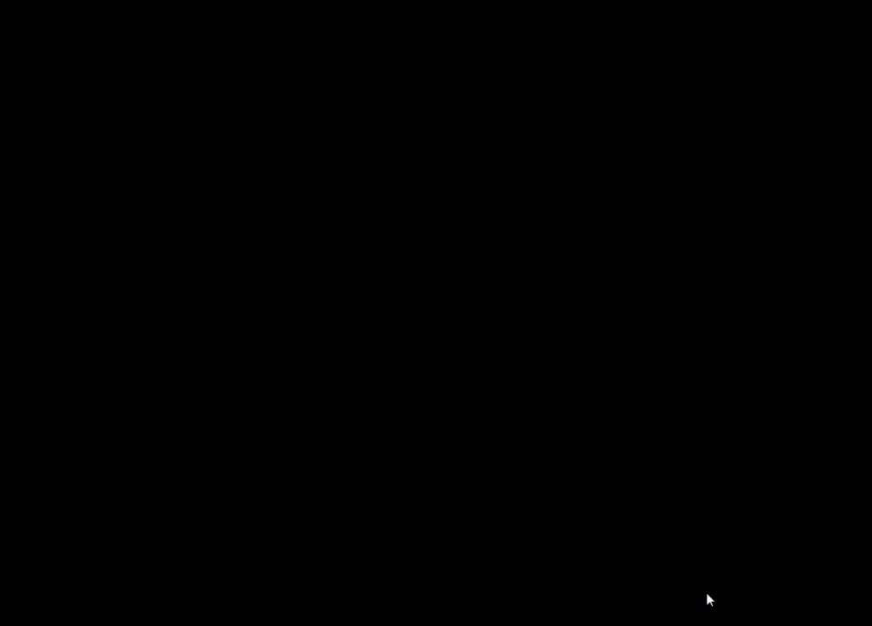
pyautogui.click(705, 593)
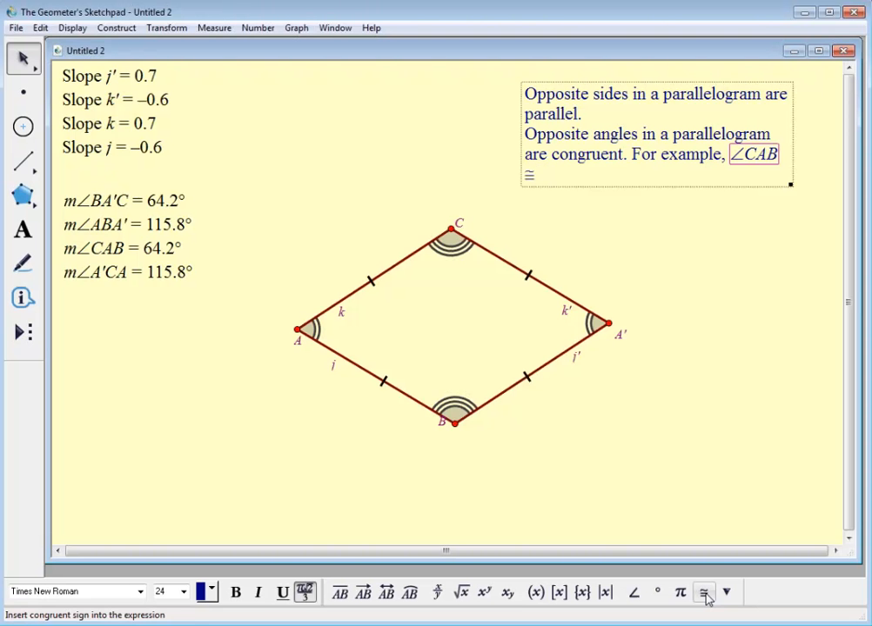
pyautogui.click(597, 327)
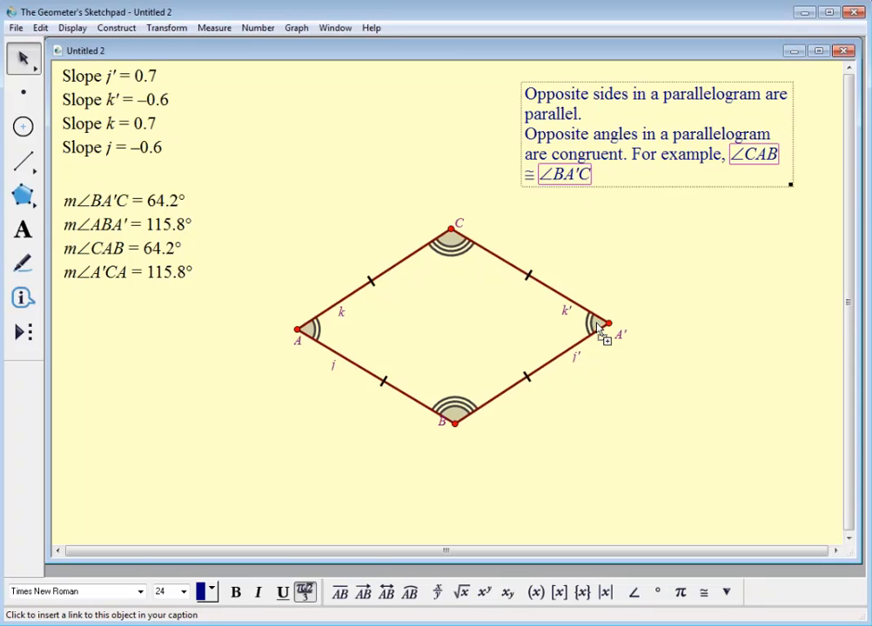
pyautogui.write('.')
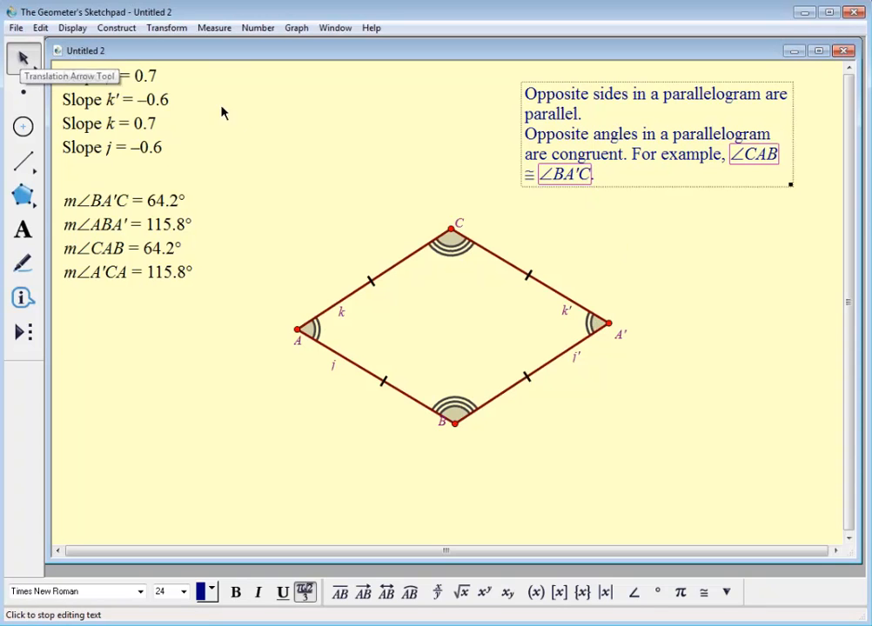
# Step: Move the caption above the rhombus and widen it so the text wraps onto three lines
pyautogui.click(467, 142)
pyautogui.moveTo(554, 113); pyautogui.dragTo(427, 105)
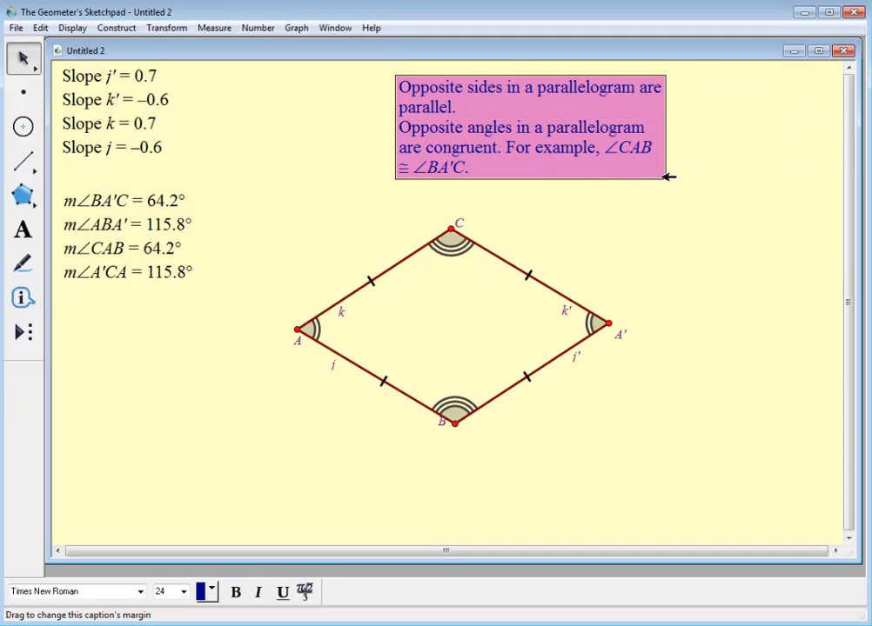
pyautogui.moveTo(669, 176); pyautogui.dragTo(729, 176)
pyautogui.click(669, 195)
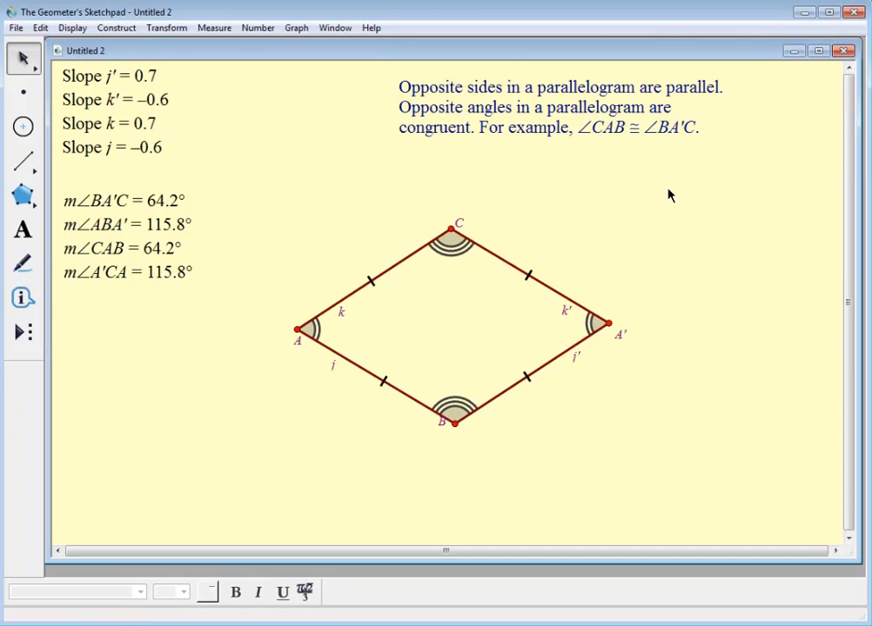
# Step: Test the caption's ∠CAB link by revealing the angle it refers to in the rhombus
pyautogui.click(591, 137)
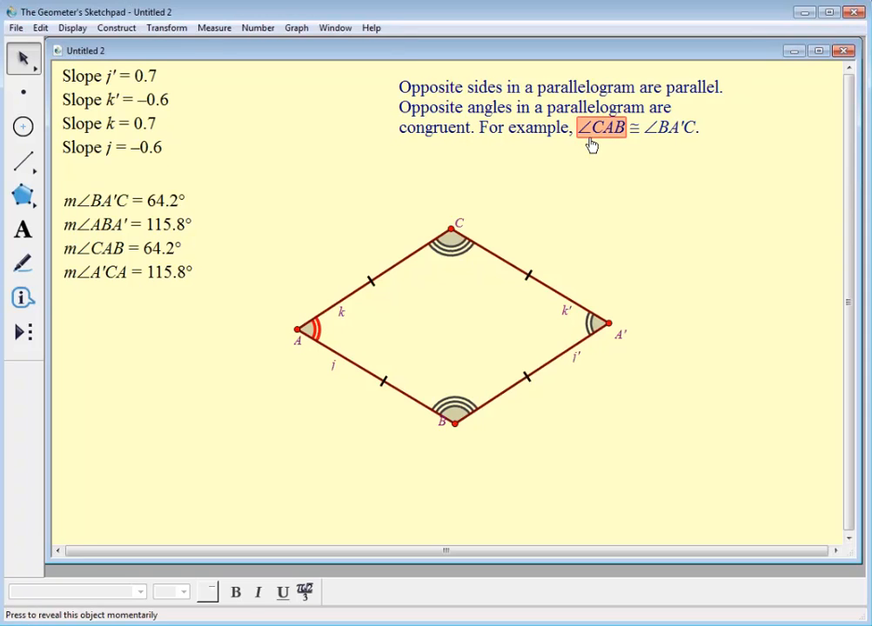
pyautogui.click(598, 129)
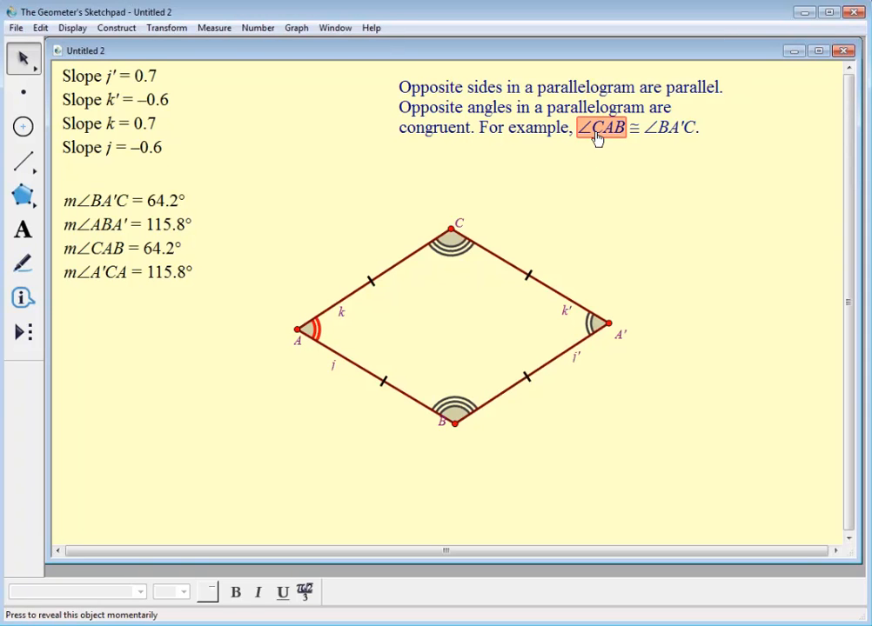
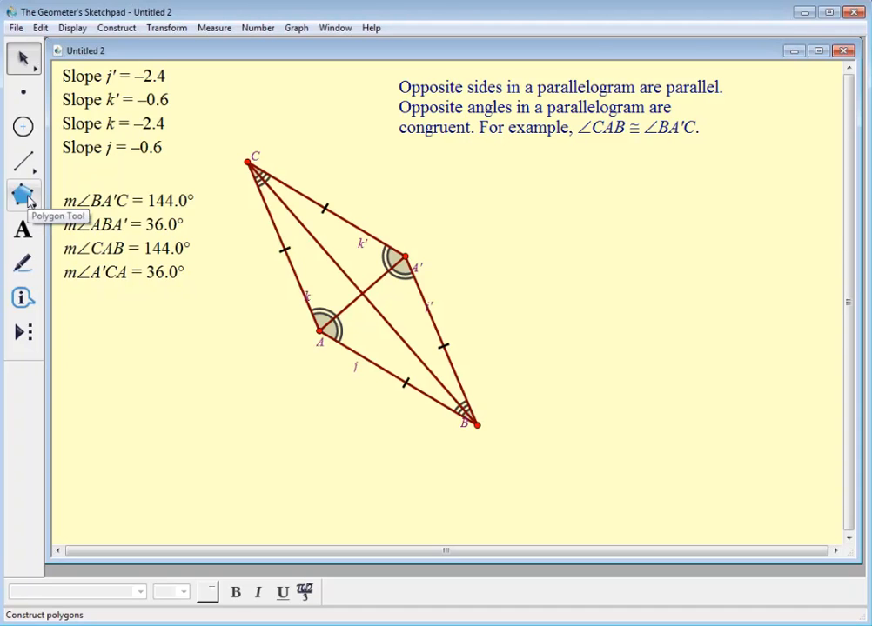
# Step: Change the style of the tick mark on side k from Crossbar to Open Arrow
pyautogui.click(27, 200)
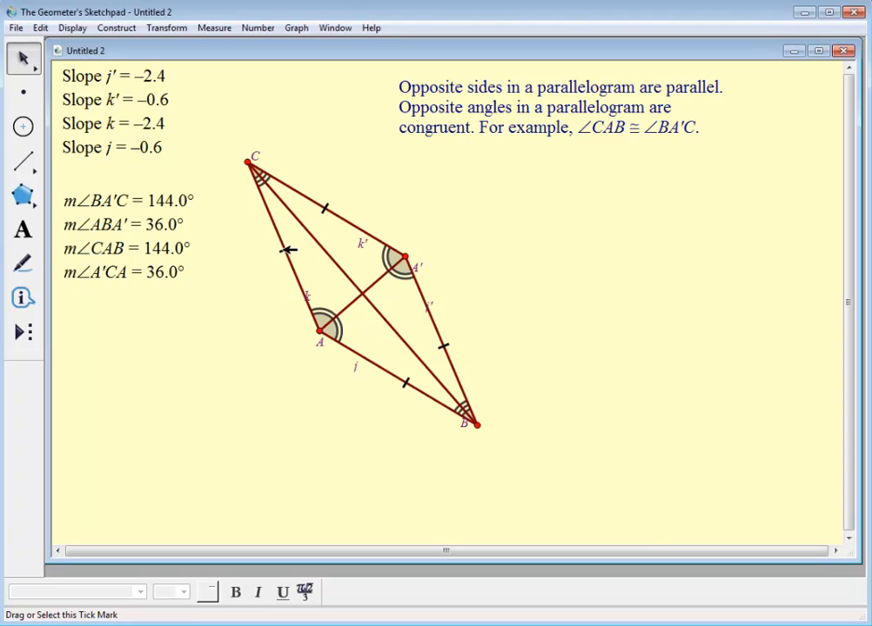
pyautogui.click(287, 250)
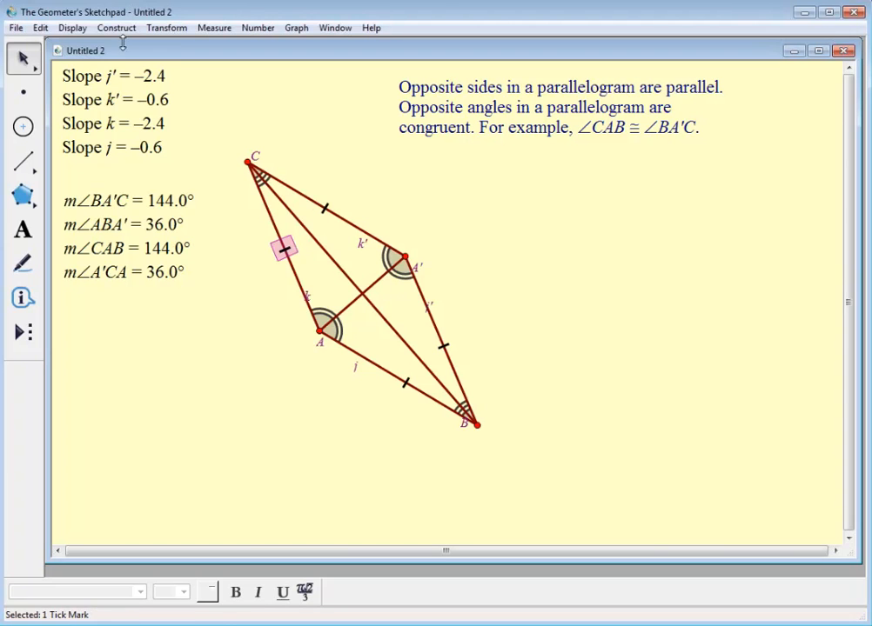
pyautogui.click(79, 33)
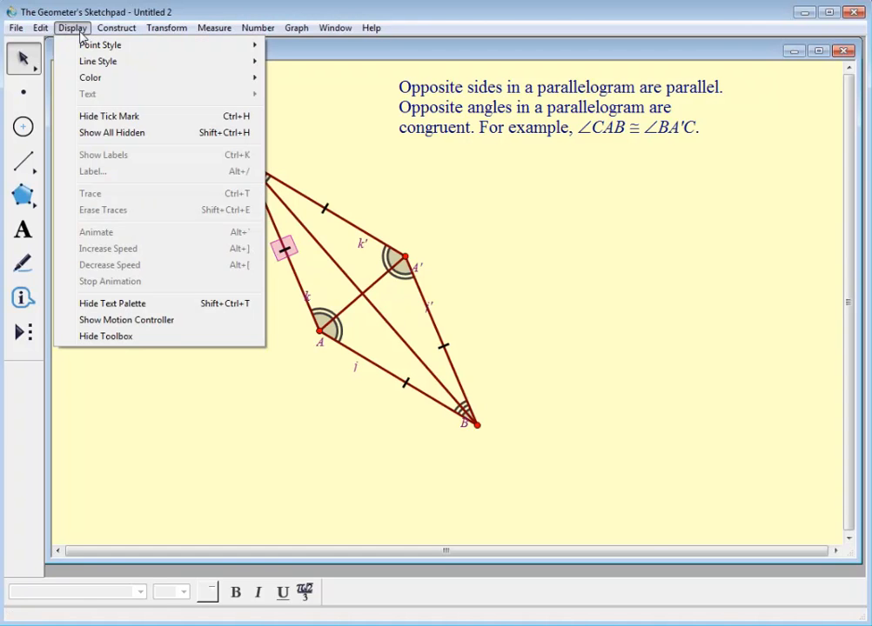
pyautogui.moveTo(42, 33)
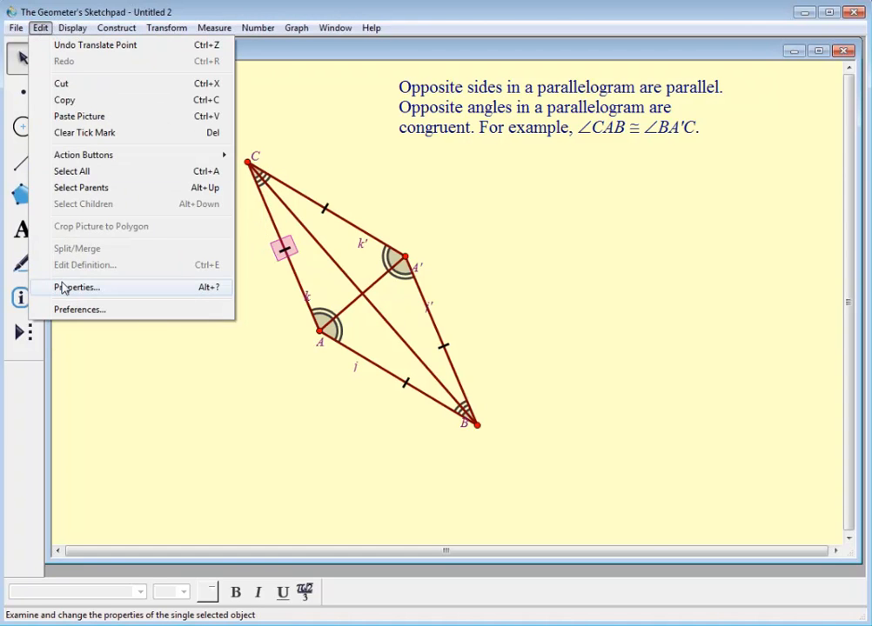
pyautogui.click(61, 291)
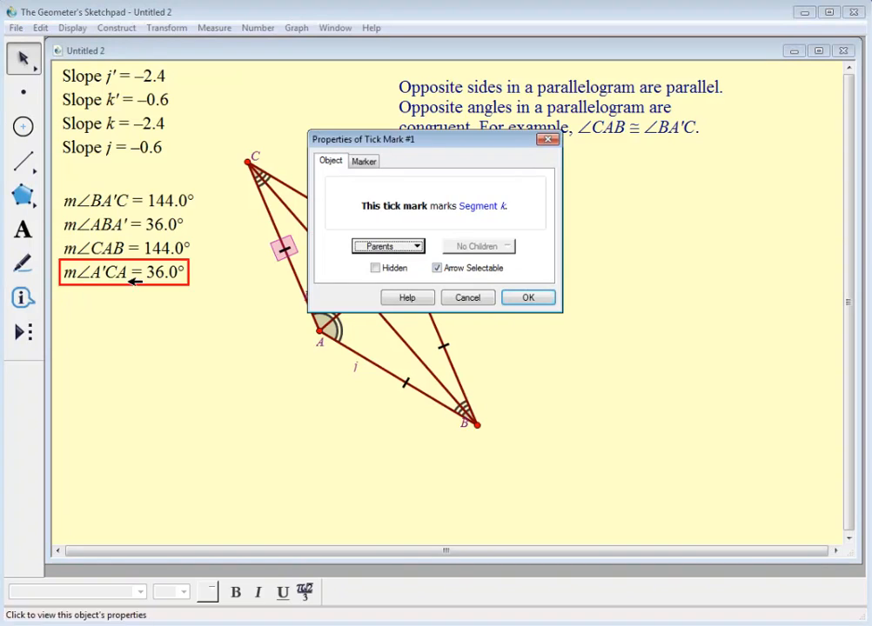
pyautogui.click(361, 162)
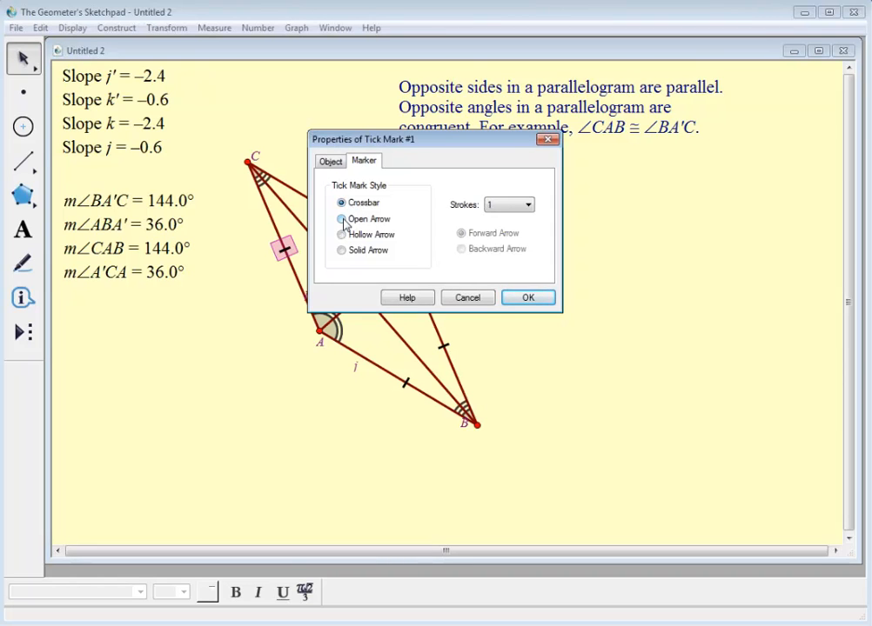
pyautogui.click(341, 220)
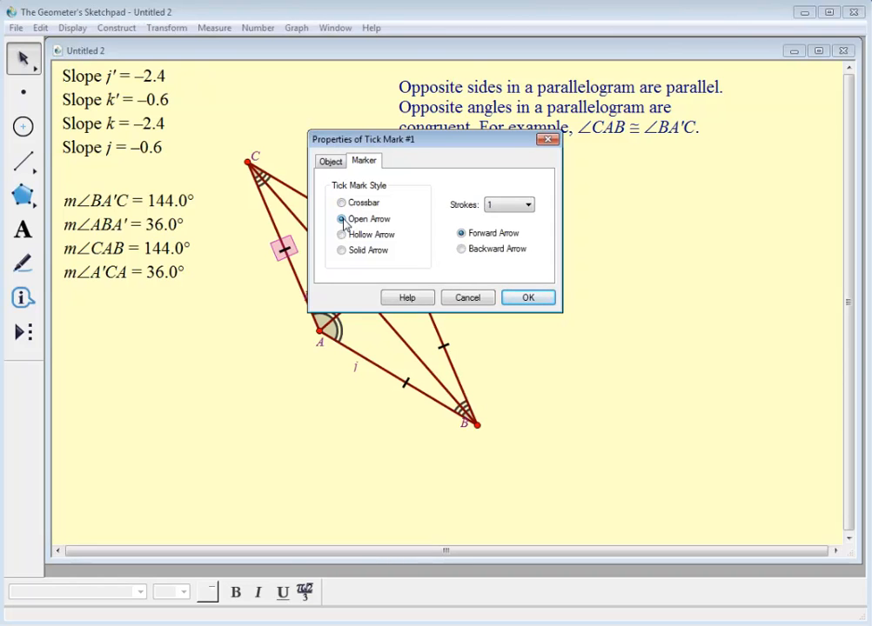
pyautogui.click(512, 298)
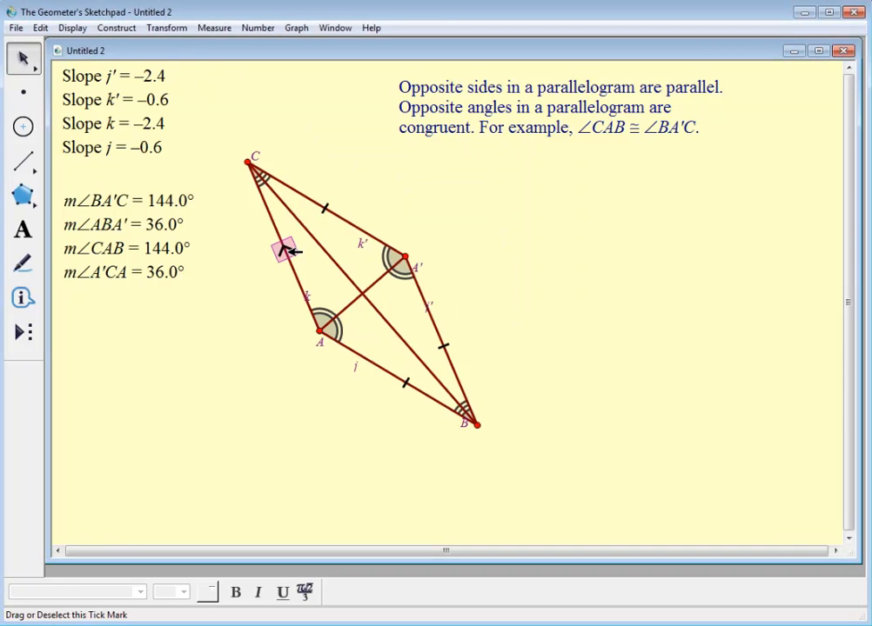
pyautogui.click(288, 255)
pyautogui.click(287, 250)
# Step: Cycle the number of strokes in side k's arrow mark with the Marker tool, leaving several stacked arrowheads
pyautogui.click(23, 262)
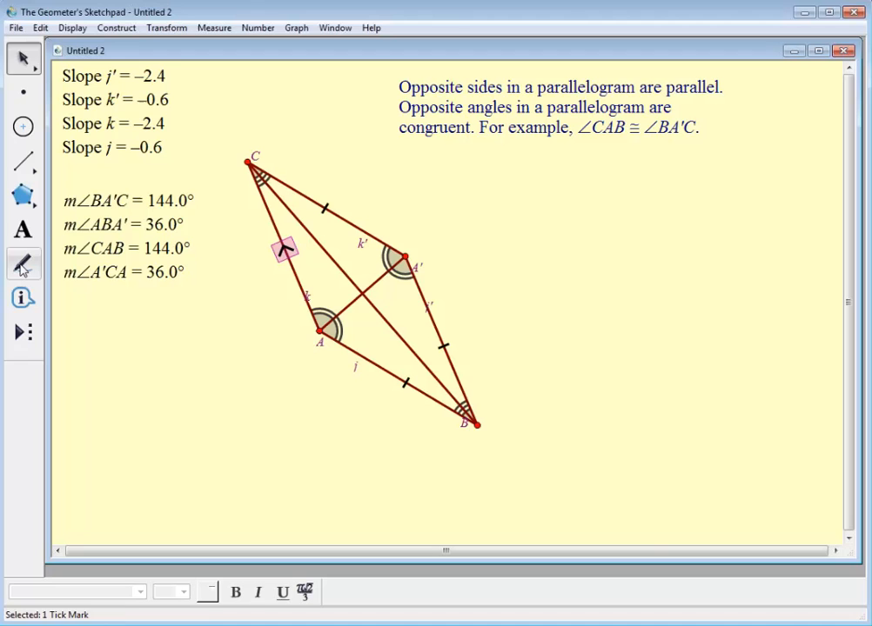
pyautogui.click(287, 252)
pyautogui.click(286, 253)
pyautogui.click(286, 252)
pyautogui.click(286, 252)
pyautogui.click(286, 252)
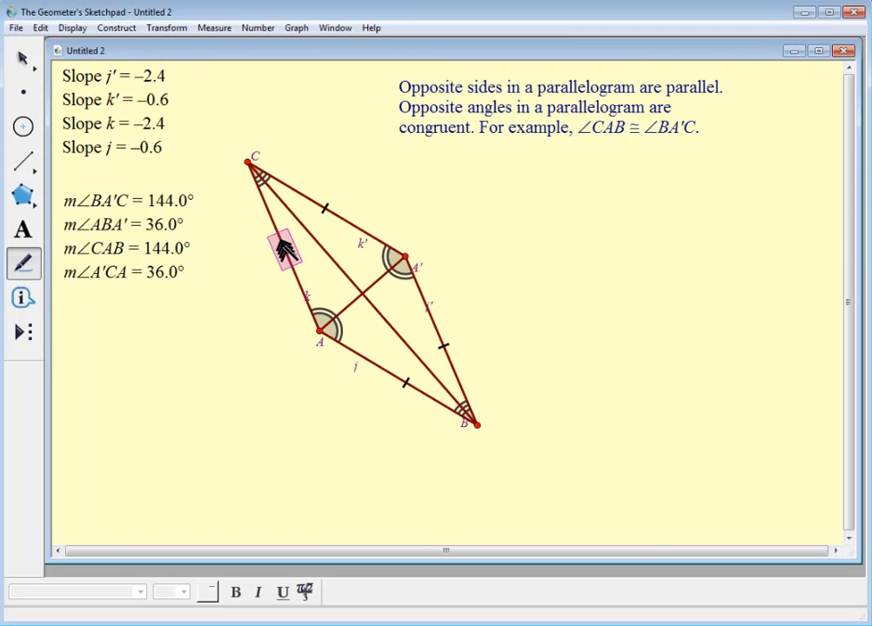
pyautogui.click(26, 59)
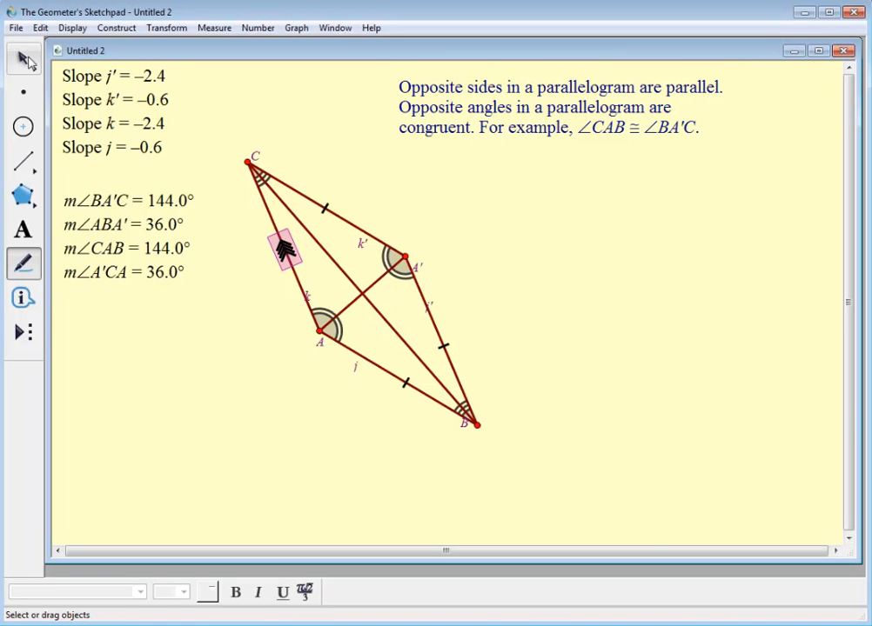
pyautogui.click(25, 59)
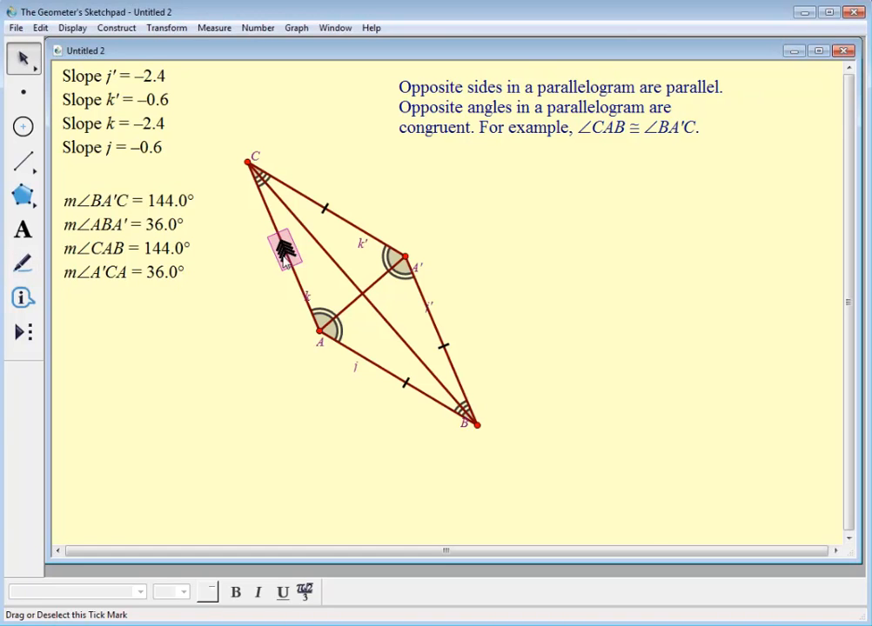
# Step: Change the arrow mark on side k back to Crossbar and reduce it to a single stroke with the Marker tool
pyautogui.rightClick(284, 251)
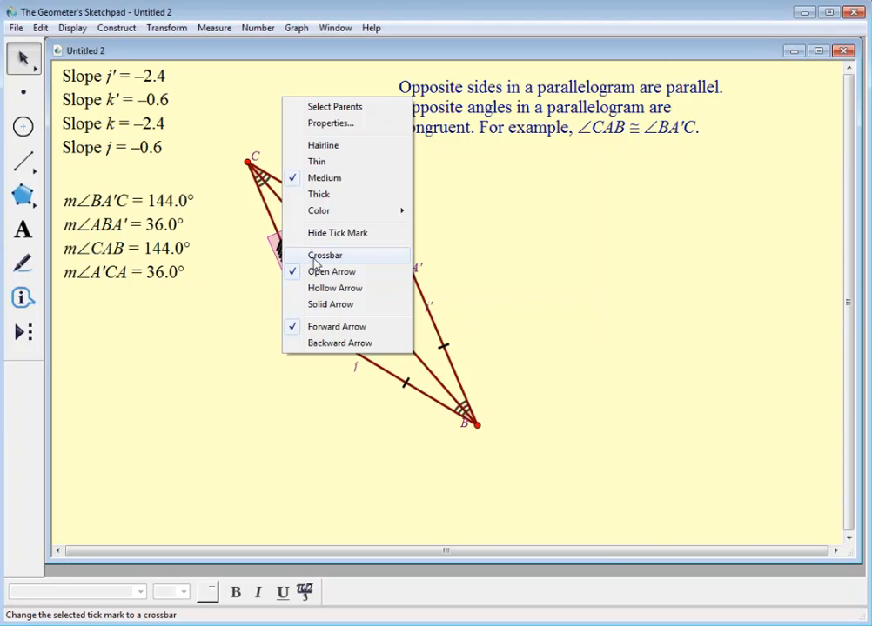
pyautogui.click(324, 256)
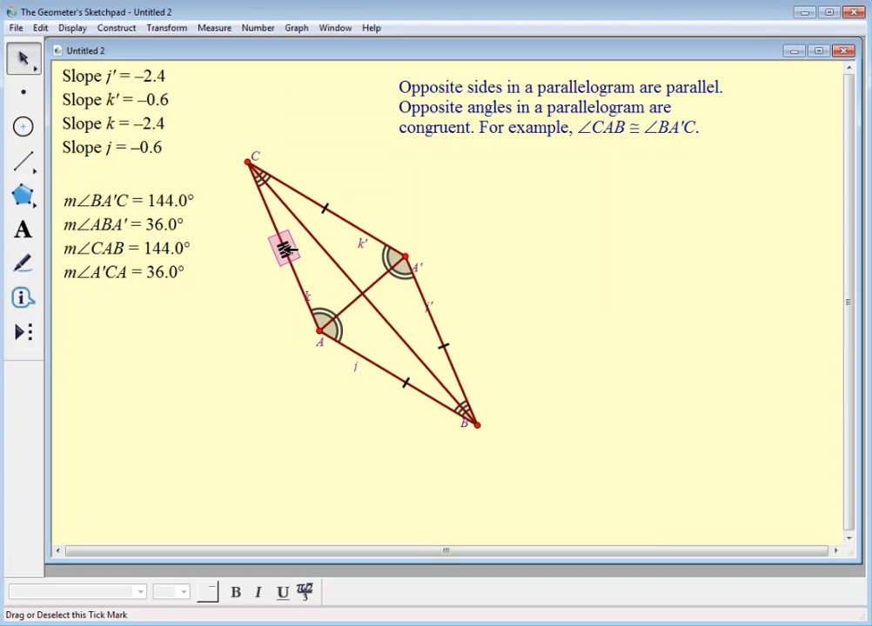
pyautogui.click(24, 261)
pyautogui.click(288, 253)
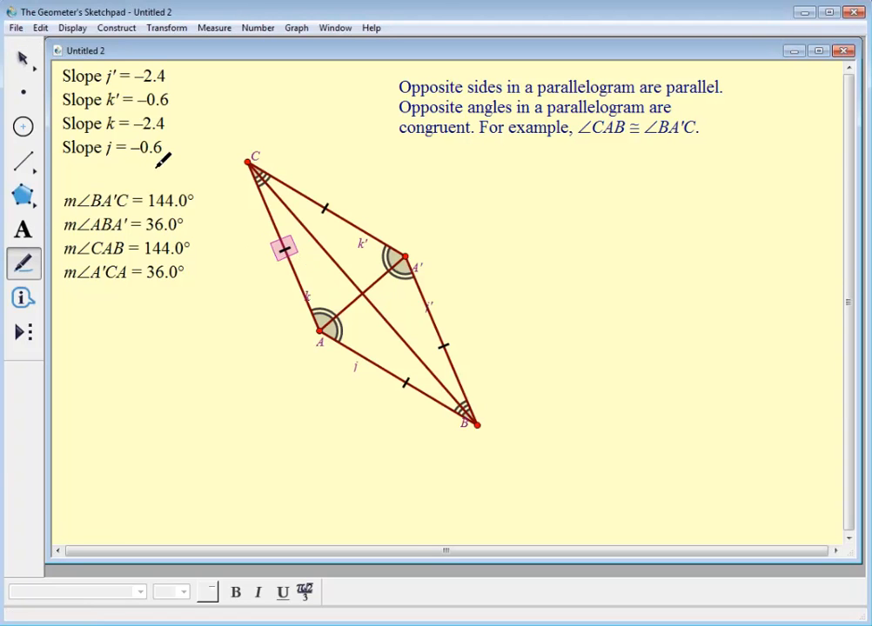
# Step: Add a second tick mark to sides k and j′, and change the lower mark on each side to Open Arrow
pyautogui.click(301, 287)
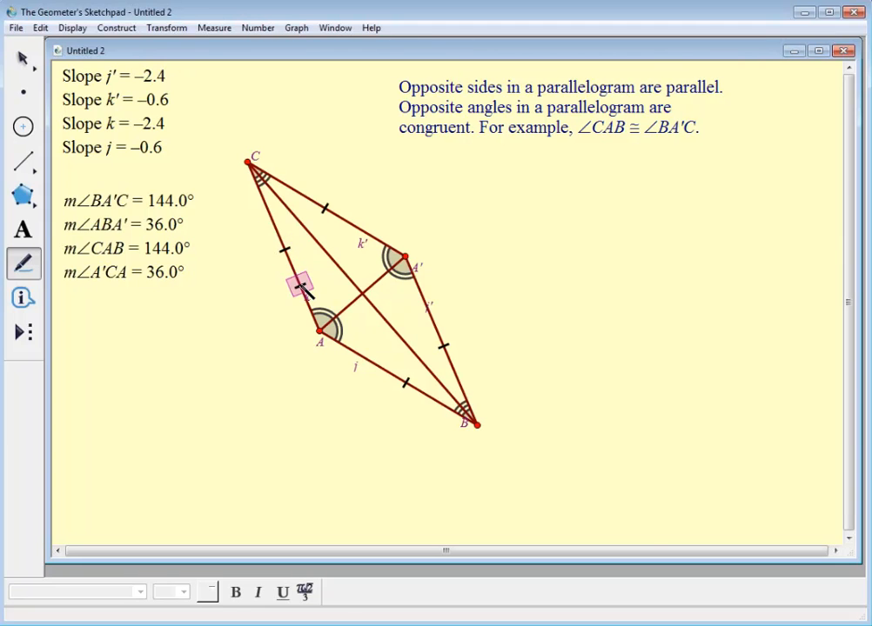
pyautogui.click(432, 318)
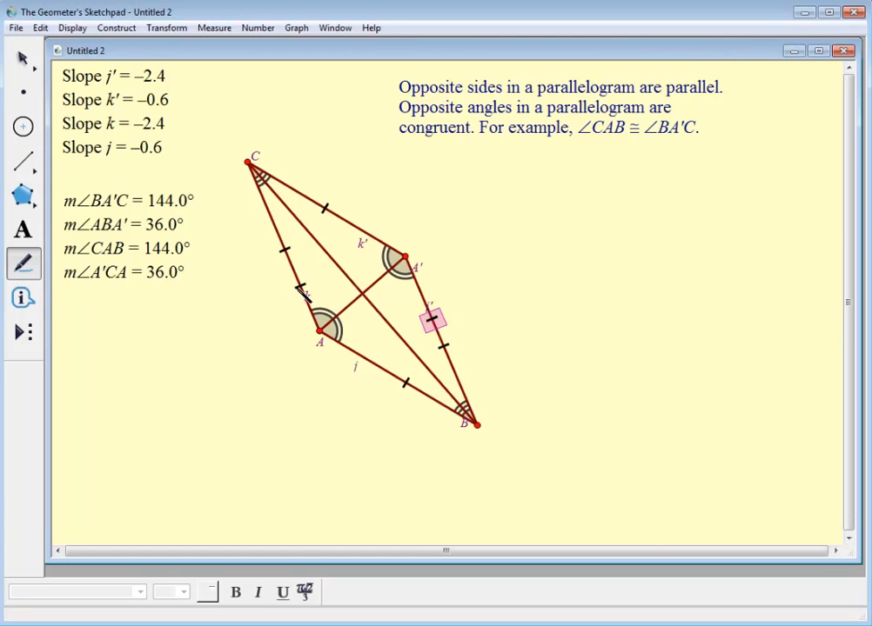
pyautogui.click(23, 59)
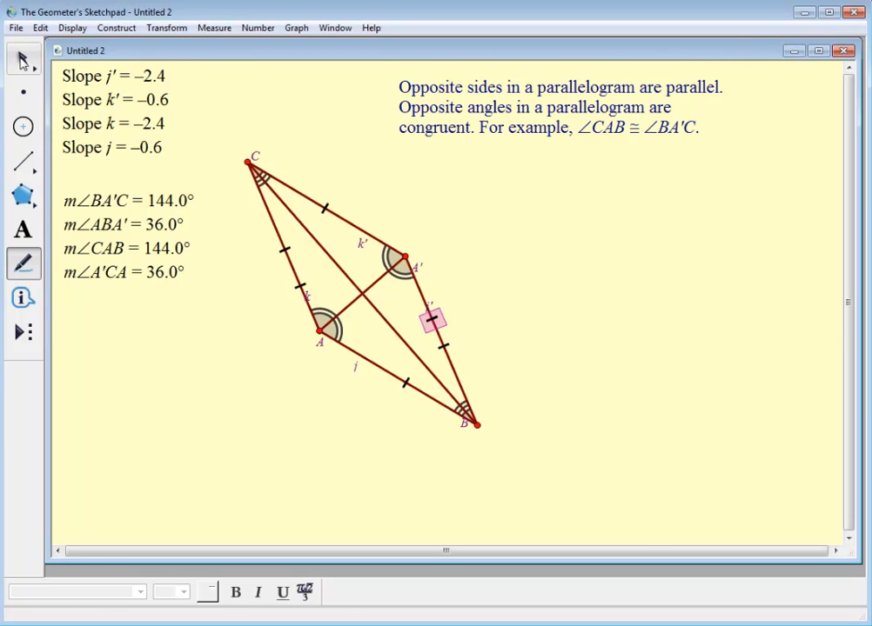
pyautogui.click(301, 285)
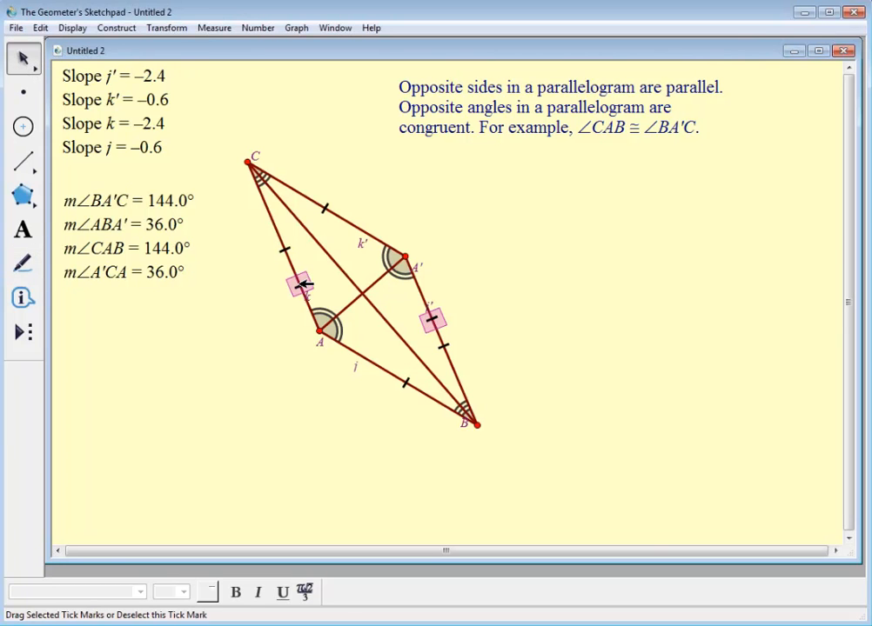
pyautogui.rightClick(301, 285)
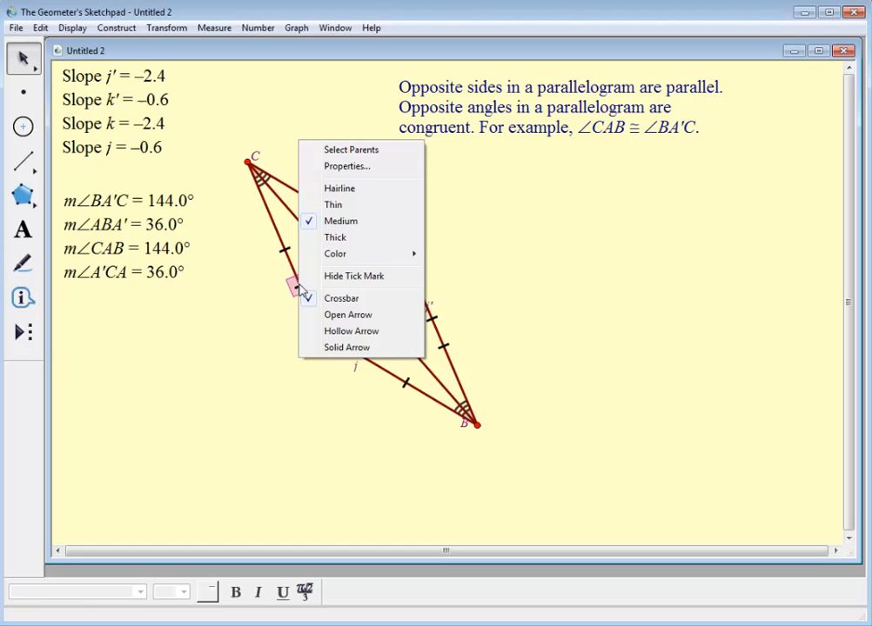
pyautogui.click(348, 314)
pyautogui.click(443, 348)
pyautogui.rightClick(444, 349)
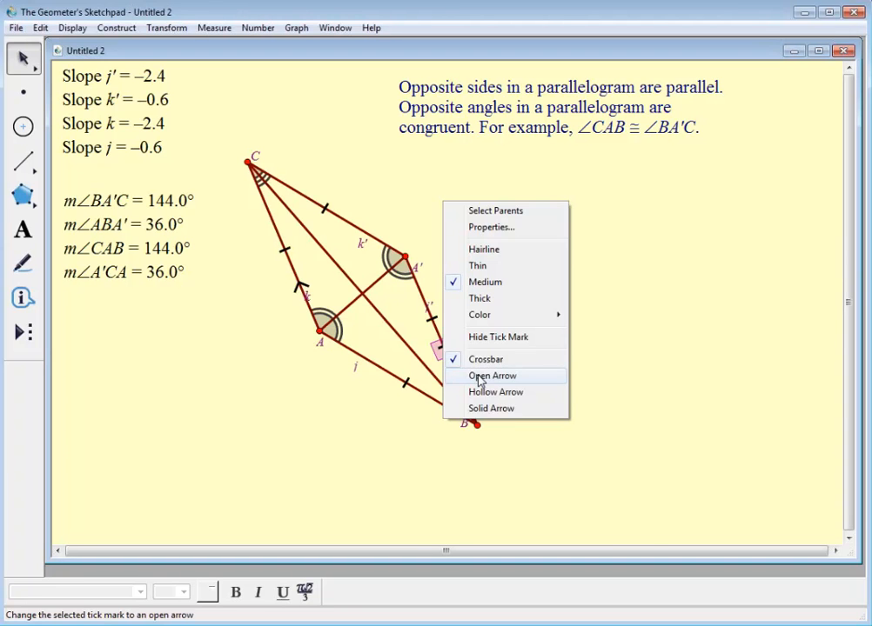
pyautogui.click(477, 376)
# Step: Increase the open arrow marks on sides k and j′ to two arrowheads each with the Marker tool
pyautogui.keyDown('shift'); pyautogui.click(300, 286); pyautogui.keyUp('shift')
pyautogui.click(298, 286)
pyautogui.click(300, 285)
pyautogui.click(299, 284)
pyautogui.click(299, 283)
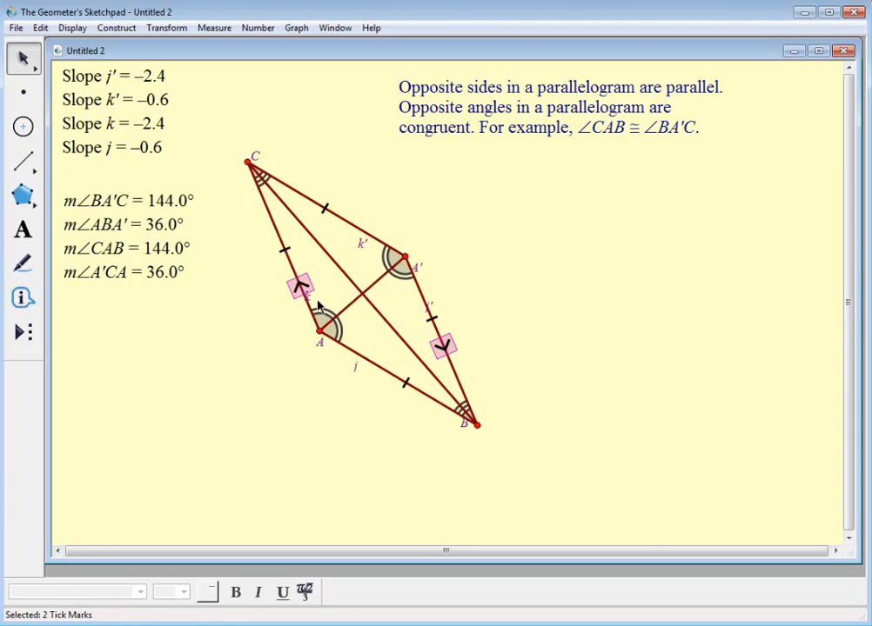
pyautogui.click(25, 264)
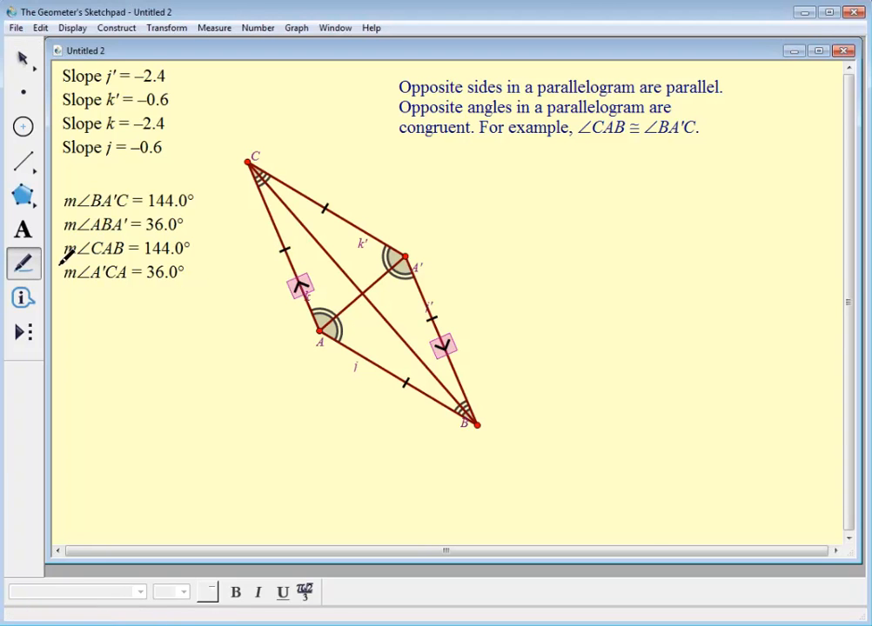
pyautogui.click(300, 287)
pyautogui.click(444, 349)
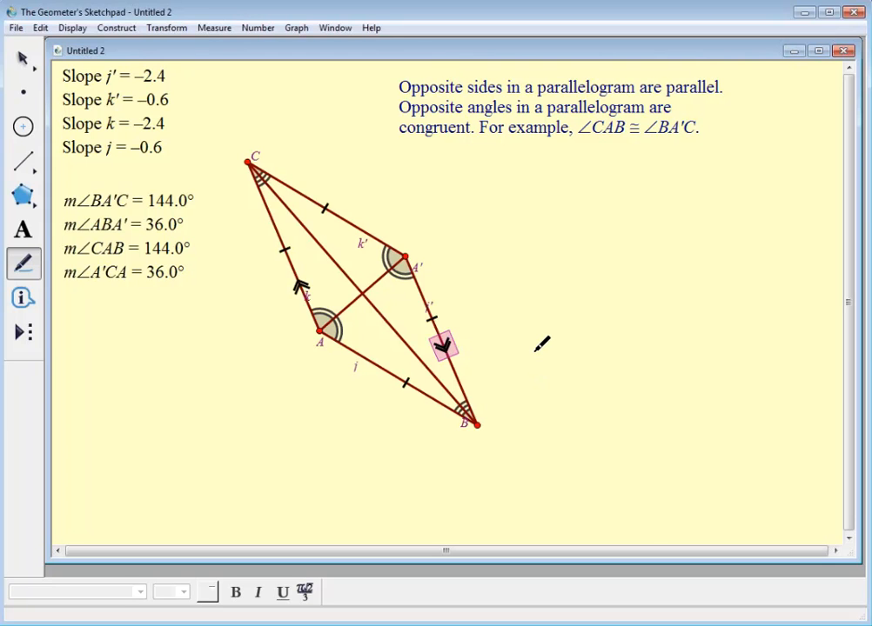
pyautogui.click(372, 29)
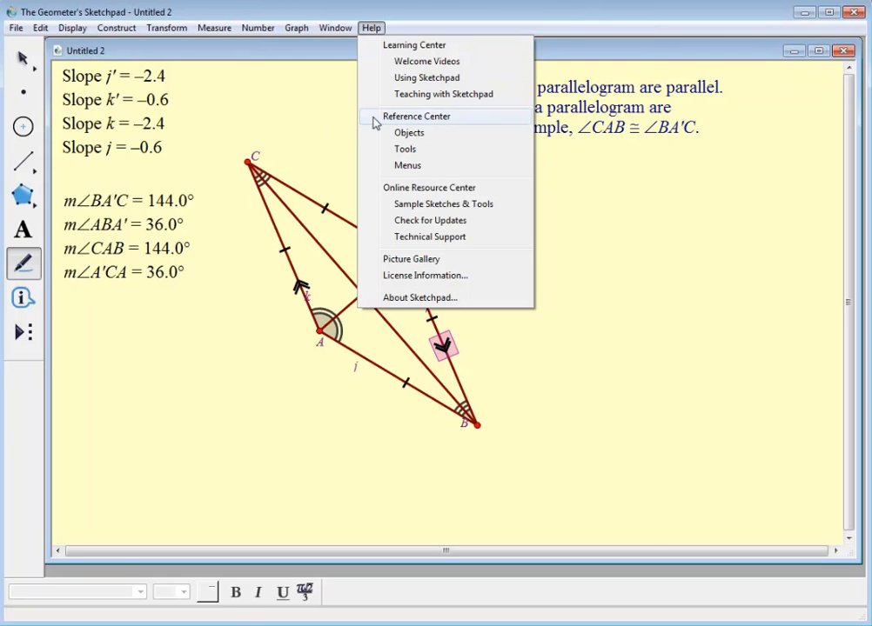
pyautogui.click(317, 112)
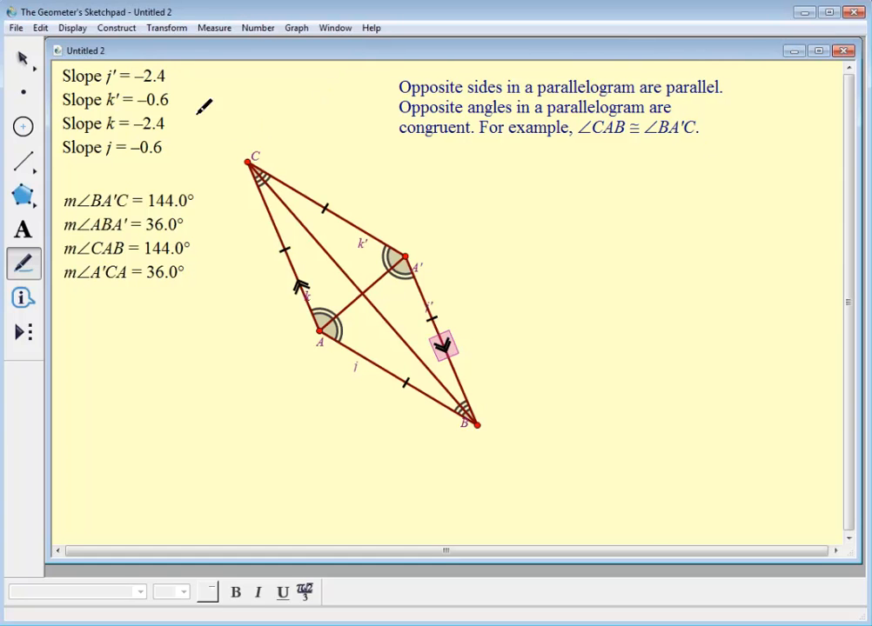
# Step: Add a blank page 2 to the document and switch between the two pages, ending on the blank one
pyautogui.click(23, 60)
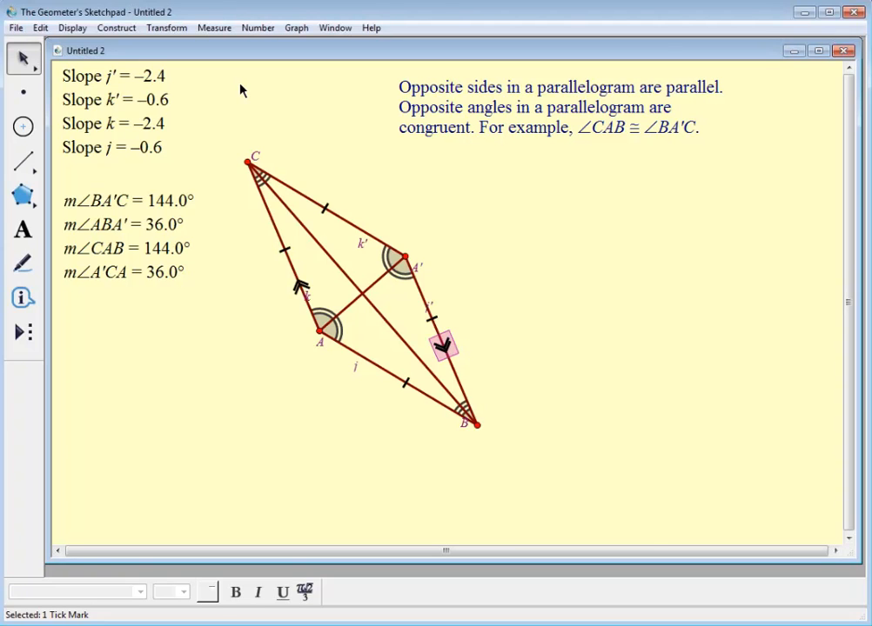
pyautogui.click(19, 28)
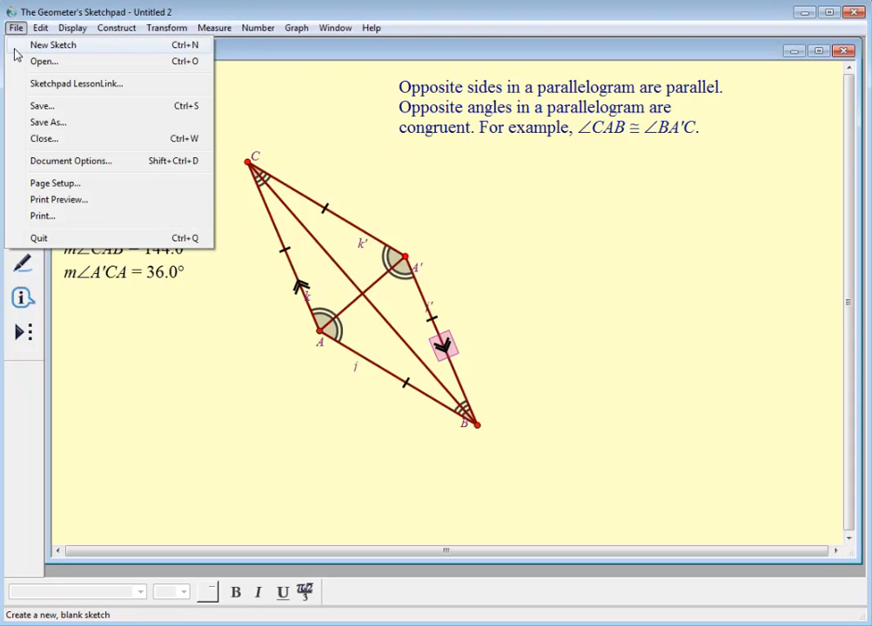
pyautogui.click(35, 163)
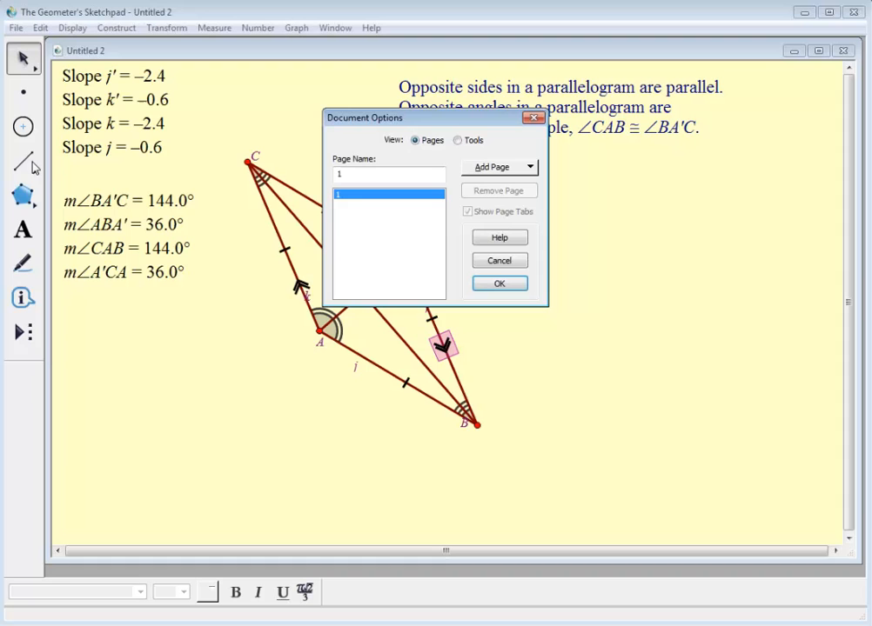
pyautogui.click(527, 169)
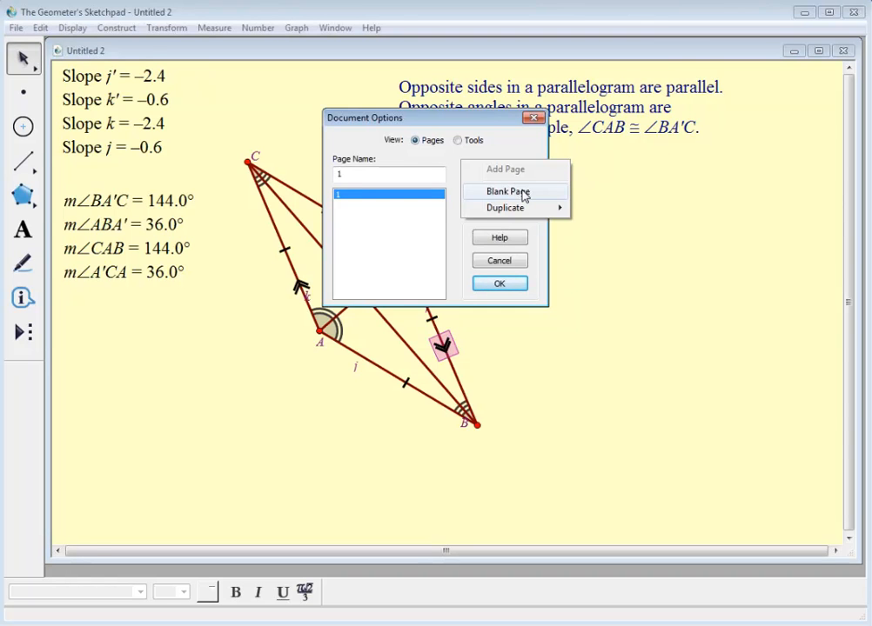
pyautogui.click(524, 193)
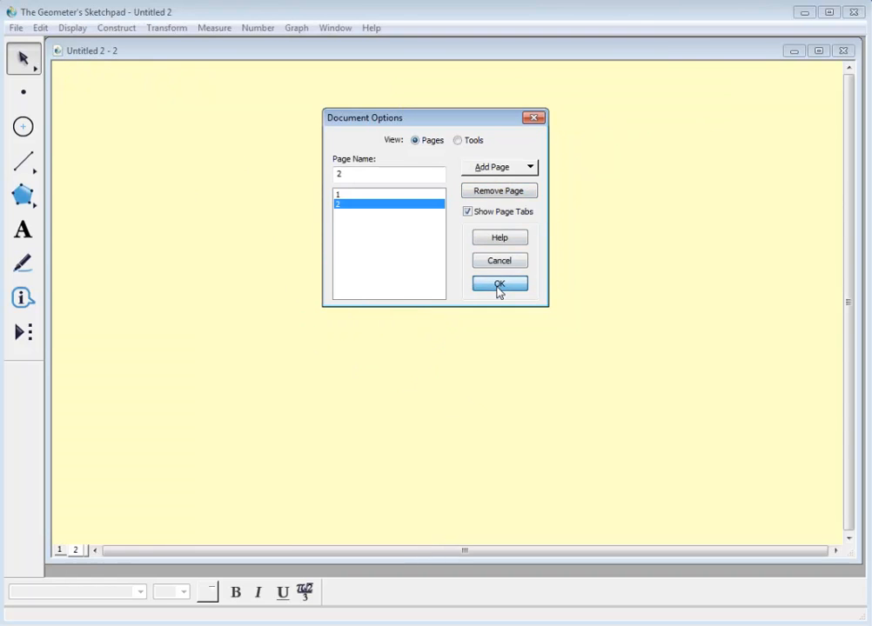
pyautogui.click(499, 285)
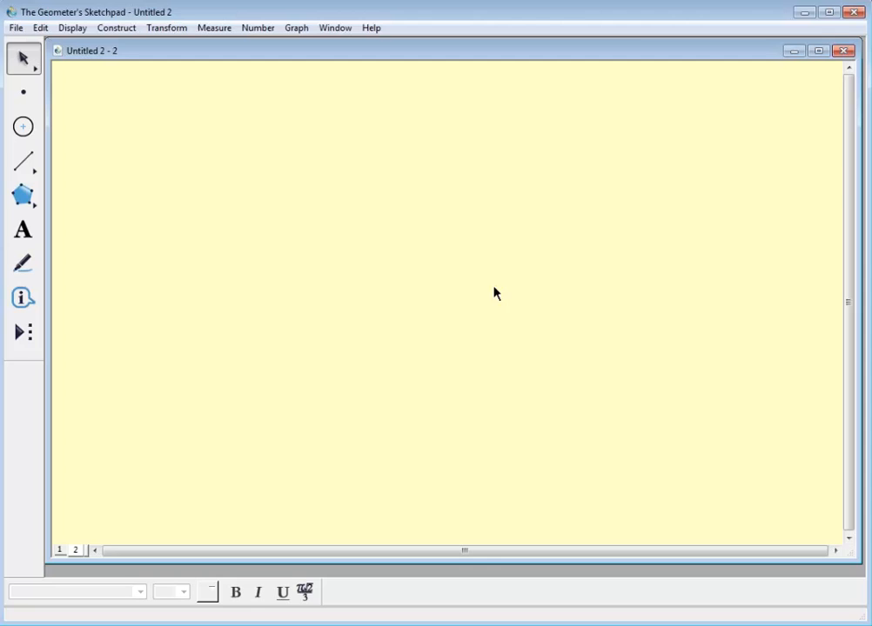
pyautogui.click(60, 550)
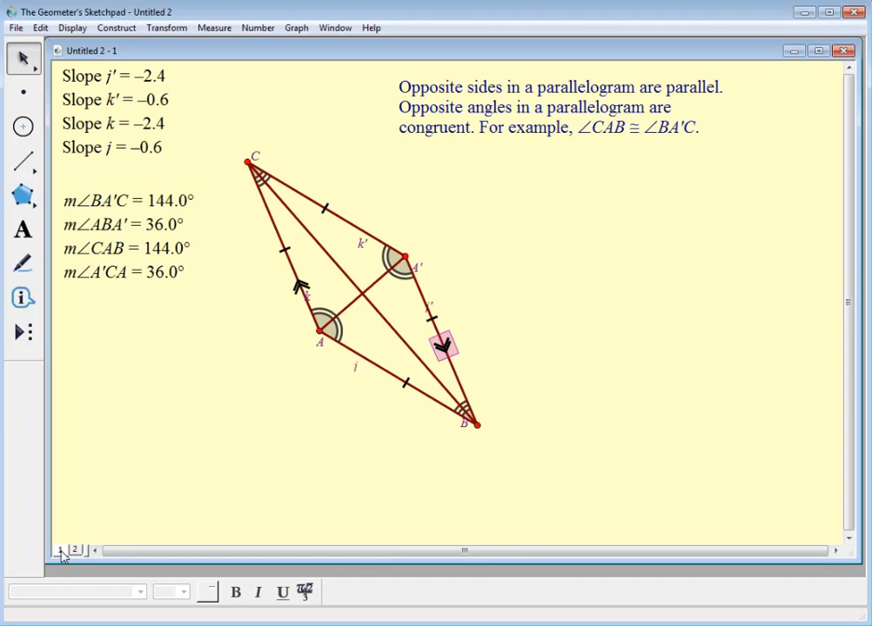
pyautogui.click(76, 552)
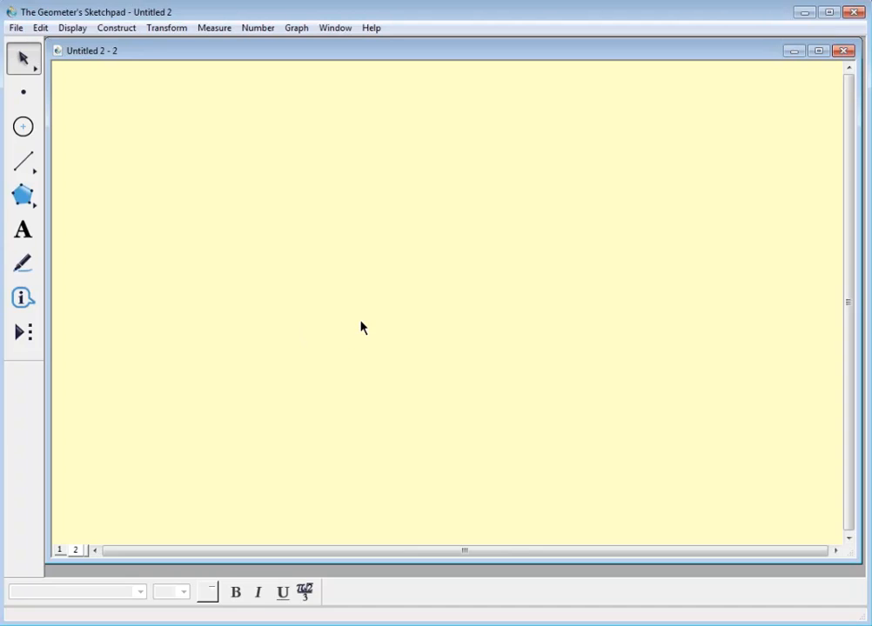
# Step: Construct a circle and a second one centred on its radius point that passes through the first circle's centre
pyautogui.click(23, 129)
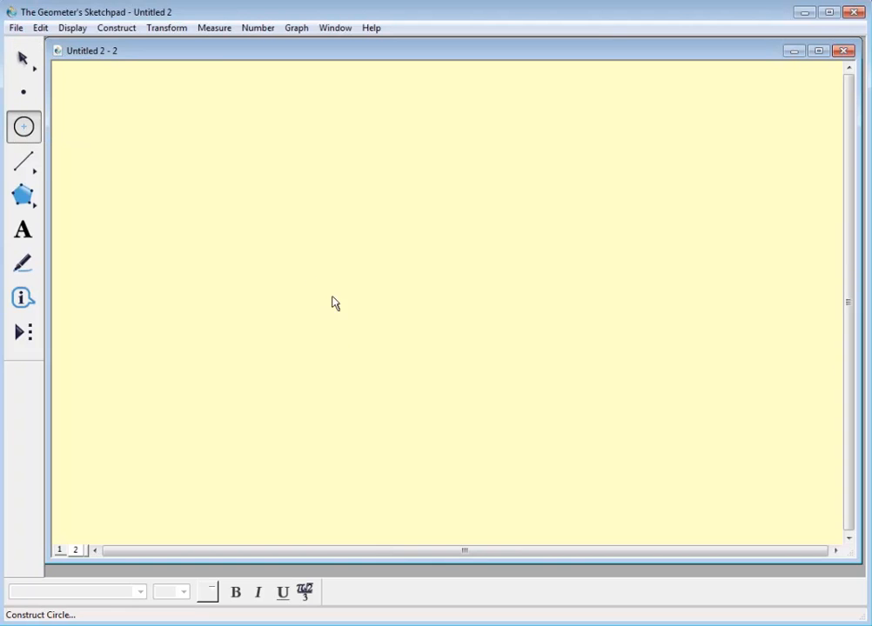
pyautogui.moveTo(254, 313)
pyautogui.mouseDown()
pyautogui.moveTo(352, 311)
pyautogui.moveTo(255, 312)
pyautogui.mouseUp()
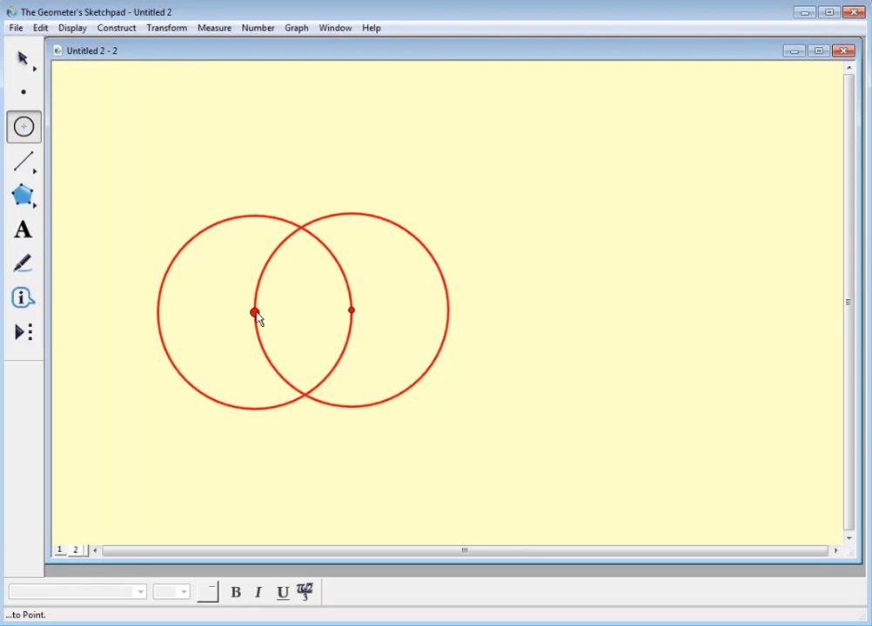
pyautogui.moveTo(257, 318); pyautogui.dragTo(427, 318)
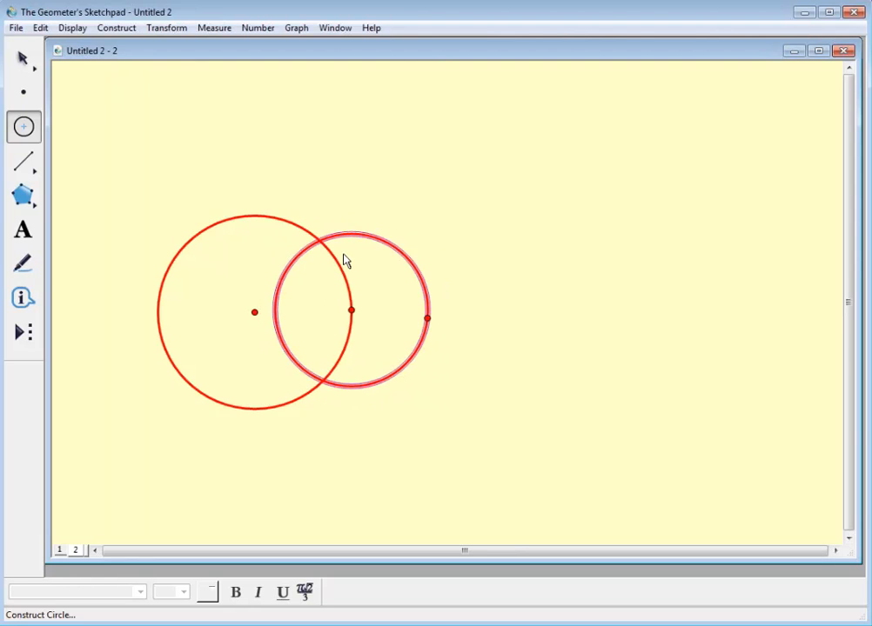
pyautogui.hotkey('ctrl', 'z')
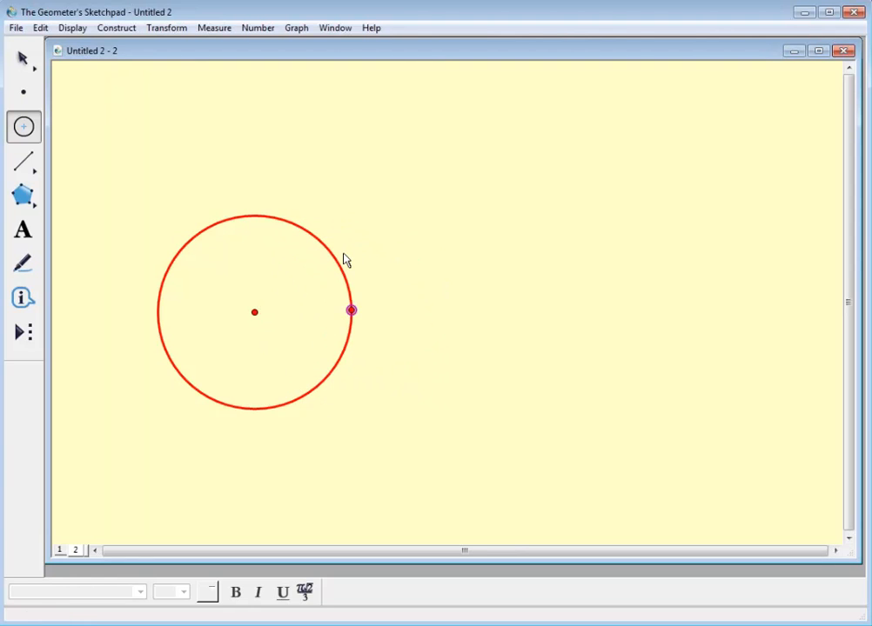
pyautogui.click(23, 127)
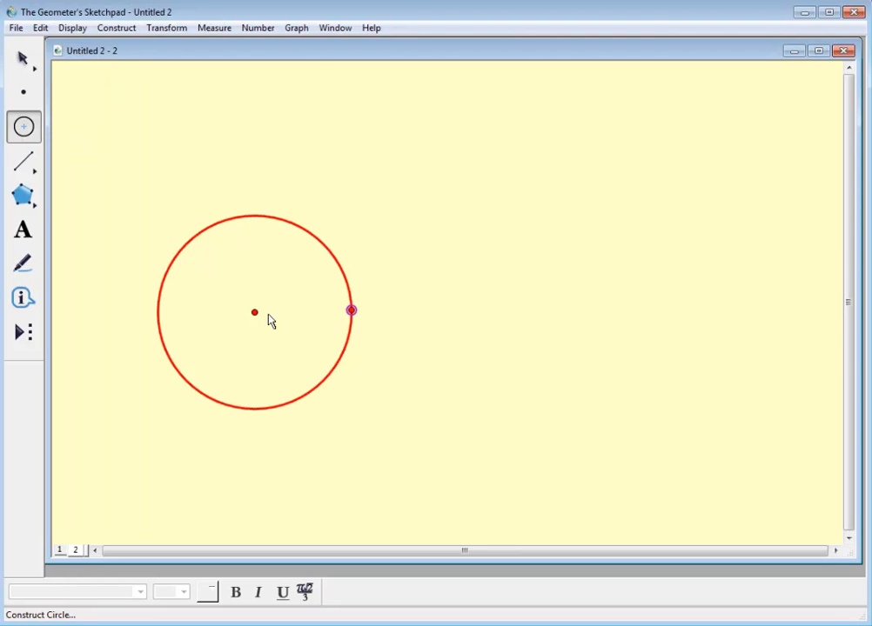
pyautogui.click(350, 309)
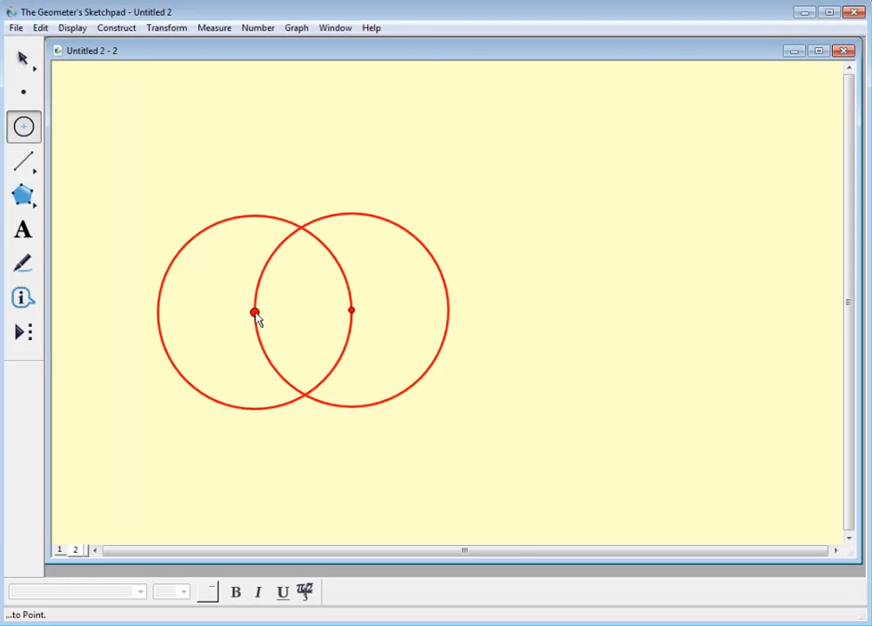
pyautogui.click(254, 313)
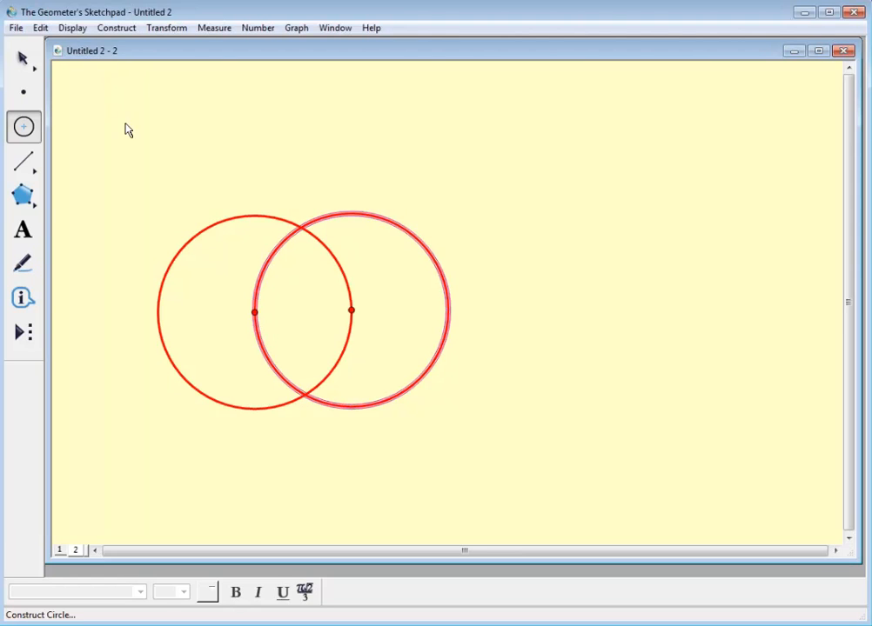
# Step: Construct a four-sided polygon with interior and edges through both circle centres and the two points where the circles intersect
pyautogui.click(25, 59)
pyautogui.click(25, 164)
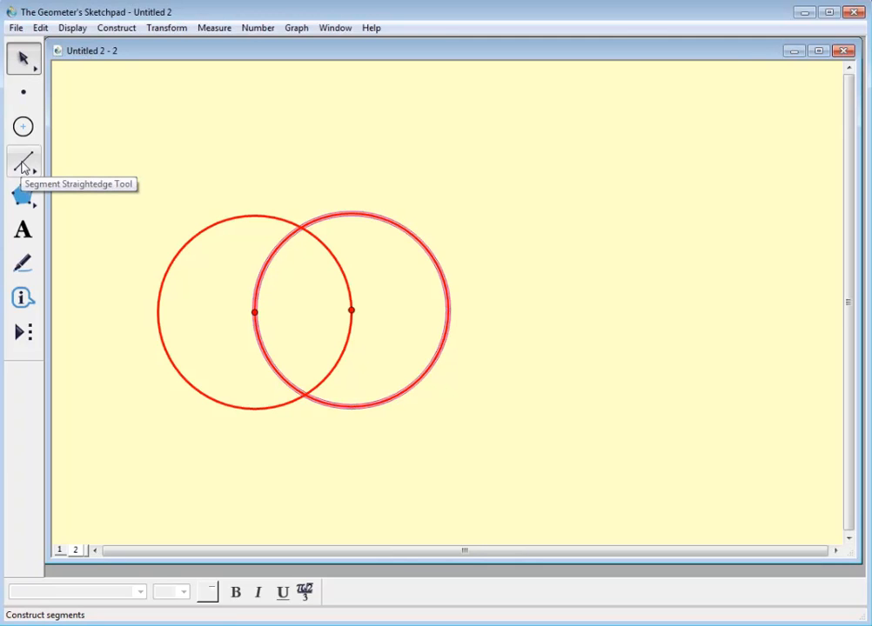
pyautogui.press('Escape')
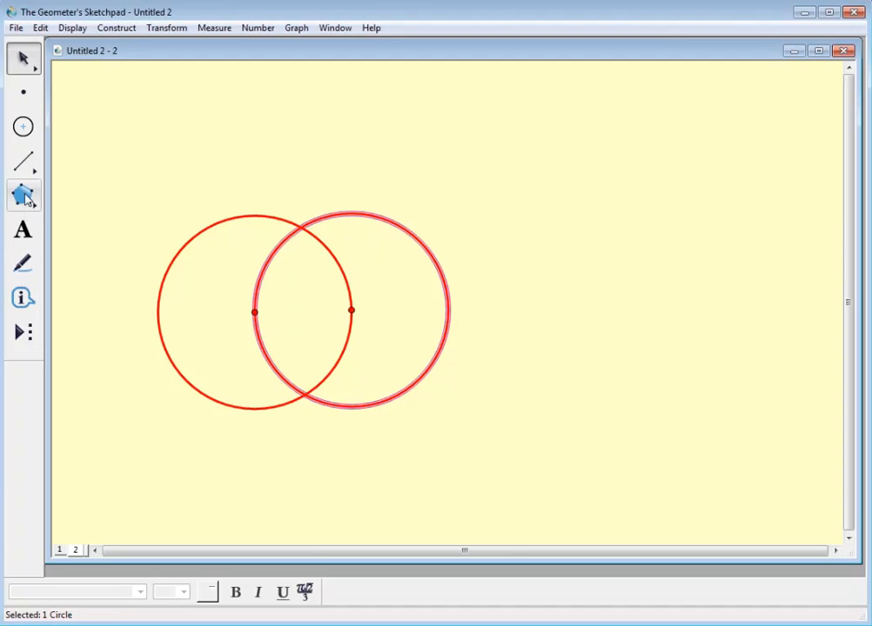
pyautogui.moveTo(24, 195); pyautogui.dragTo(95, 198)
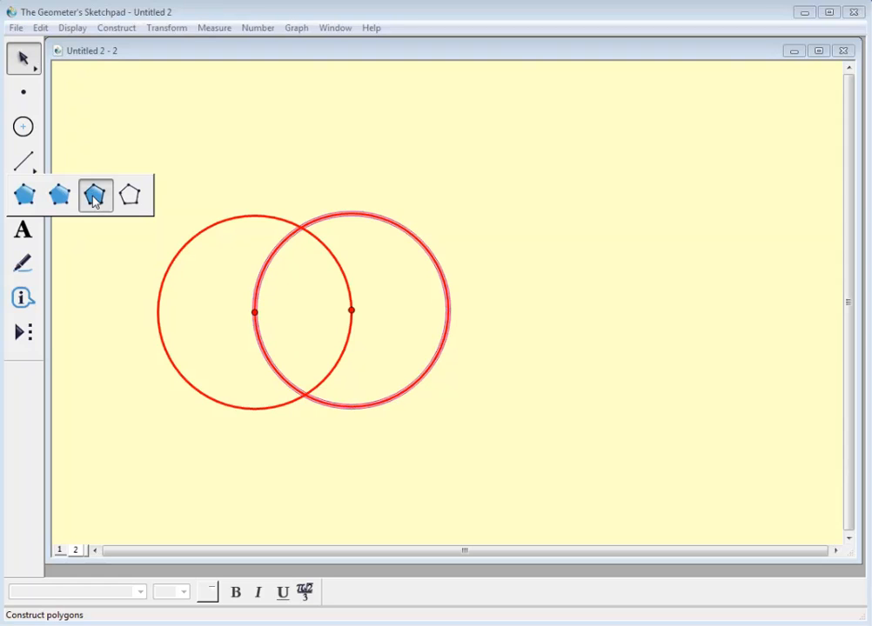
pyautogui.moveTo(95, 198); pyautogui.dragTo(129, 198)
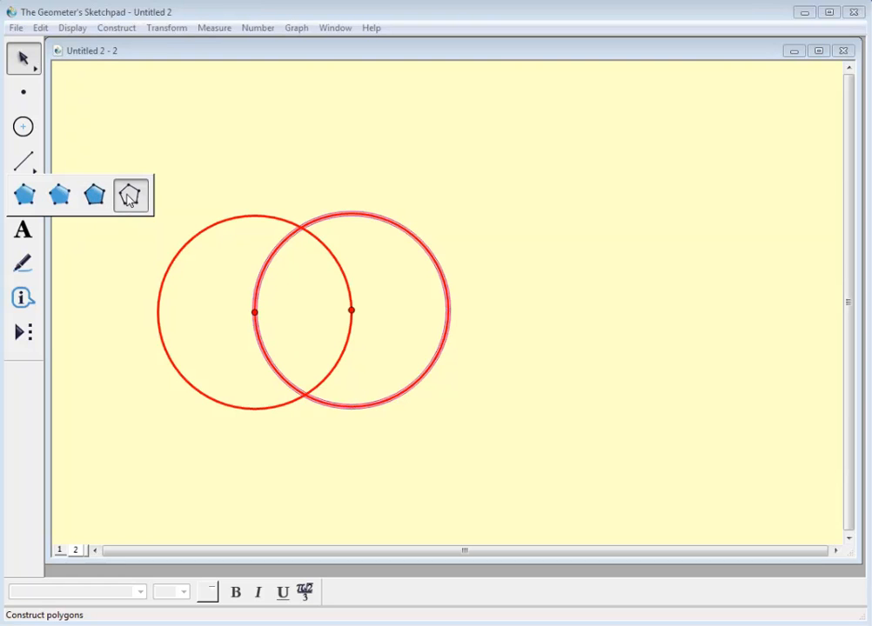
pyautogui.moveTo(129, 199); pyautogui.dragTo(96, 198)
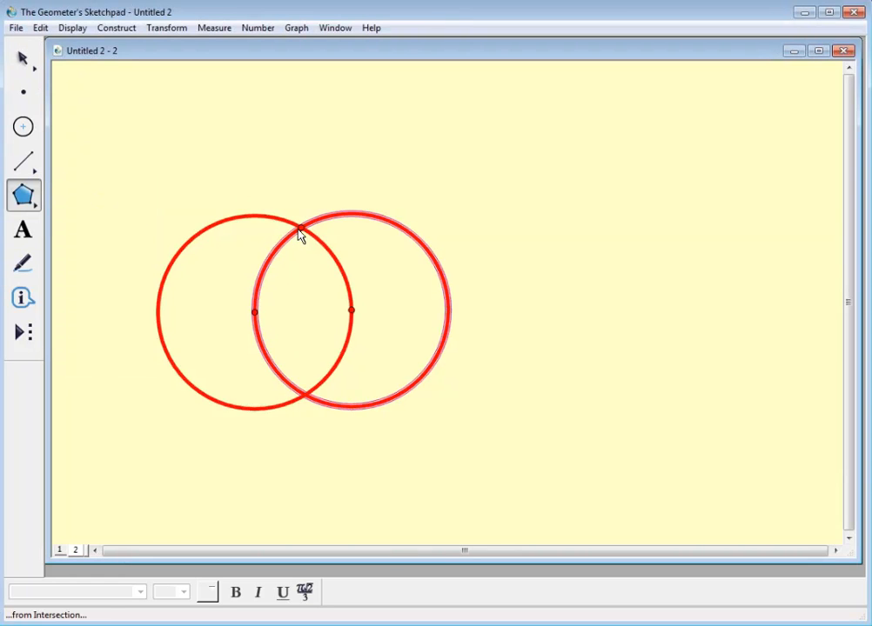
pyautogui.click(254, 313)
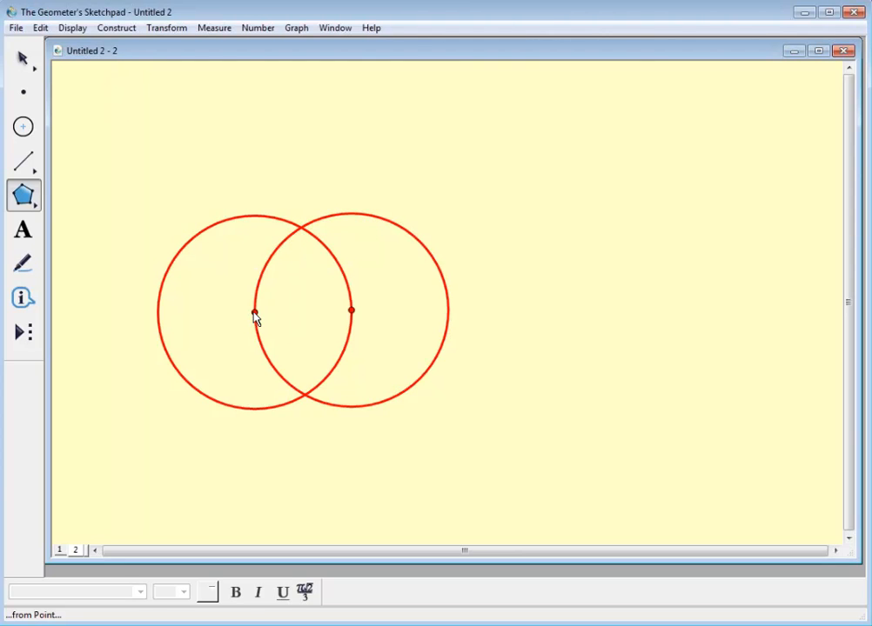
pyautogui.click(301, 230)
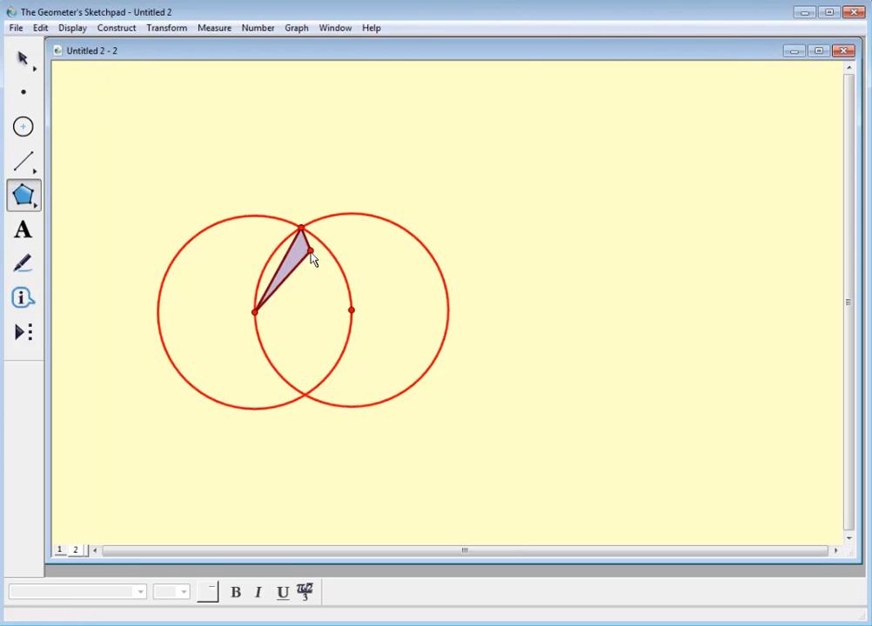
pyautogui.click(351, 311)
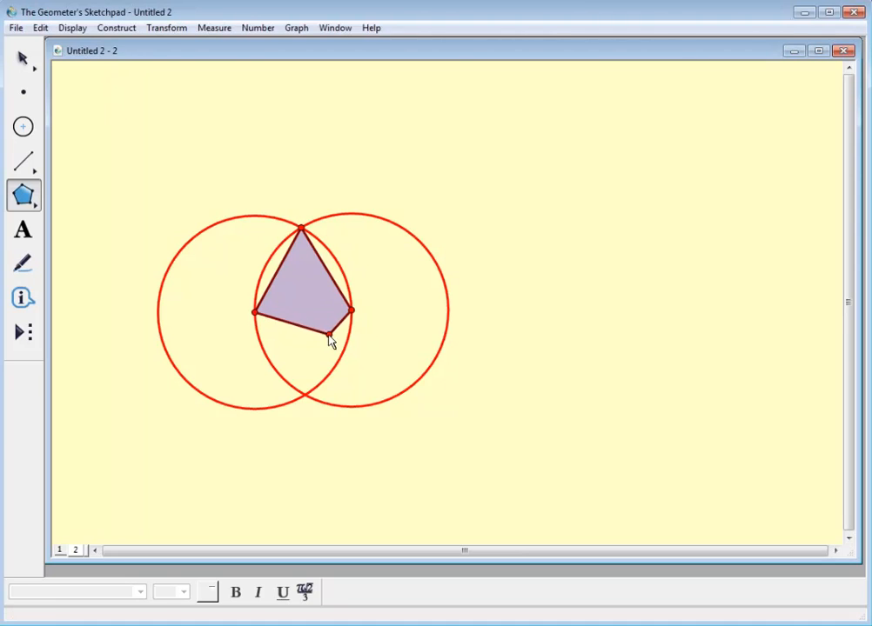
pyautogui.click(306, 396)
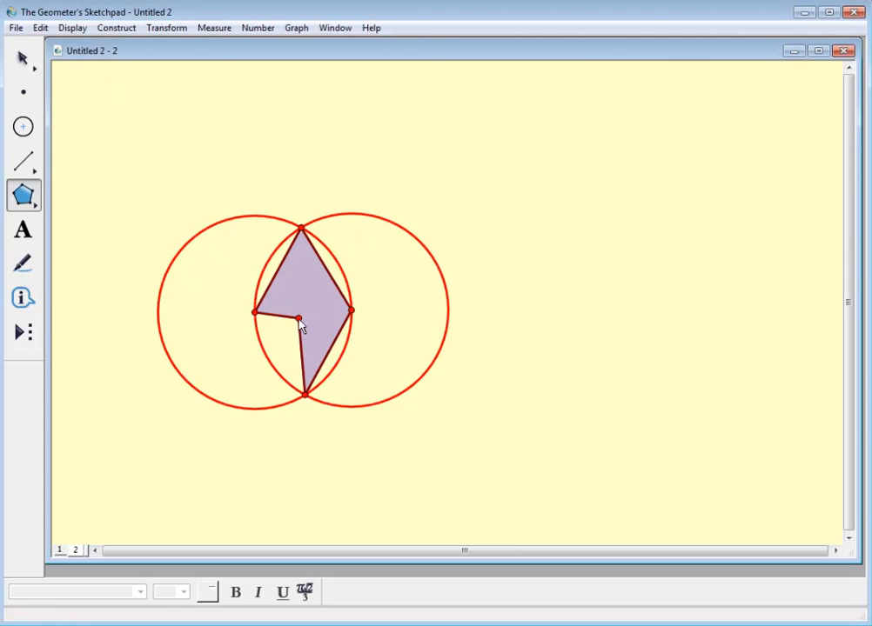
pyautogui.click(254, 314)
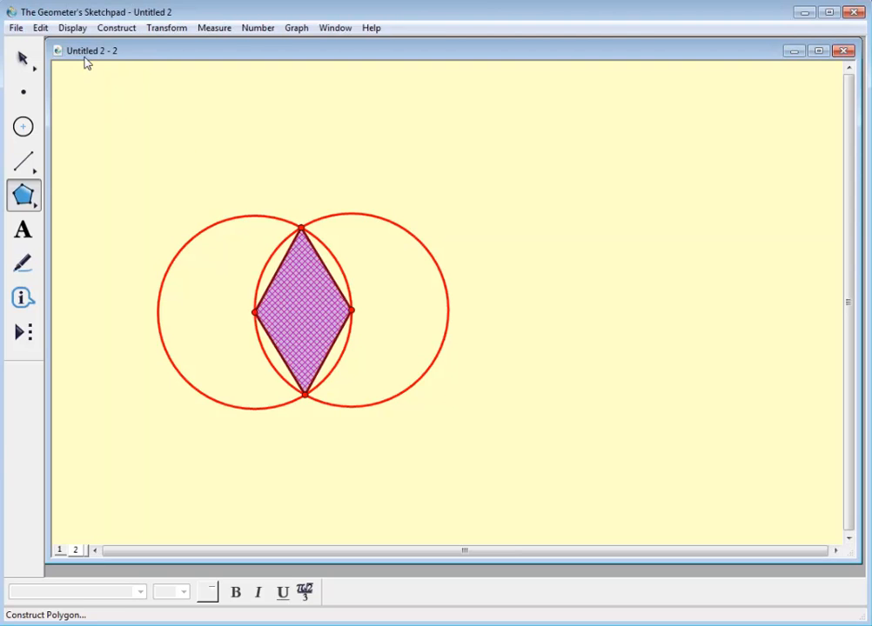
pyautogui.click(22, 58)
pyautogui.click(255, 164)
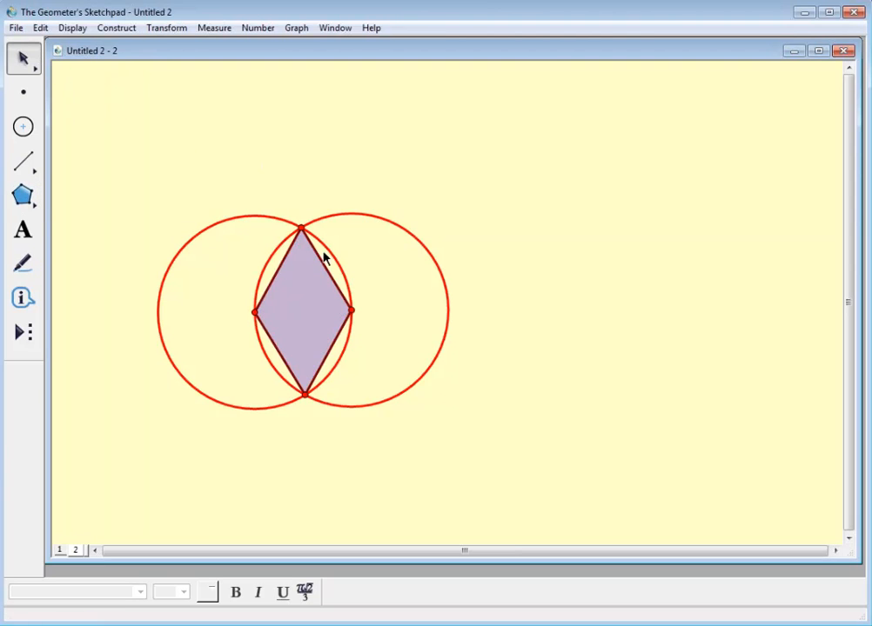
# Step: Move the rhombus's centre points and intersection points around to test how the rhombus and circles resize and rotate
pyautogui.moveTo(303, 228); pyautogui.dragTo(461, 201)
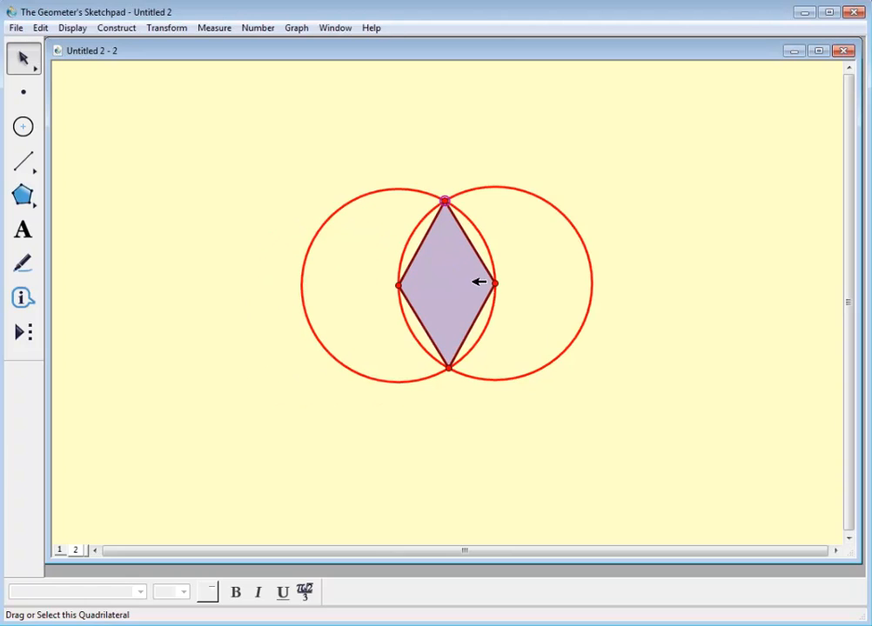
pyautogui.moveTo(500, 281); pyautogui.dragTo(261, 311)
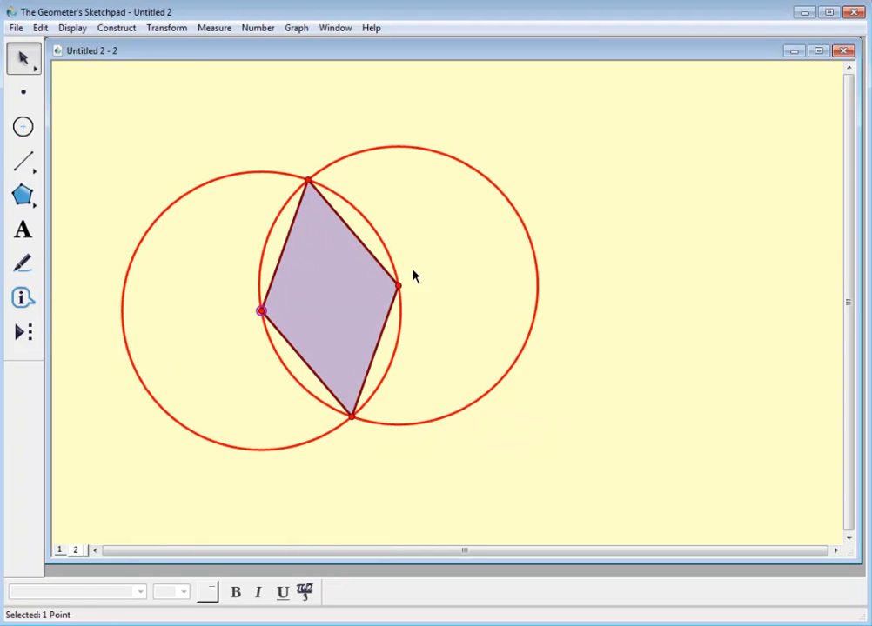
pyautogui.click(403, 284)
pyautogui.moveTo(407, 284); pyautogui.dragTo(462, 283)
pyautogui.moveTo(338, 135); pyautogui.dragTo(364, 129)
pyautogui.moveTo(406, 452); pyautogui.dragTo(385, 438)
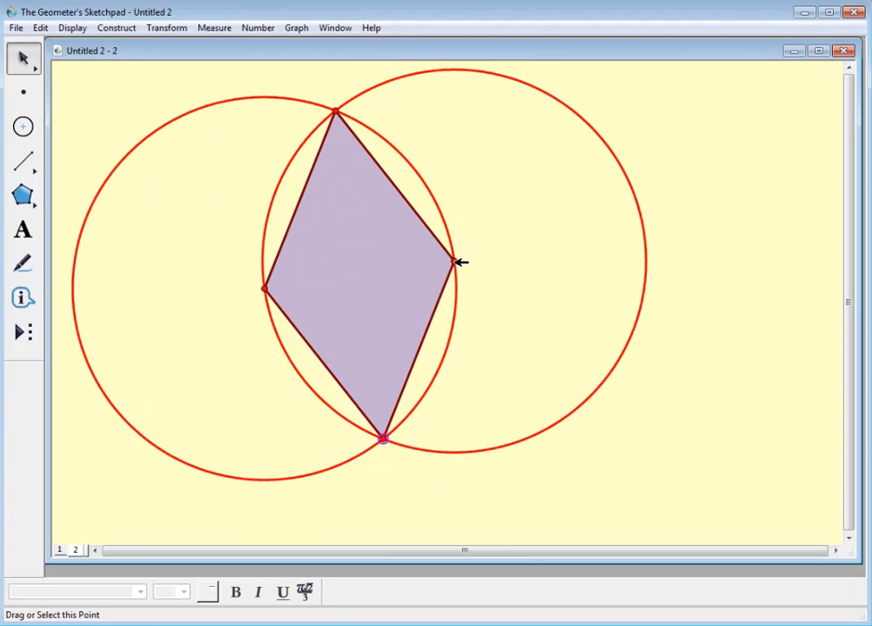
pyautogui.moveTo(459, 261); pyautogui.dragTo(401, 353)
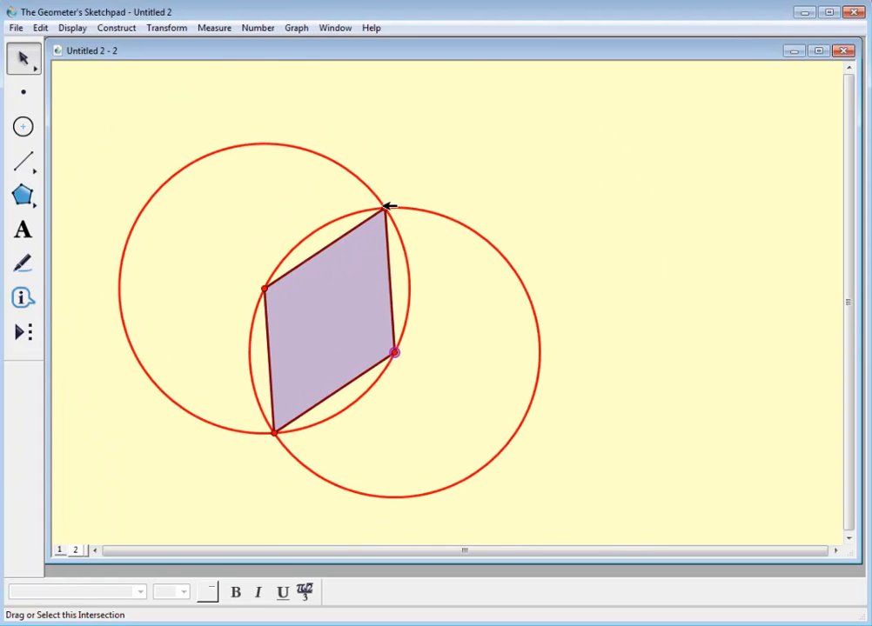
pyautogui.moveTo(389, 206); pyautogui.dragTo(530, 199)
pyautogui.moveTo(411, 275); pyautogui.dragTo(344, 295)
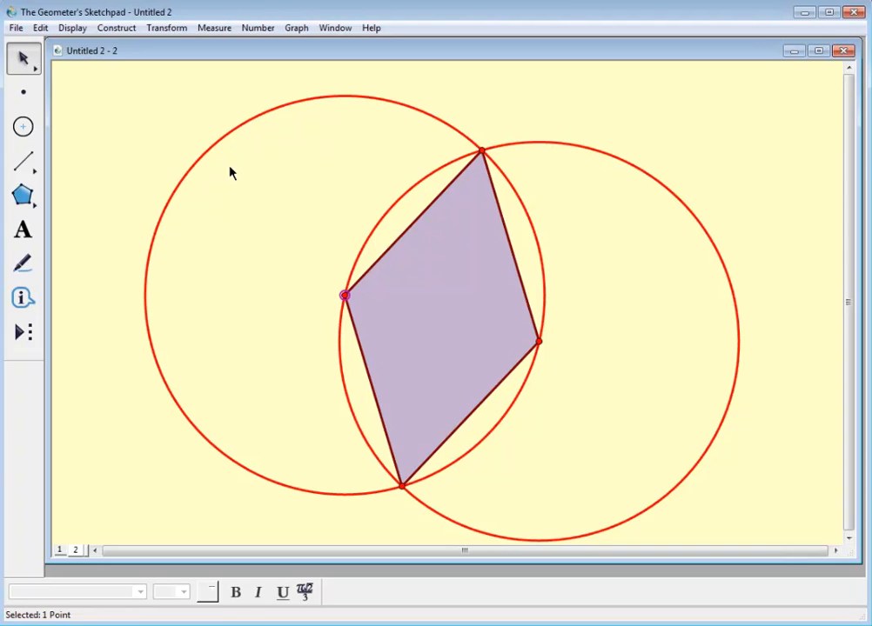
# Step: Try out the Segment tool with trial segments from the left circle's centre and across both circles, and undo them
pyautogui.click(26, 163)
pyautogui.moveTo(345, 296); pyautogui.dragTo(350, 294)
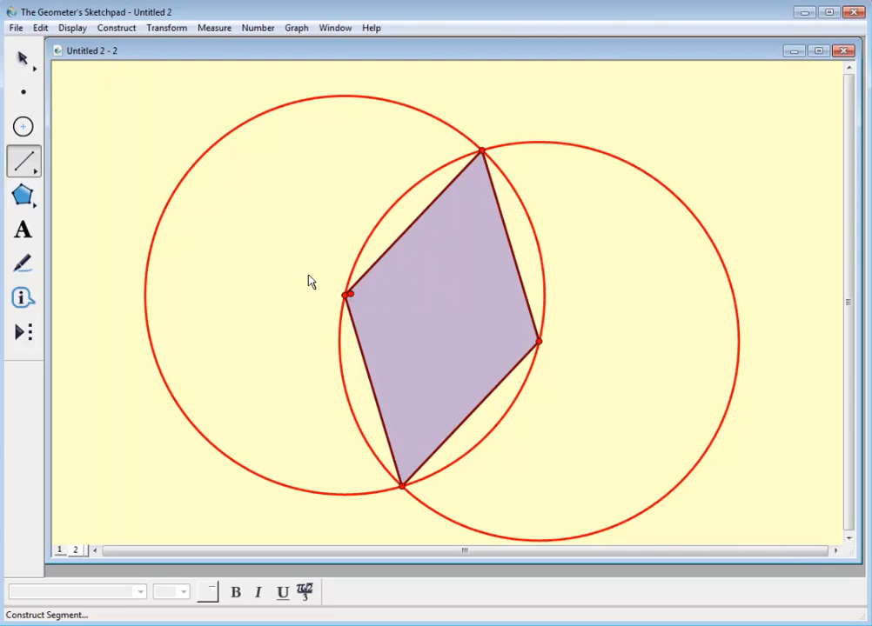
pyautogui.moveTo(346, 295)
pyautogui.mouseDown()
pyautogui.moveTo(481, 310)
pyautogui.moveTo(539, 343)
pyautogui.mouseUp()
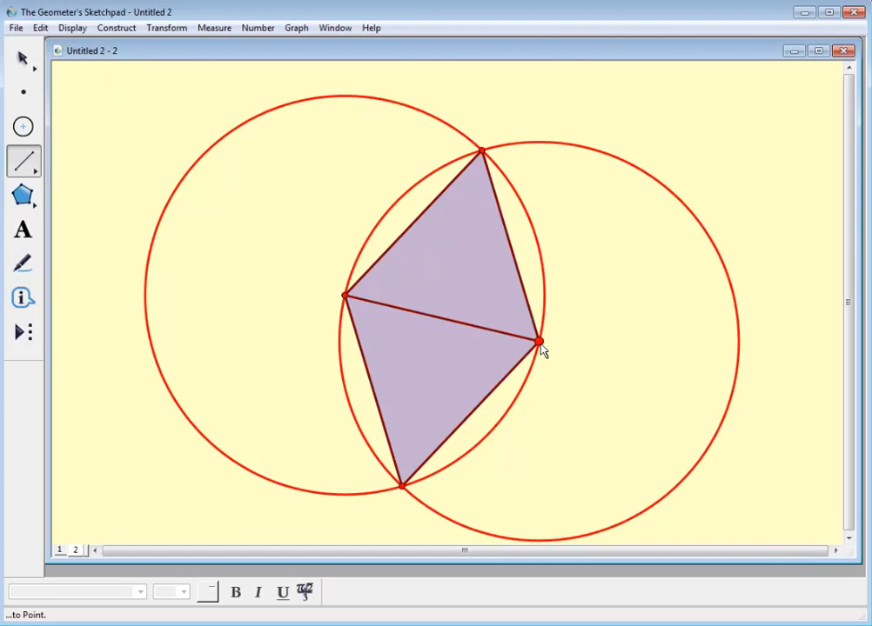
pyautogui.moveTo(539, 343); pyautogui.dragTo(294, 236)
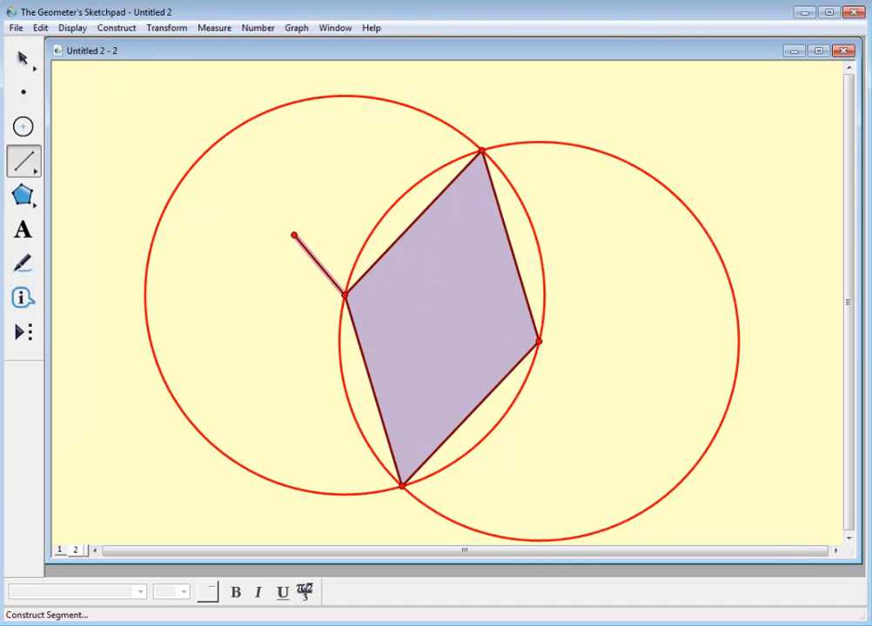
pyautogui.click(22, 58)
pyautogui.hotkey('ctrl', 'z')
pyautogui.moveTo(105, 95)
pyautogui.mouseDown()
pyautogui.moveTo(182, 107)
pyautogui.moveTo(741, 321)
pyautogui.moveTo(757, 311)
pyautogui.moveTo(756, 270)
pyautogui.mouseUp()
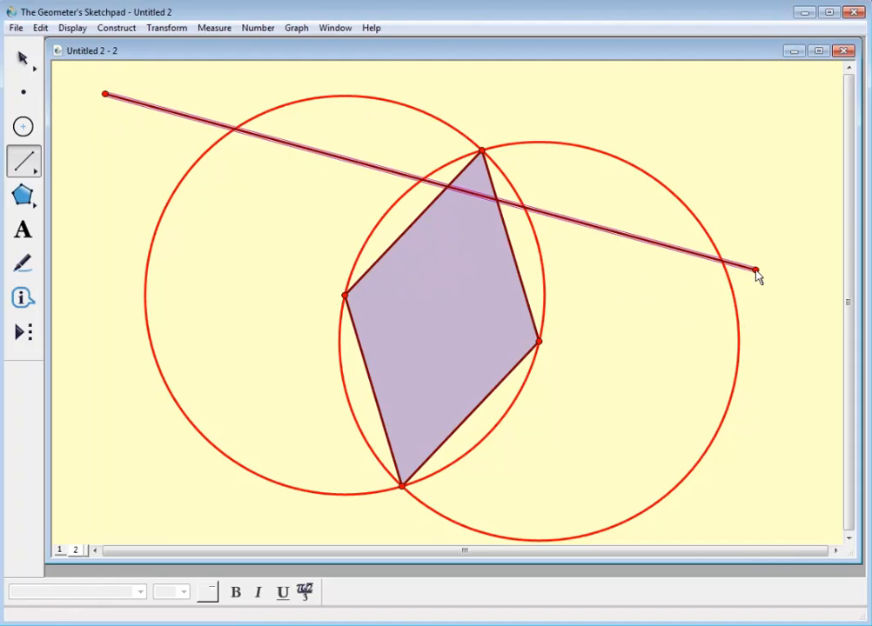
pyautogui.hotkey('ctrl', 'z')
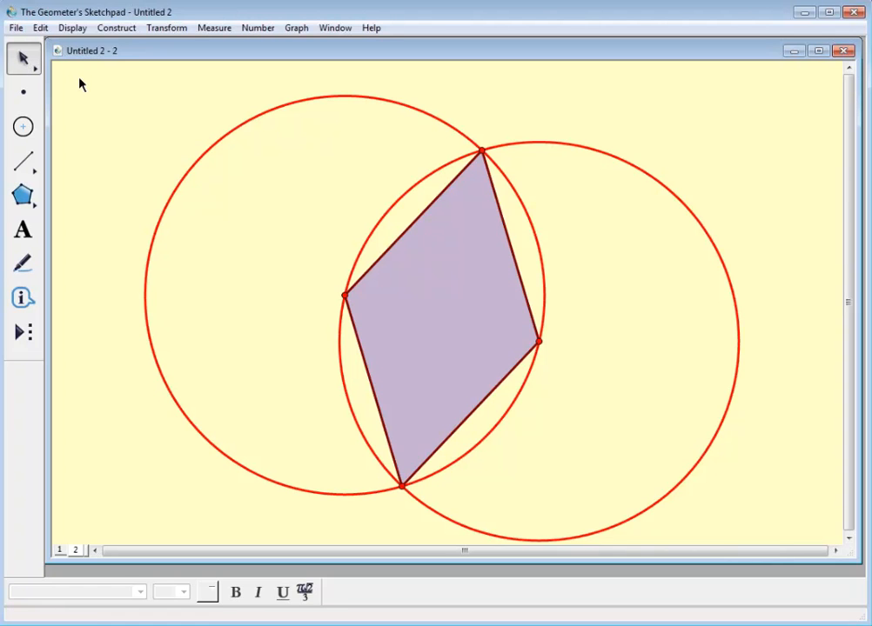
# Step: Delete both circles and the rhombus so that page 2 is empty
pyautogui.moveTo(98, 87)
pyautogui.mouseDown()
pyautogui.moveTo(467, 187)
pyautogui.moveTo(787, 378)
pyautogui.moveTo(799, 479)
pyautogui.moveTo(774, 545)
pyautogui.moveTo(791, 518)
pyautogui.mouseUp()
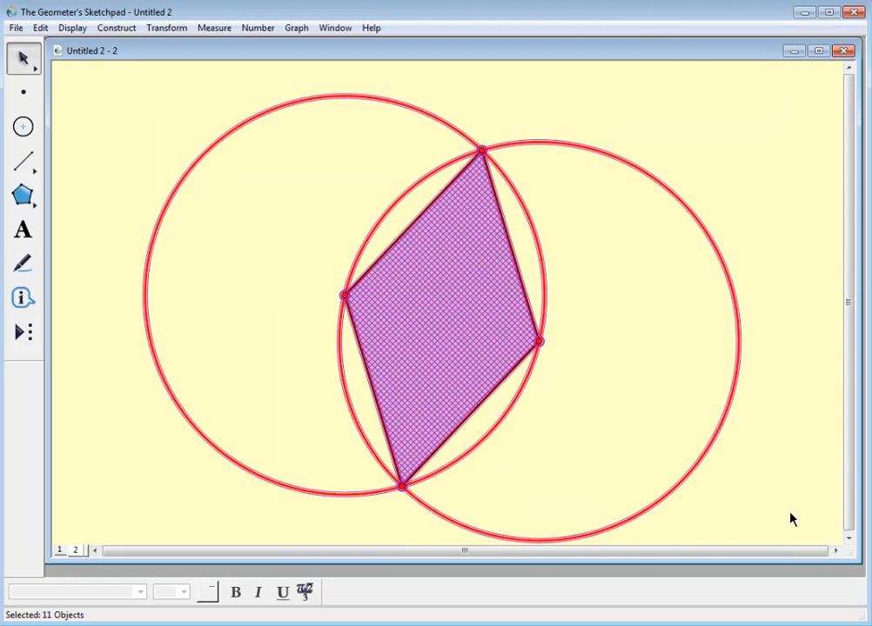
pyautogui.press('Delete')
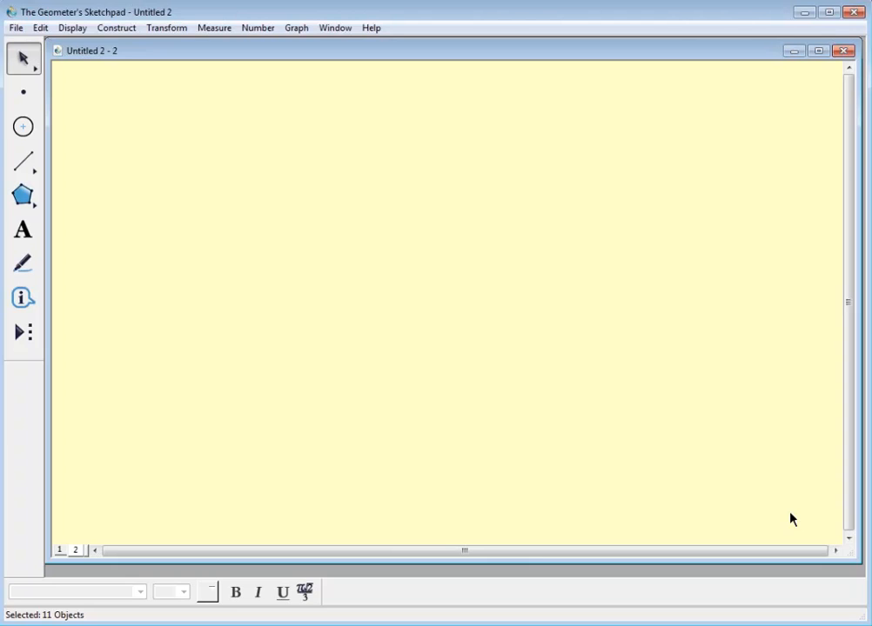
pyautogui.click(39, 28)
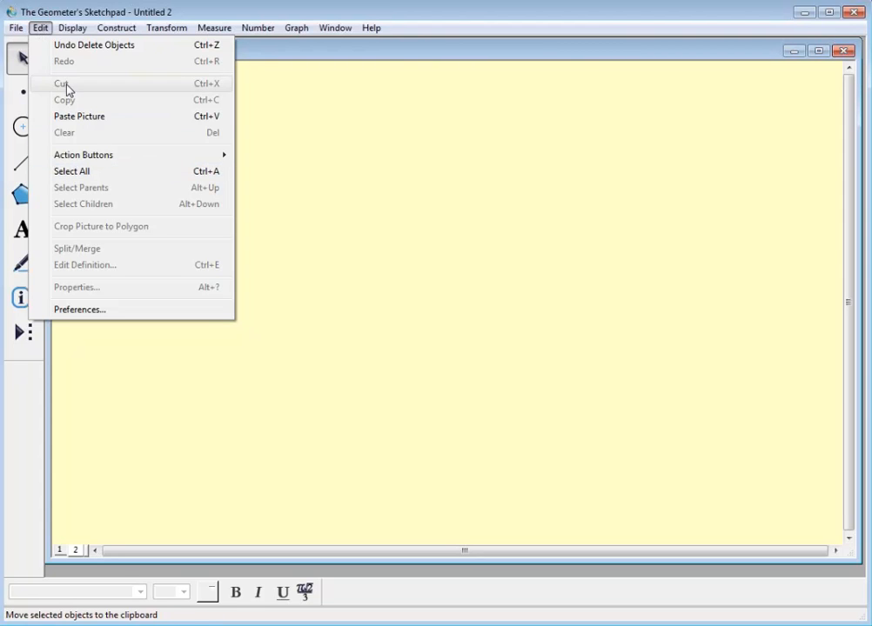
pyautogui.click(368, 226)
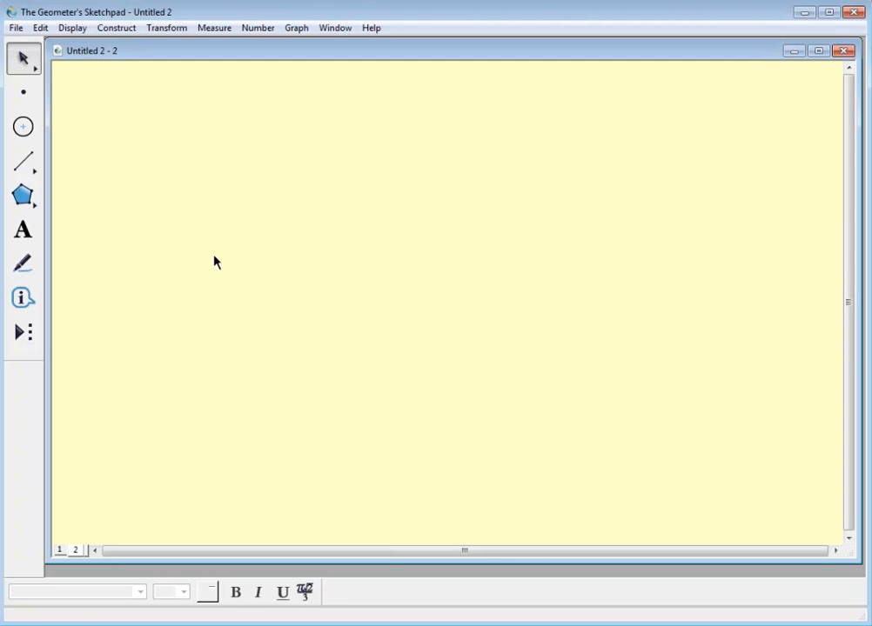
# Step: Draw a single segment near the middle of the blank page, sloping gently down to the right
pyautogui.click(23, 161)
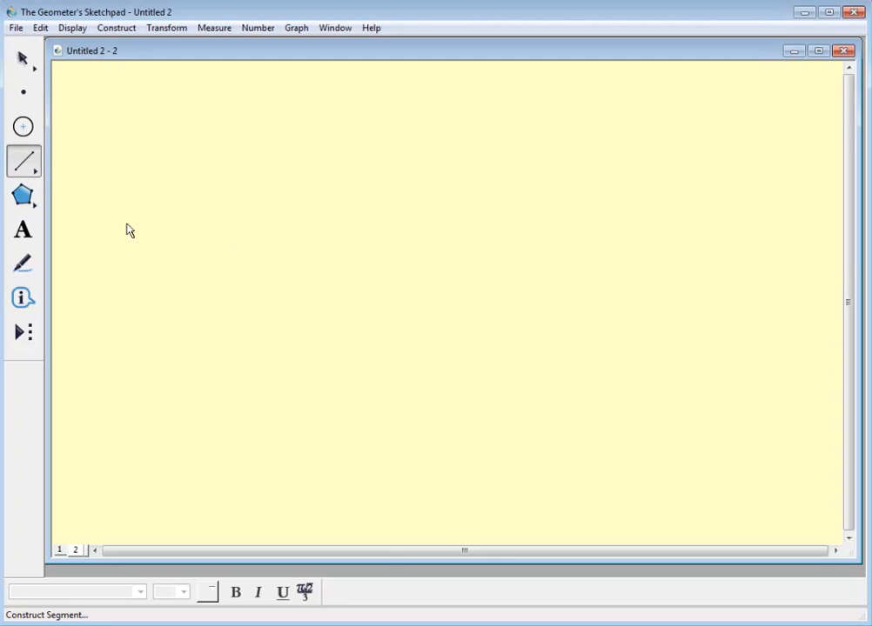
pyautogui.moveTo(217, 297); pyautogui.dragTo(394, 336)
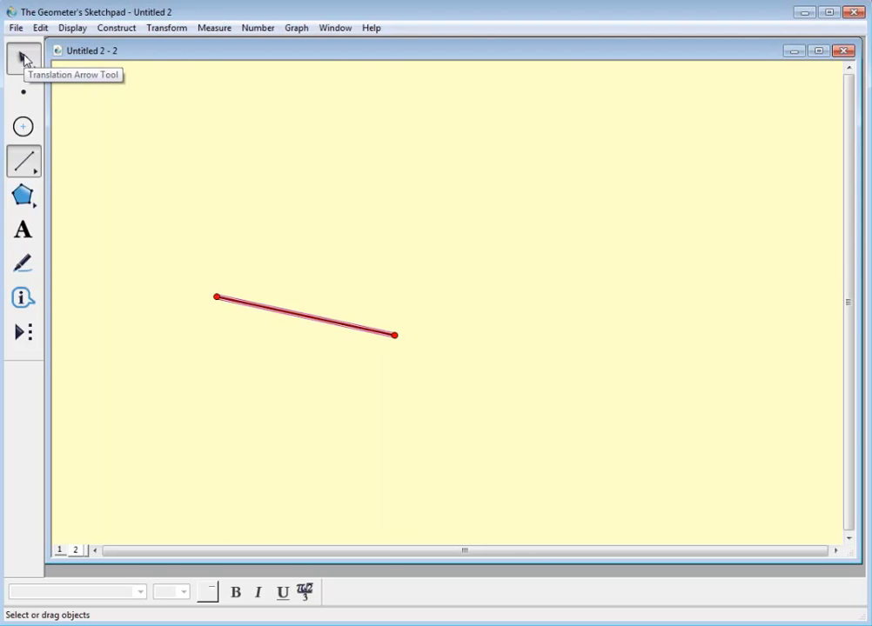
pyautogui.click(22, 63)
# Step: Label the segment's left endpoint A and its right endpoint B, and deselect the segment
pyautogui.click(23, 230)
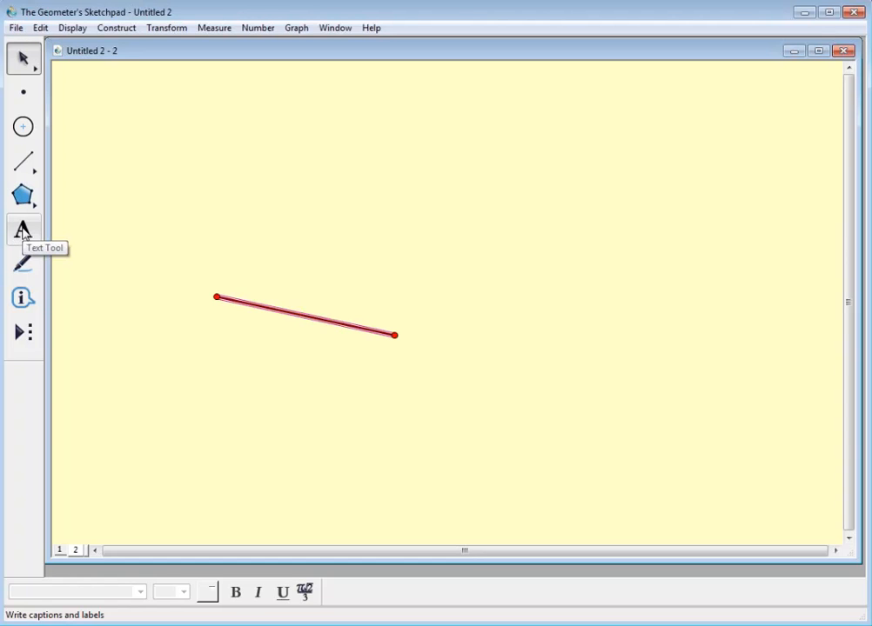
pyautogui.click(23, 230)
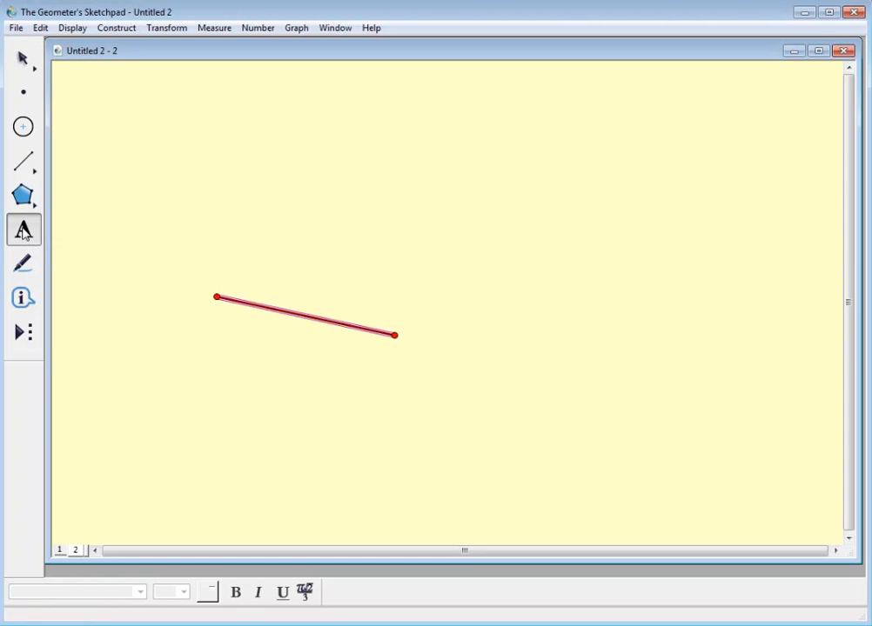
pyautogui.click(214, 301)
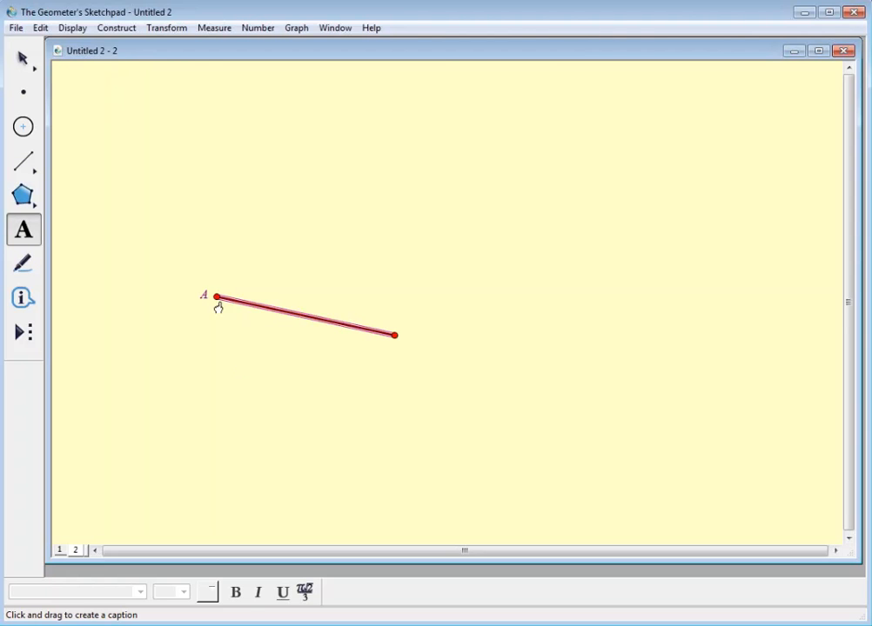
pyautogui.click(394, 337)
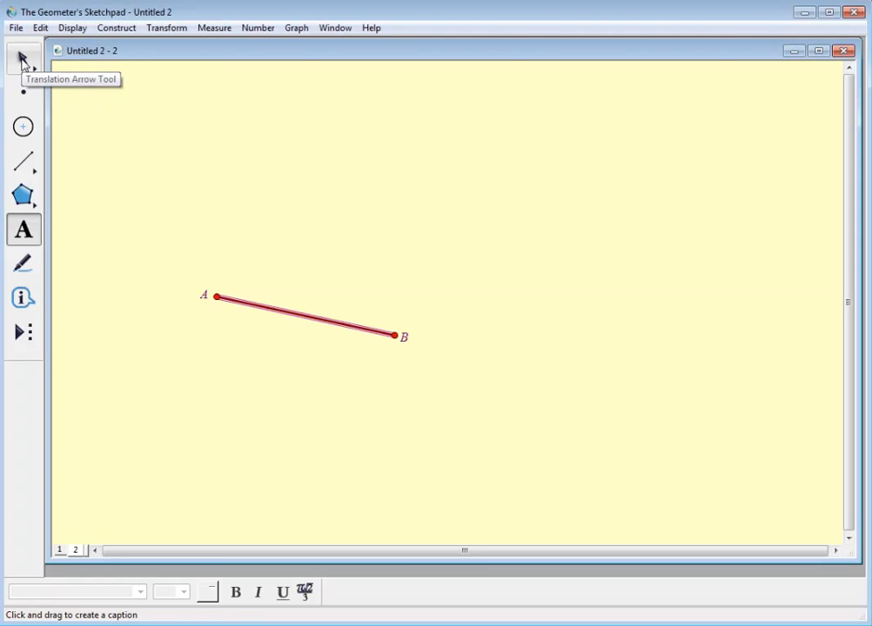
pyautogui.click(23, 59)
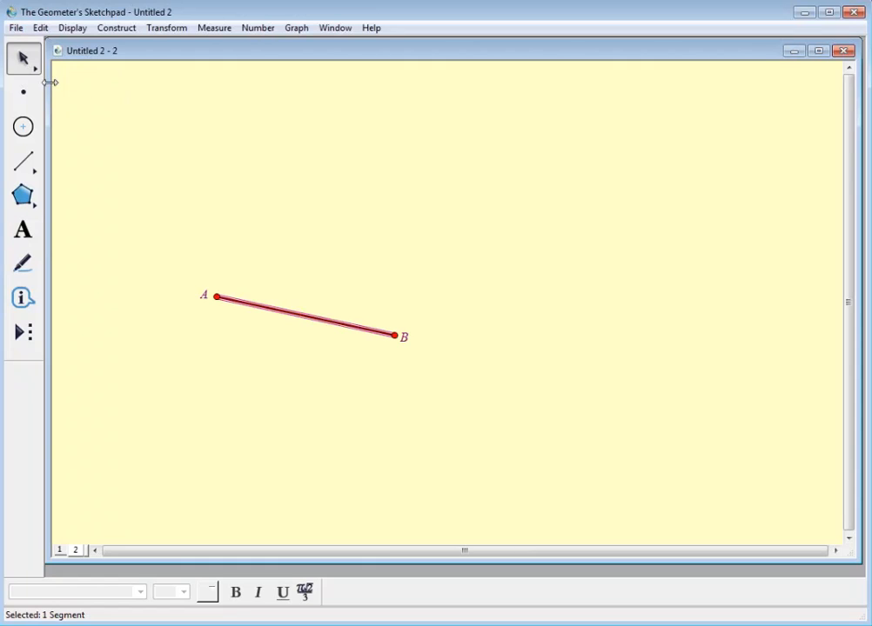
pyautogui.click(210, 211)
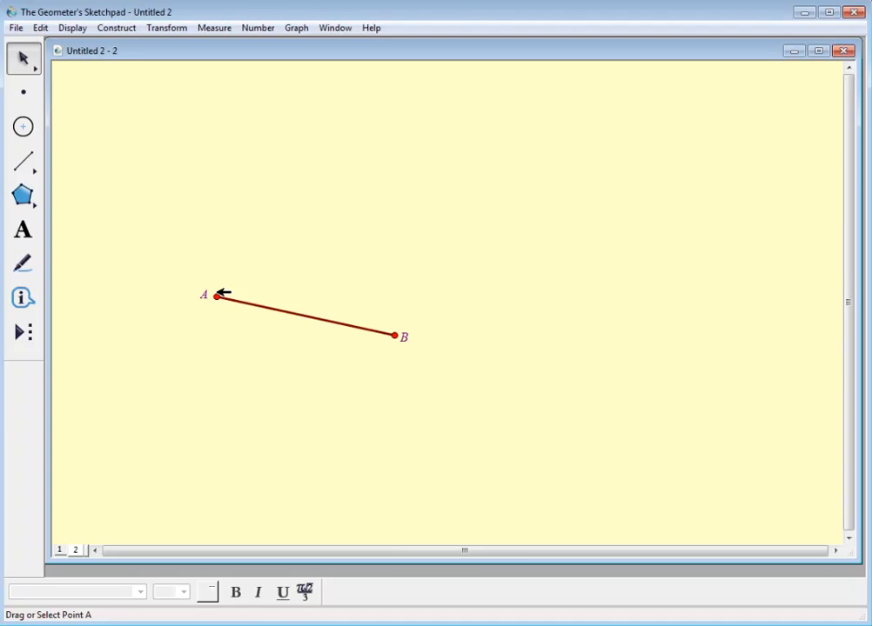
# Step: Construct the midpoint of segment AB, and move endpoint B downward so the segment slopes more steeply
pyautogui.click(273, 307)
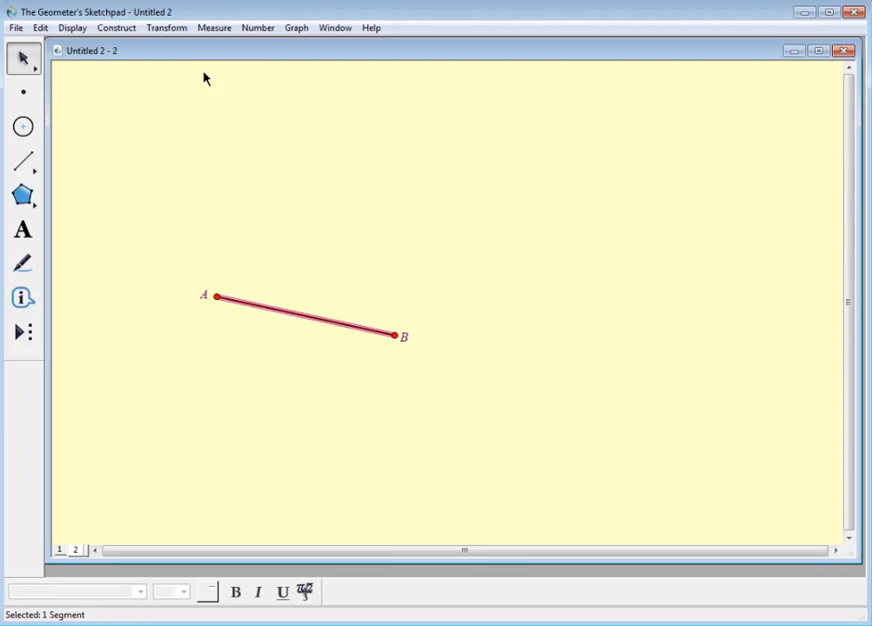
pyautogui.click(119, 33)
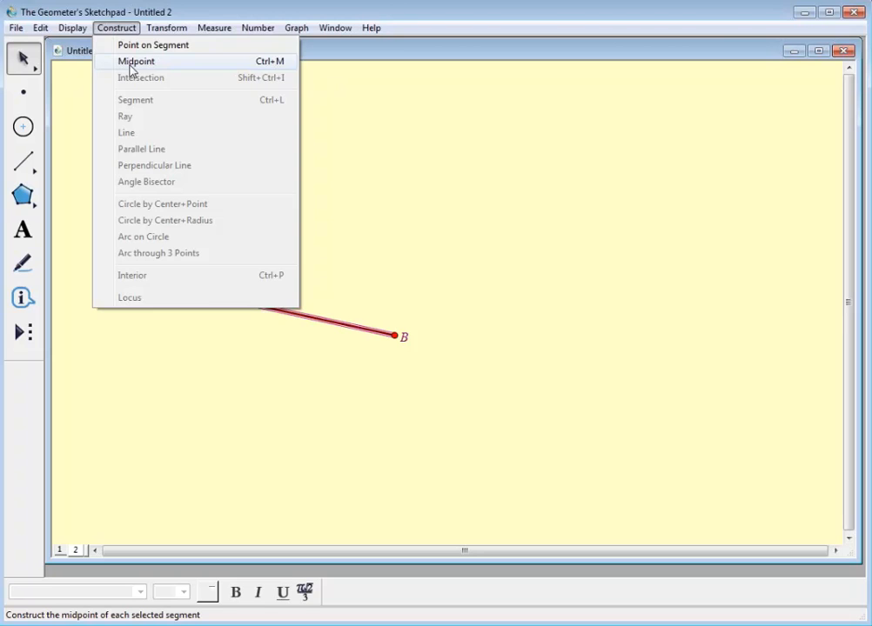
pyautogui.click(130, 67)
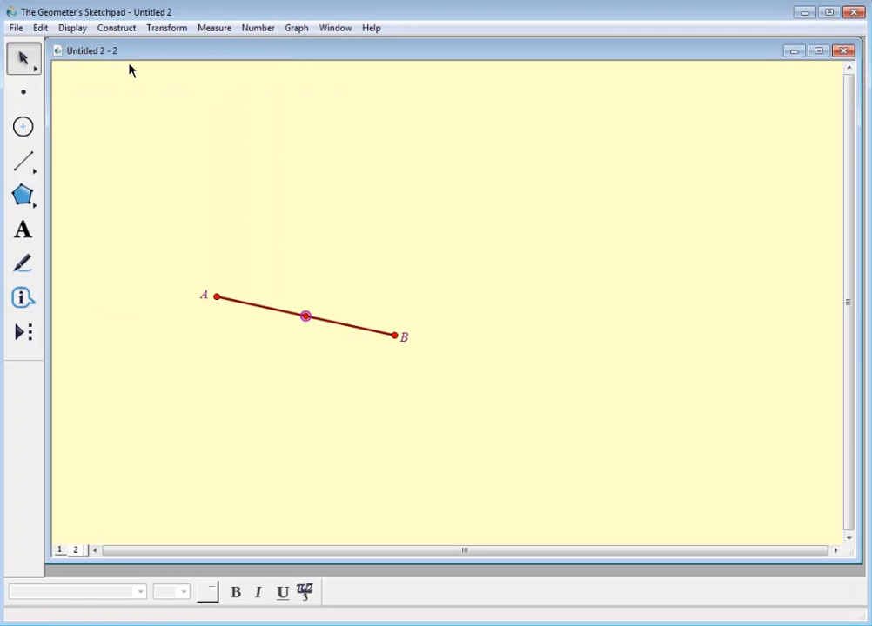
pyautogui.moveTo(397, 336); pyautogui.dragTo(410, 375)
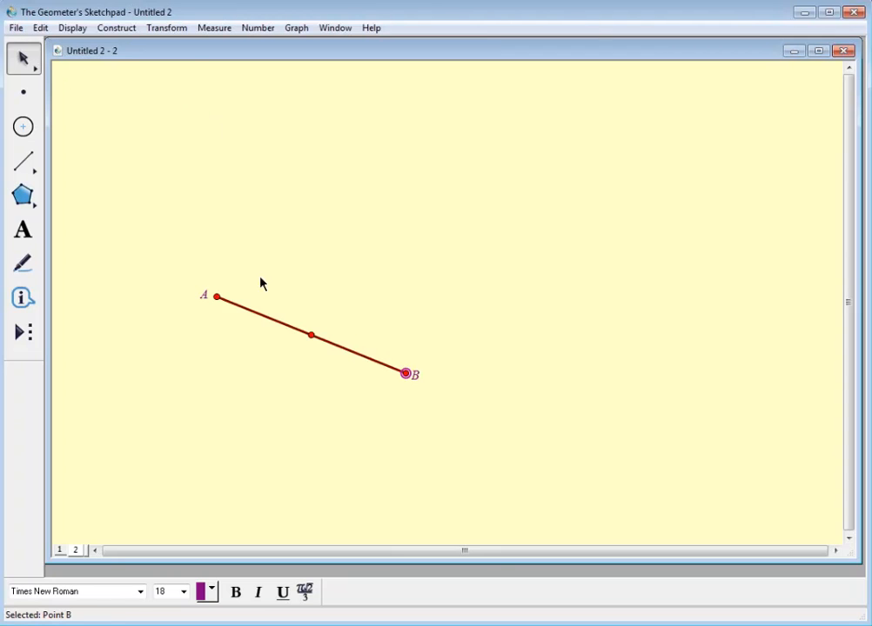
pyautogui.click(404, 311)
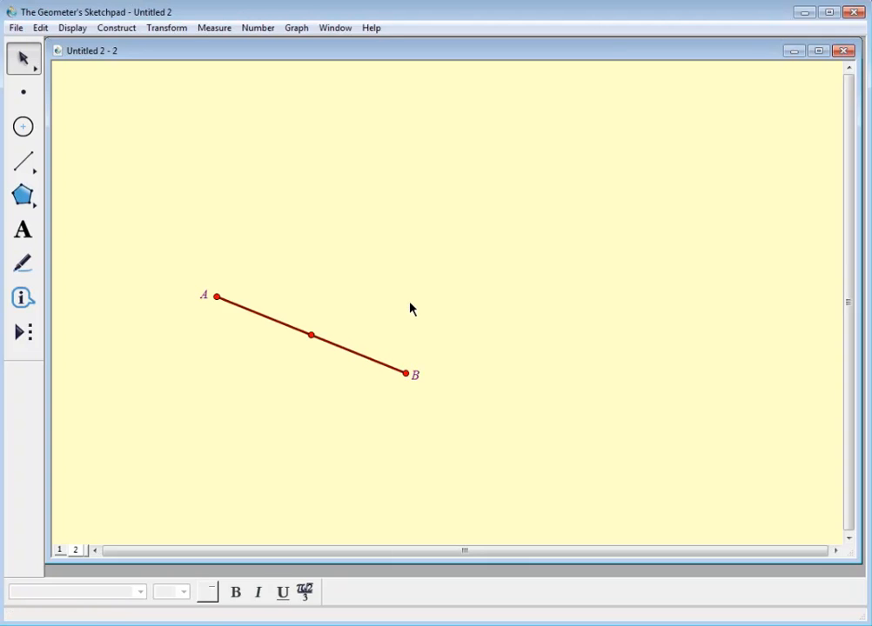
pyautogui.click(314, 337)
pyautogui.click(327, 340)
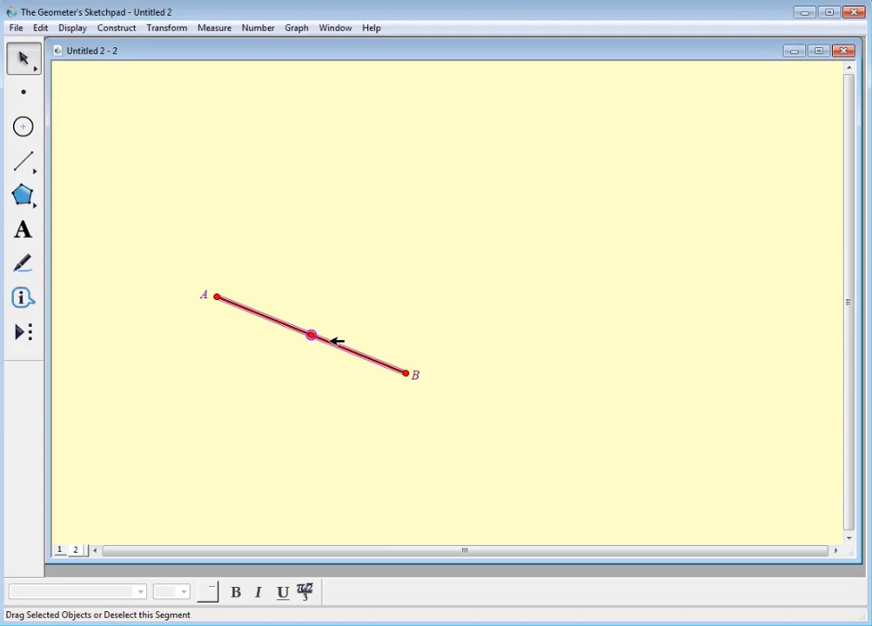
pyautogui.click(331, 297)
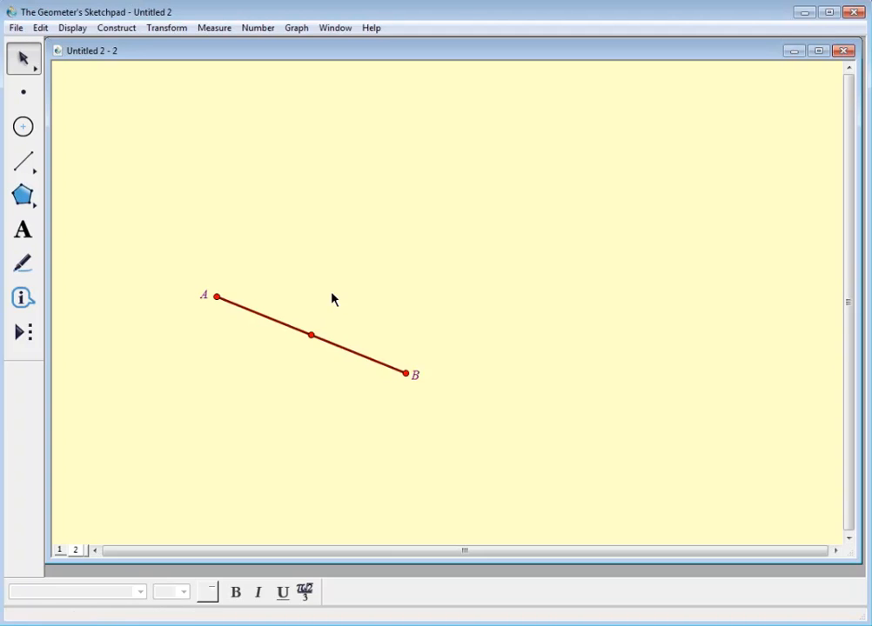
# Step: Construct the line perpendicular to segment AB through its midpoint, and move endpoint B slightly toward A
pyautogui.click(339, 347)
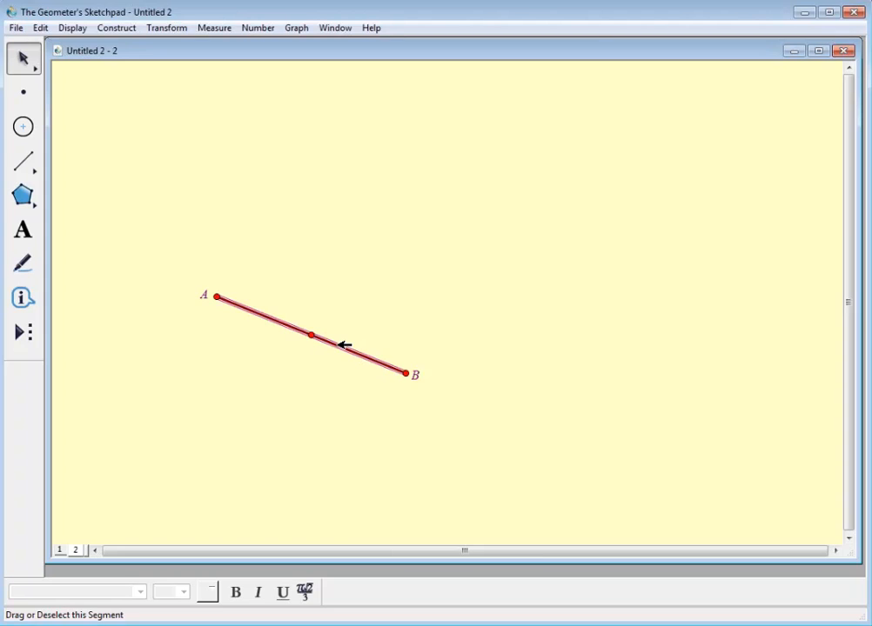
pyautogui.click(115, 28)
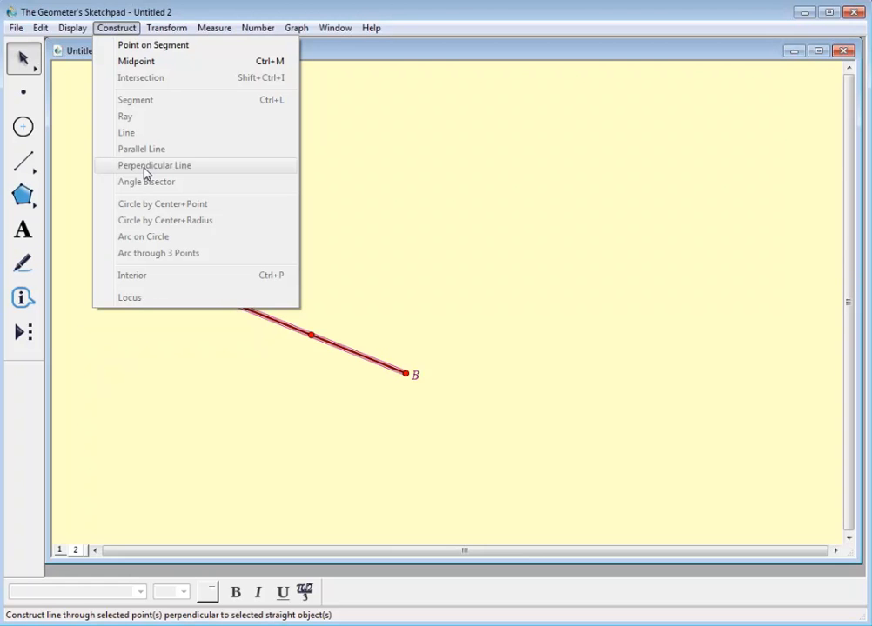
pyautogui.click(372, 290)
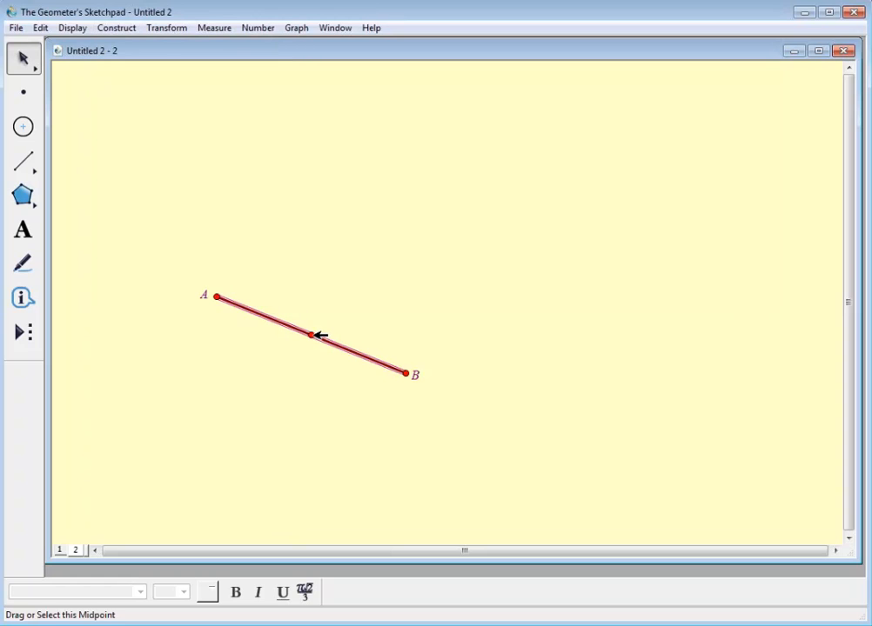
pyautogui.click(311, 335)
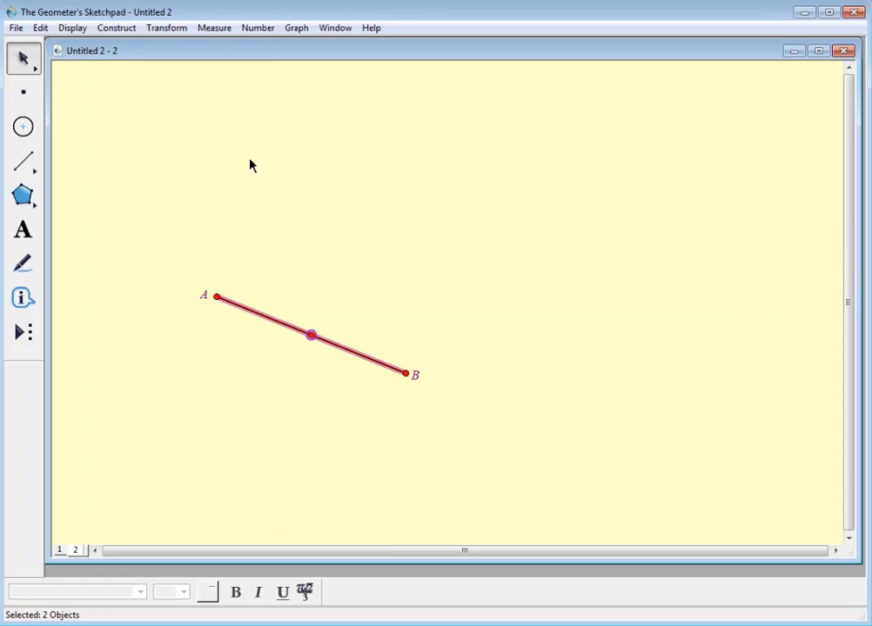
pyautogui.click(116, 29)
pyautogui.click(145, 170)
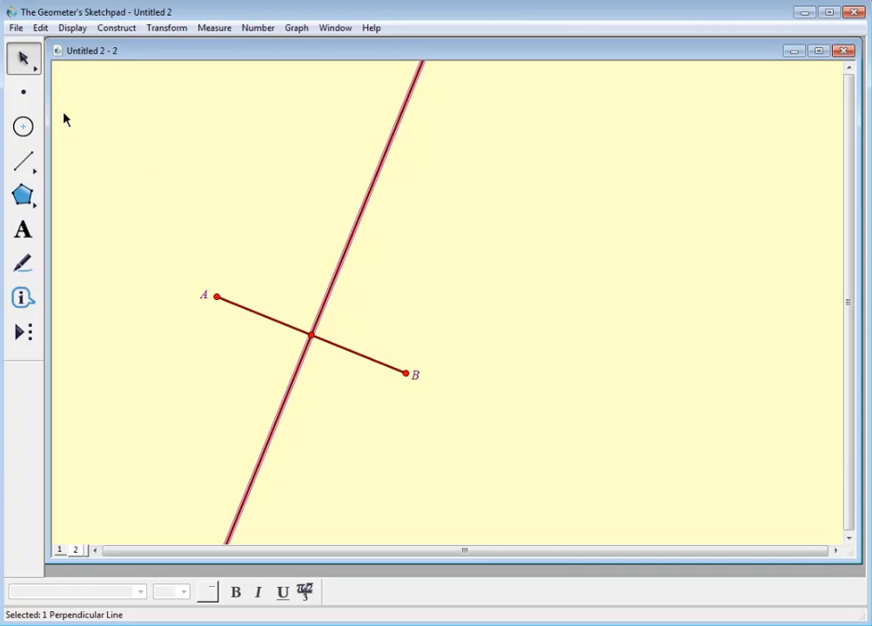
pyautogui.moveTo(407, 375); pyautogui.dragTo(385, 363)
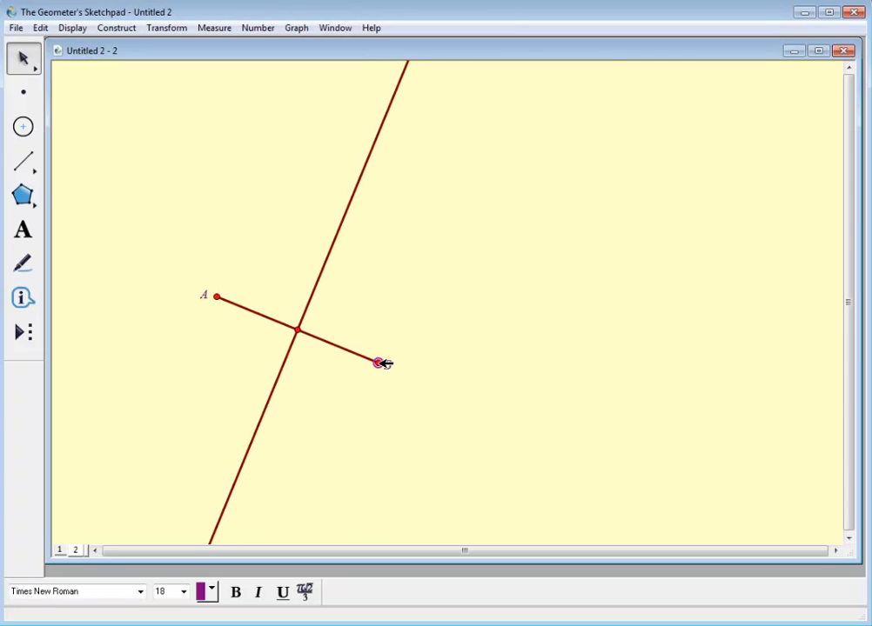
pyautogui.click(426, 320)
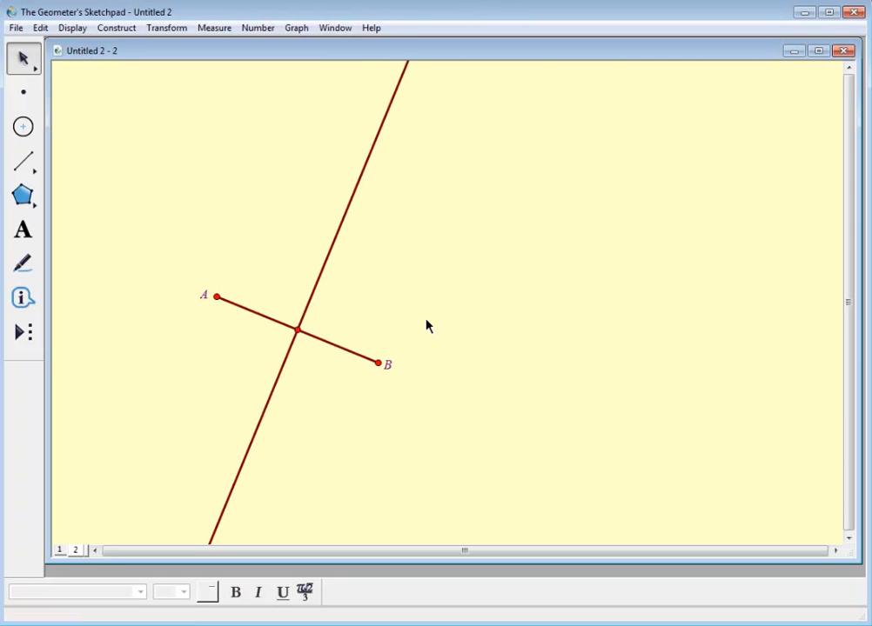
# Step: Inspect the definitions of the perpendicular line, points A and B, and segment AB with the Information tool
pyautogui.click(22, 299)
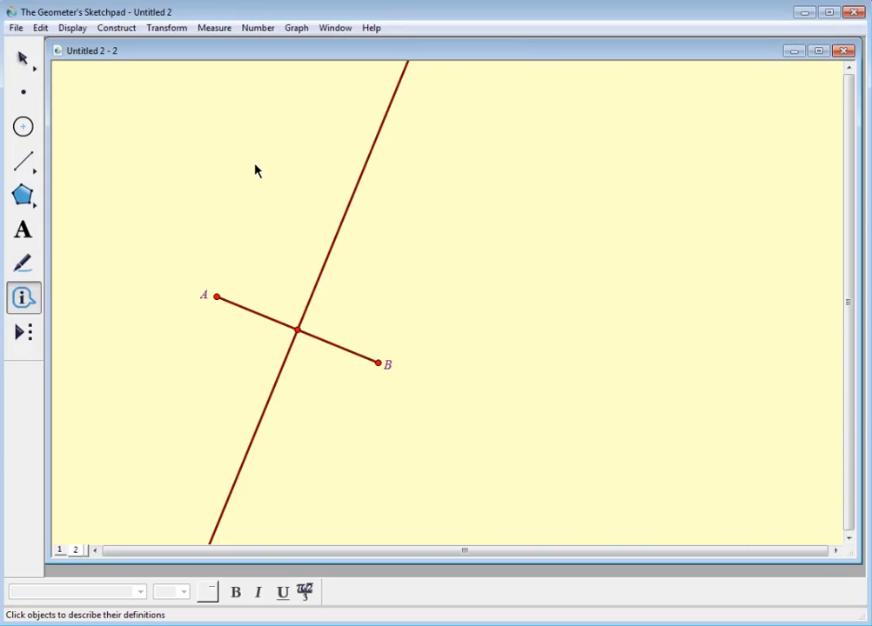
pyautogui.click(350, 204)
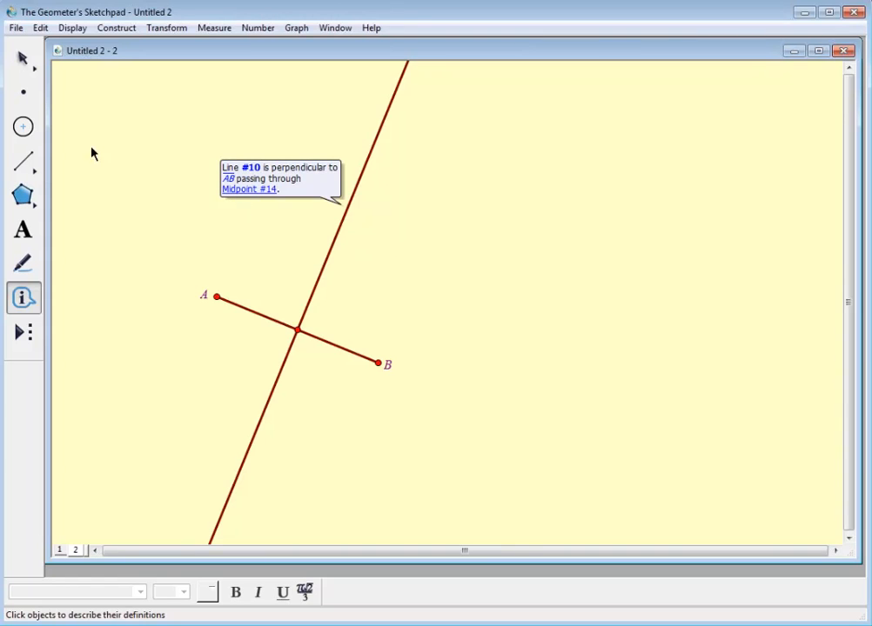
pyautogui.click(24, 58)
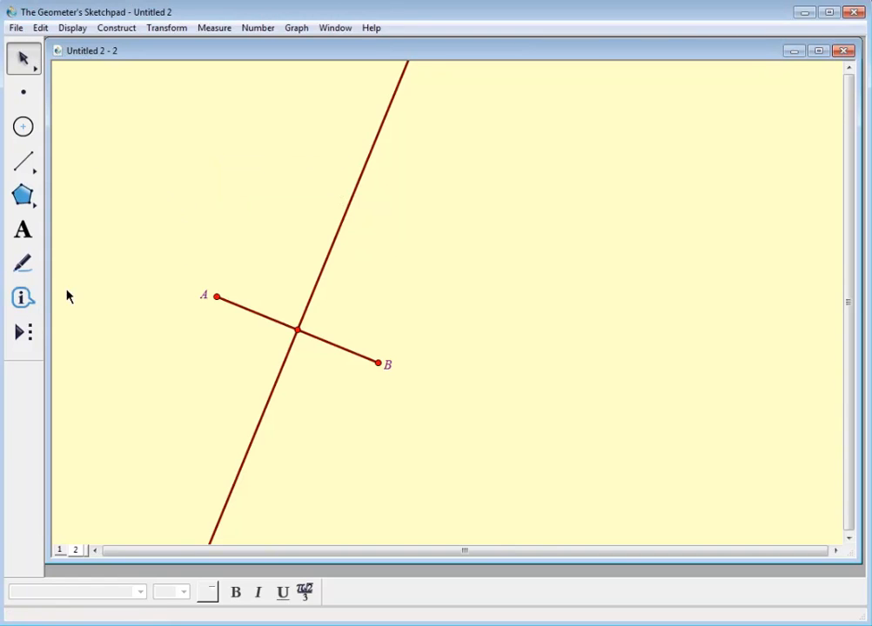
pyautogui.click(24, 297)
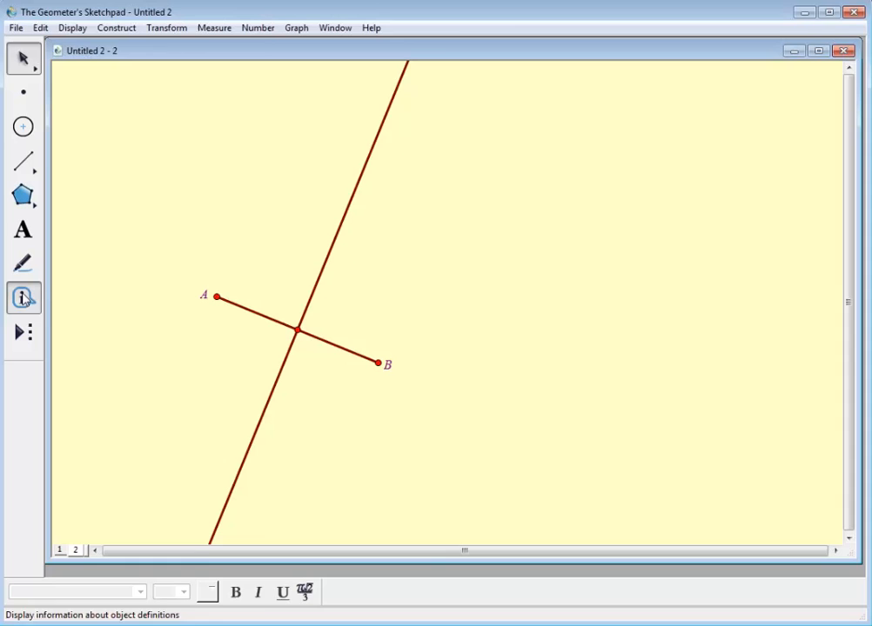
pyautogui.click(221, 292)
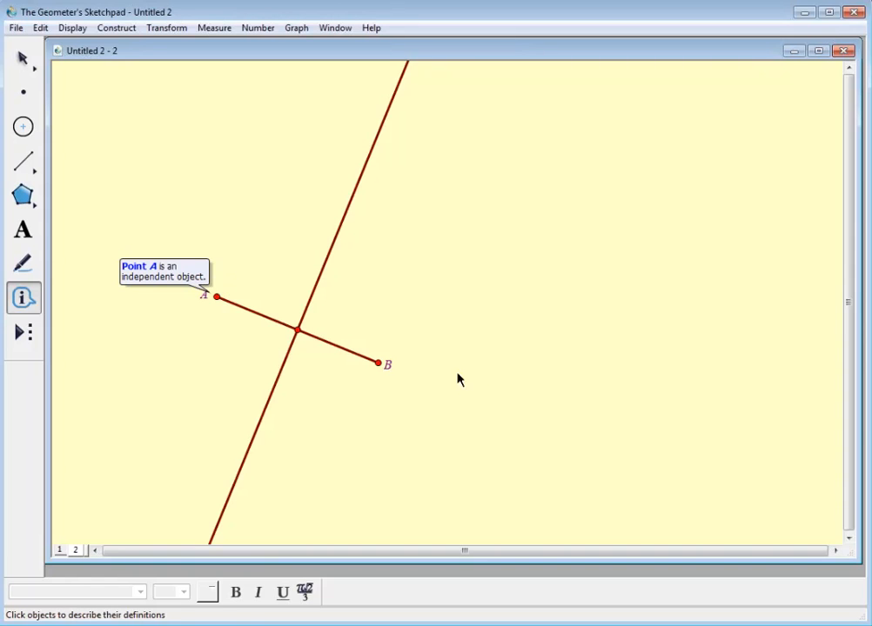
pyautogui.click(385, 355)
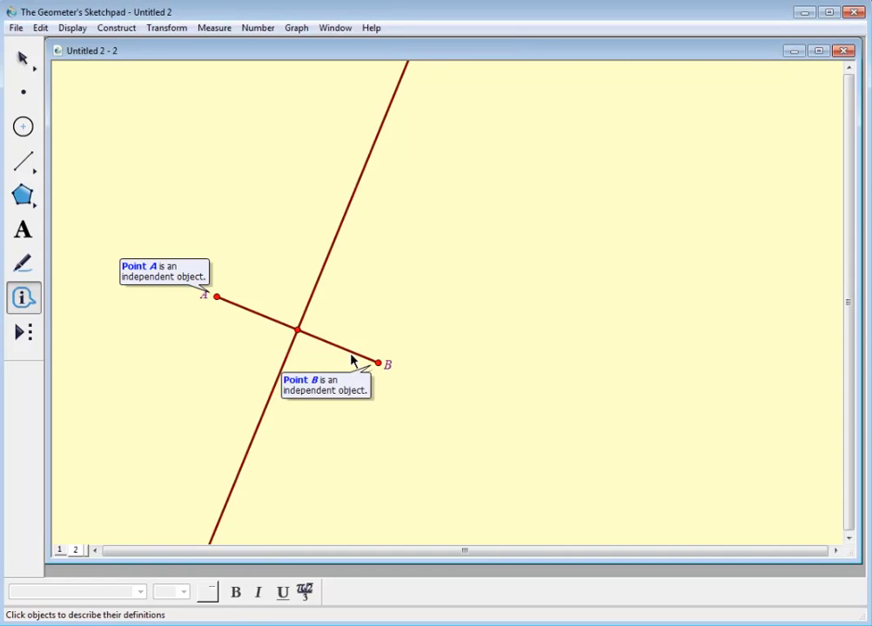
pyautogui.click(353, 344)
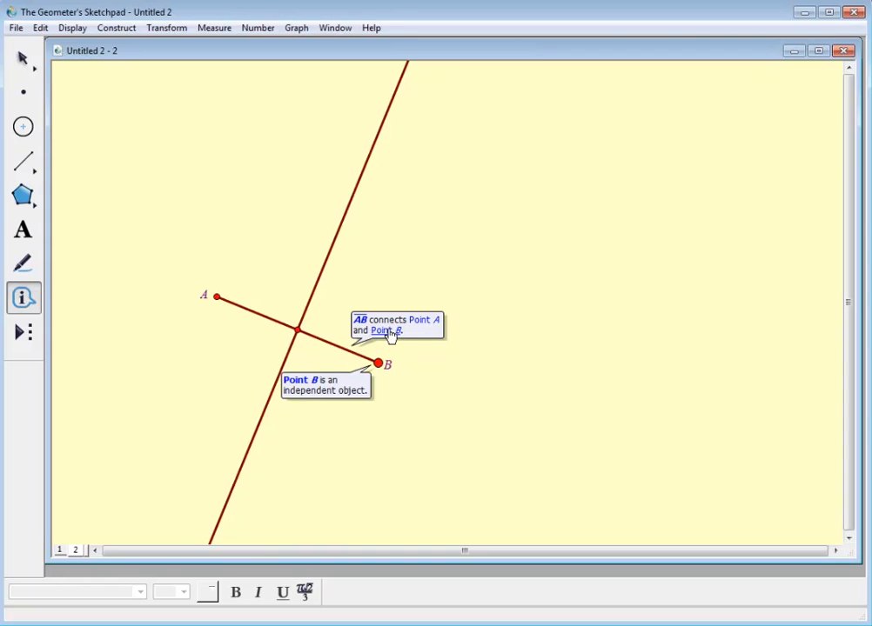
pyautogui.click(23, 59)
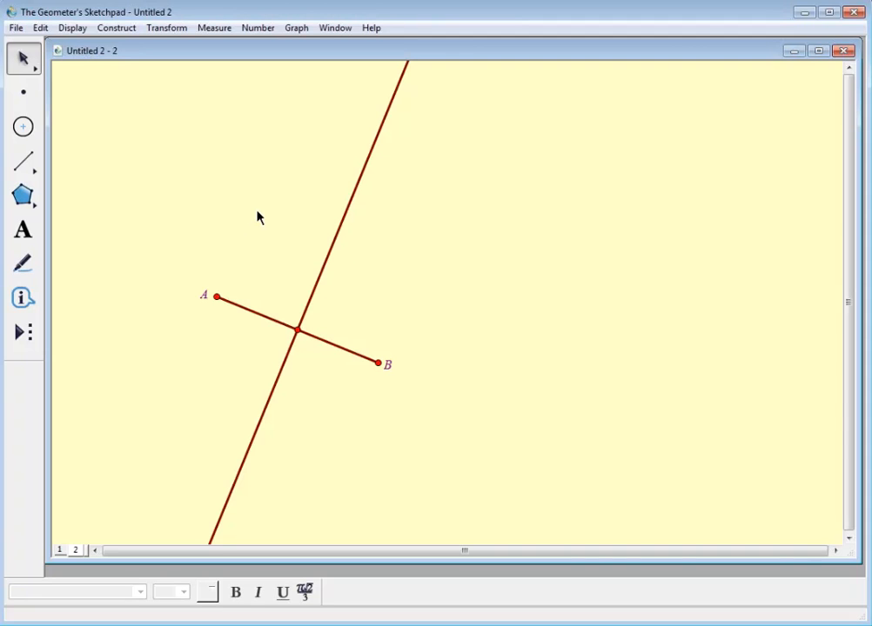
# Step: Draw a circle centred on AB's midpoint, with its radius point on the perpendicular line above AB and well beyond A and B
pyautogui.click(26, 130)
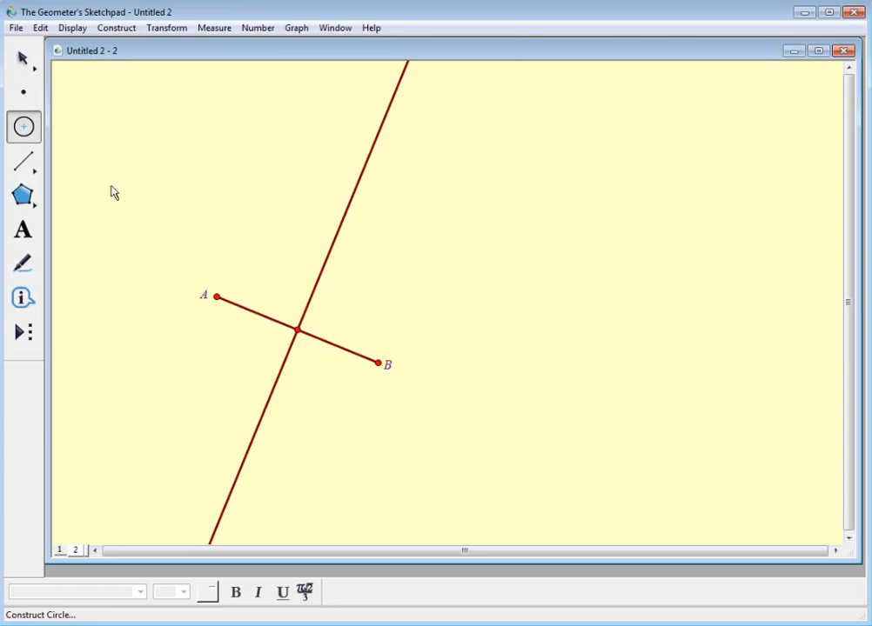
pyautogui.moveTo(297, 331); pyautogui.dragTo(220, 302)
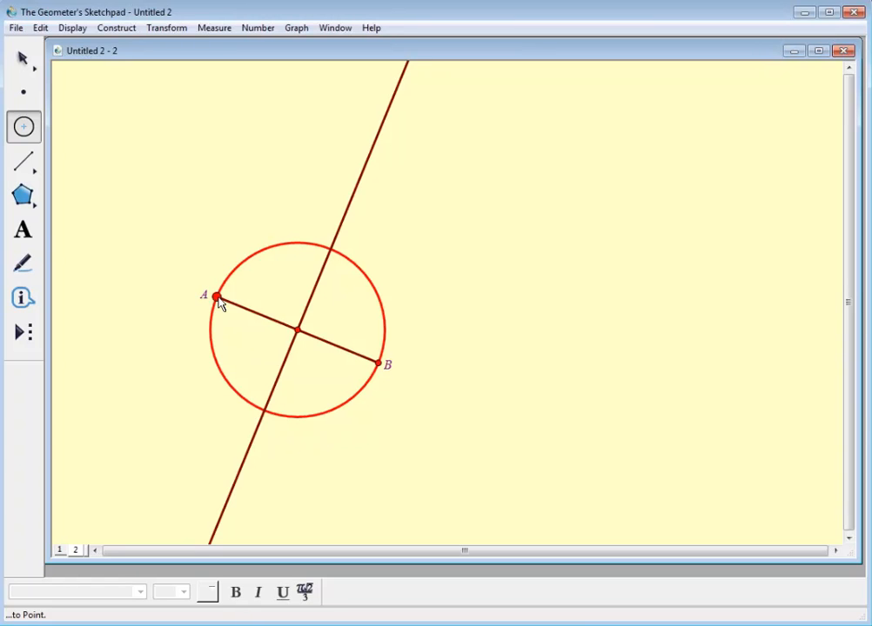
pyautogui.moveTo(219, 302); pyautogui.dragTo(363, 186)
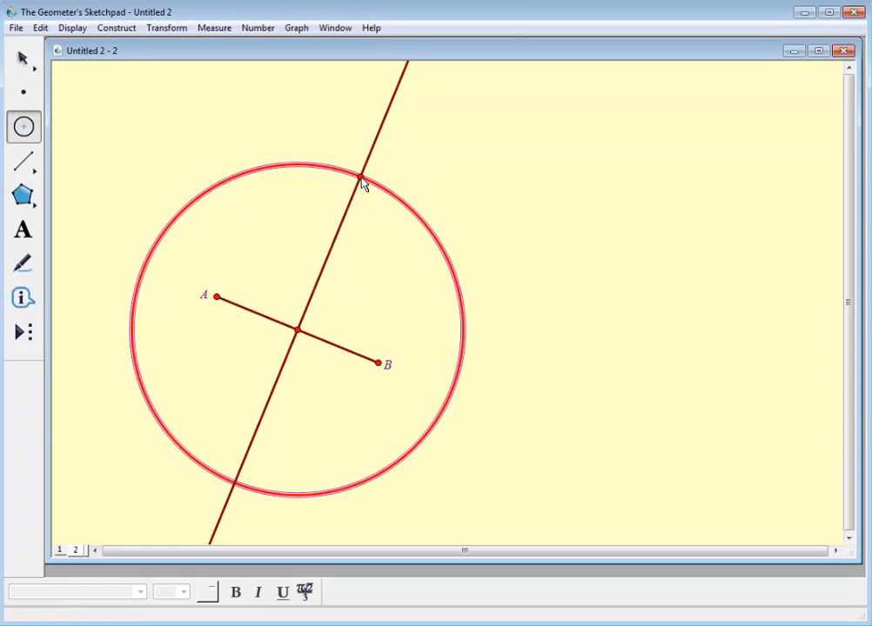
pyautogui.click(23, 59)
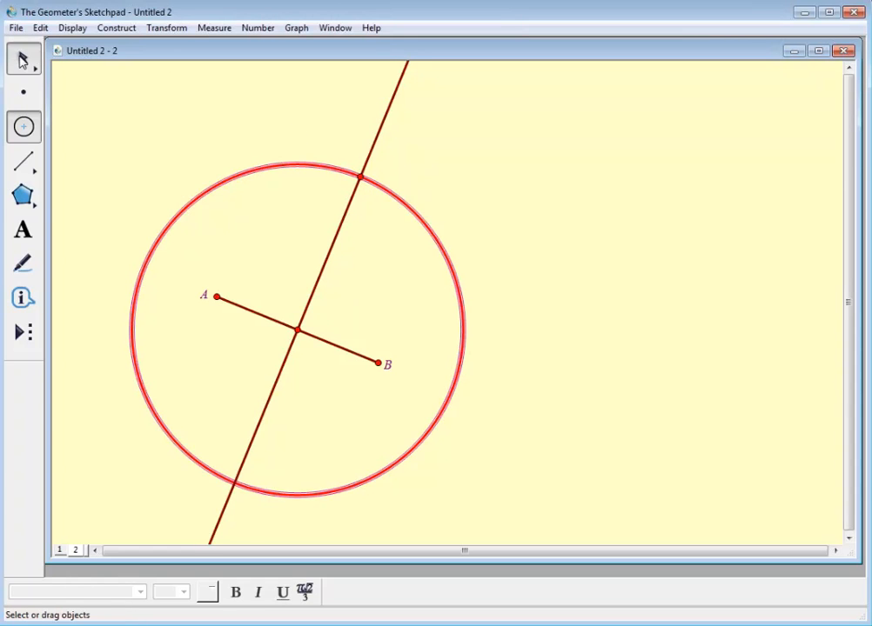
# Step: Place a point at the lower intersection of the circle and the perpendicular line
pyautogui.click(22, 196)
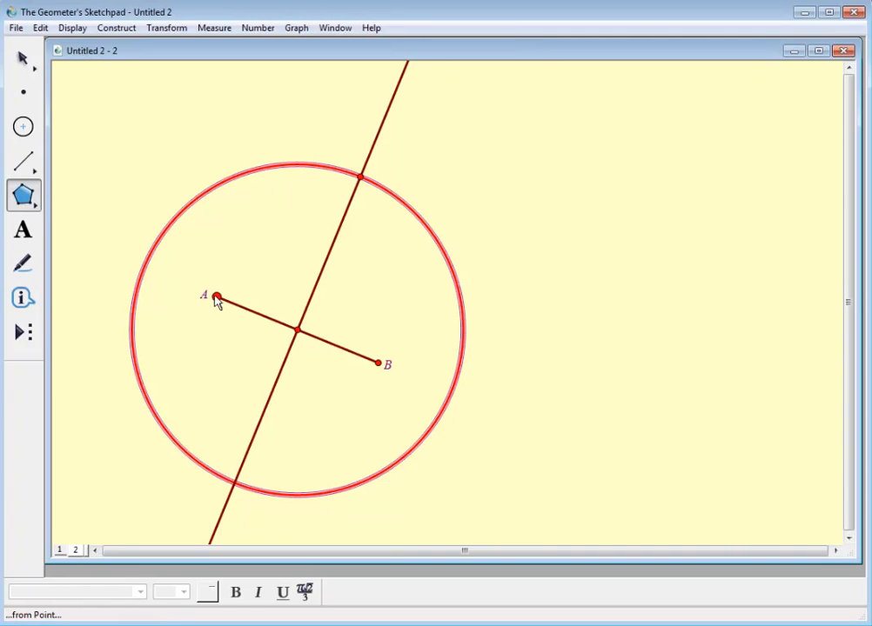
pyautogui.click(28, 96)
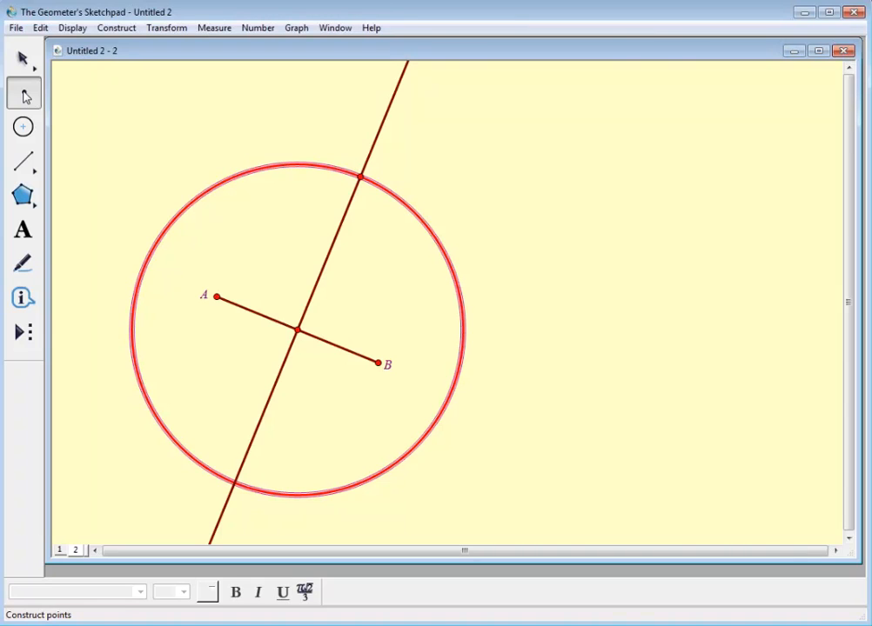
pyautogui.click(234, 485)
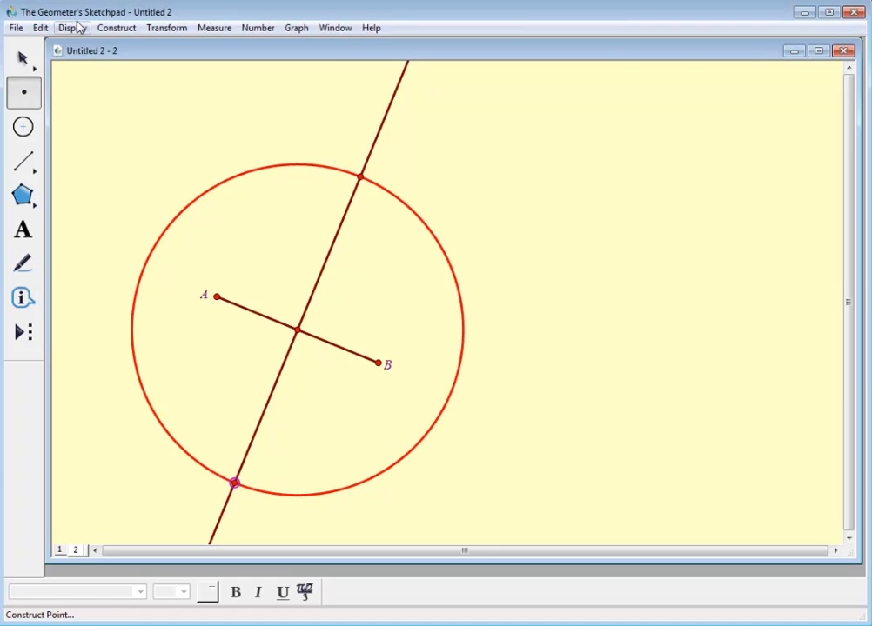
pyautogui.click(23, 59)
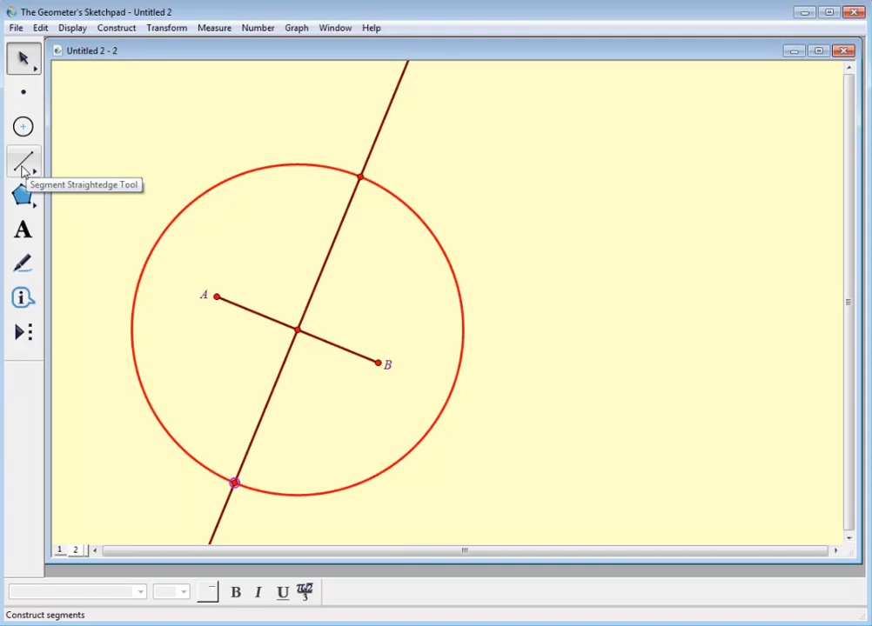
# Step: Draw the rhombus's four side segments joining A, the circle's upper intersection point, B and the lower intersection point, and deselect everything
pyautogui.click(24, 165)
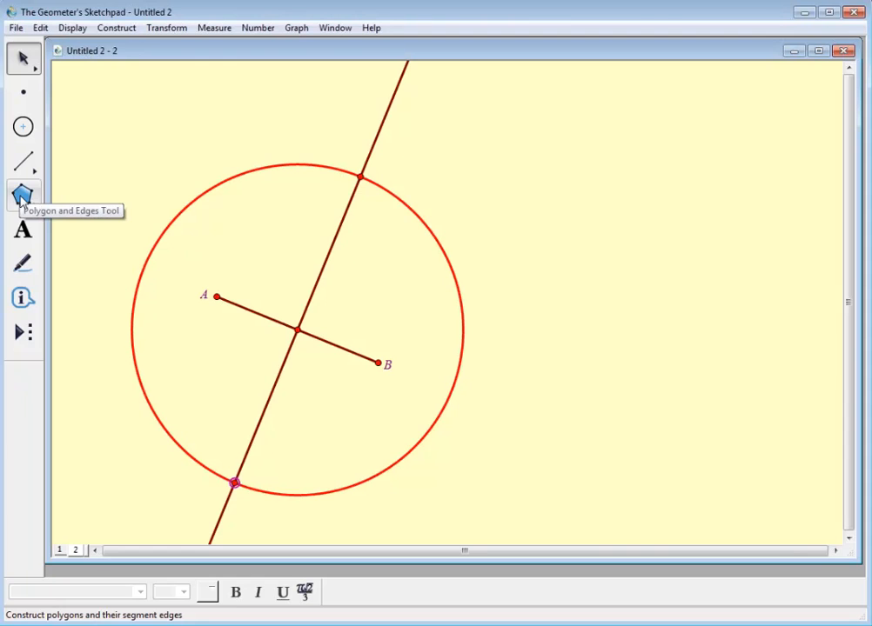
pyautogui.click(24, 161)
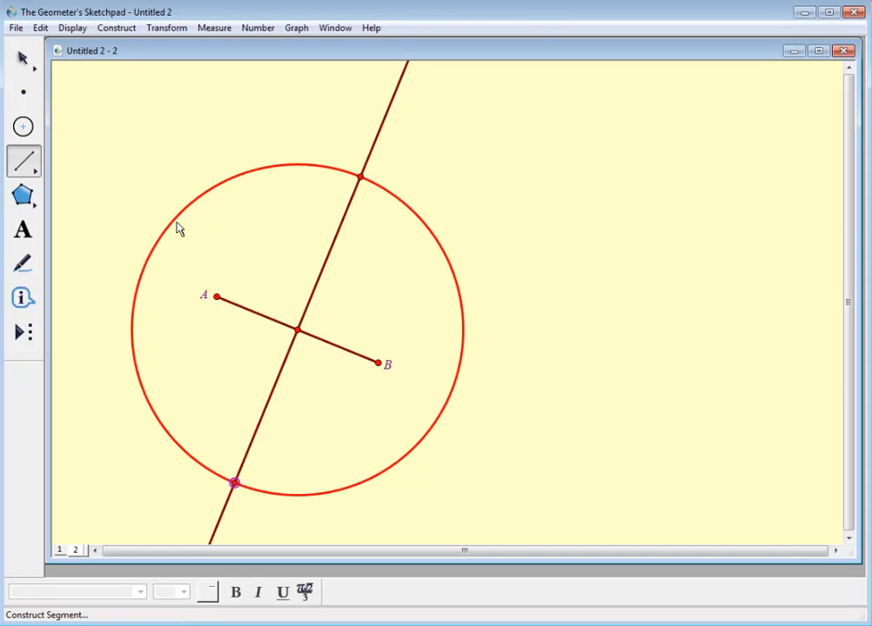
pyautogui.moveTo(216, 298); pyautogui.dragTo(235, 489)
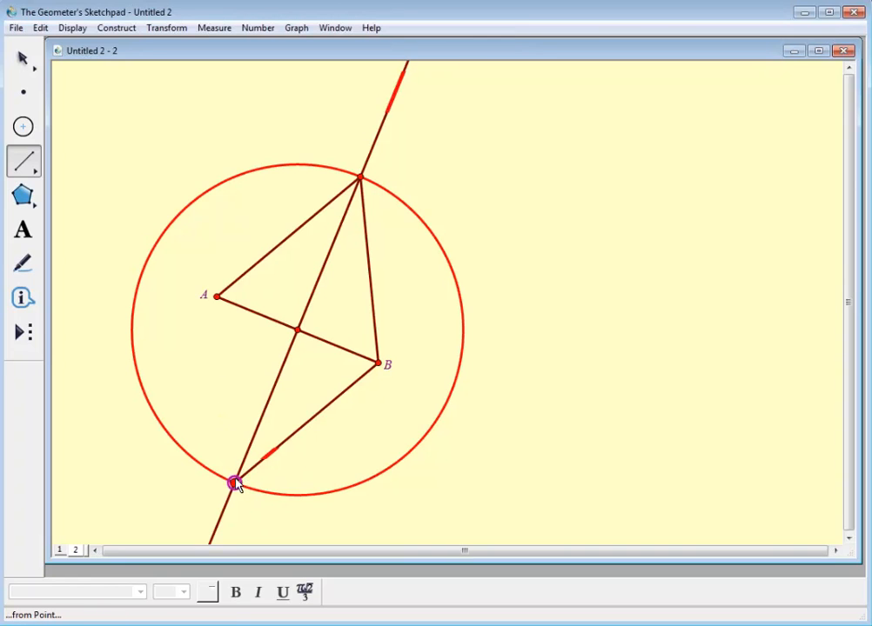
pyautogui.moveTo(236, 484); pyautogui.dragTo(216, 298)
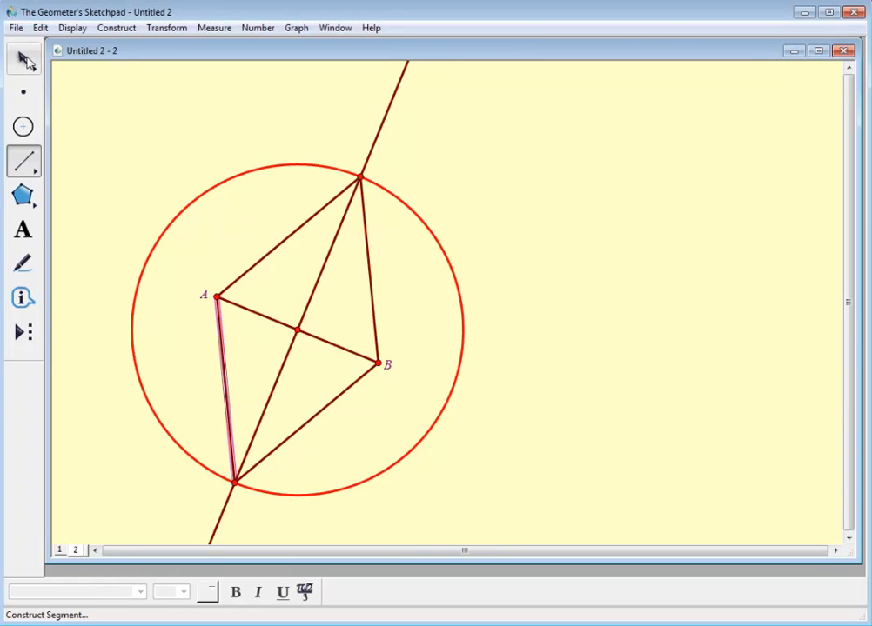
pyautogui.click(24, 58)
pyautogui.click(137, 125)
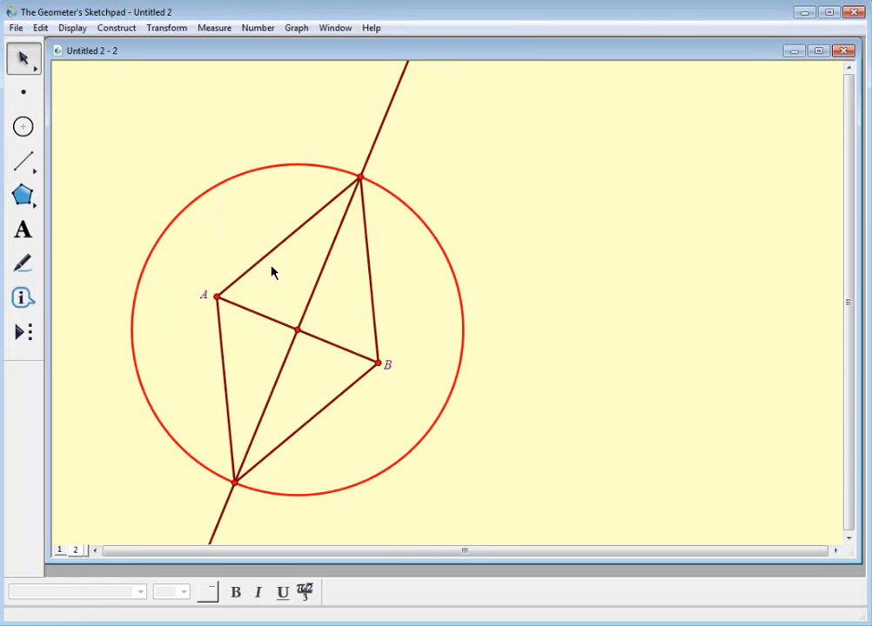
pyautogui.click(270, 252)
pyautogui.click(364, 286)
pyautogui.click(294, 233)
pyautogui.click(369, 266)
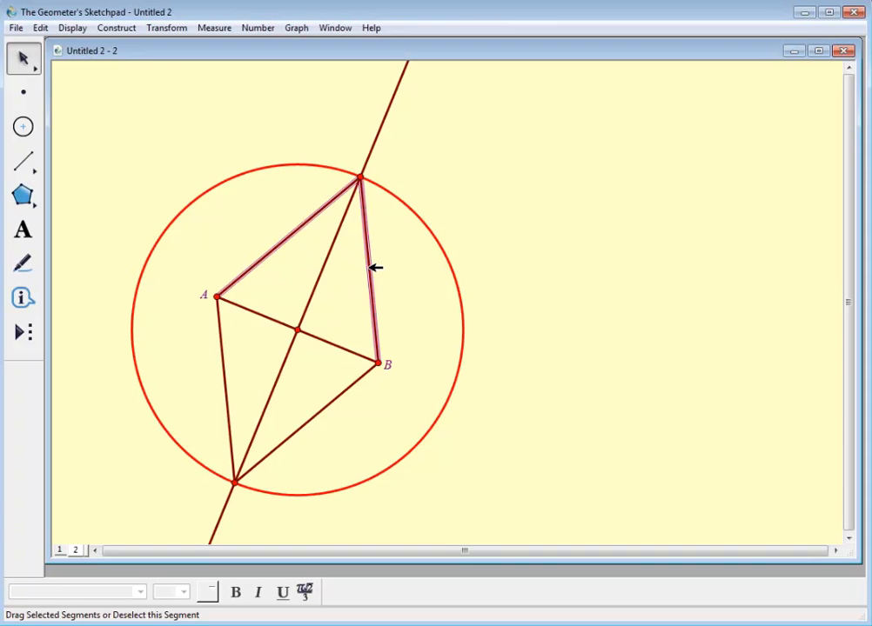
pyautogui.click(335, 399)
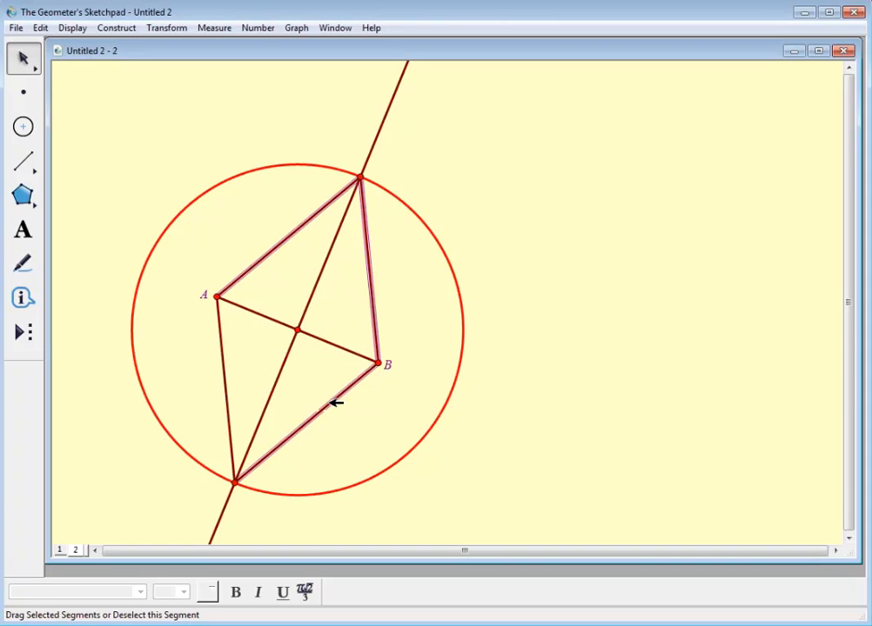
pyautogui.click(232, 370)
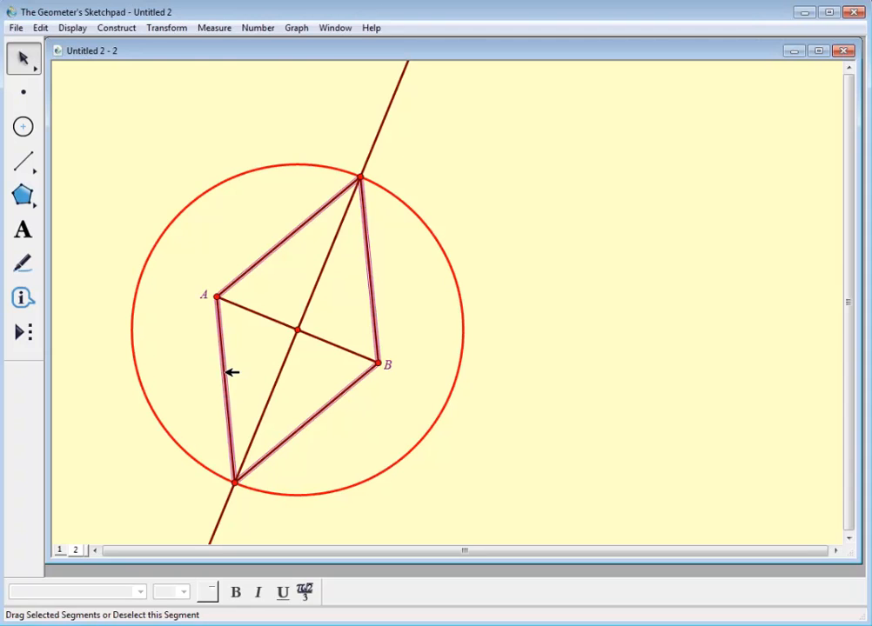
pyautogui.click(109, 31)
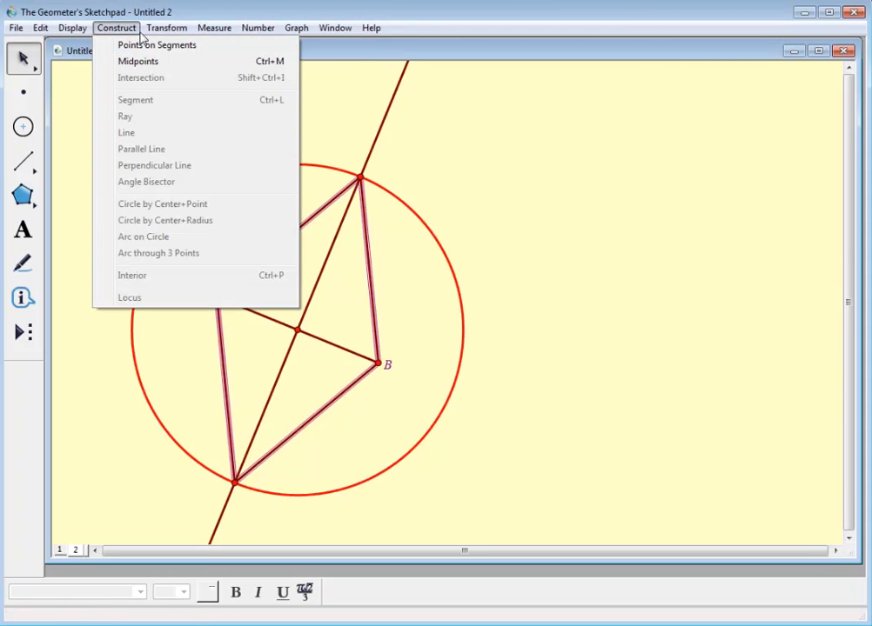
pyautogui.moveTo(73, 31)
pyautogui.click(570, 272)
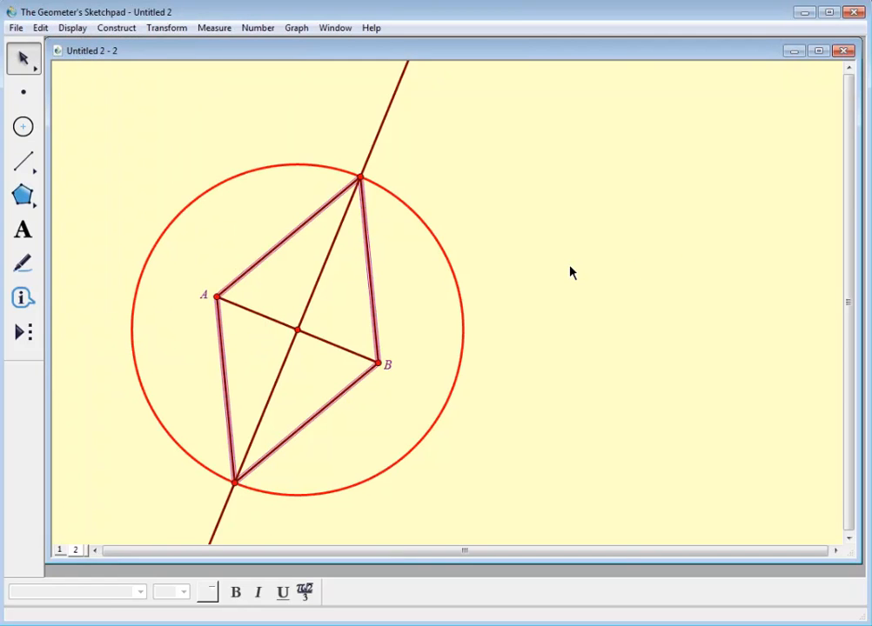
# Step: Fill the rhombus with a polygon through A, the upper intersection point, B and the lower intersection point, and deselect it
pyautogui.click(23, 195)
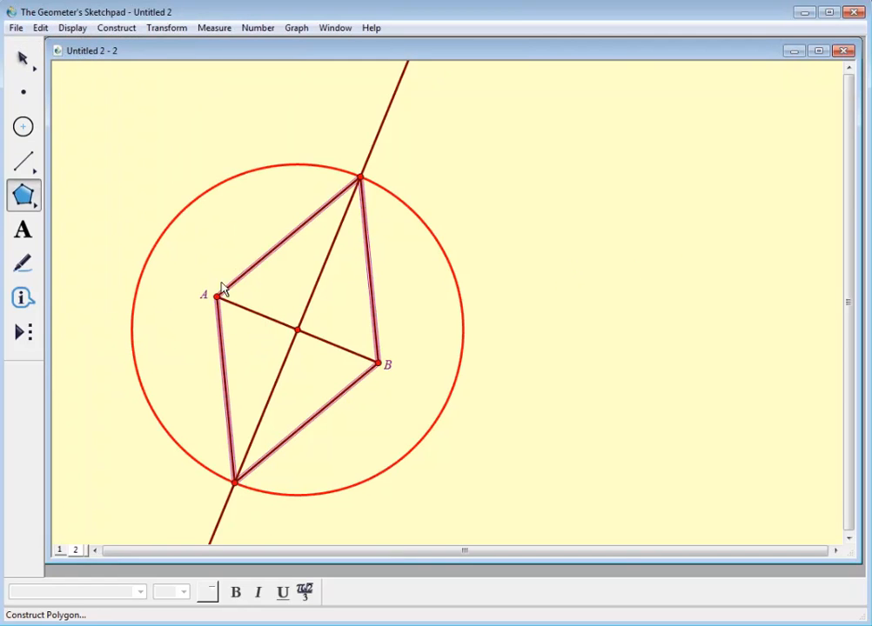
pyautogui.click(217, 297)
pyautogui.click(360, 180)
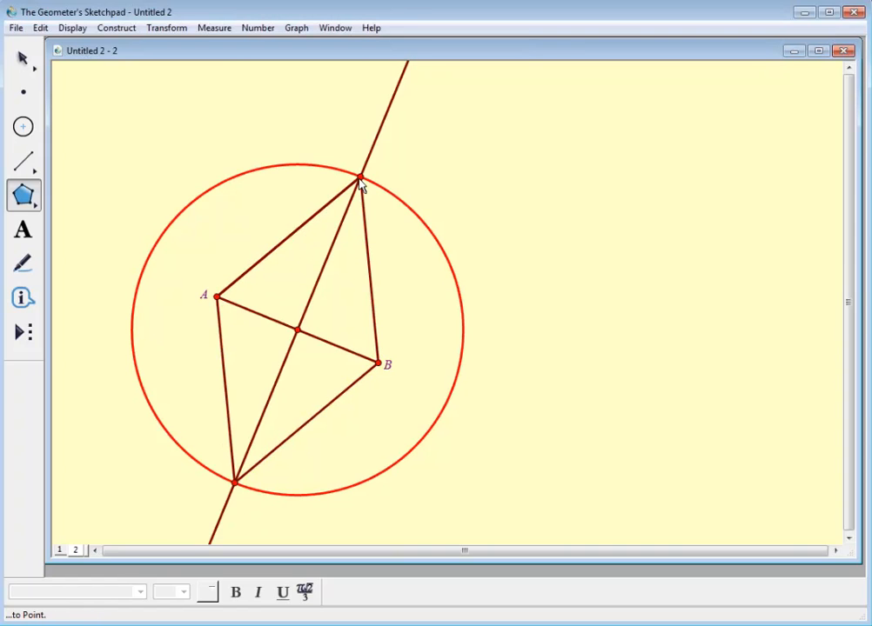
pyautogui.click(380, 364)
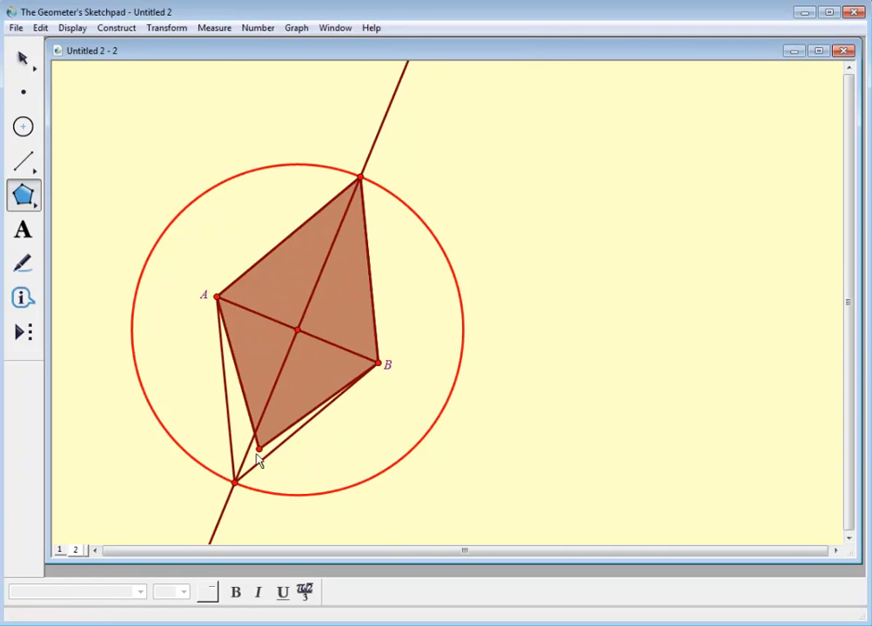
pyautogui.click(235, 486)
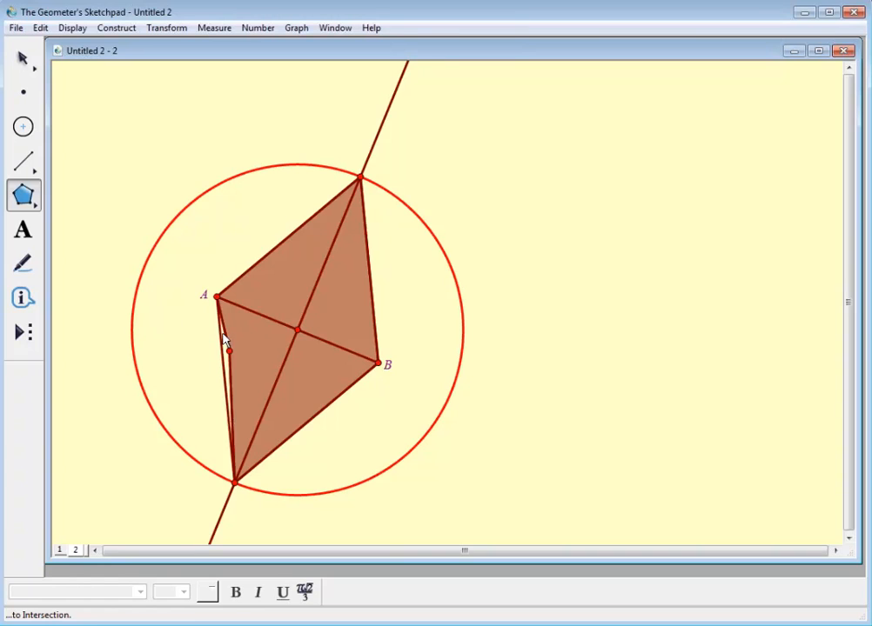
pyautogui.click(218, 298)
pyautogui.click(26, 61)
pyautogui.click(197, 103)
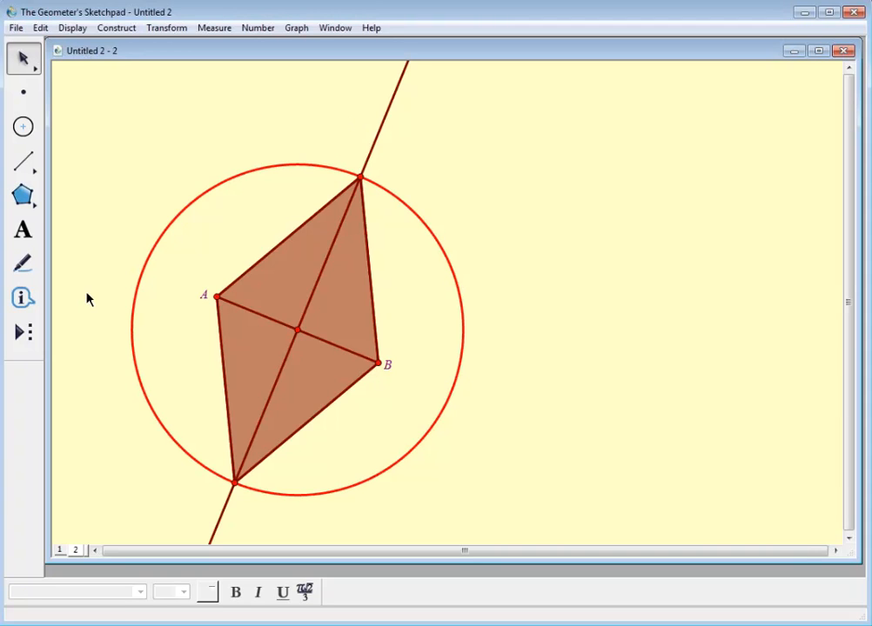
# Step: Create a Hide/Show action button for segment AB, the perpendicular line, AB's midpoint and the circle
pyautogui.click(267, 316)
pyautogui.click(312, 305)
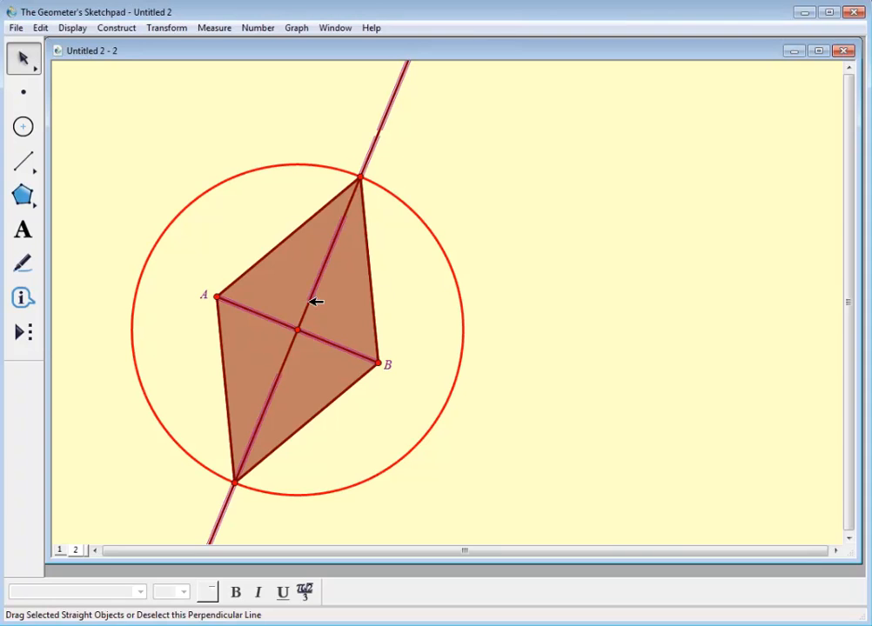
pyautogui.click(299, 330)
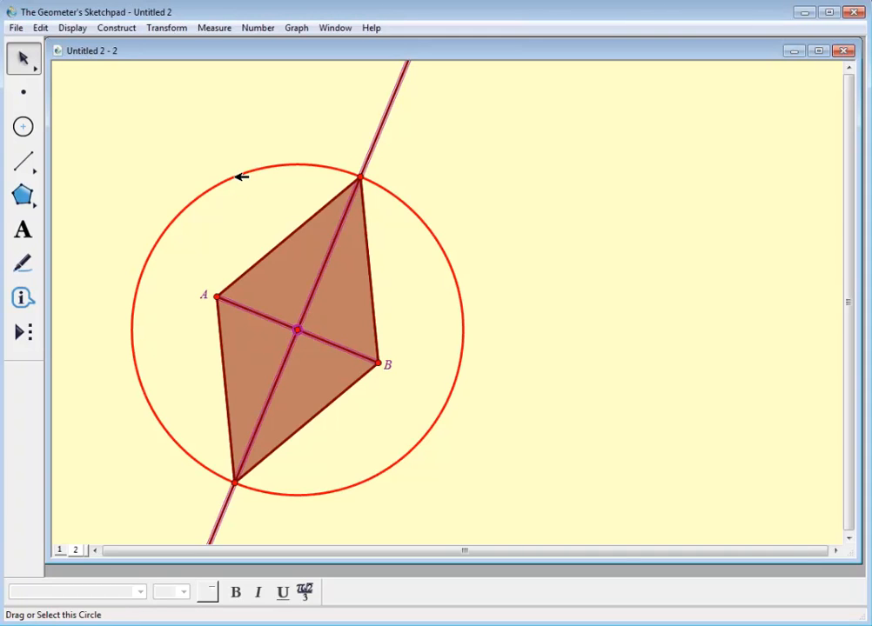
pyautogui.click(239, 177)
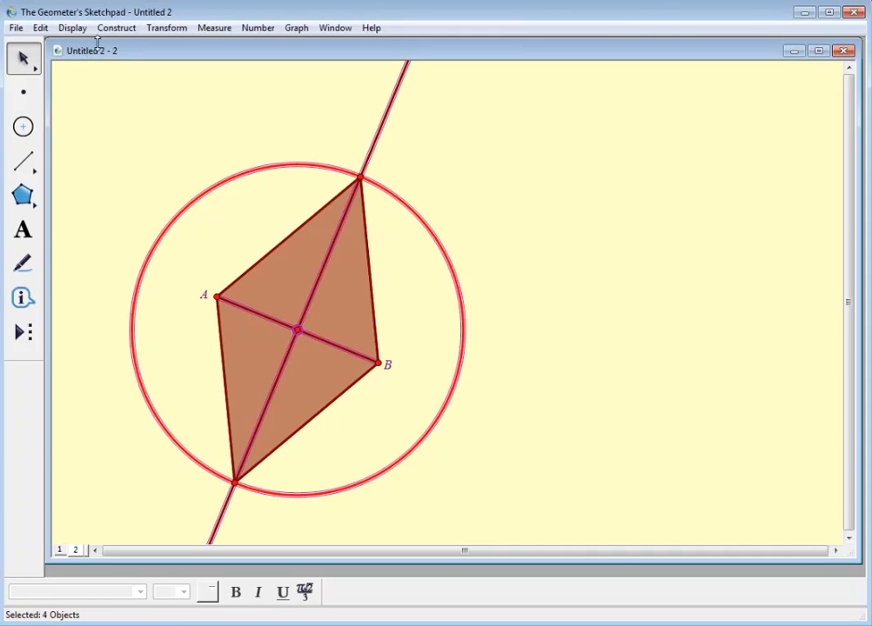
pyautogui.click(67, 28)
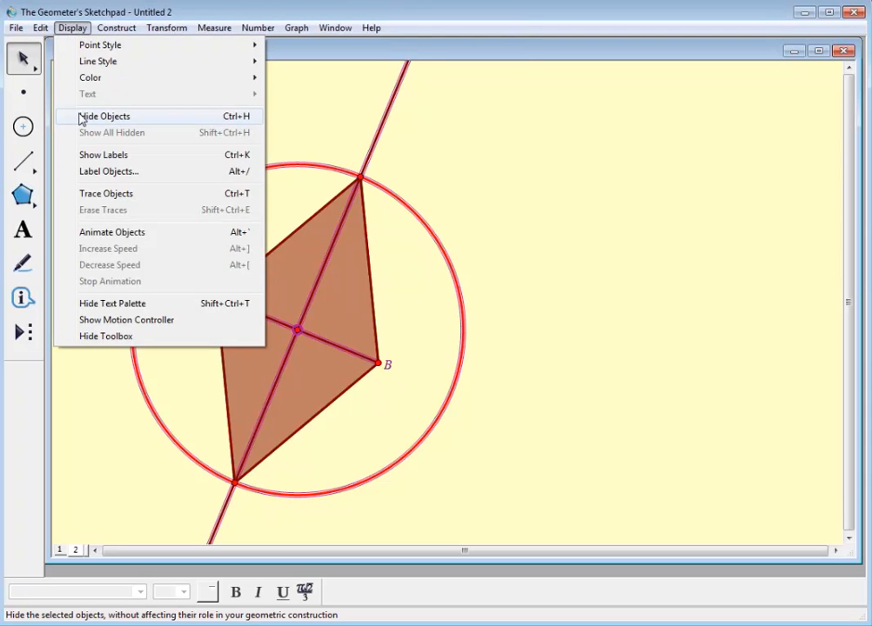
pyautogui.click(39, 29)
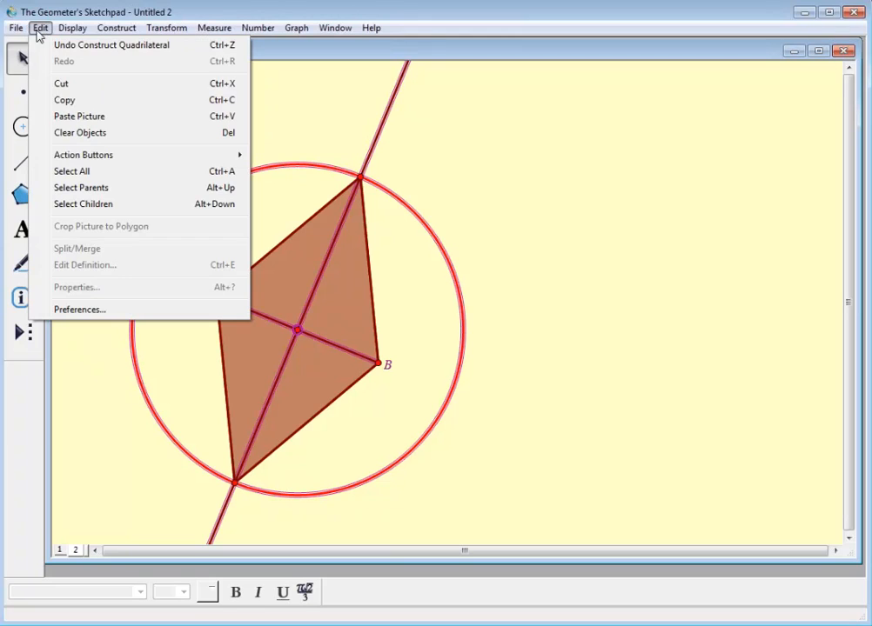
pyautogui.moveTo(66, 156)
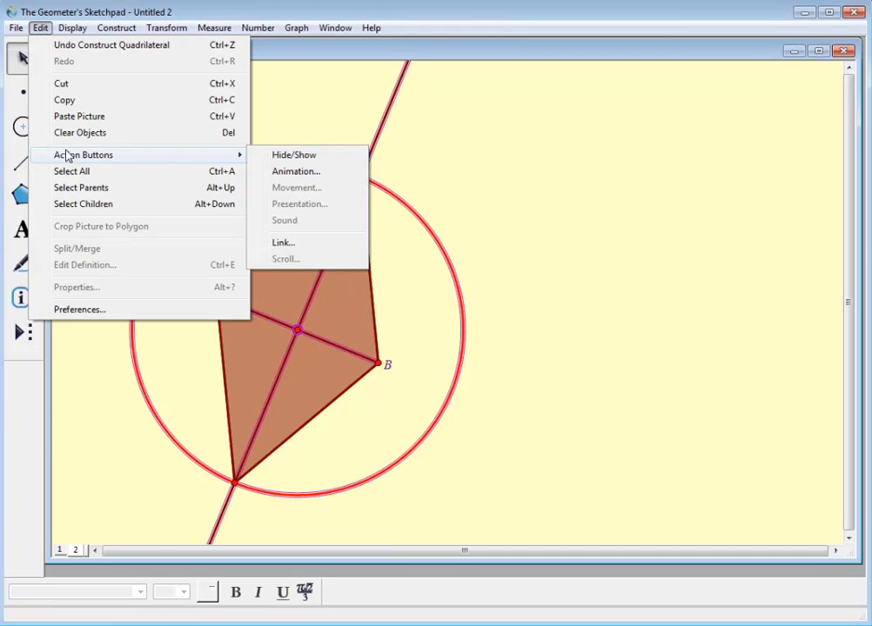
pyautogui.click(260, 156)
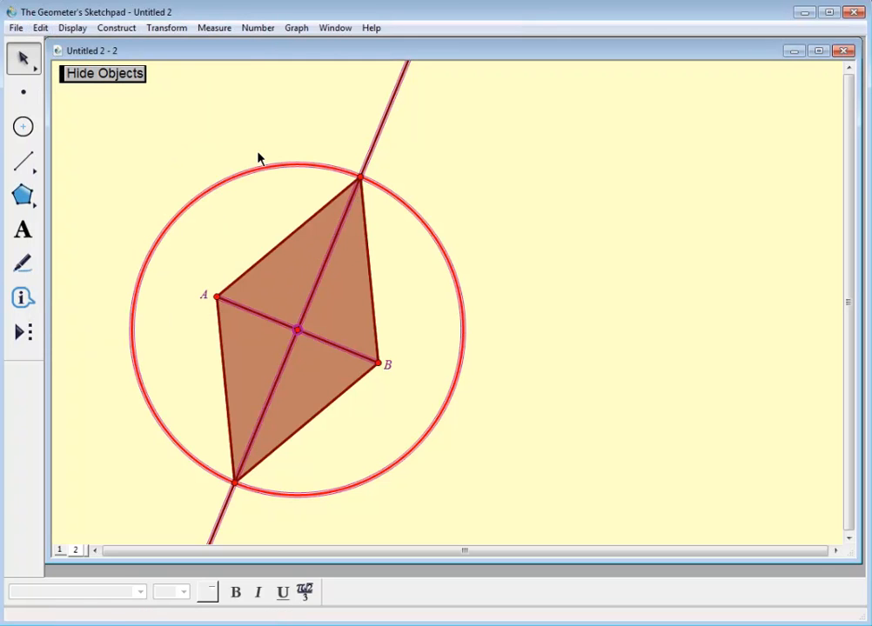
# Step: Test the Hide/Show action button by hiding and showing the construction objects, leaving them hidden
pyautogui.click(129, 76)
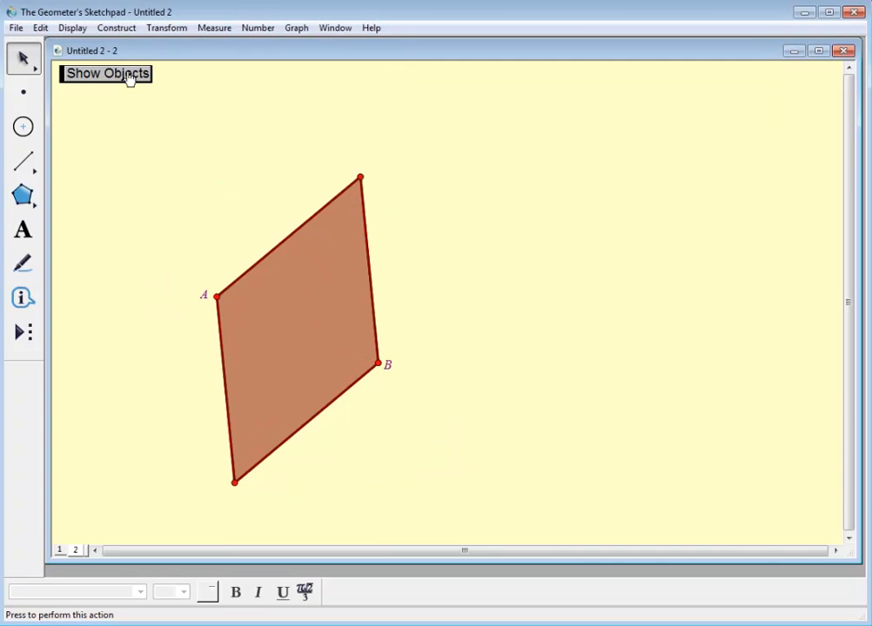
pyautogui.click(128, 77)
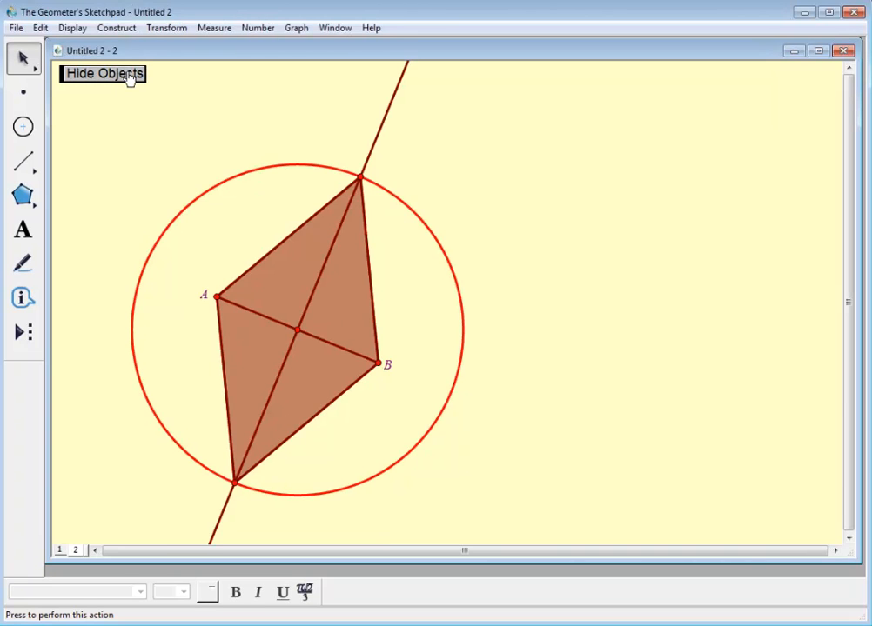
pyautogui.click(129, 77)
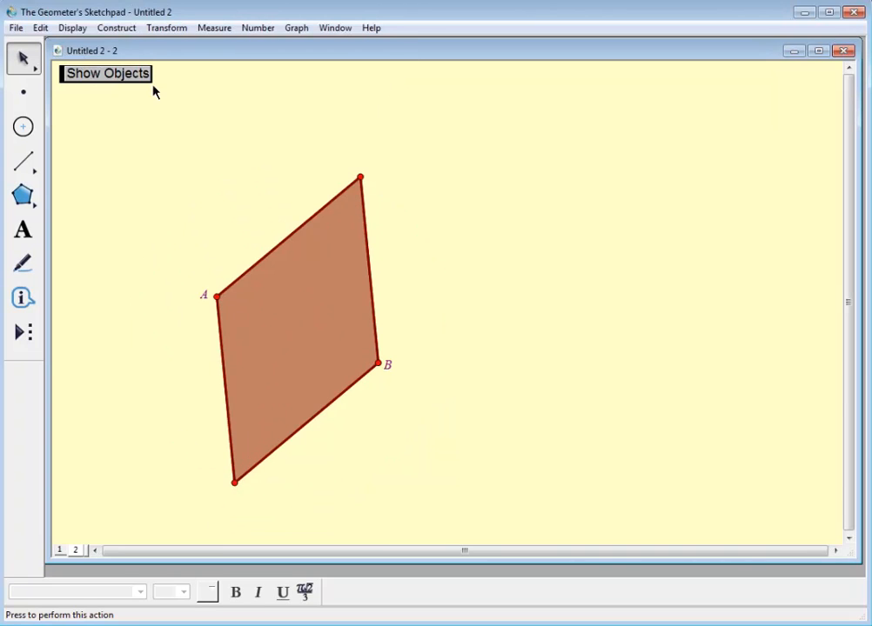
# Step: Reshape the rhombus into a long, flat shape by moving its vertices, and show and re-hide the construction objects
pyautogui.moveTo(363, 175); pyautogui.dragTo(387, 272)
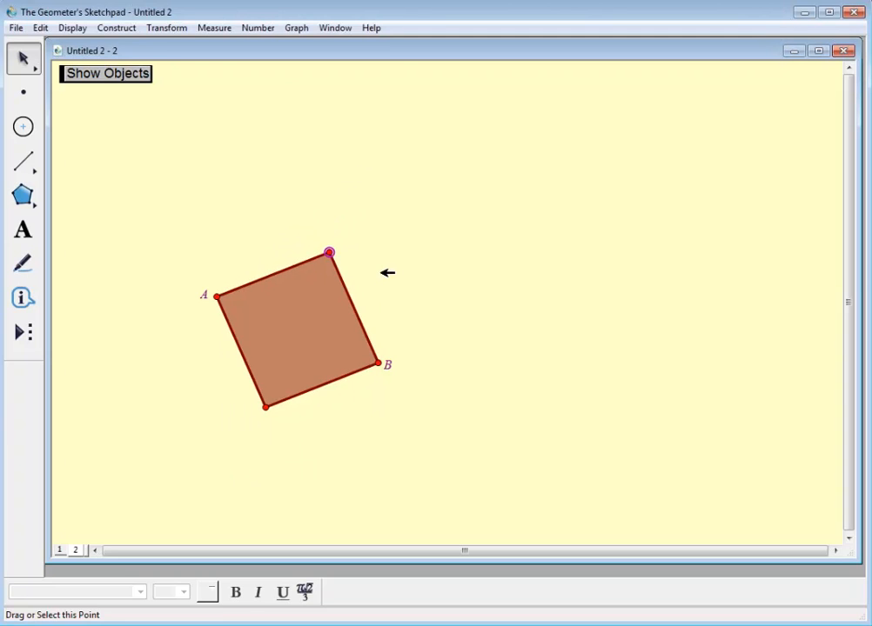
pyautogui.click(383, 362)
pyautogui.moveTo(383, 363); pyautogui.dragTo(494, 262)
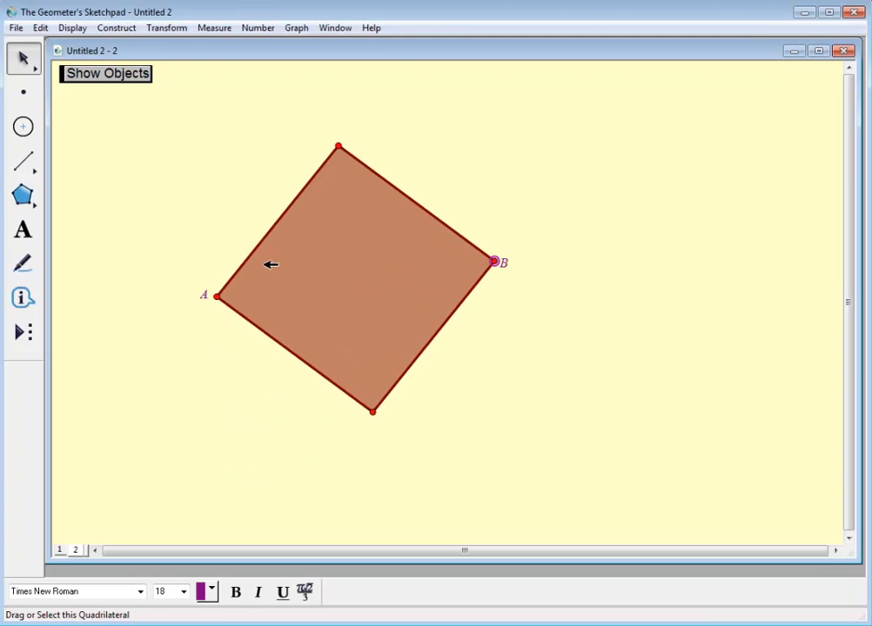
pyautogui.moveTo(218, 298); pyautogui.dragTo(209, 363)
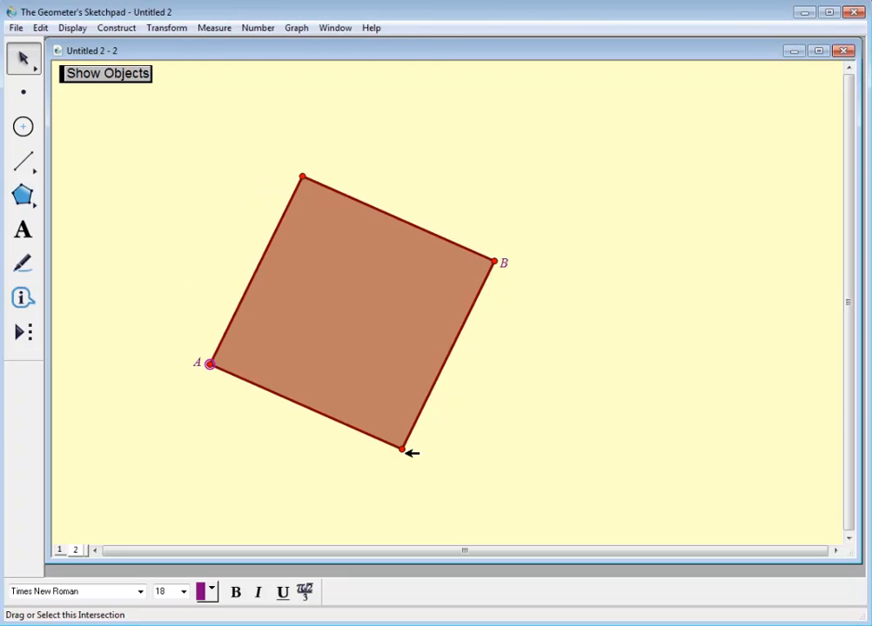
pyautogui.moveTo(402, 449); pyautogui.dragTo(396, 411)
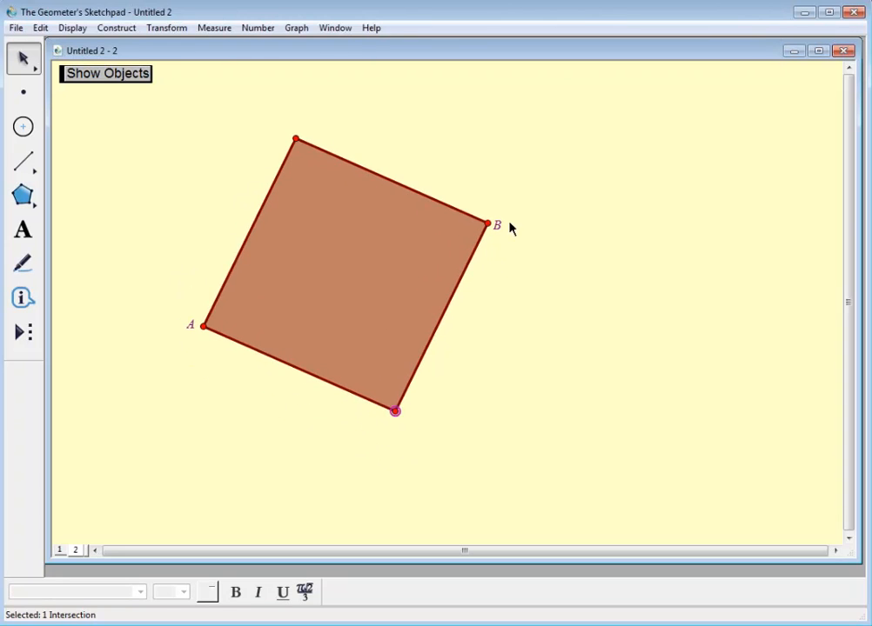
pyautogui.moveTo(491, 224); pyautogui.dragTo(609, 230)
pyautogui.moveTo(359, 84); pyautogui.dragTo(392, 226)
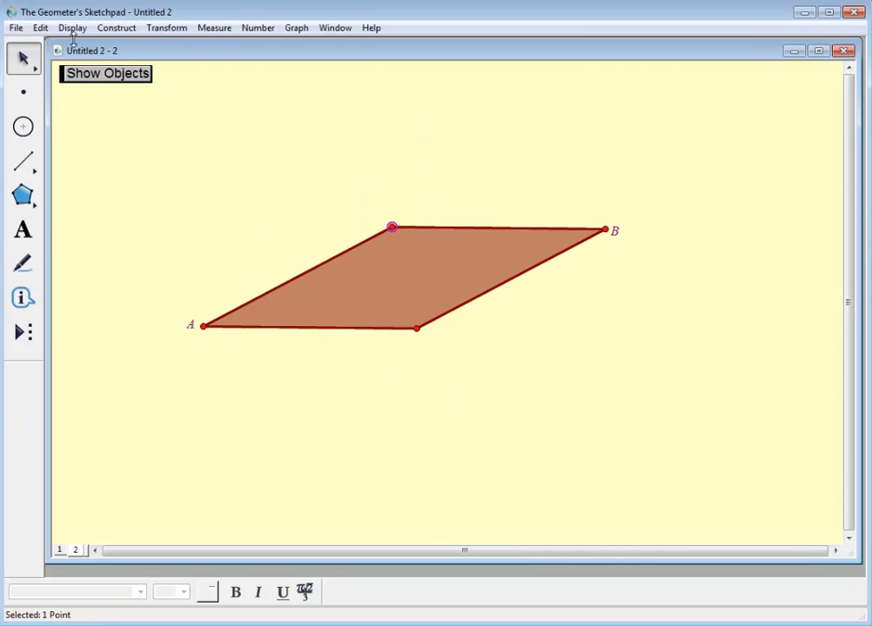
pyautogui.click(92, 75)
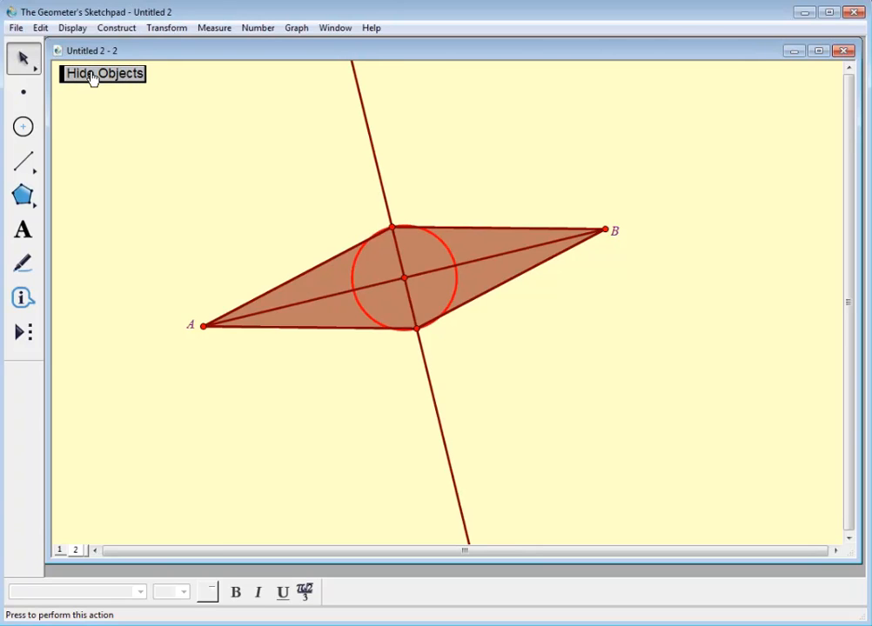
pyautogui.click(92, 75)
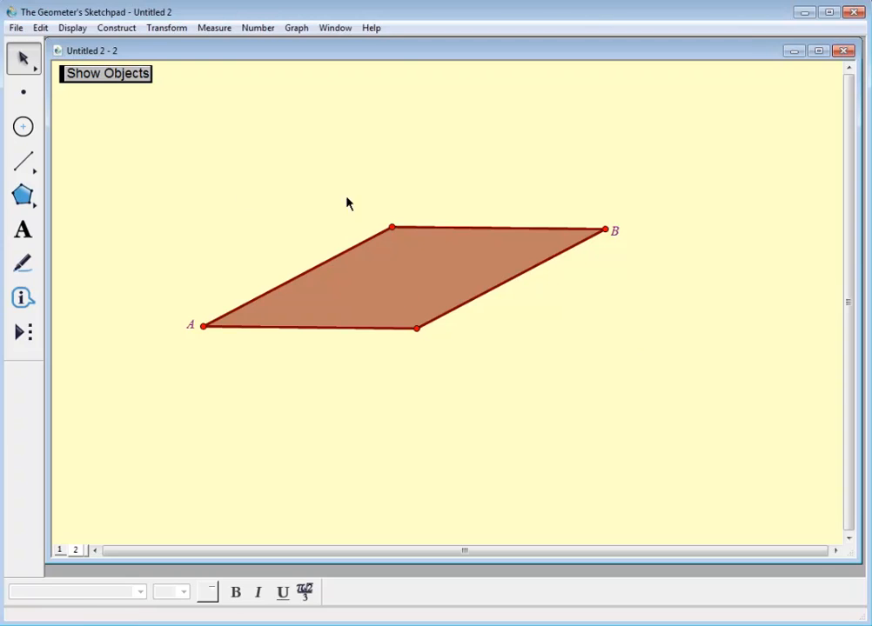
# Step: Widen the rhombus with its upper vertex, move A up and B down so it slants downward toward B, and deselect everything
pyautogui.moveTo(393, 227)
pyautogui.mouseDown()
pyautogui.moveTo(318, 178)
pyautogui.moveTo(387, 208)
pyautogui.mouseUp()
pyautogui.moveTo(204, 325); pyautogui.dragTo(207, 259)
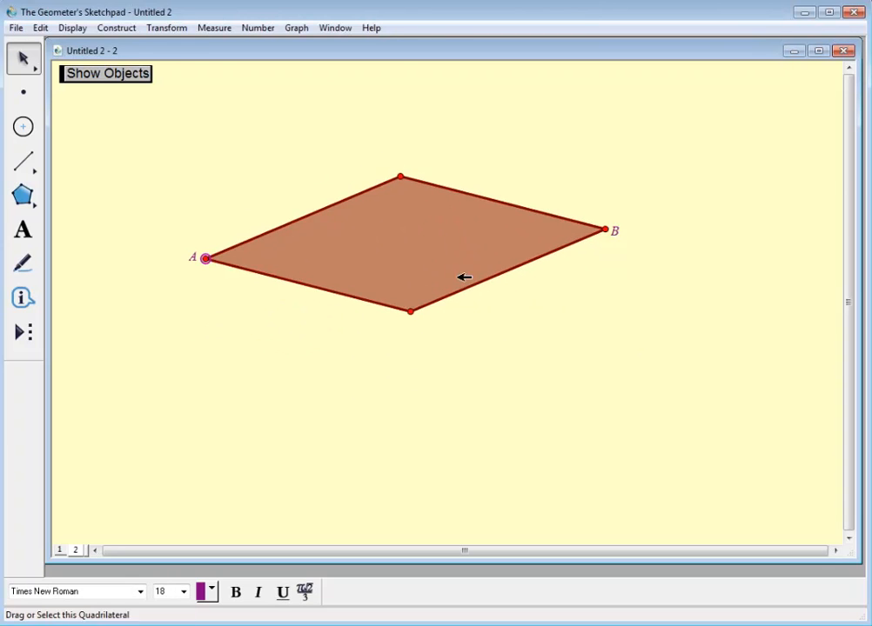
pyautogui.moveTo(606, 229); pyautogui.dragTo(595, 331)
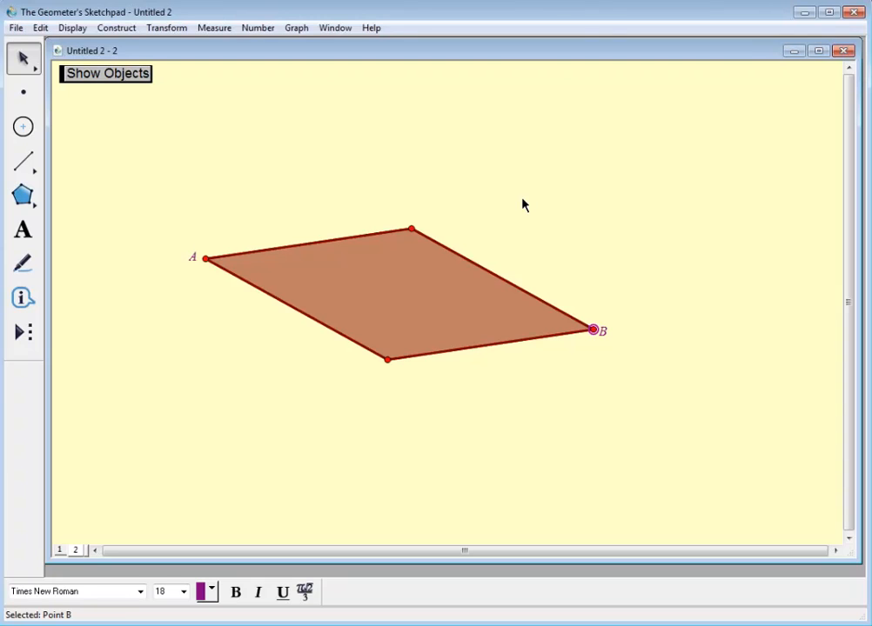
pyautogui.click(537, 240)
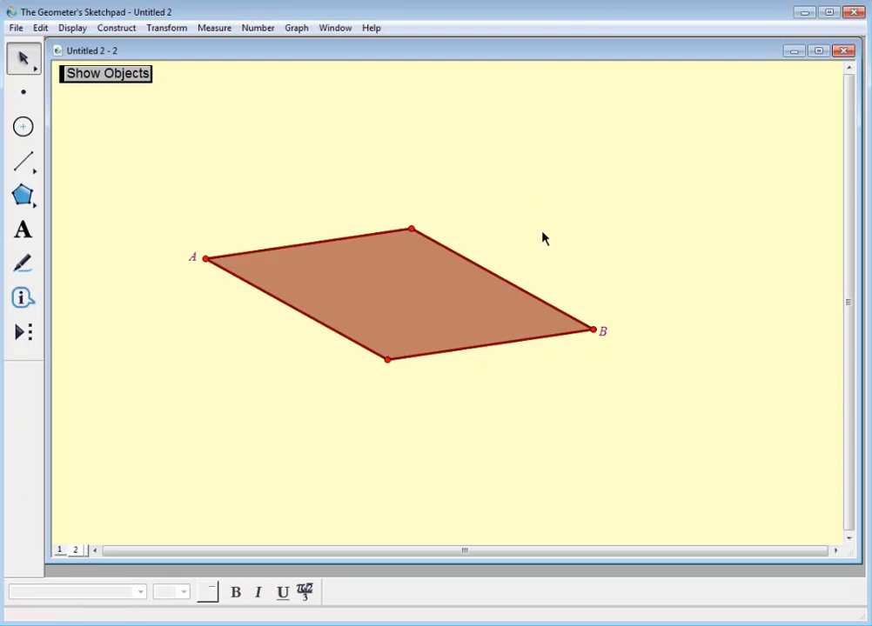
# Step: Colour the rhombus's polygon interior light purple
pyautogui.click(394, 288)
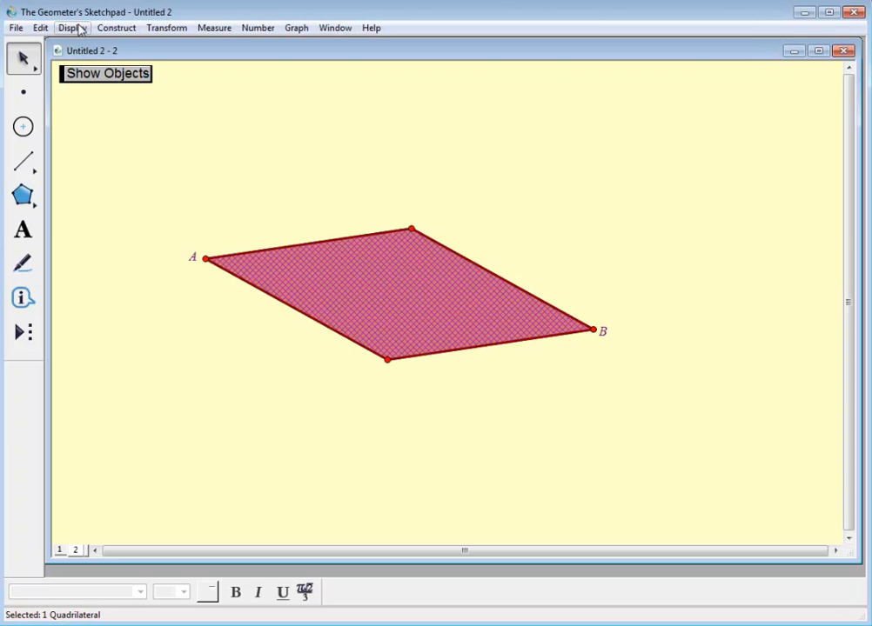
pyautogui.click(76, 28)
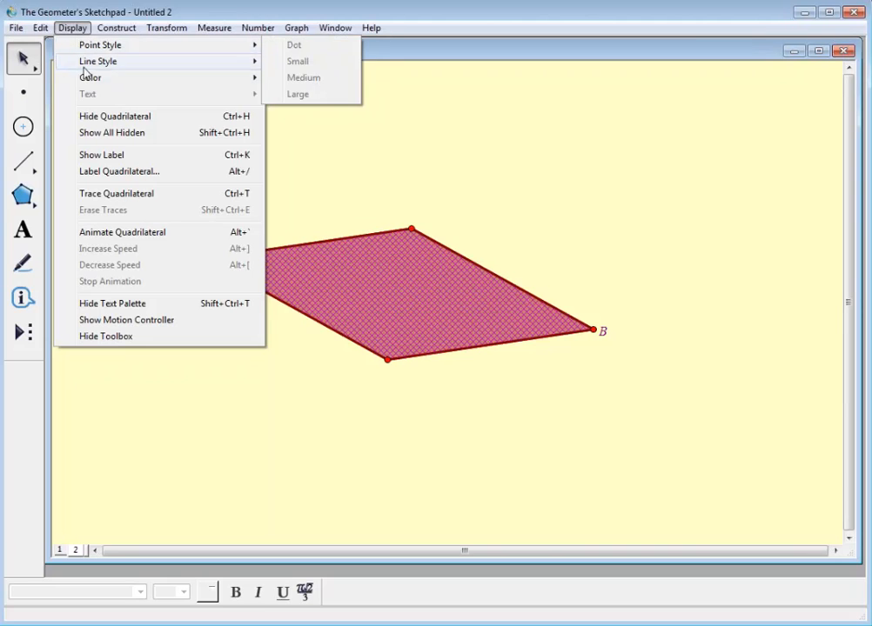
pyautogui.moveTo(84, 77)
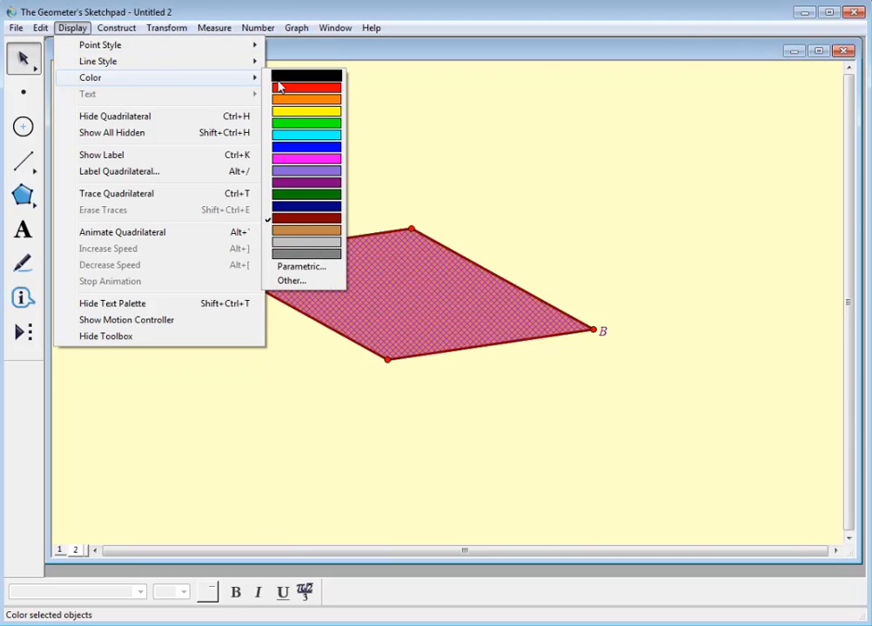
pyautogui.click(300, 175)
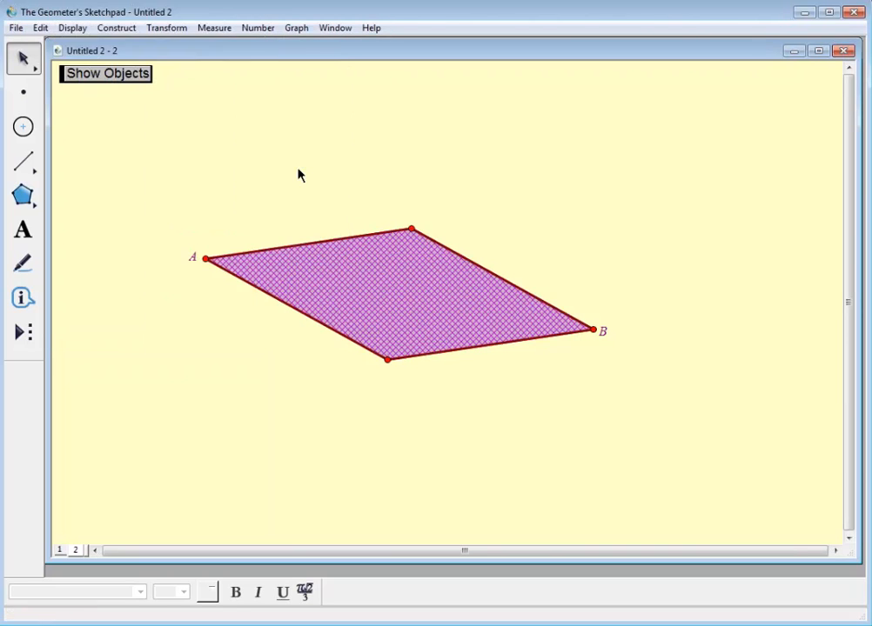
pyautogui.press('Escape')
# Step: Set the rhombus interior's opacity to 20% and deselect it
pyautogui.rightClick(369, 278)
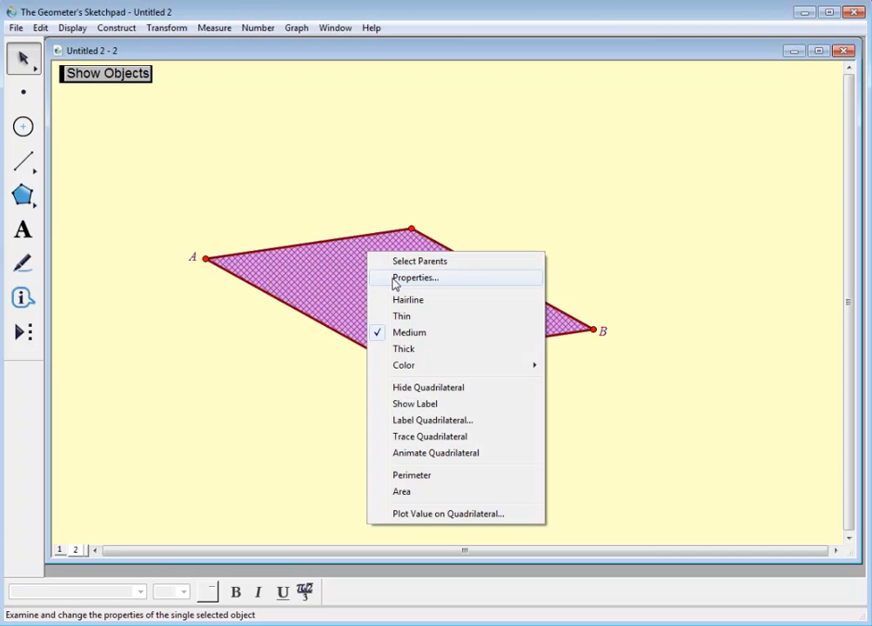
pyautogui.click(396, 281)
pyautogui.click(394, 164)
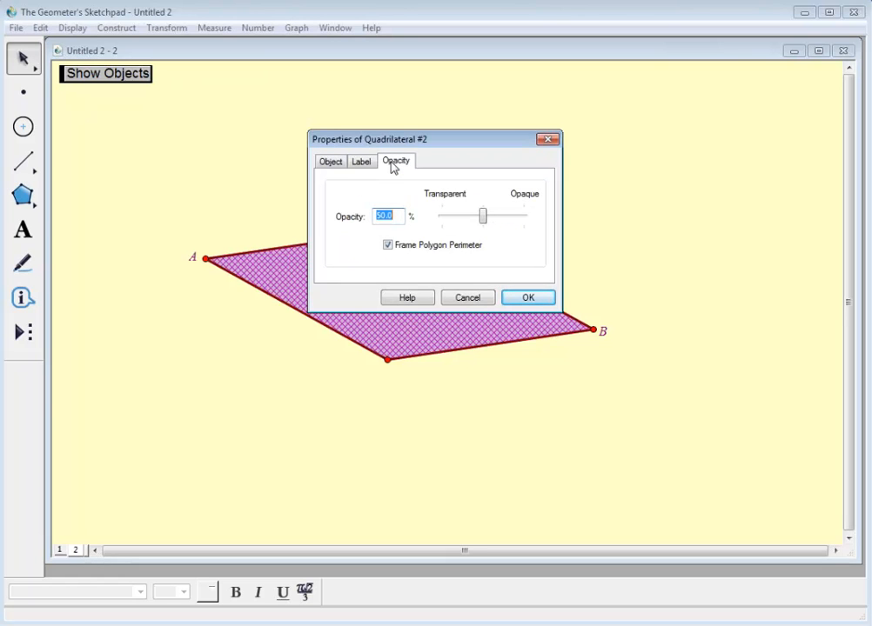
pyautogui.write('20')
pyautogui.click(528, 299)
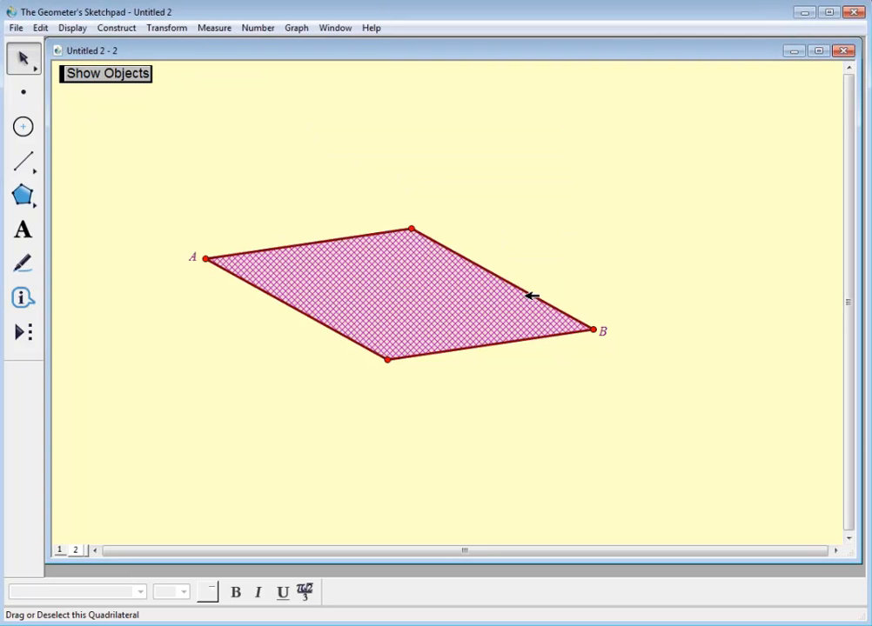
pyautogui.click(505, 192)
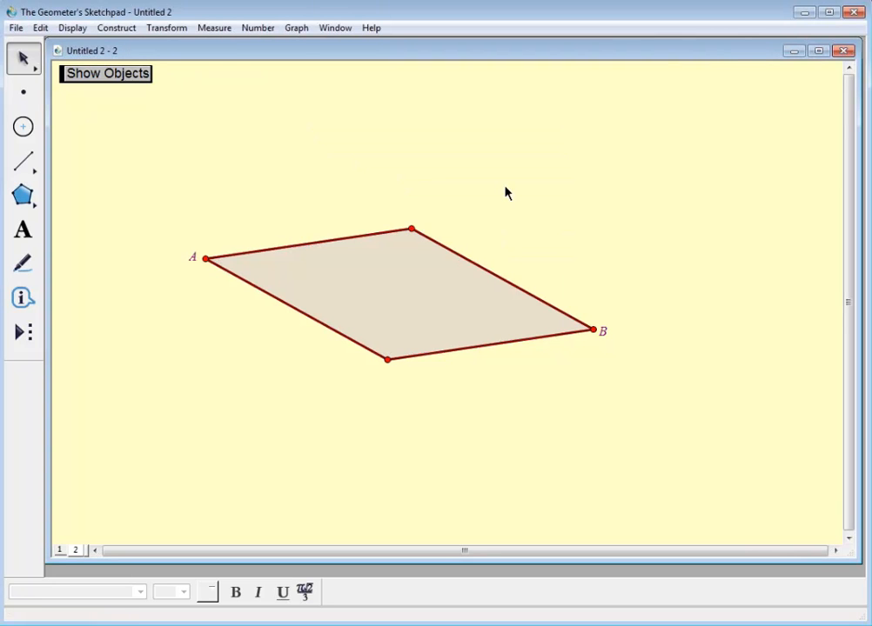
# Step: Set the rhombus interior's opacity to 70% and deselect it
pyautogui.click(393, 295)
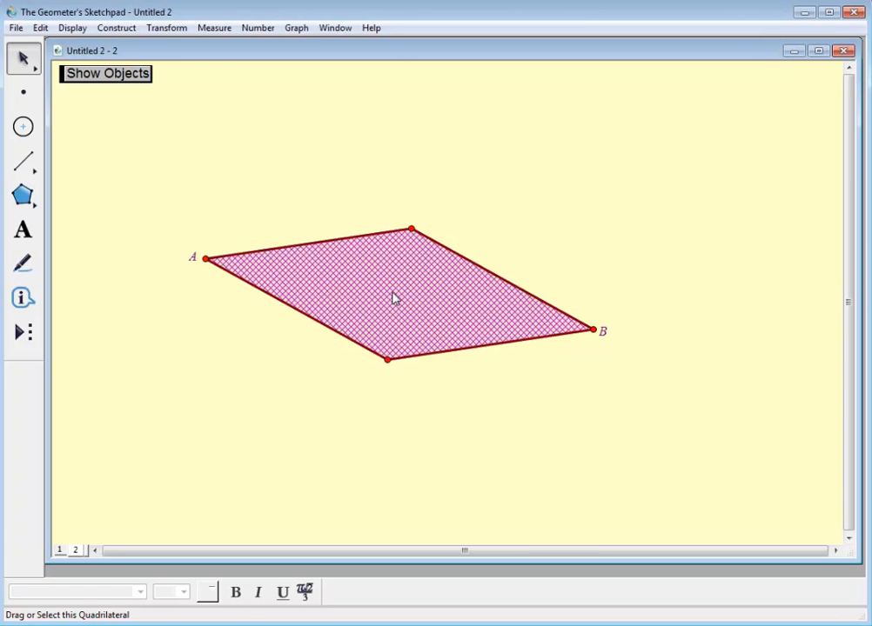
pyautogui.rightClick(392, 297)
pyautogui.click(404, 298)
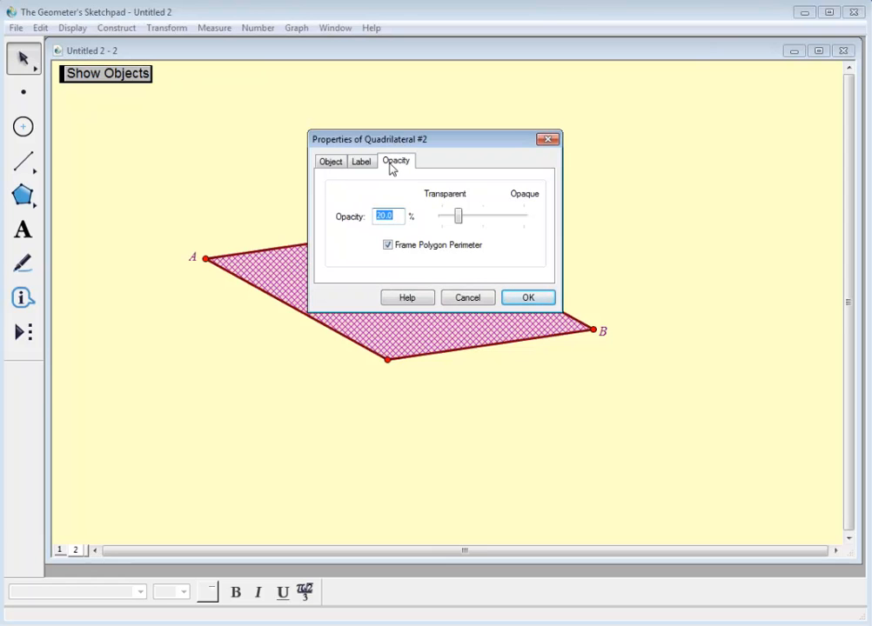
pyautogui.write('70')
pyautogui.click(513, 297)
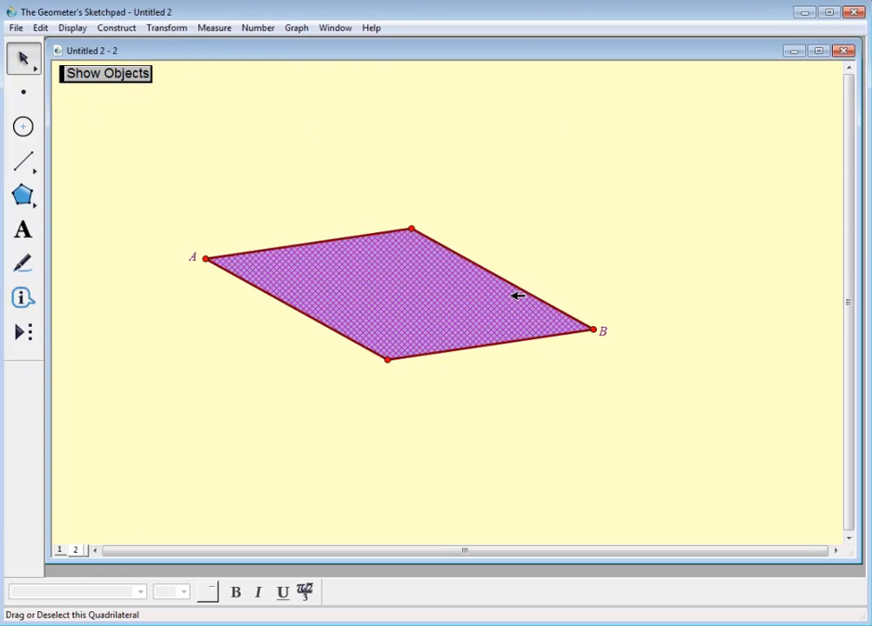
pyautogui.click(521, 225)
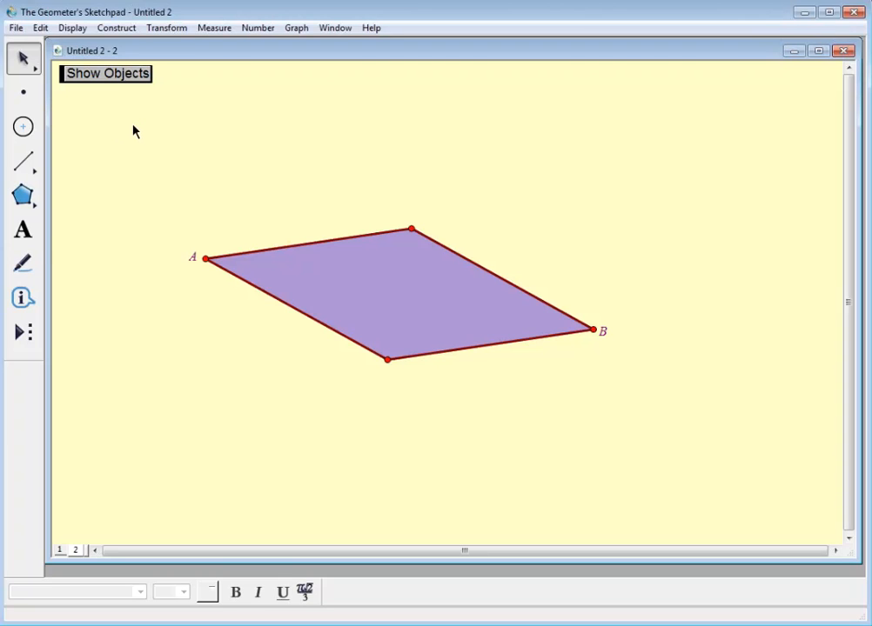
# Step: Create a new sketch with its window enlarged to fill the workspace, and close the slope-intercept worksheet PDF
pyautogui.click(15, 28)
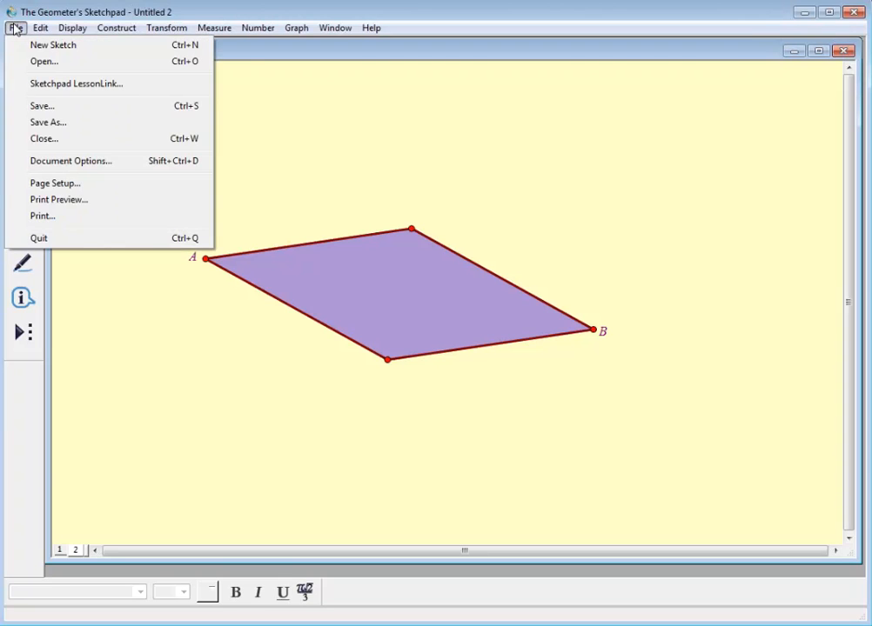
pyautogui.click(19, 46)
pyautogui.moveTo(209, 98); pyautogui.dragTo(175, 60)
pyautogui.moveTo(690, 408); pyautogui.dragTo(849, 559)
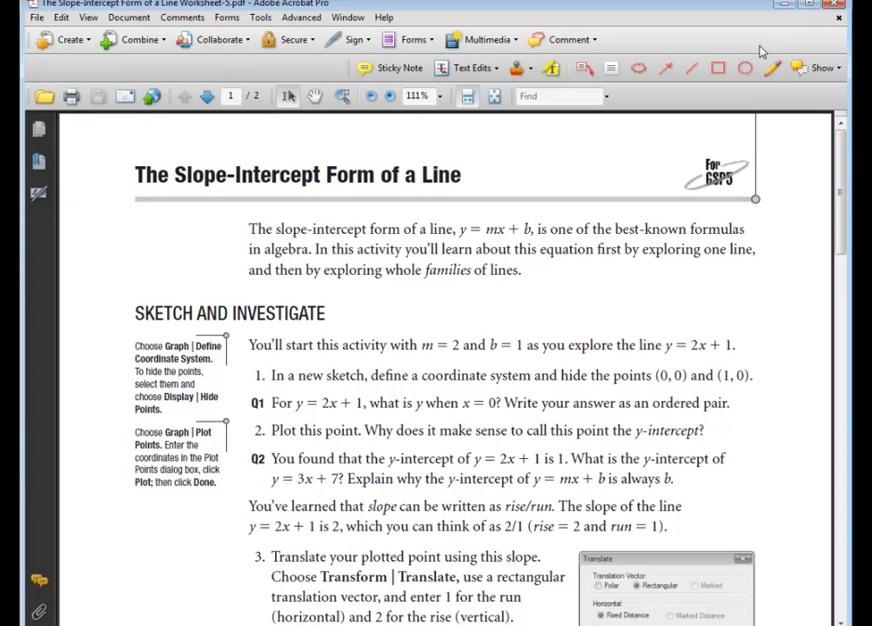
pyautogui.click(831, 5)
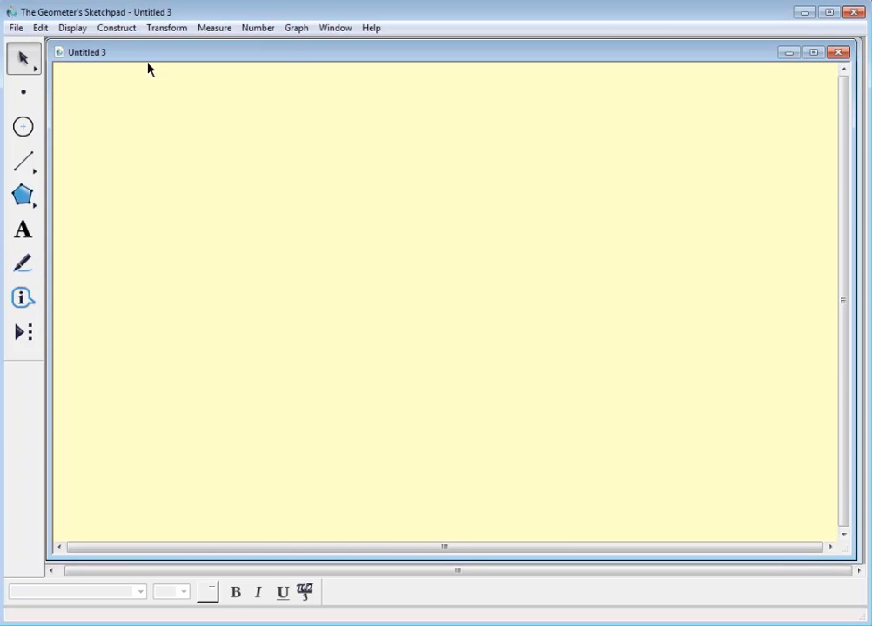
# Step: Add a caption in the sketch's upper-left area reading "We're investigating the slope-intercept form, y = 2x + 1."
pyautogui.click(24, 229)
pyautogui.moveTo(73, 85); pyautogui.dragTo(314, 129)
pyautogui.write("We're inv")
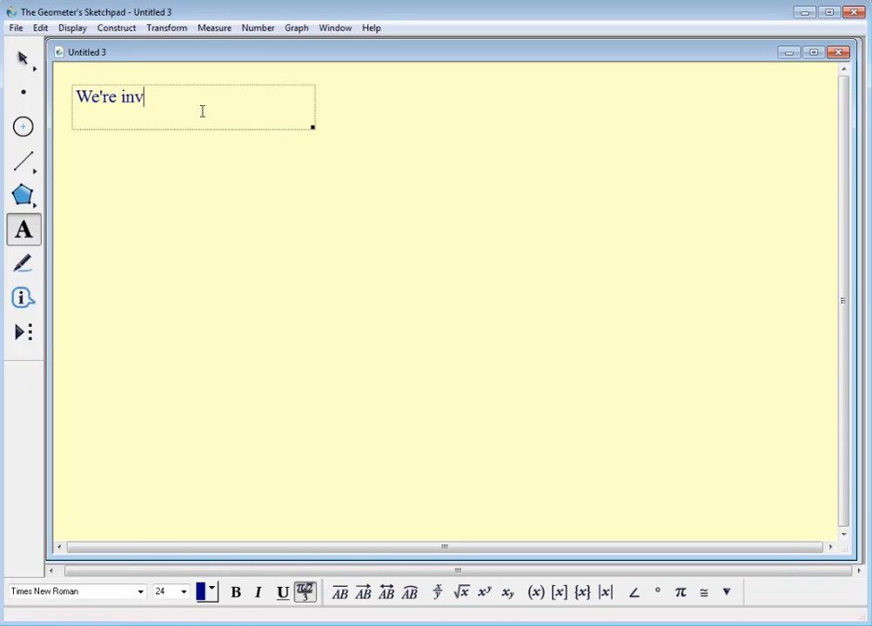
pyautogui.write('estigating the slope-')
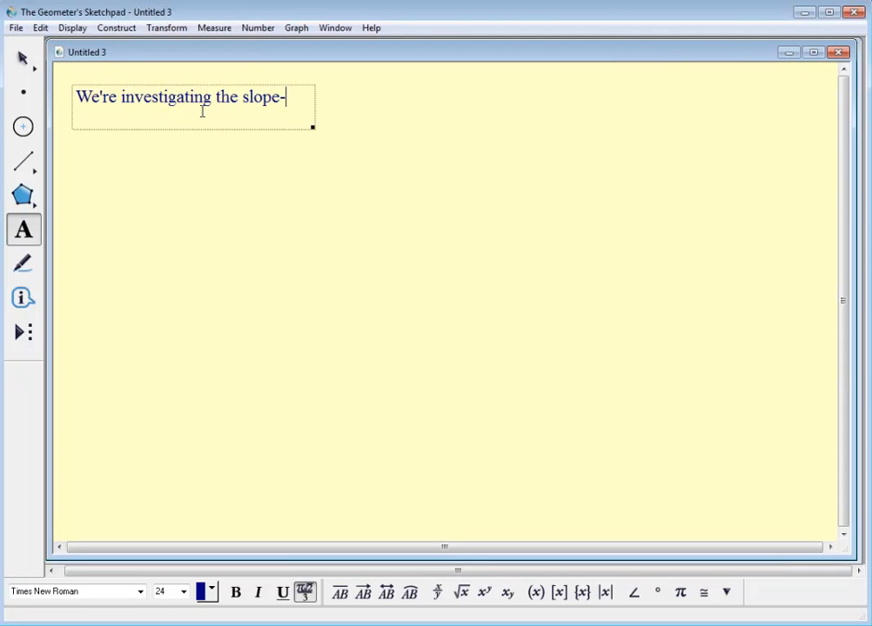
pyautogui.write('intercept for')
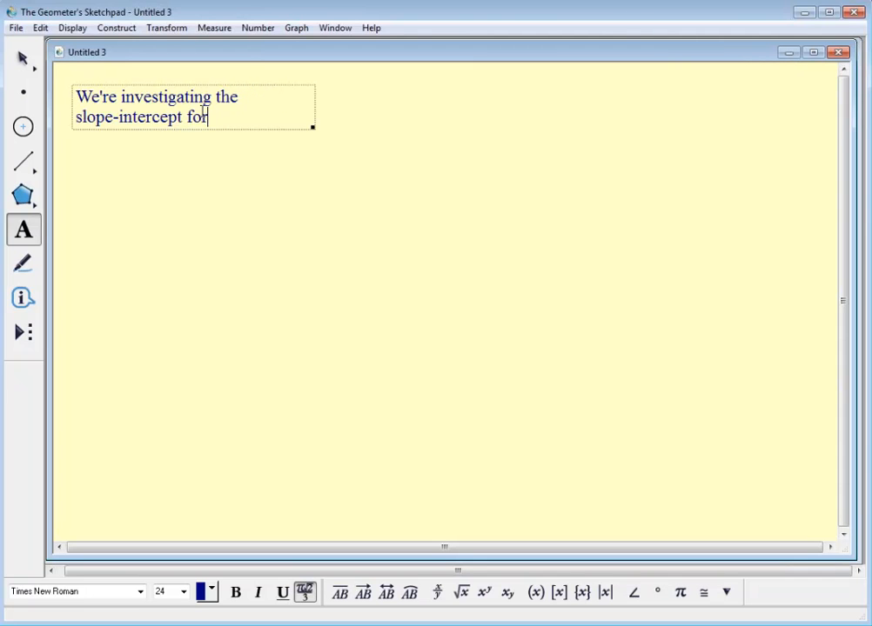
pyautogui.write('m, y = 2x + 1.')
pyautogui.click(22, 58)
pyautogui.click(268, 226)
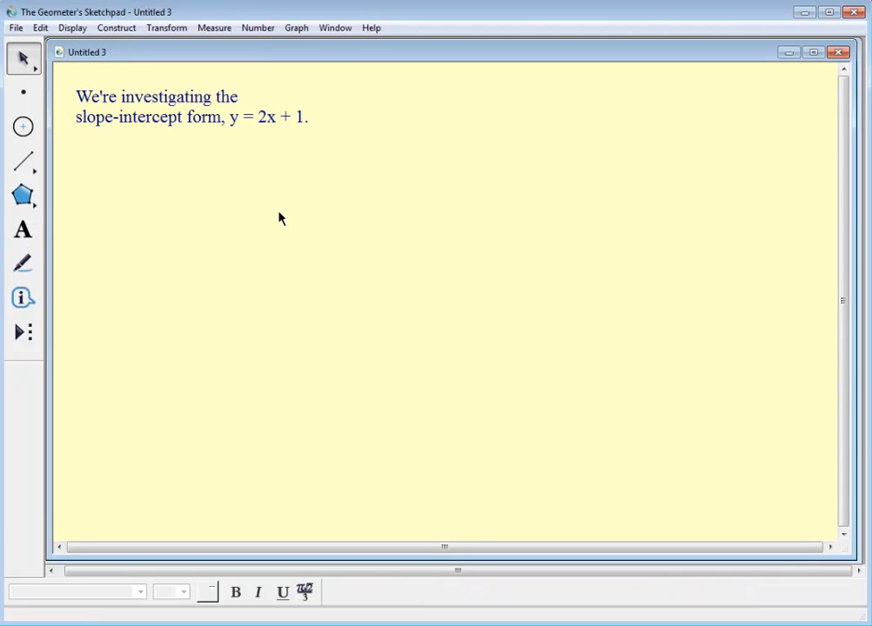
# Step: Display a square coordinate grid and move its origin about 5.5 units left and 3.3 units down
pyautogui.click(294, 29)
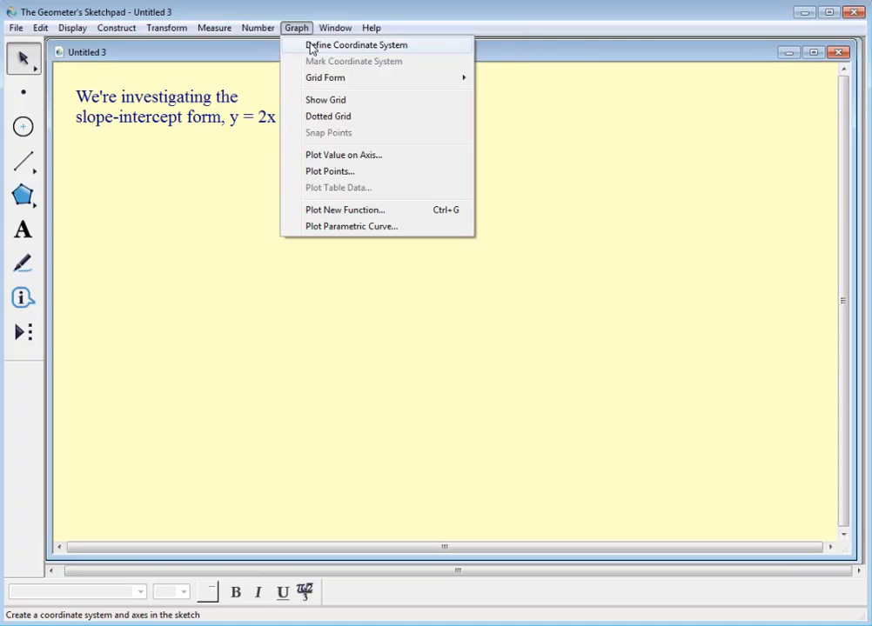
pyautogui.moveTo(315, 81)
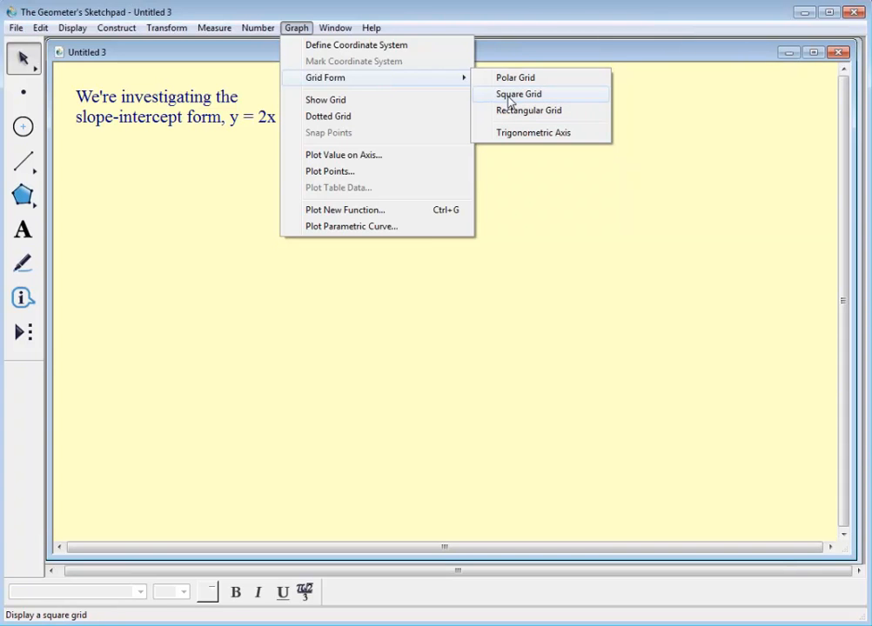
pyautogui.click(510, 96)
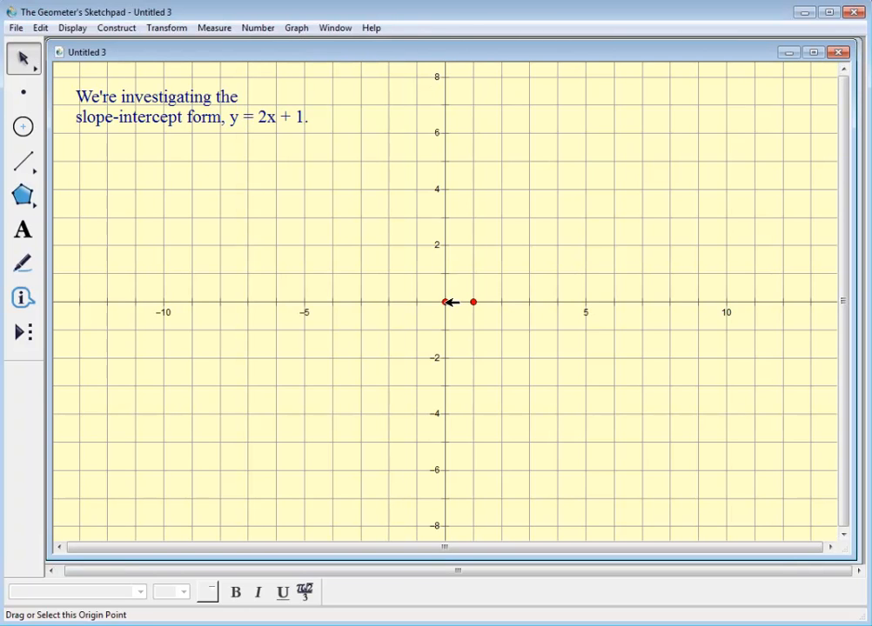
pyautogui.moveTo(445, 302); pyautogui.dragTo(293, 395)
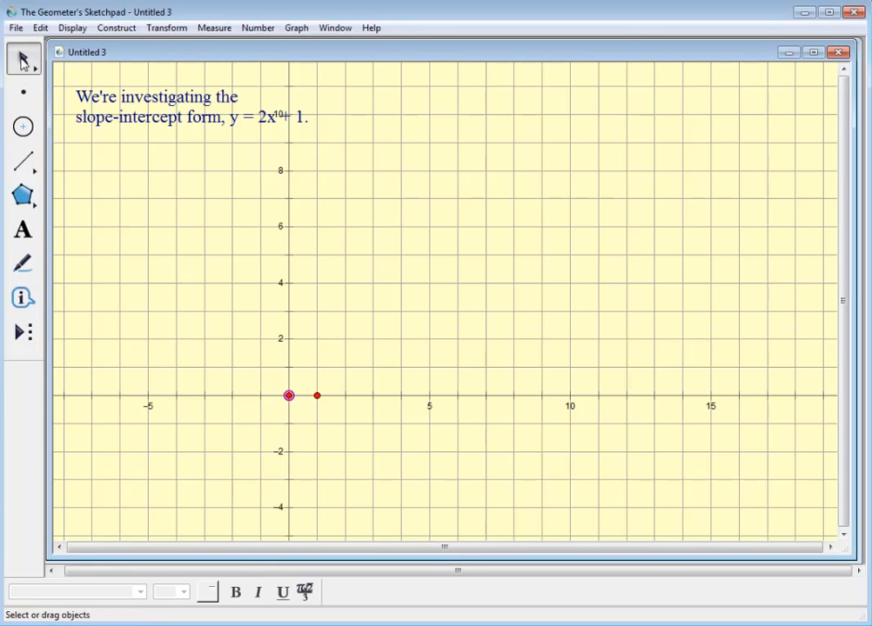
# Step: Hide the origin and unit points, and move the caption to the upper-right area of the grid
pyautogui.click(319, 397)
pyautogui.click(40, 29)
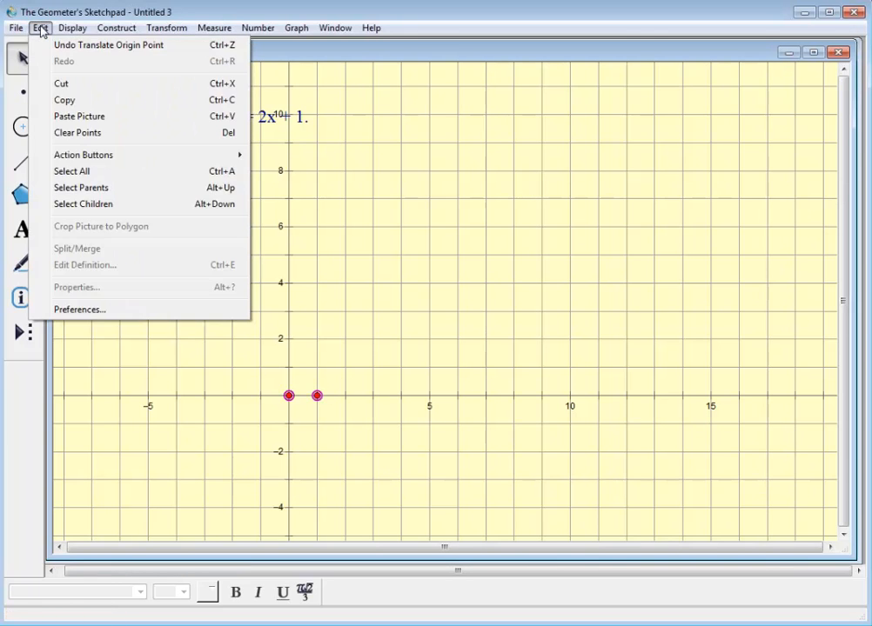
pyautogui.moveTo(70, 33)
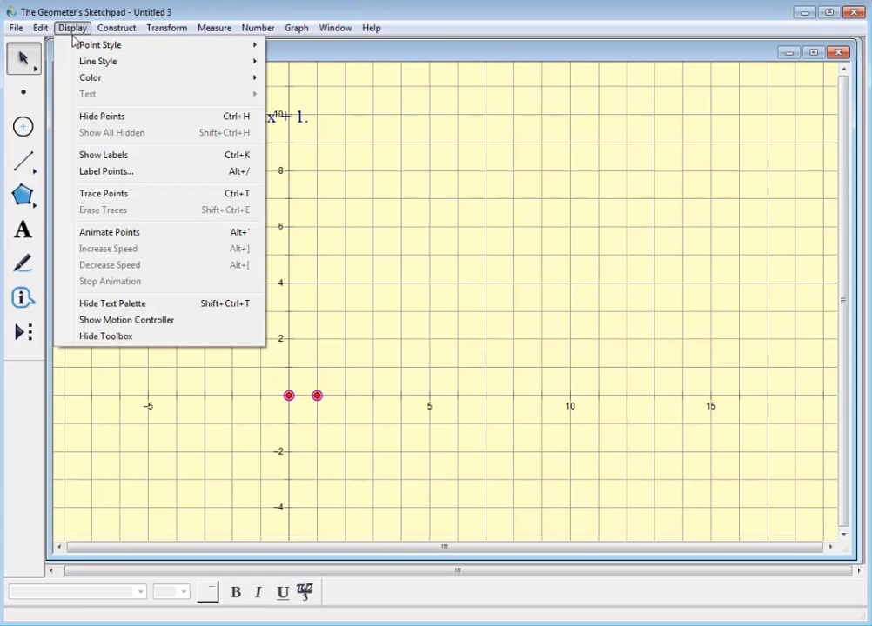
pyautogui.click(92, 116)
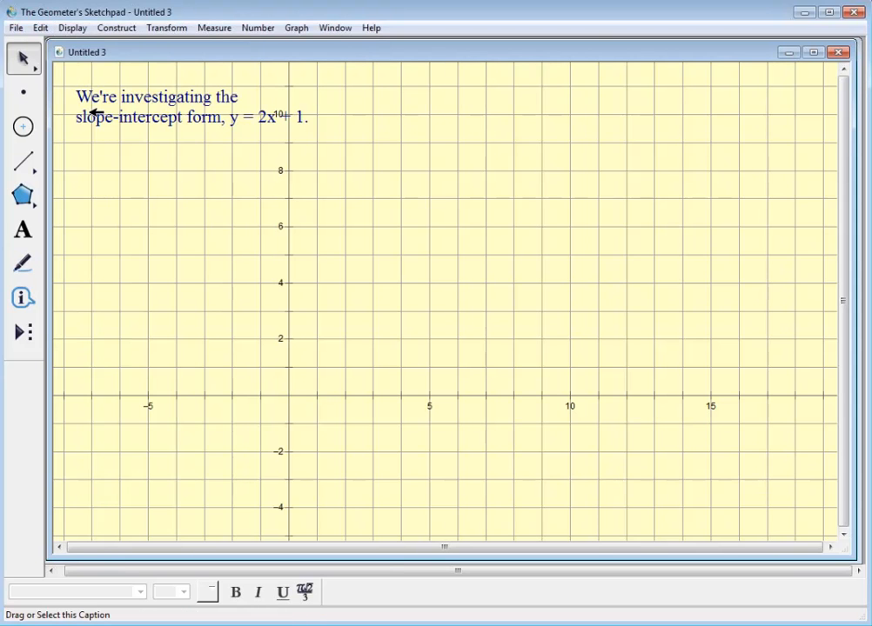
pyautogui.moveTo(112, 95); pyautogui.dragTo(601, 94)
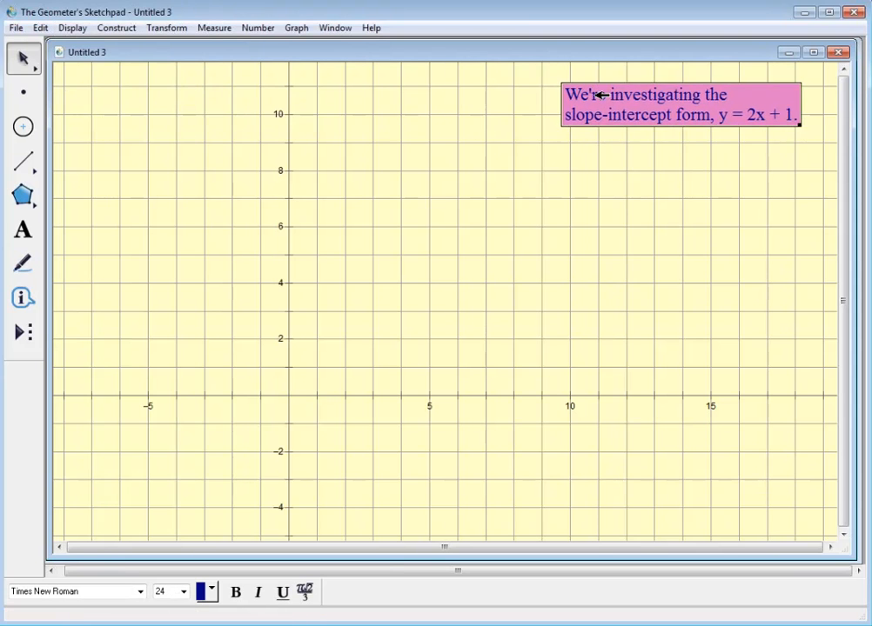
pyautogui.click(541, 195)
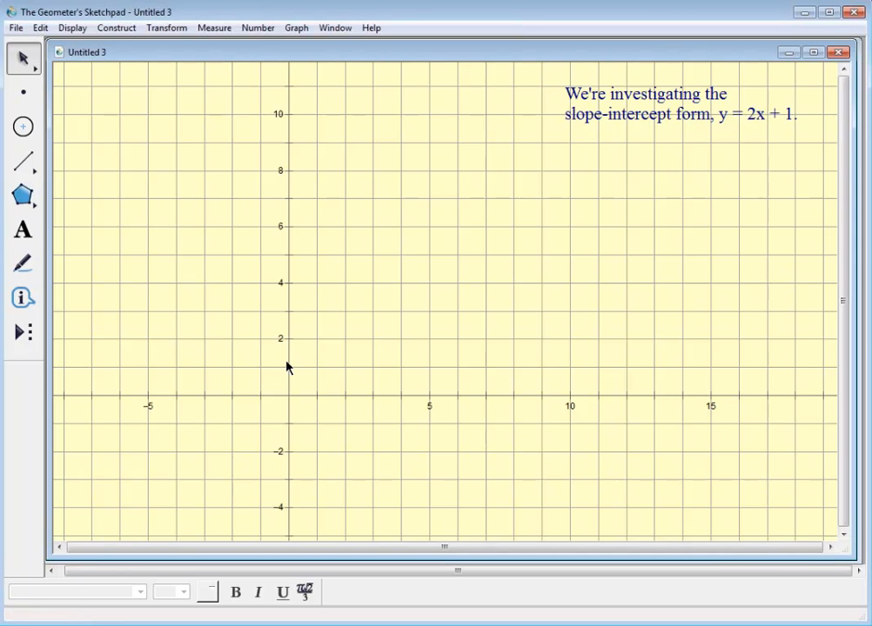
# Step: Add a new line to the caption reading "The y-intercept is (0,1)."
pyautogui.doubleClick(654, 113)
pyautogui.doubleClick(654, 113)
pyautogui.click(796, 113)
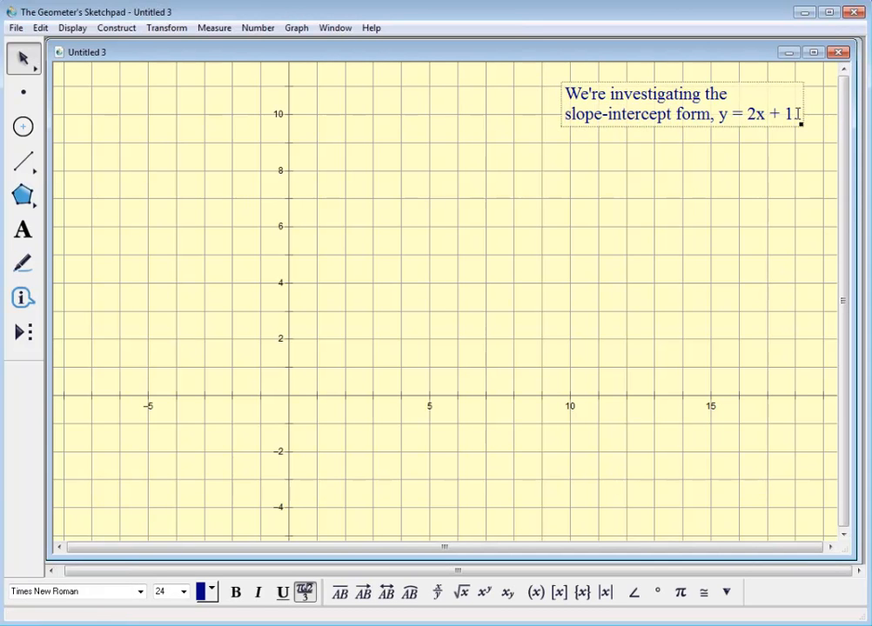
pyautogui.press('Return')
pyautogui.write('The ')
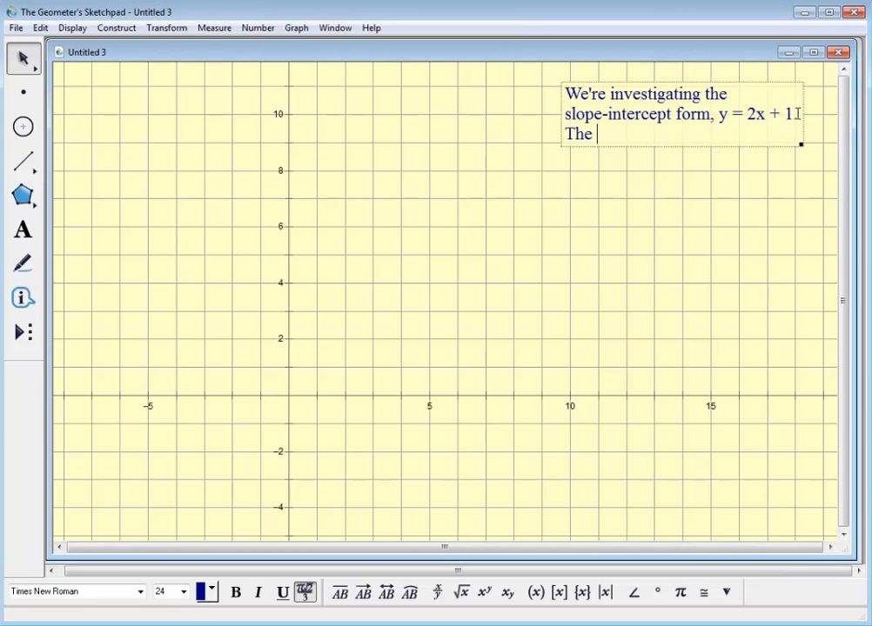
pyautogui.write('y-intercept ')
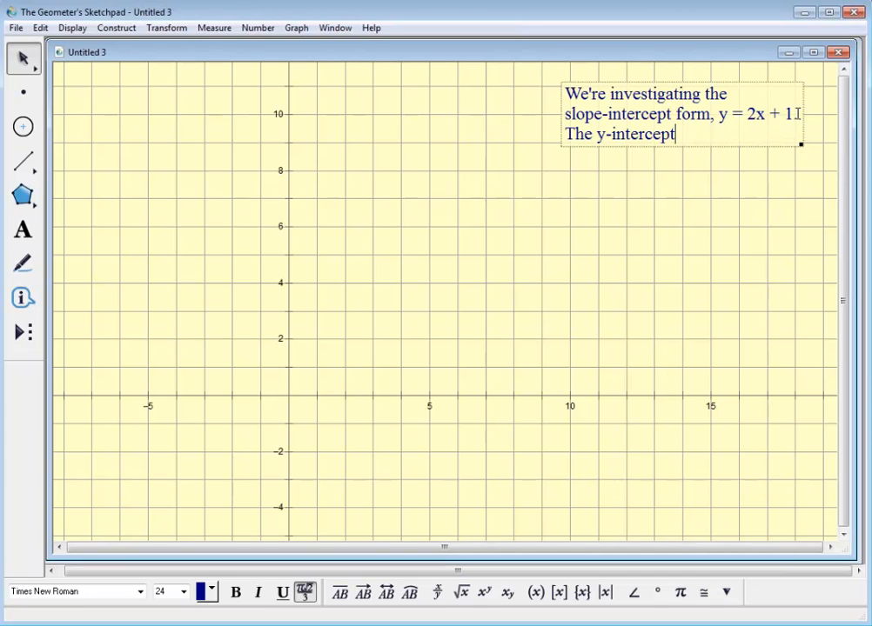
pyautogui.write('is (0,1).')
pyautogui.click(797, 113)
pyautogui.write('.')
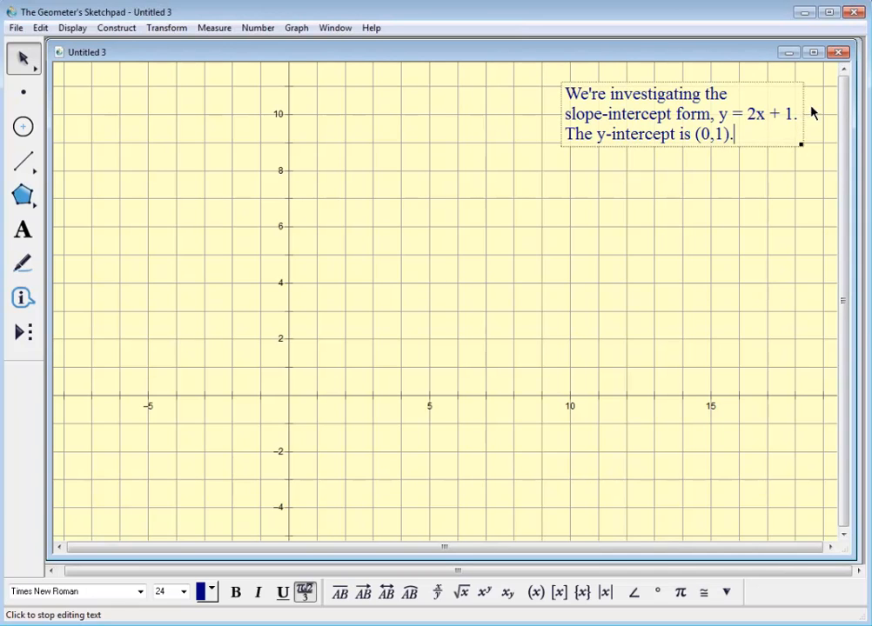
# Step: Italicize x and y in the caption's equation and the y in "y-intercept", and finish editing the caption
pyautogui.doubleClick(721, 116)
pyautogui.doubleClick(760, 113)
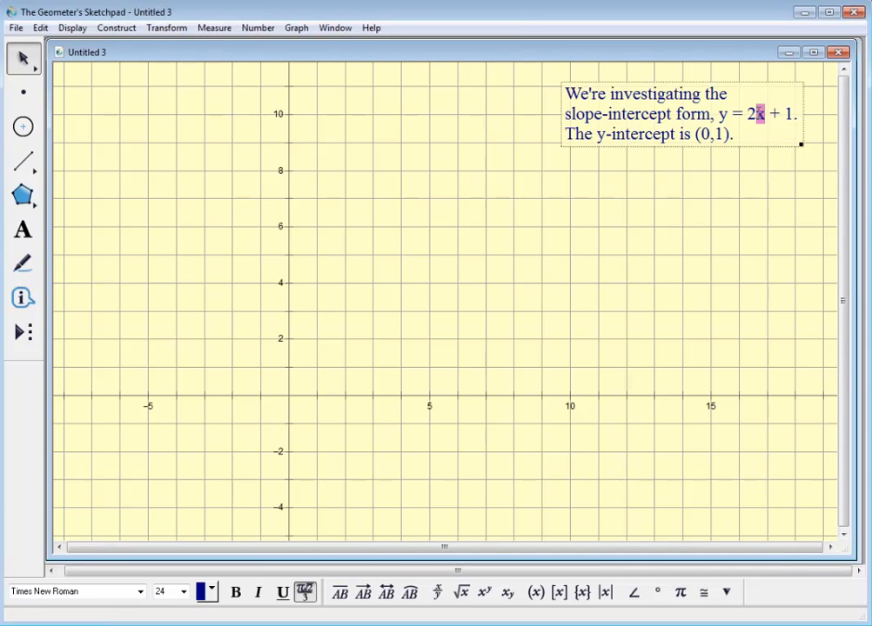
pyautogui.click(256, 592)
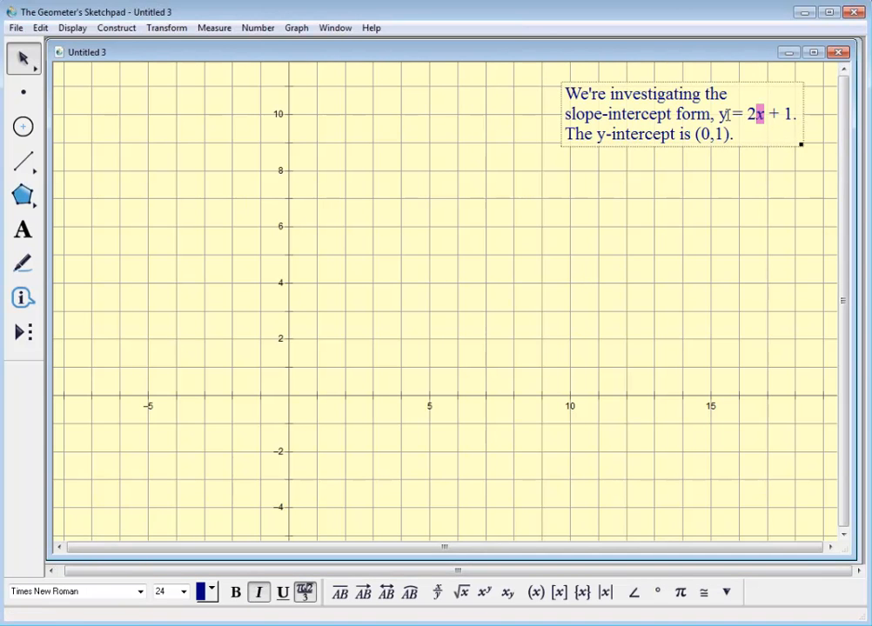
pyautogui.doubleClick(722, 116)
pyautogui.click(258, 592)
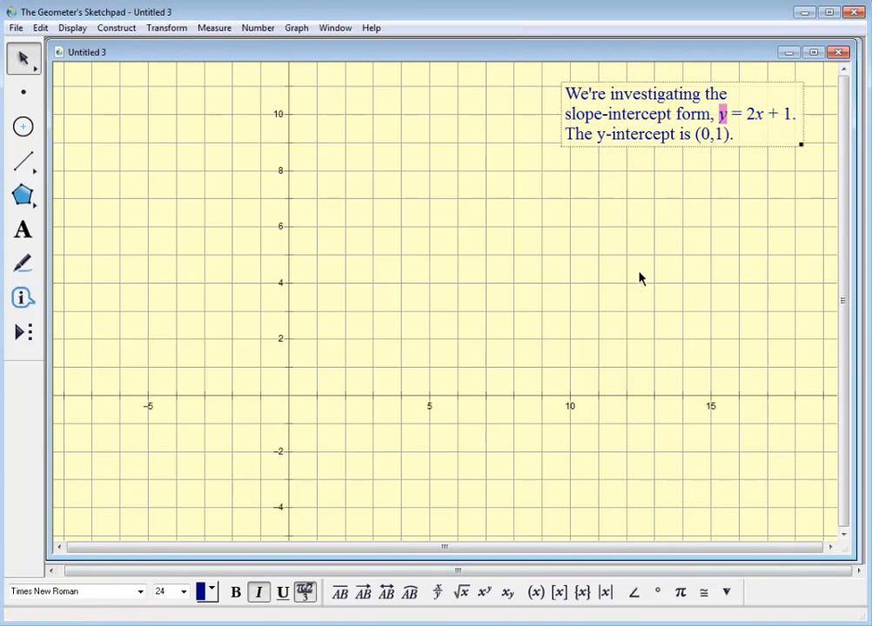
pyautogui.doubleClick(601, 134)
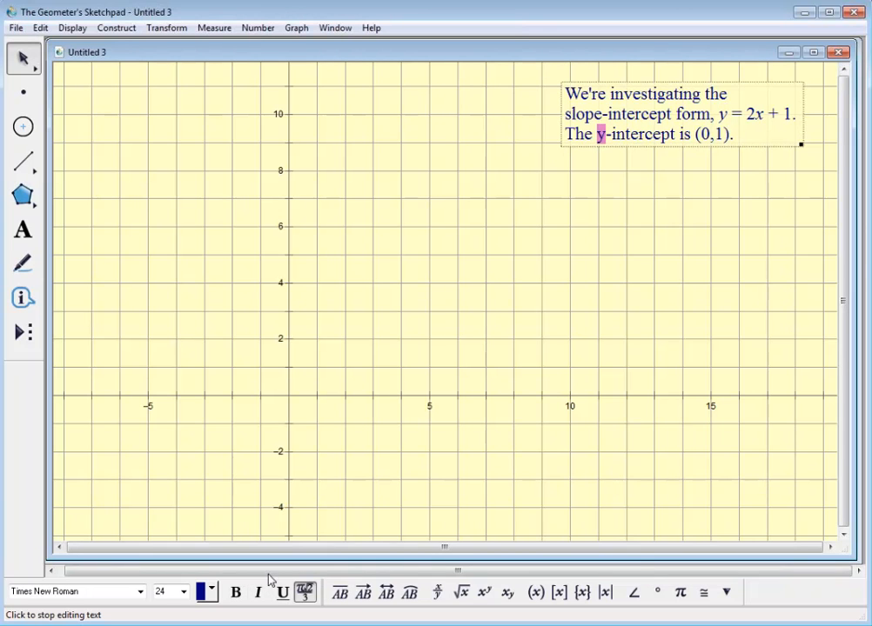
pyautogui.click(258, 598)
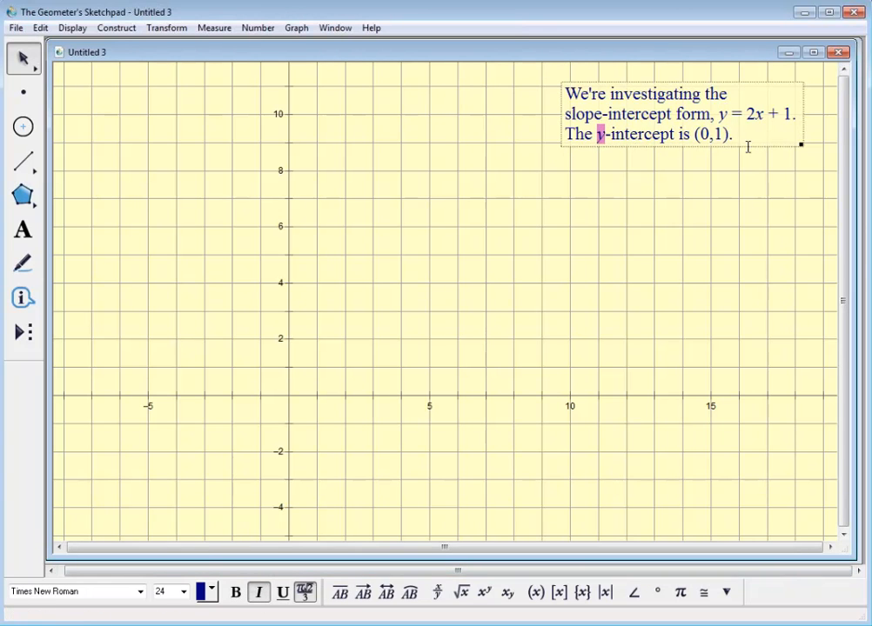
pyautogui.click(745, 190)
pyautogui.click(744, 191)
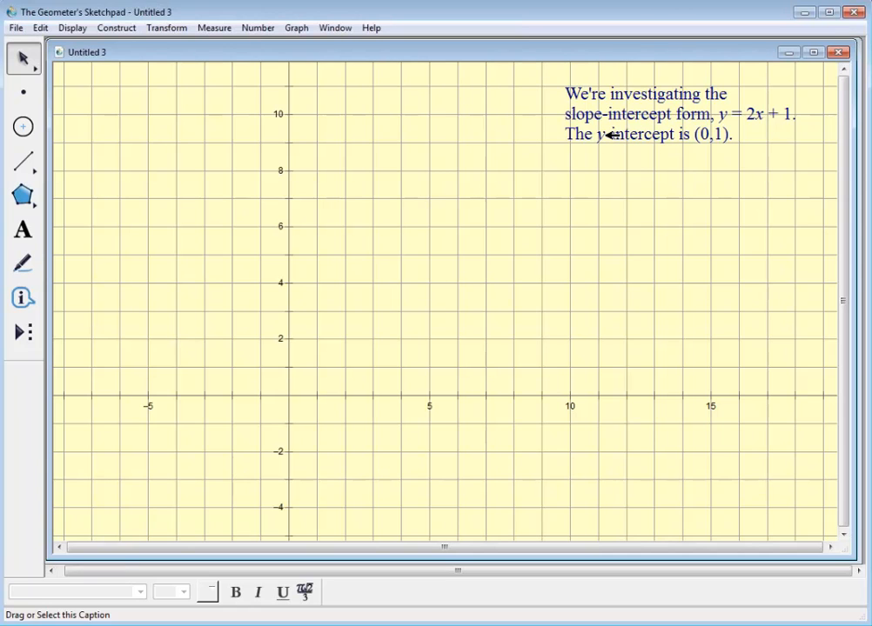
pyautogui.click(296, 28)
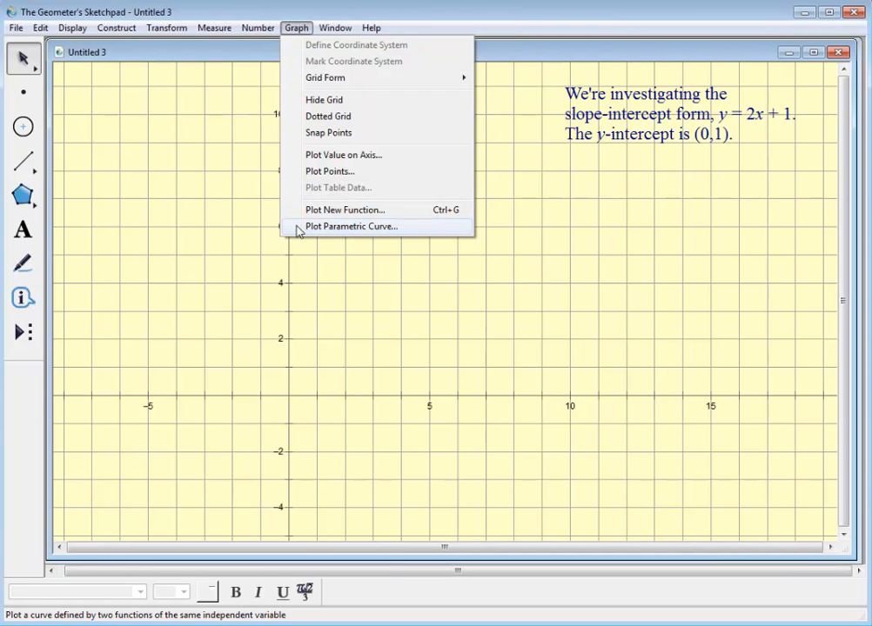
pyautogui.click(321, 156)
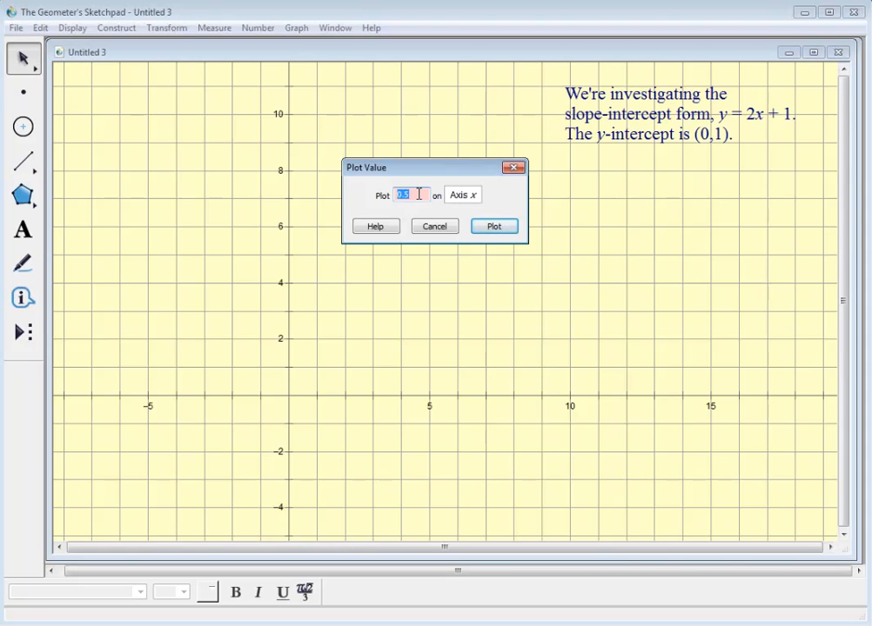
pyautogui.write('1')
pyautogui.click(459, 193)
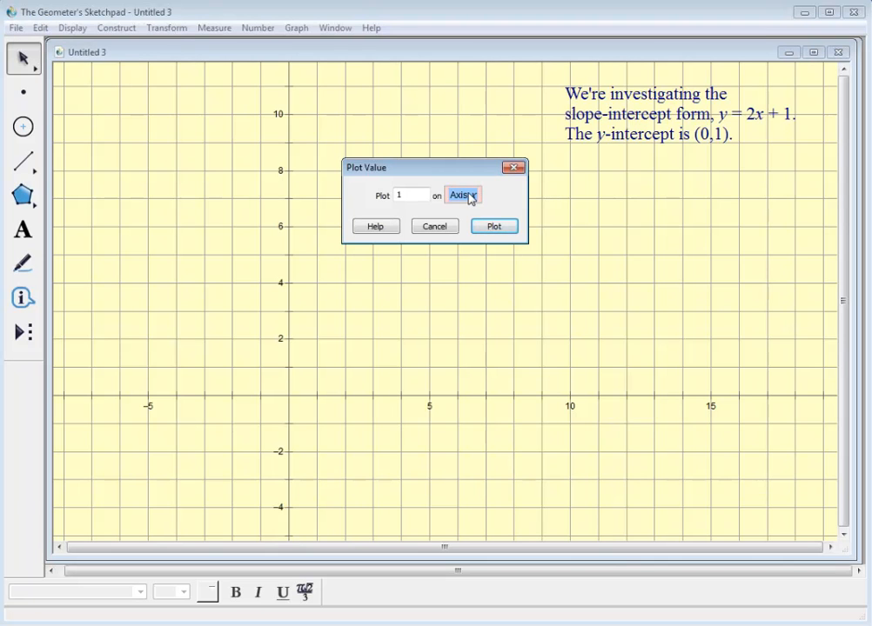
pyautogui.click(435, 226)
# Step: Plot the point (0, 1) in rectangular coordinates on the grid and deselect it
pyautogui.click(296, 29)
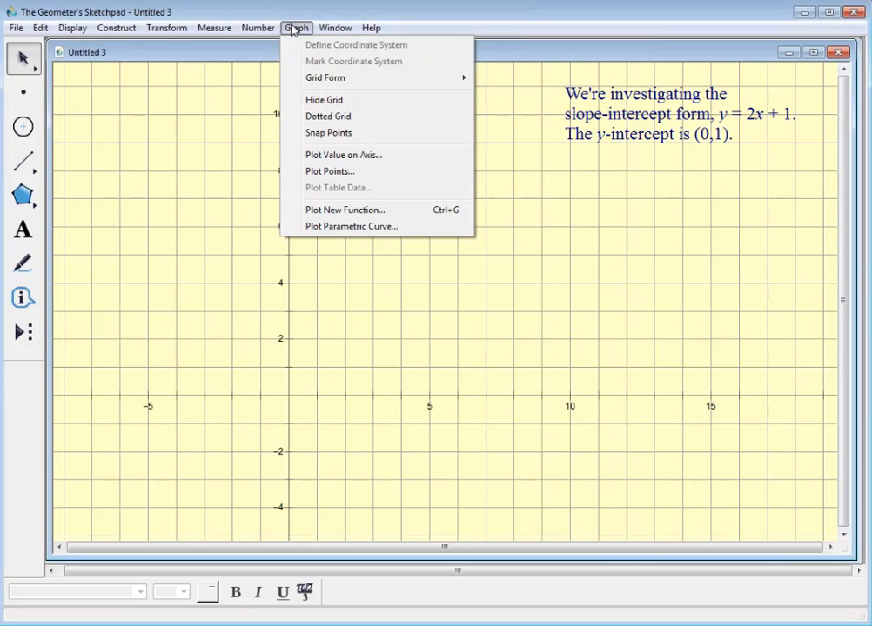
pyautogui.click(329, 174)
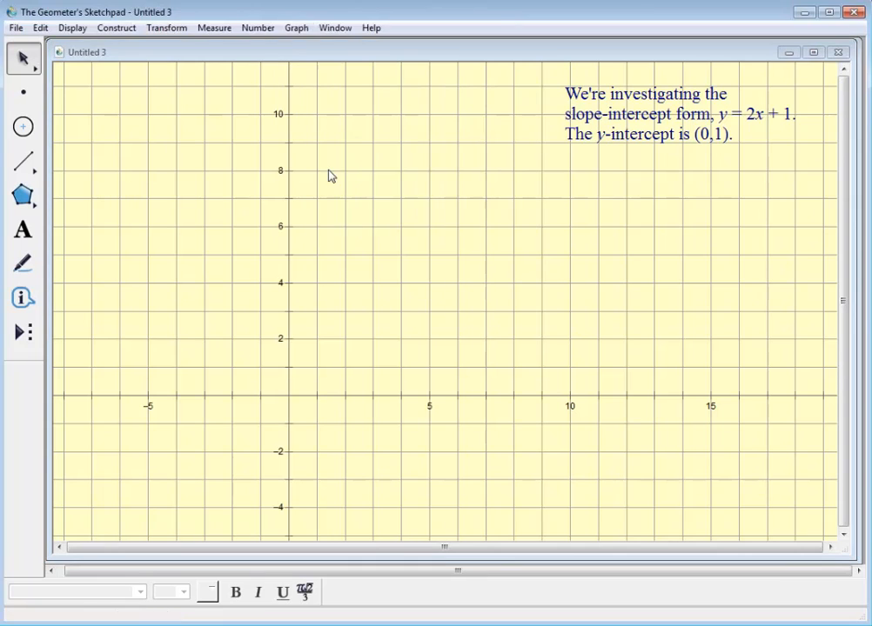
pyautogui.write('0')
pyautogui.press('Tab')
pyautogui.write('1')
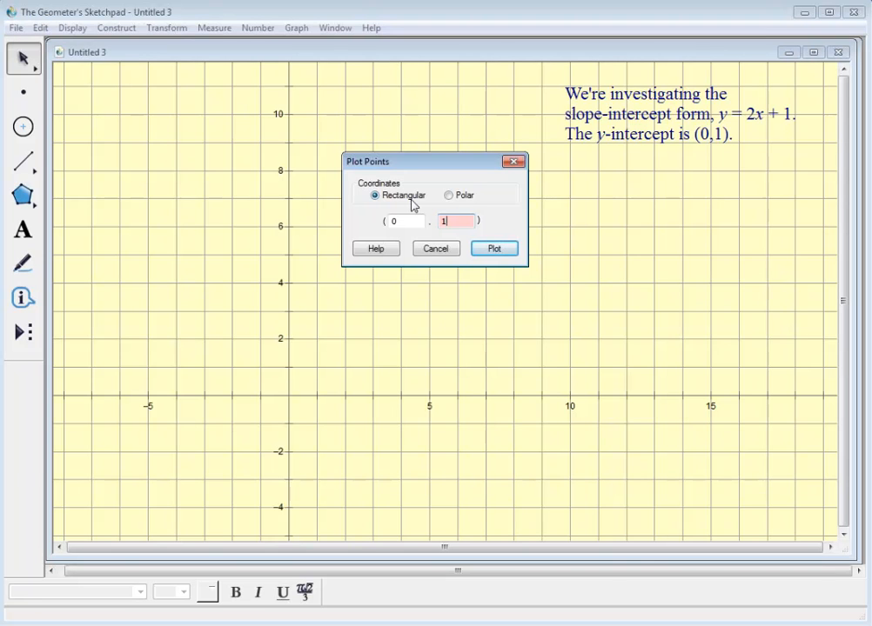
pyautogui.click(483, 251)
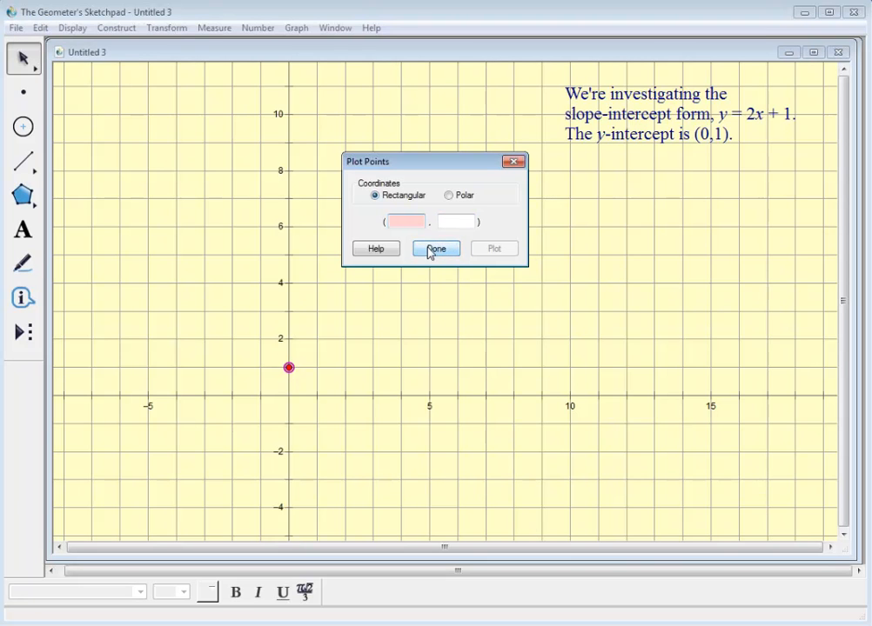
pyautogui.click(429, 251)
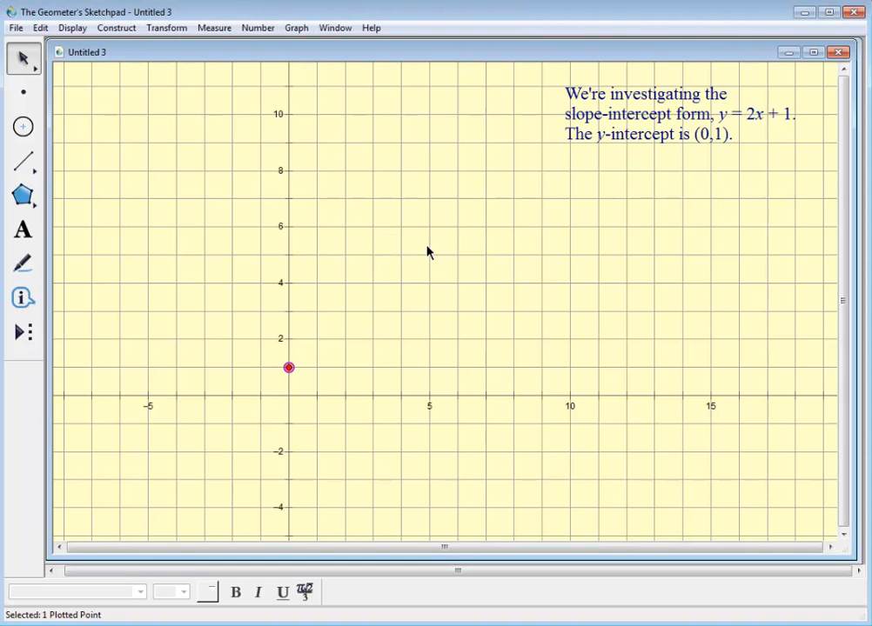
pyautogui.press('Escape')
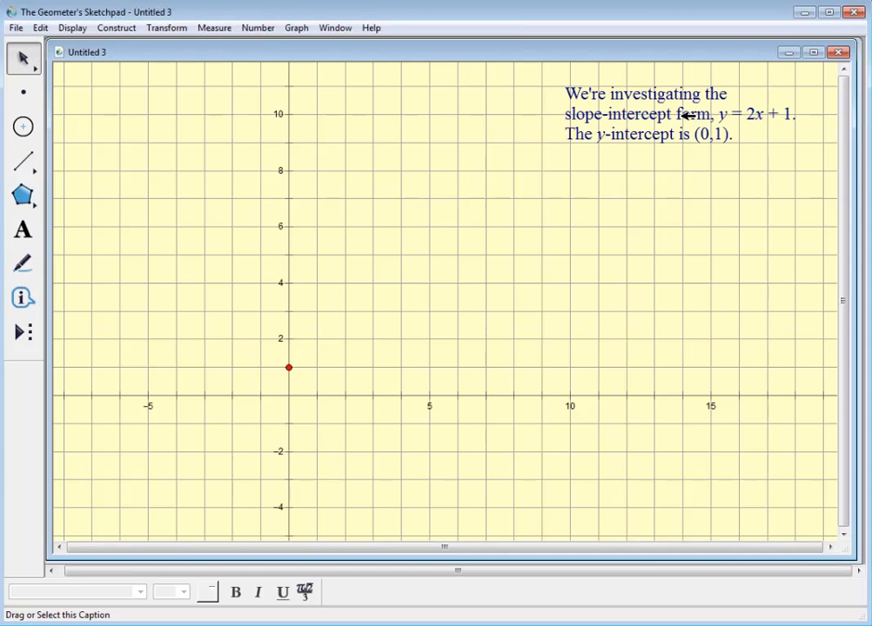
# Step: Add a new line to the caption reading "The slope is 2/1.", with 2/1 as a stacked fraction, and finish editing
pyautogui.click(712, 133)
pyautogui.doubleClick(712, 133)
pyautogui.click(745, 138)
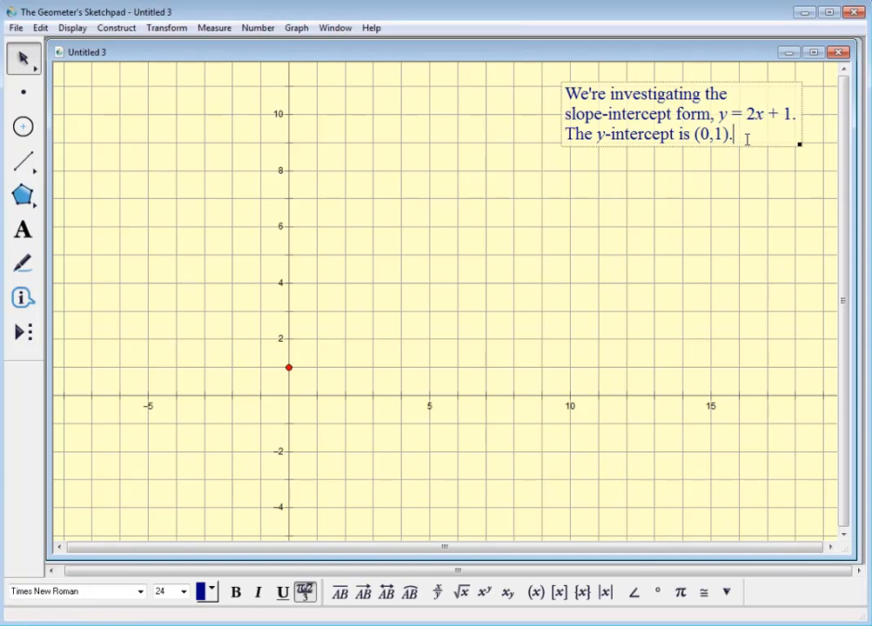
pyautogui.press('Return')
pyautogui.write('The')
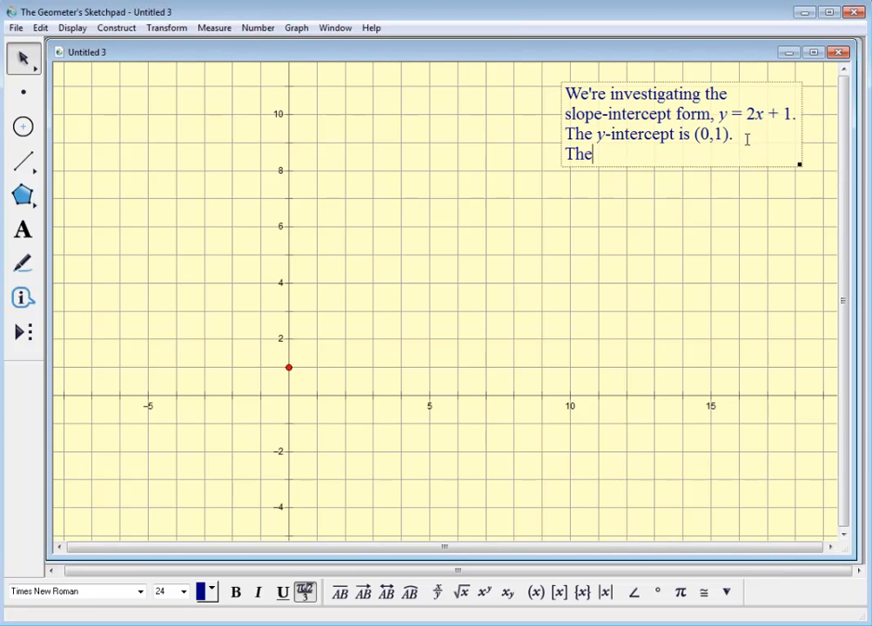
pyautogui.write(' slope is')
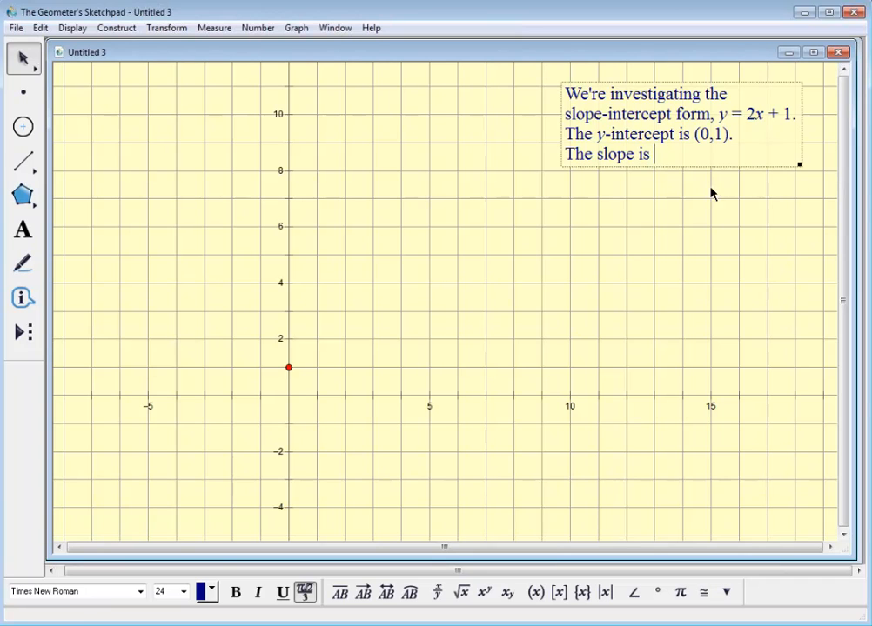
pyautogui.click(437, 594)
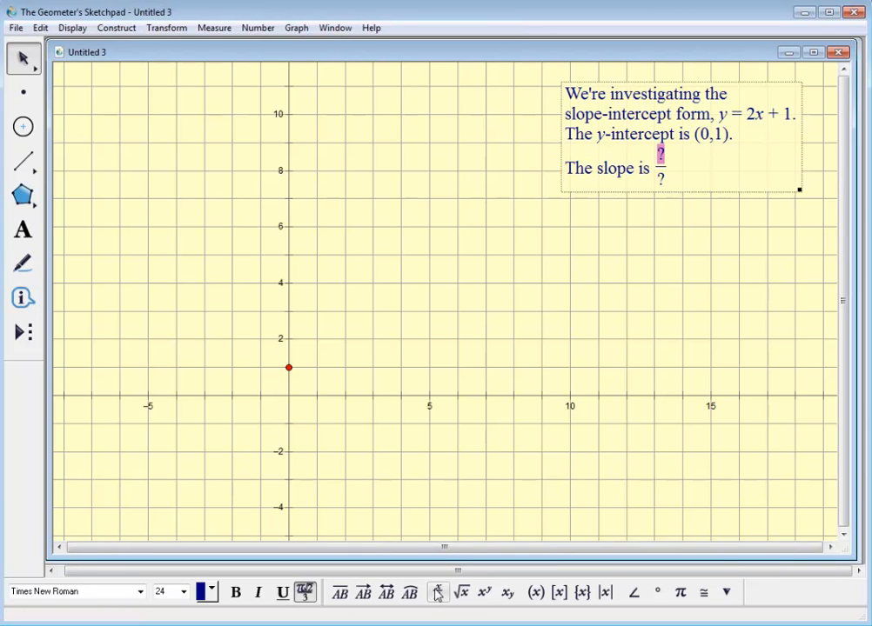
pyautogui.write('2/')
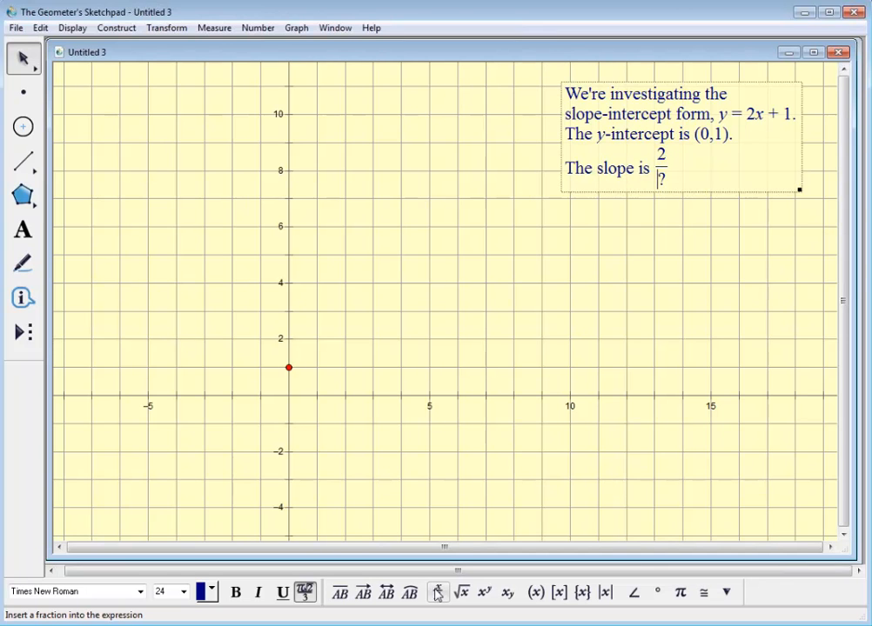
pyautogui.write('1')
pyautogui.press('Right')
pyautogui.write('.')
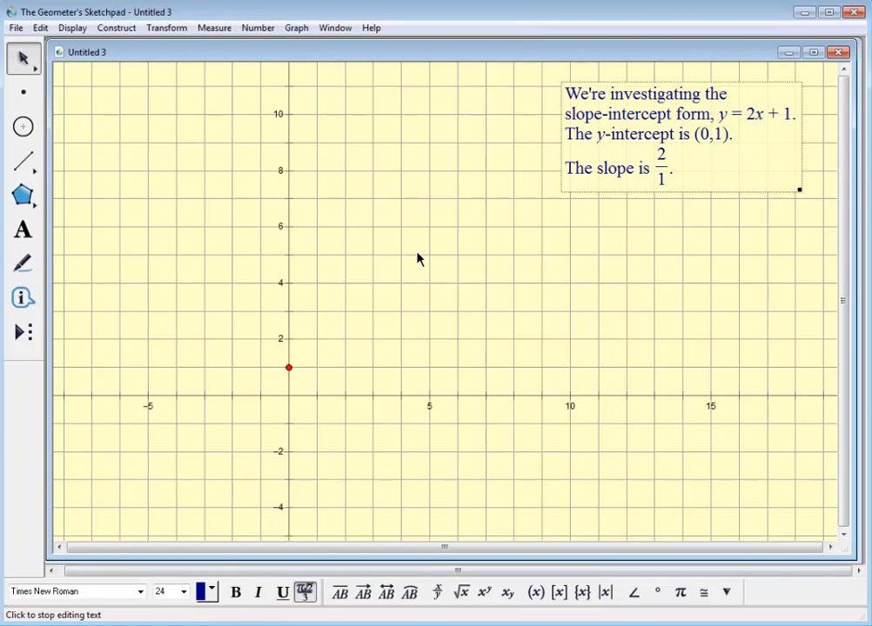
pyautogui.click(416, 259)
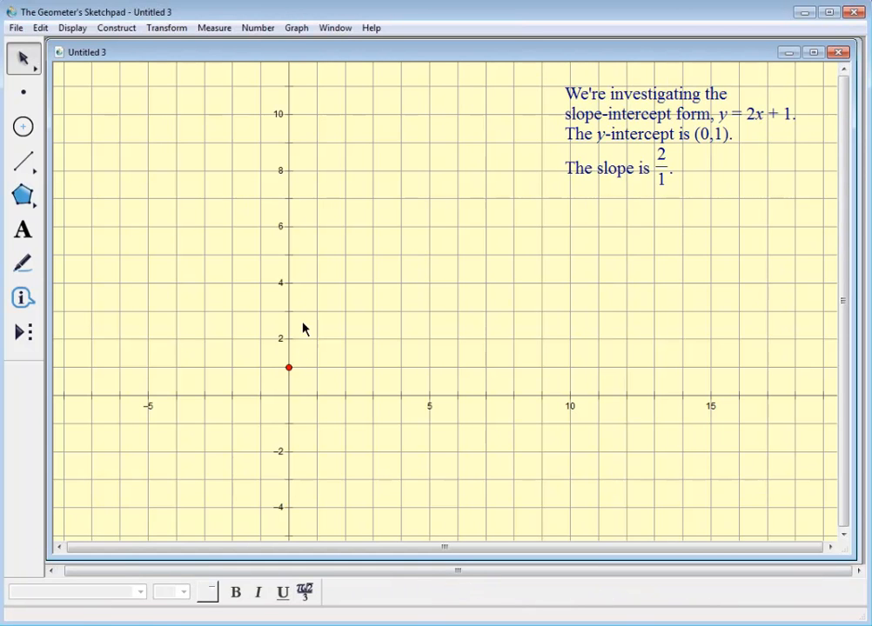
# Step: Translate the plotted y-intercept point by a rectangular vector of 1 cm horizontally and 2 cm vertically
pyautogui.click(290, 367)
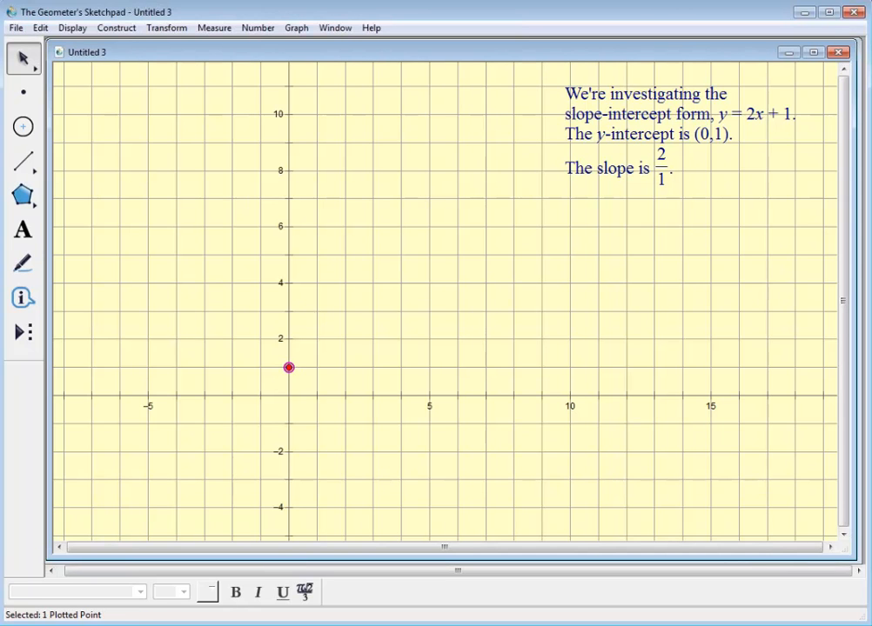
pyautogui.click(161, 28)
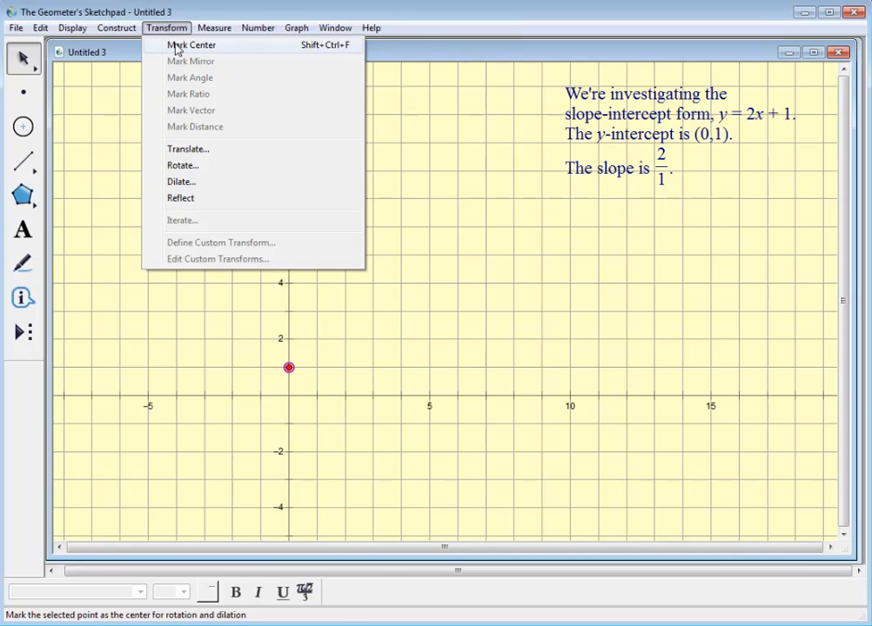
pyautogui.click(173, 151)
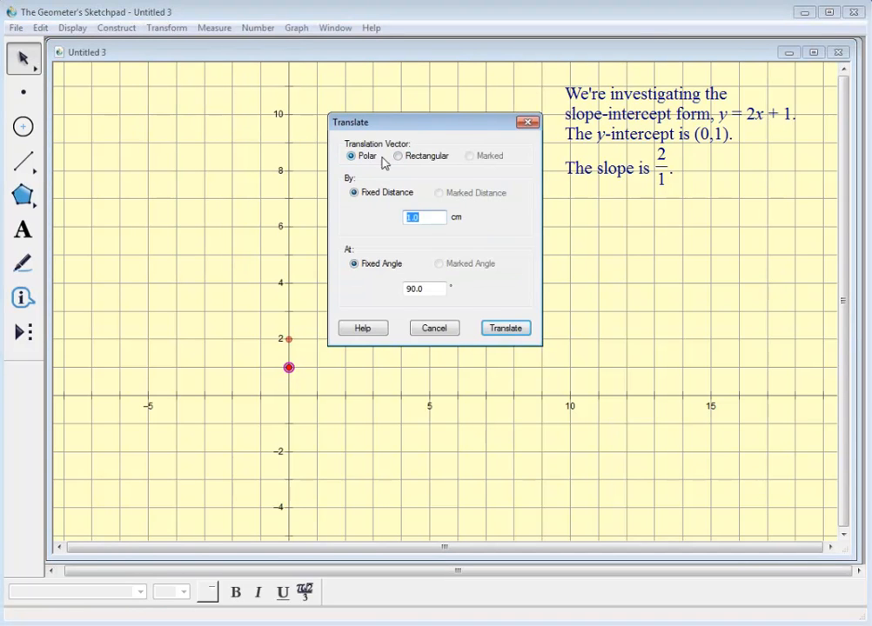
pyautogui.click(398, 157)
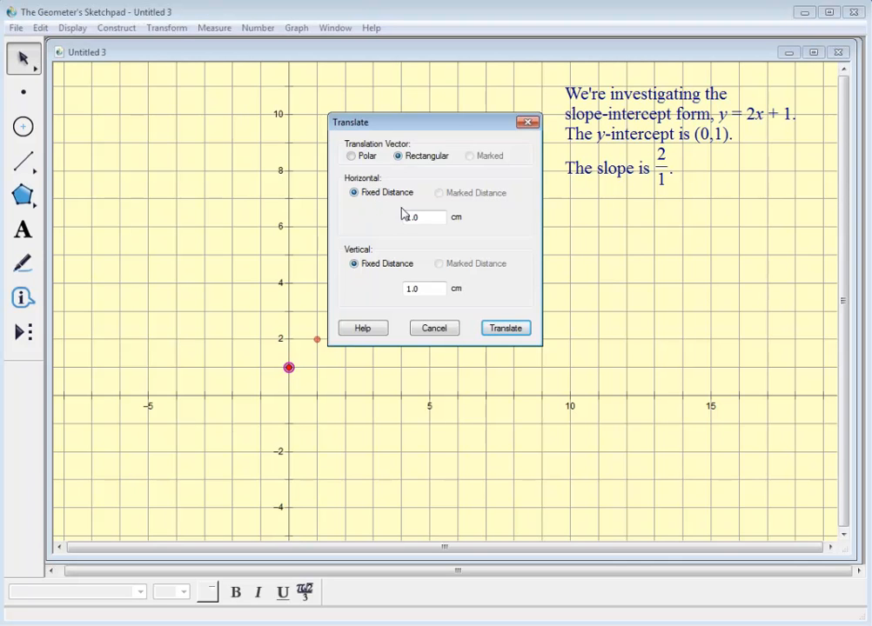
pyautogui.doubleClick(413, 289)
pyautogui.write('2')
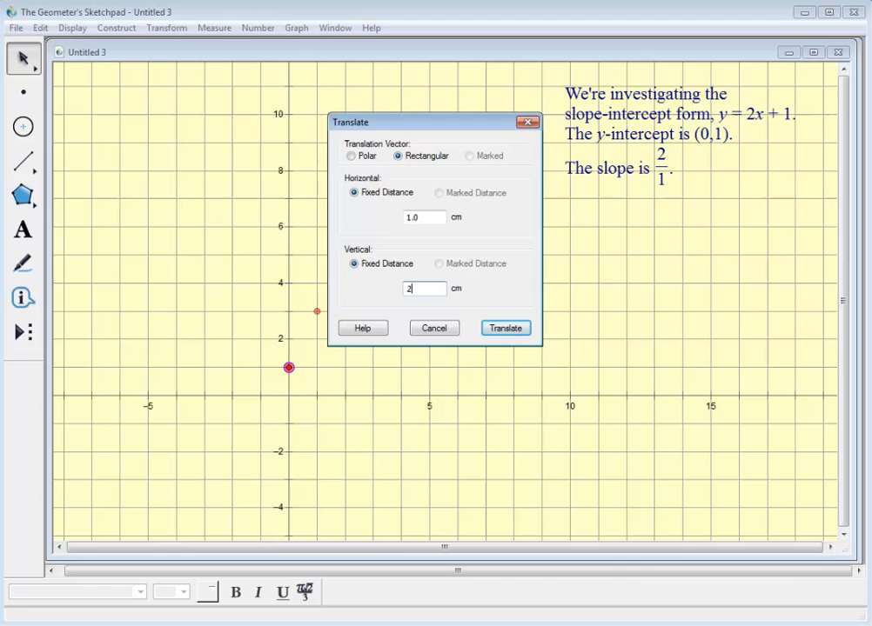
pyautogui.click(499, 329)
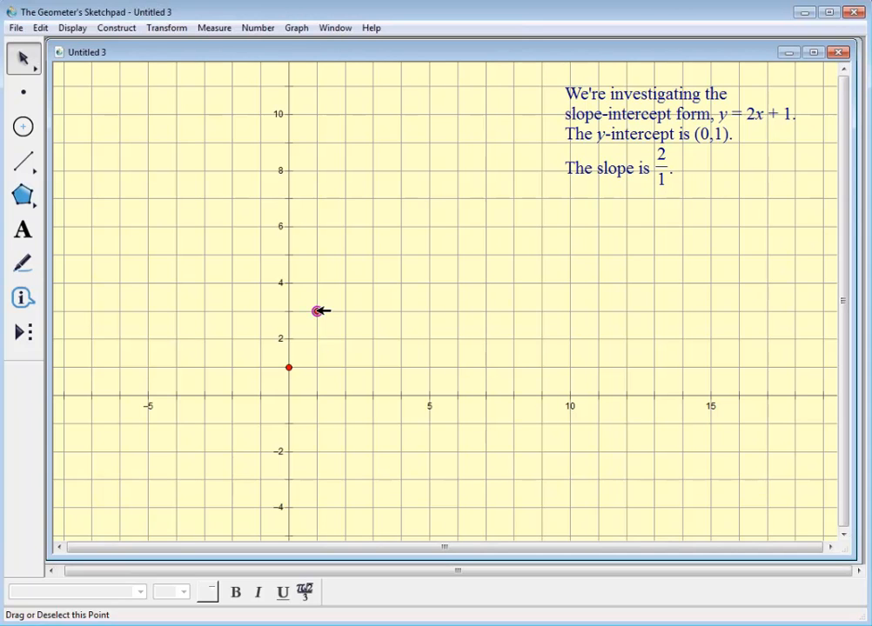
# Step: Translate the resulting image point by the same rectangular vector, 1.0 cm horizontally and 2.0 cm vertically
pyautogui.click(166, 27)
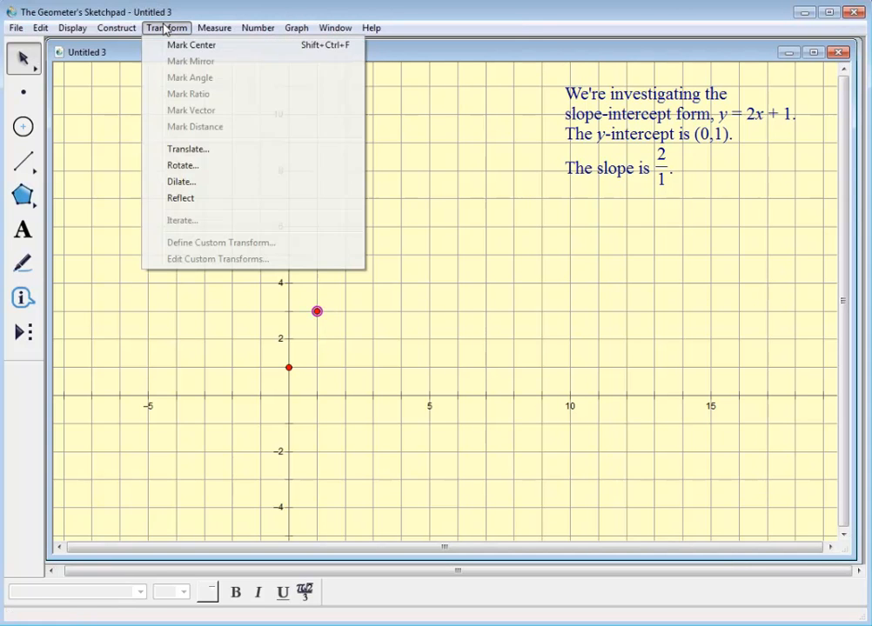
pyautogui.click(188, 149)
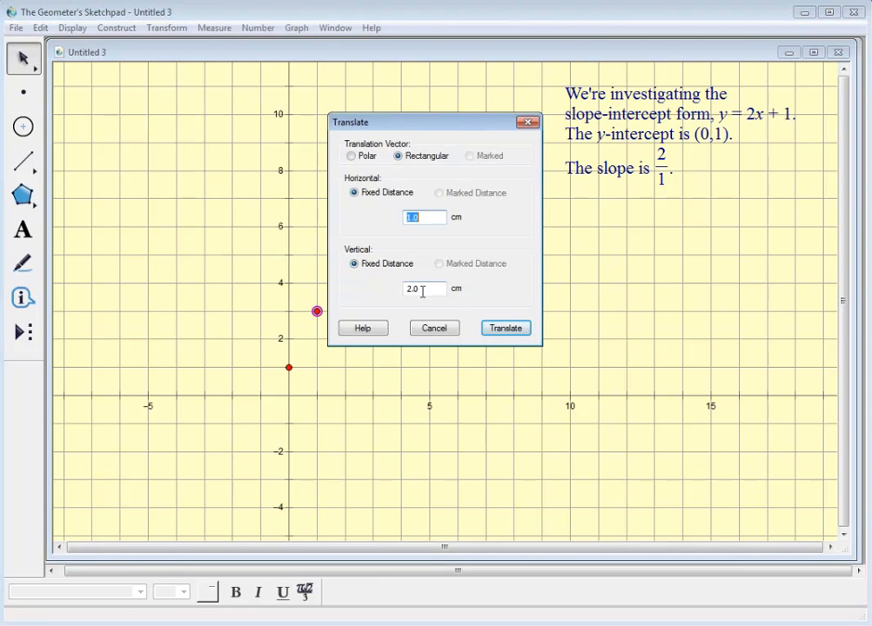
pyautogui.click(500, 329)
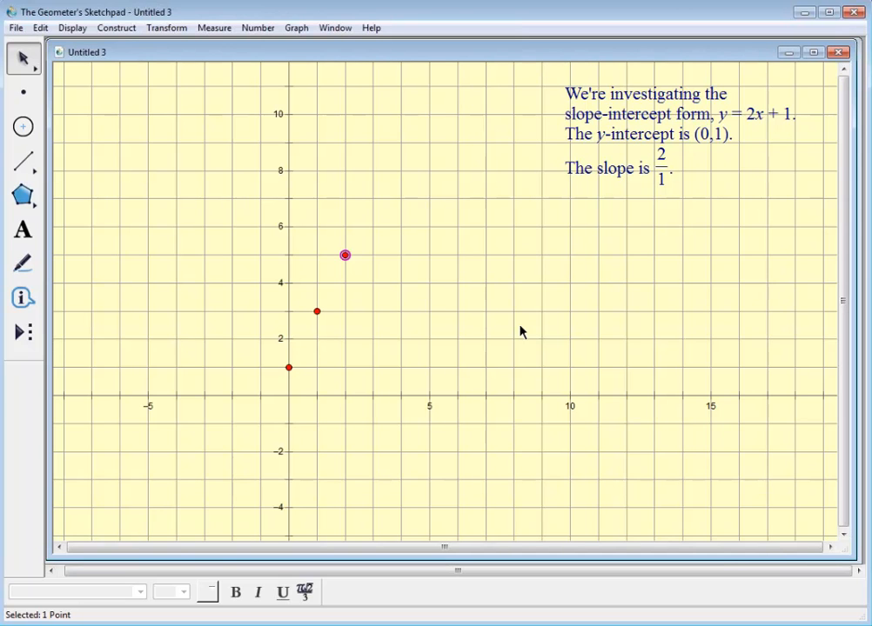
# Step: Draw a straight line through the two translated points with the Line tool, and delete that line again
pyautogui.click(317, 310)
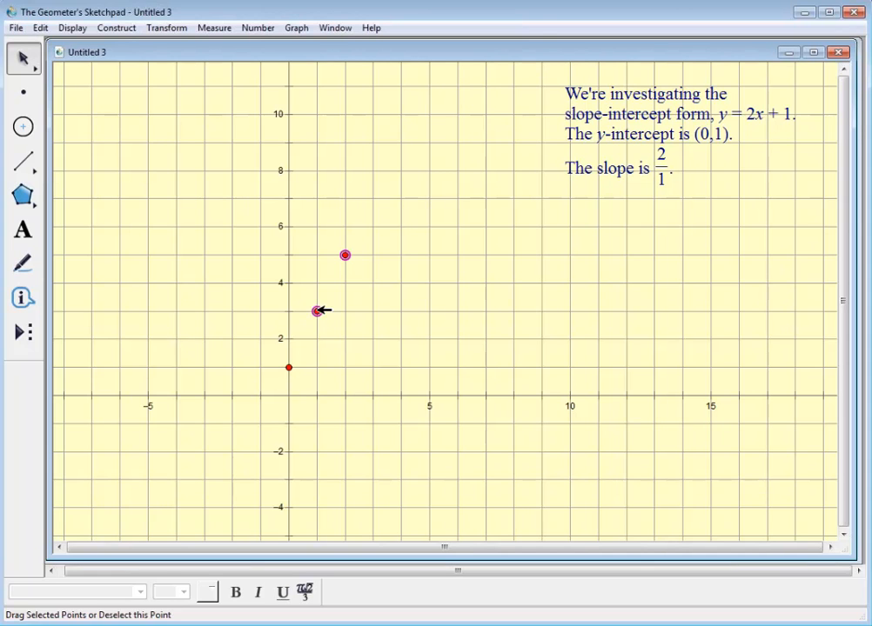
pyautogui.click(26, 163)
pyautogui.moveTo(31, 166); pyautogui.dragTo(123, 164)
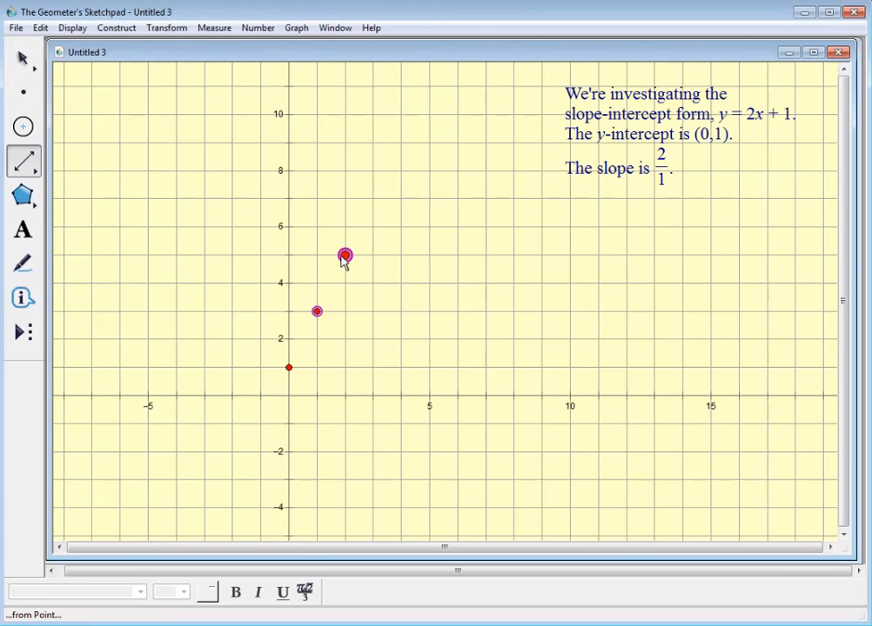
pyautogui.moveTo(345, 256); pyautogui.dragTo(317, 317)
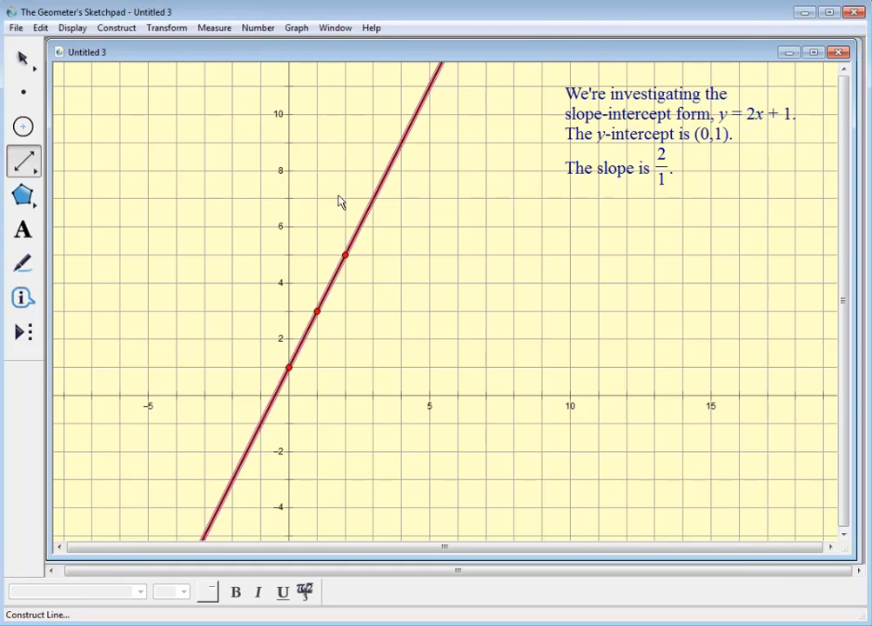
pyautogui.click(22, 59)
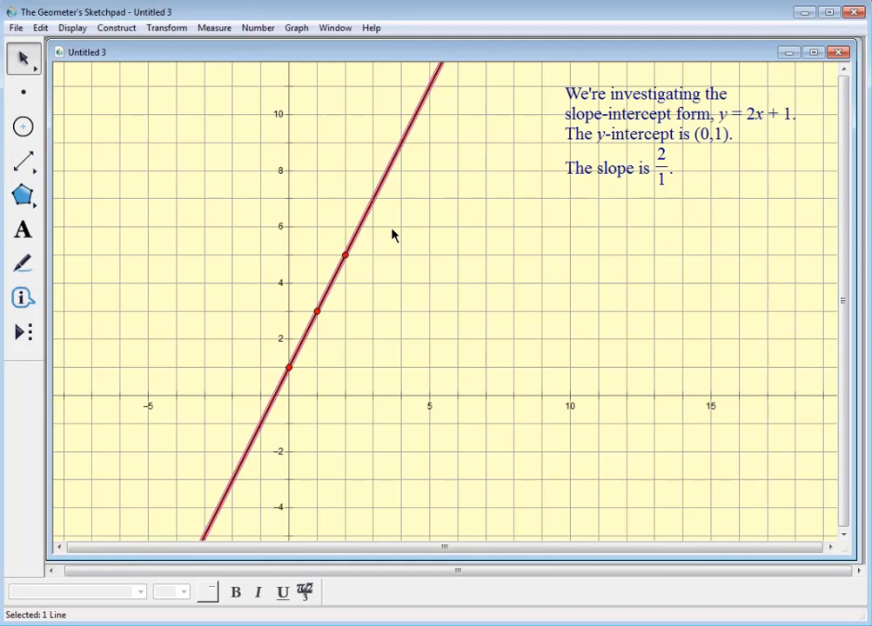
pyautogui.click(448, 255)
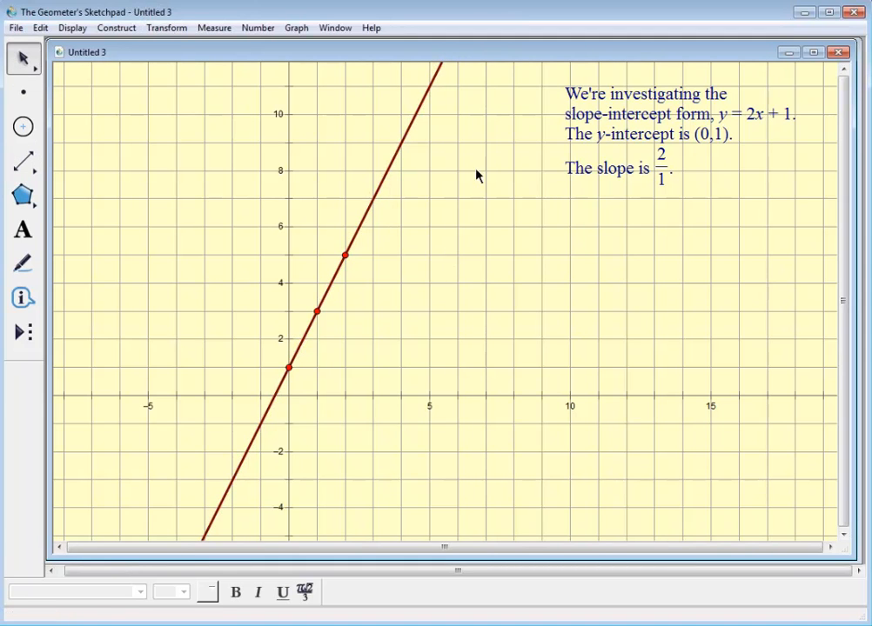
pyautogui.click(377, 184)
pyautogui.press('Delete')
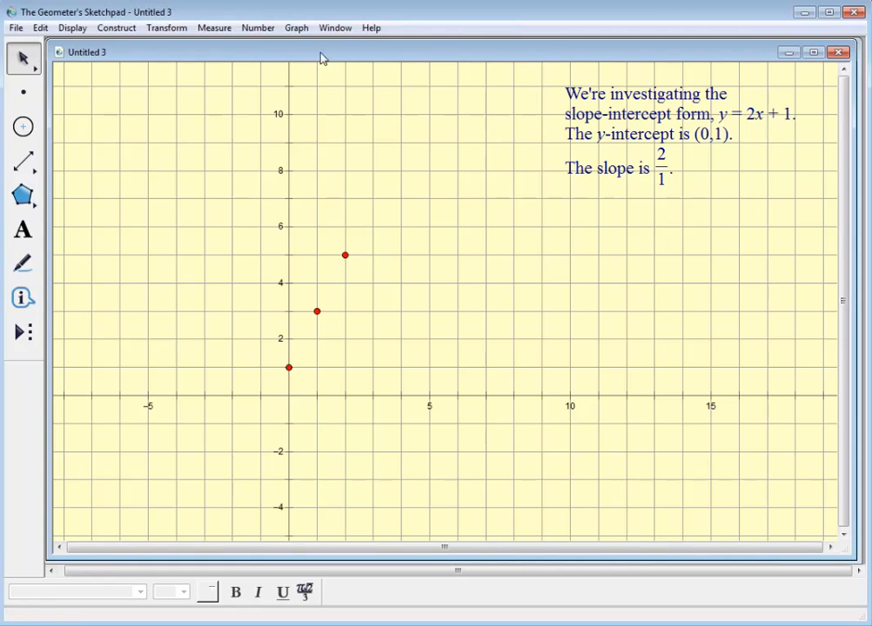
# Step: Plot the new function f(x) = 2x + 1 on the grid
pyautogui.click(300, 29)
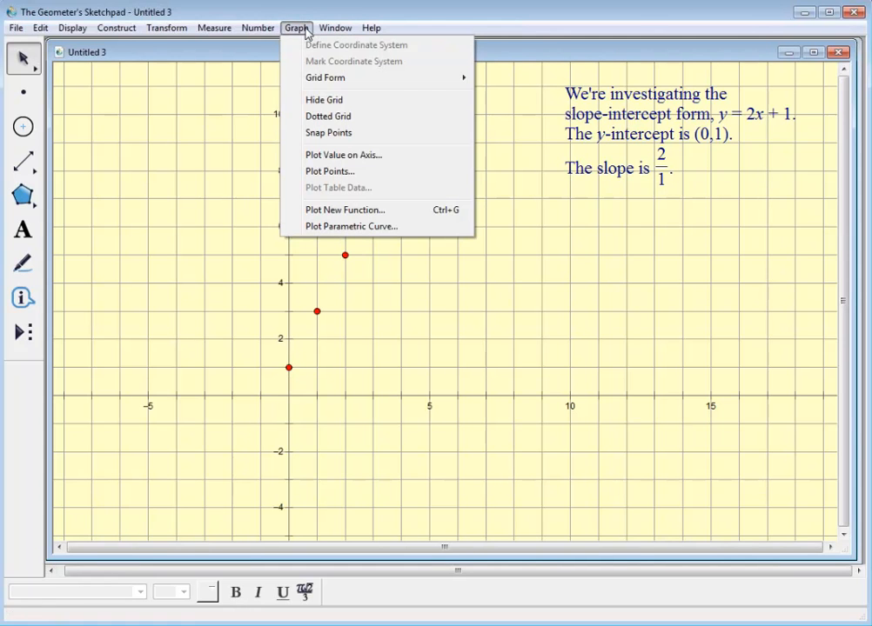
pyautogui.click(307, 211)
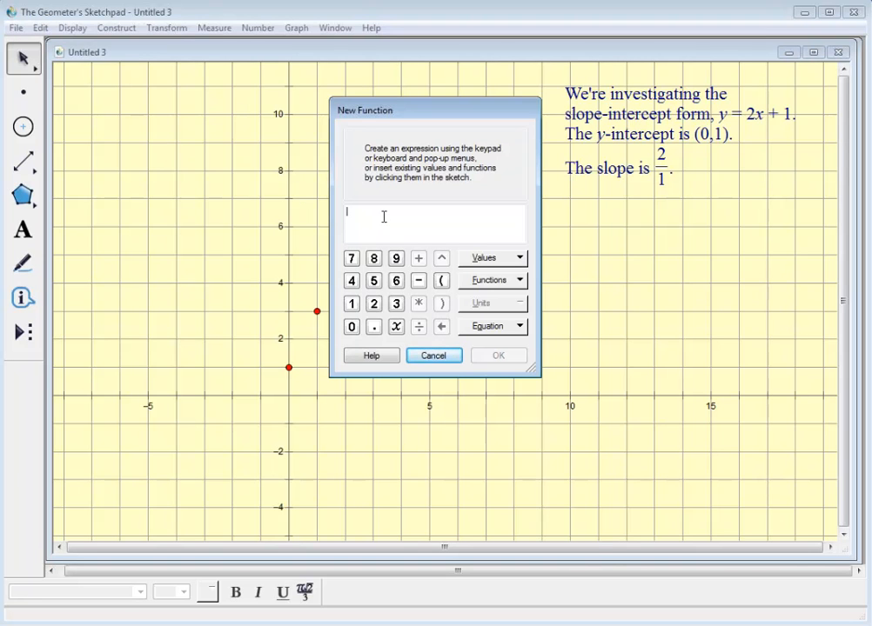
pyautogui.write('2x + 1')
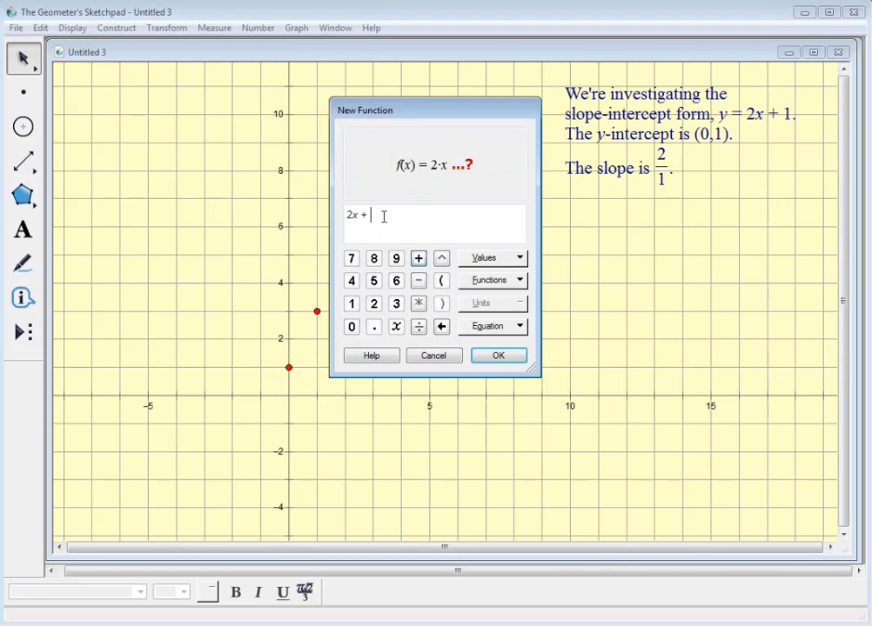
pyautogui.click(484, 356)
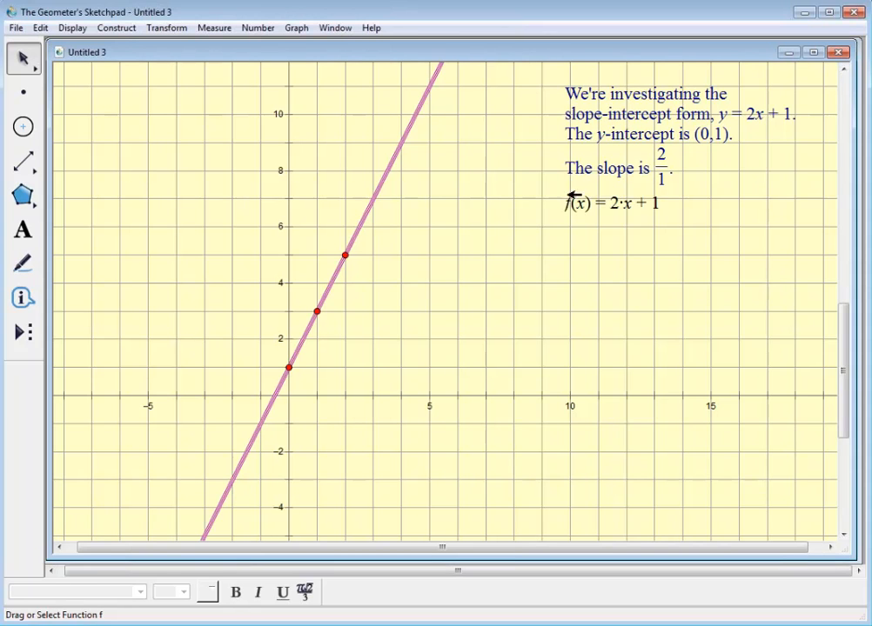
# Step: Set the line style of the plotted function graph to Medium thickness
pyautogui.click(72, 28)
pyautogui.moveTo(98, 63)
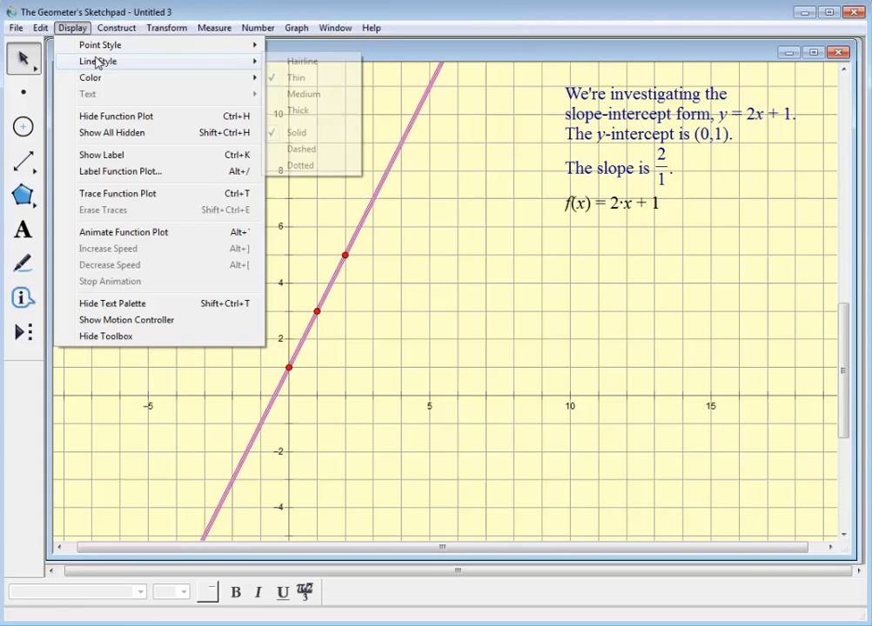
pyautogui.click(315, 93)
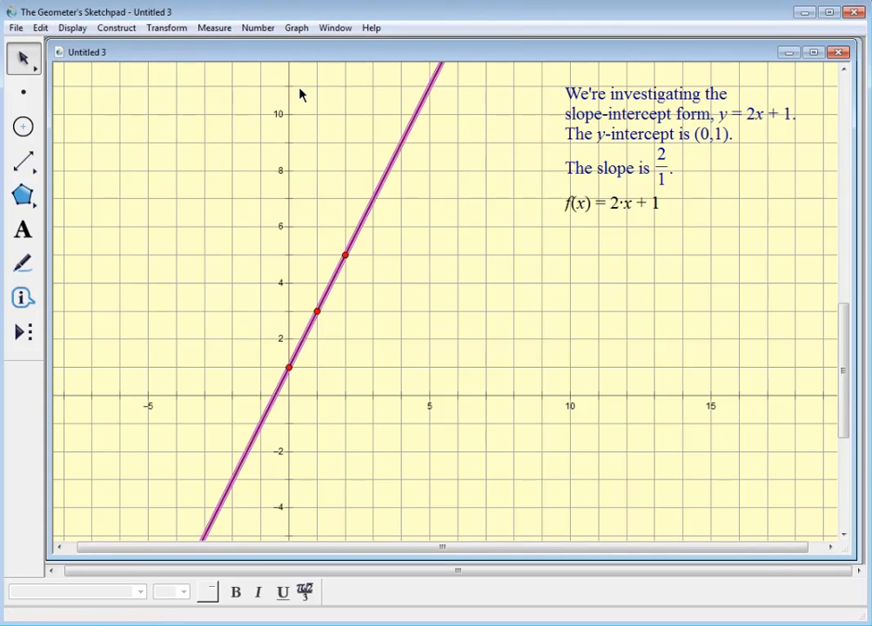
pyautogui.click(399, 265)
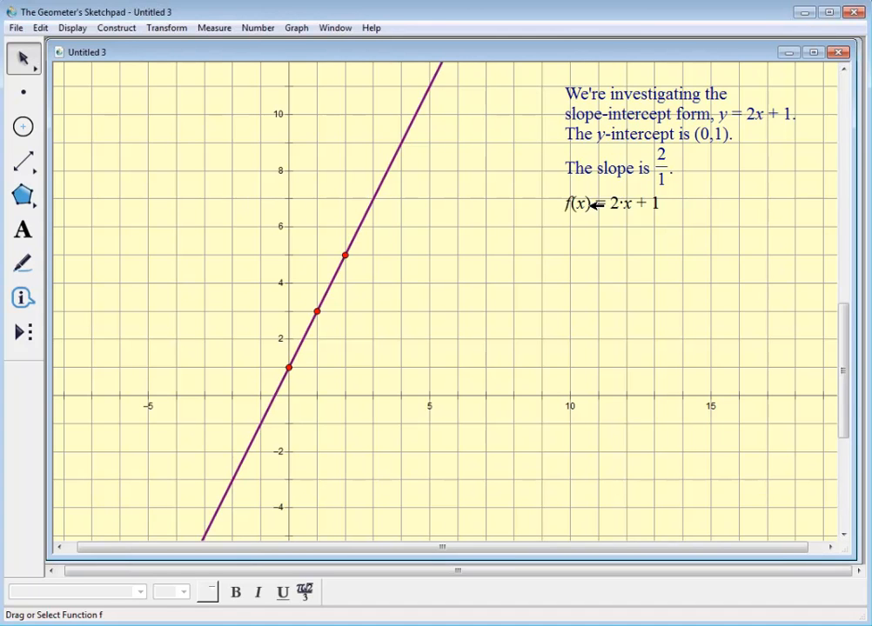
# Step: Edit the function 2x + 1 so its equation is shown in y = notation instead of f(x) notation
pyautogui.doubleClick(594, 204)
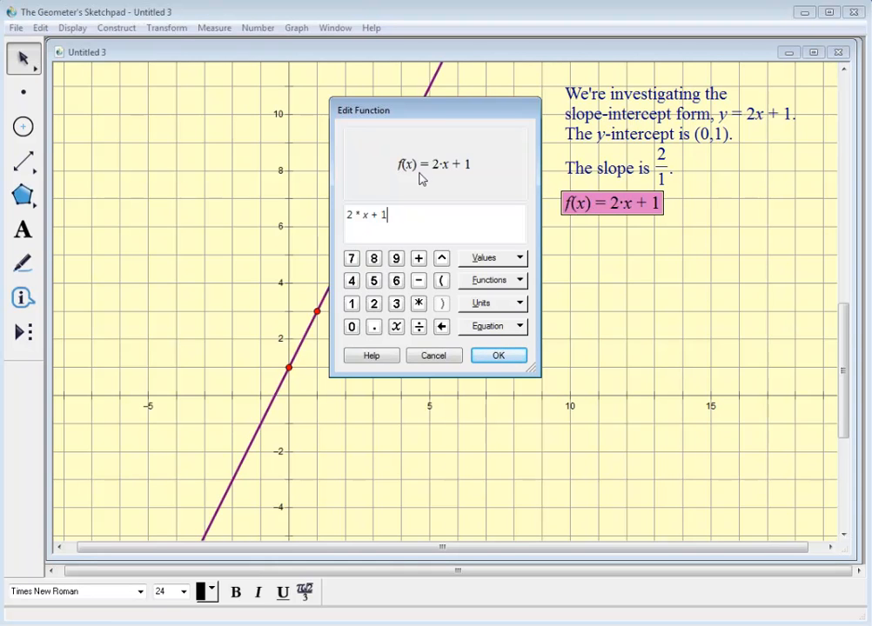
pyautogui.click(501, 329)
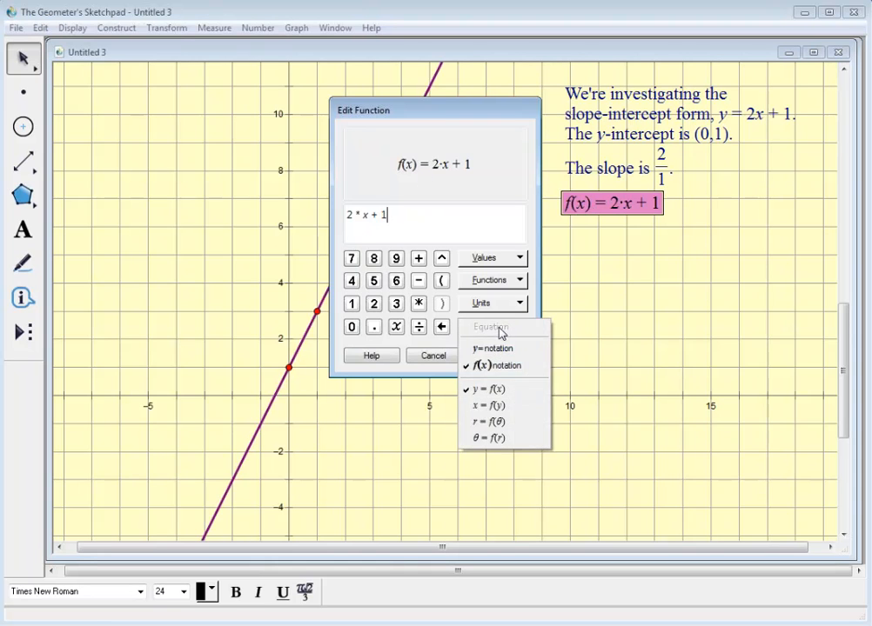
pyautogui.click(493, 351)
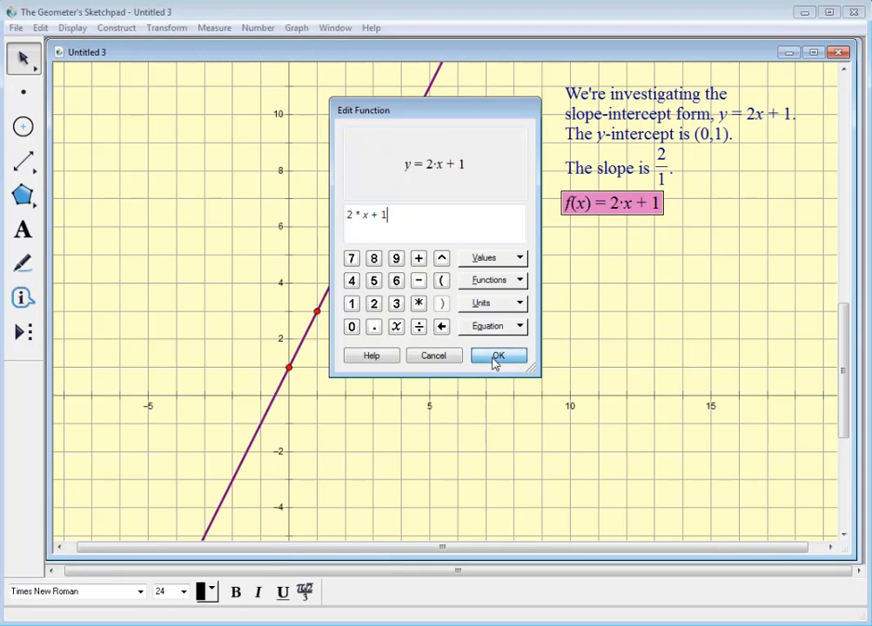
pyautogui.click(495, 357)
pyautogui.click(621, 288)
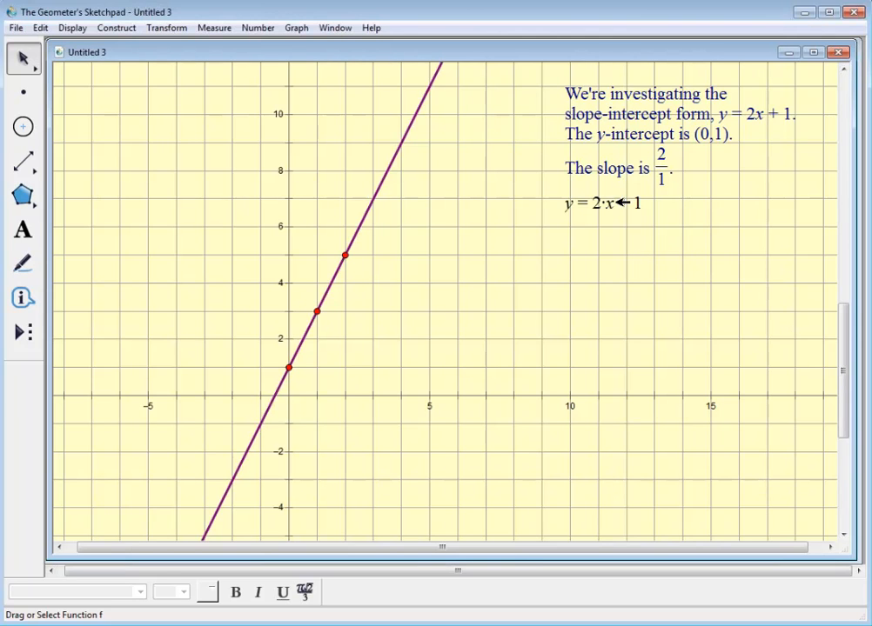
# Step: Create a new unitless parameter named m with the value 1.0
pyautogui.click(257, 32)
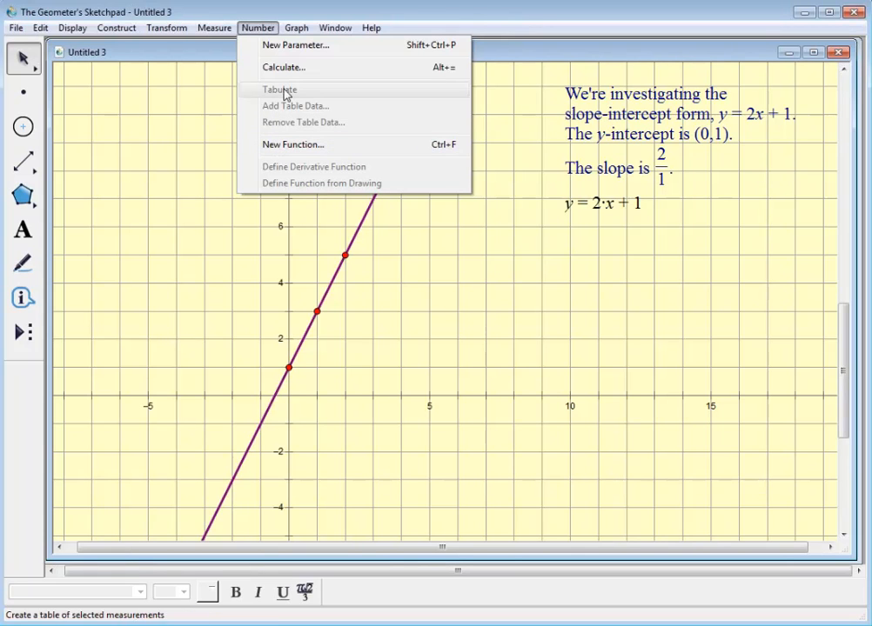
pyautogui.click(271, 48)
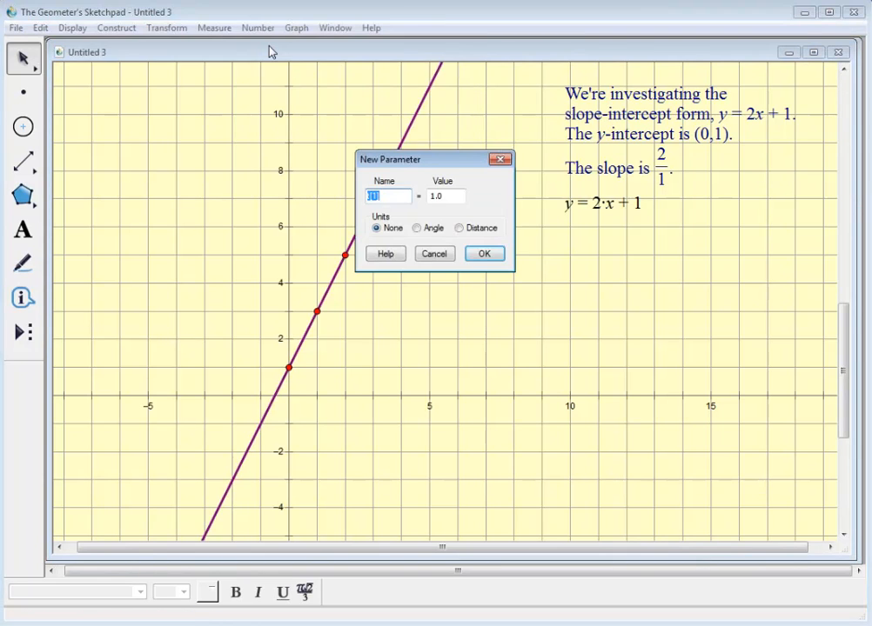
pyautogui.write('m')
pyautogui.click(477, 261)
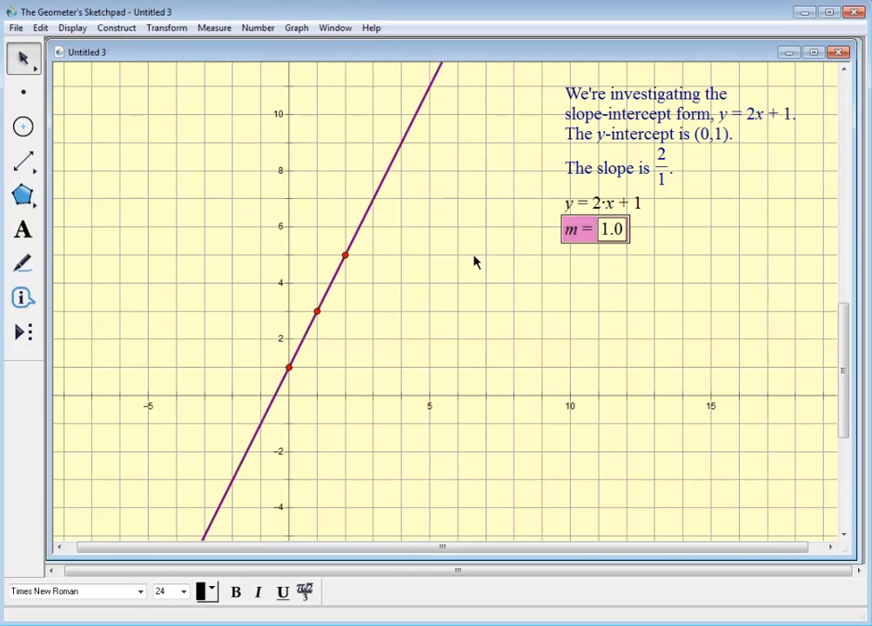
pyautogui.click(602, 262)
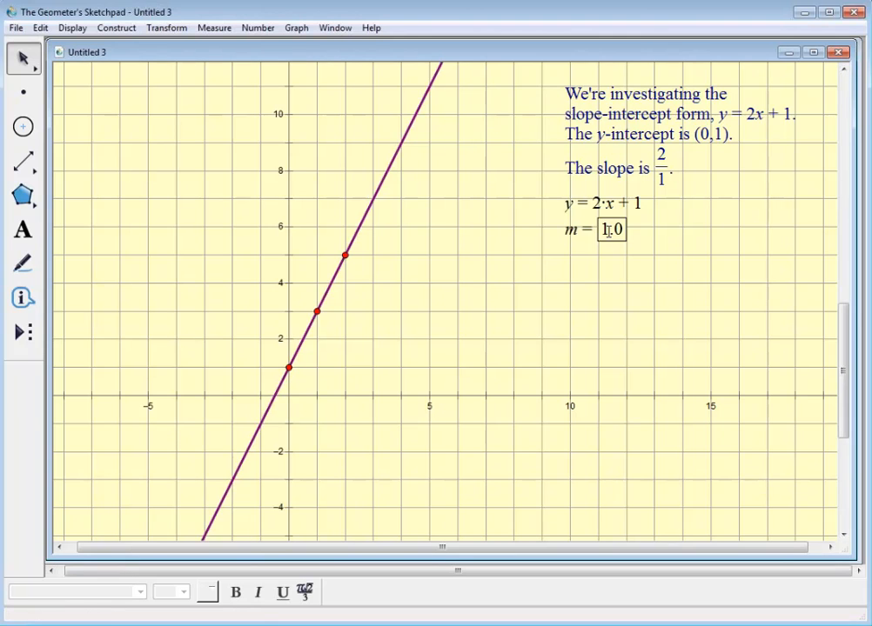
# Step: Raise parameter m stepwise to 2.6
pyautogui.click(570, 232)
pyautogui.moveTo(572, 233); pyautogui.dragTo(579, 229)
pyautogui.press('+')
pyautogui.press('+')
pyautogui.press('+')
pyautogui.press('+')
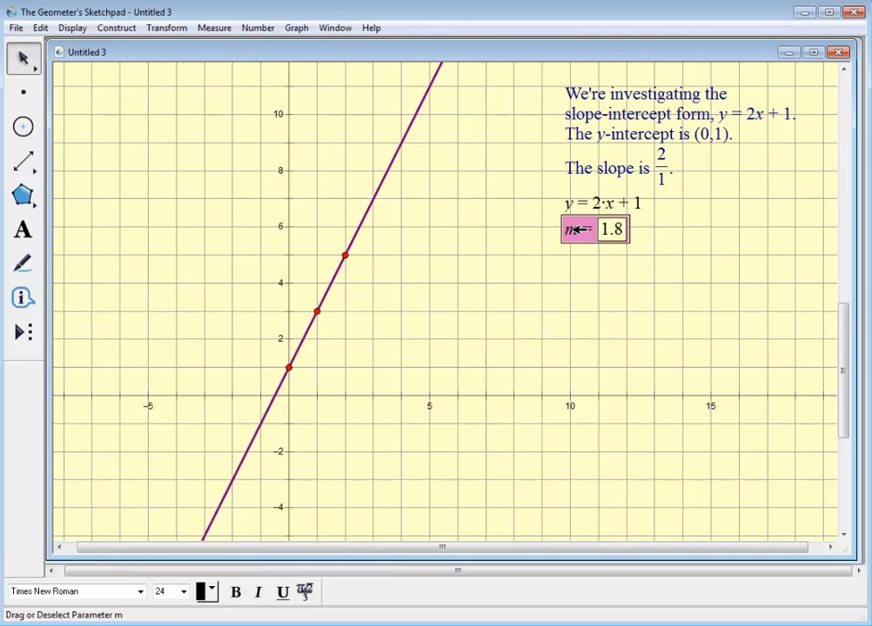
pyautogui.click(570, 278)
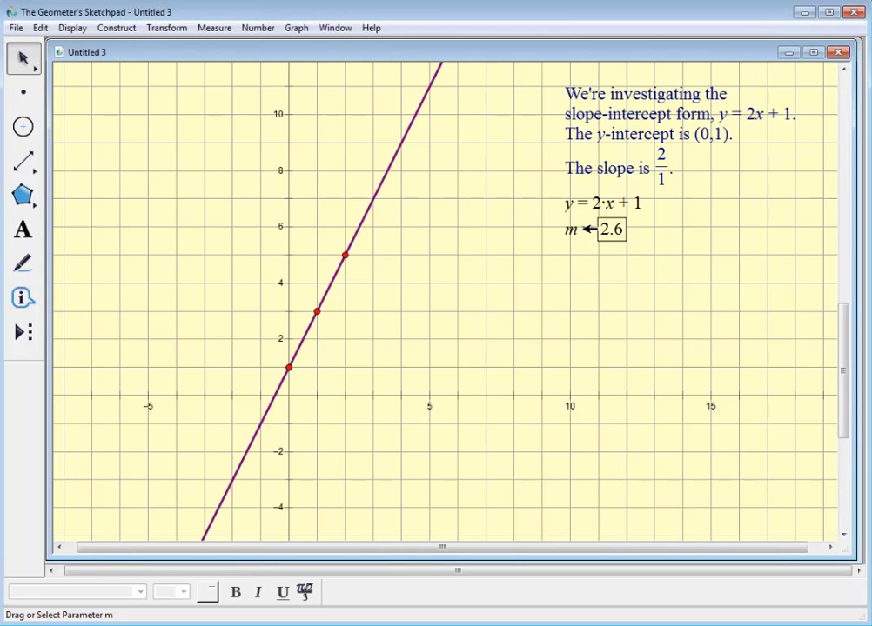
pyautogui.rightClick(584, 229)
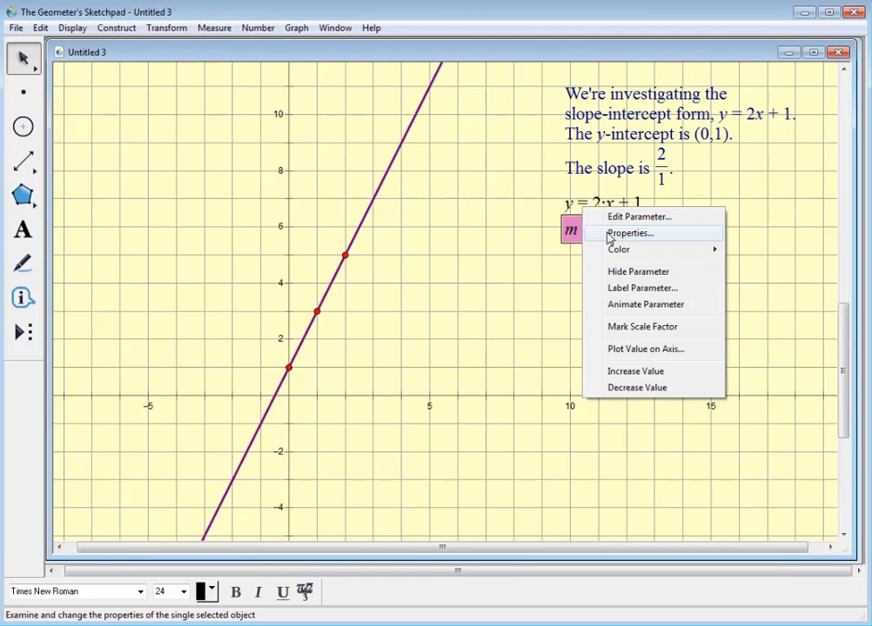
pyautogui.click(538, 230)
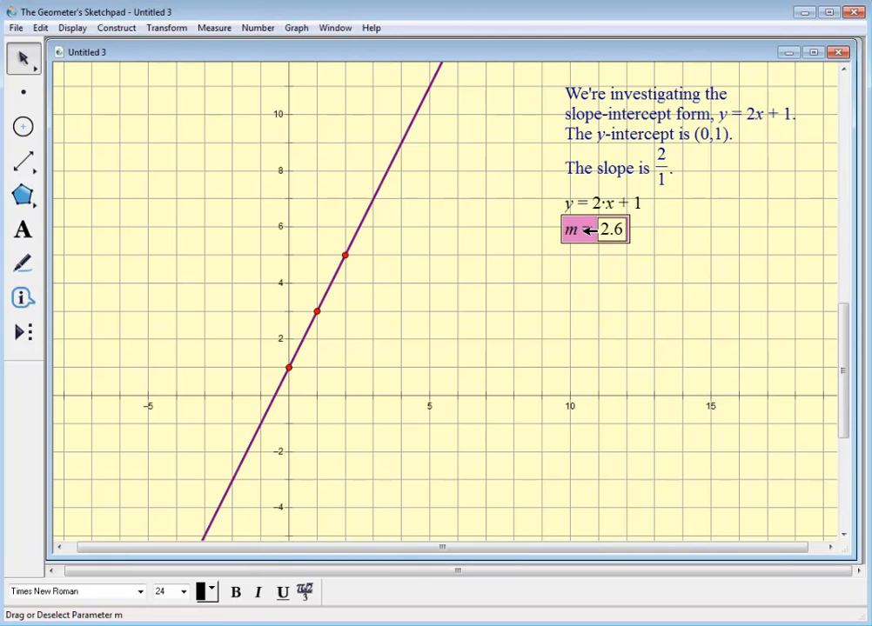
pyautogui.click(550, 273)
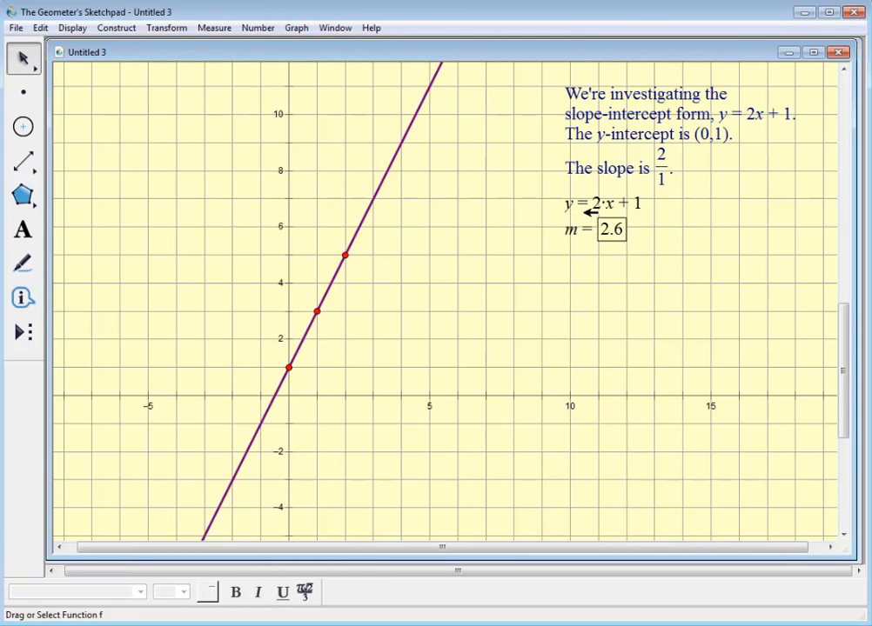
# Step: Replace the coefficient 2 in the function's expression with parameter m, giving y = m·x + 1
pyautogui.doubleClick(590, 205)
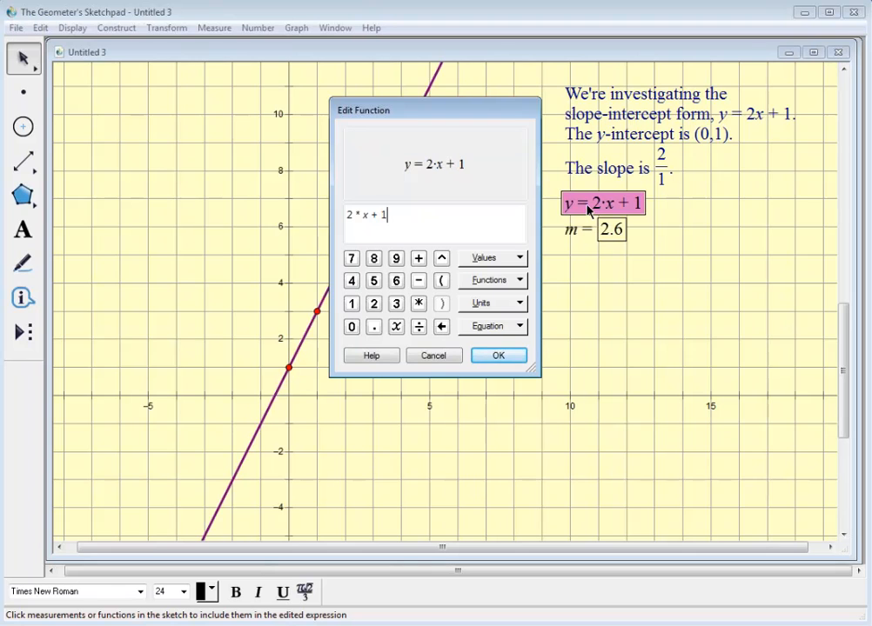
pyautogui.doubleClick(348, 214)
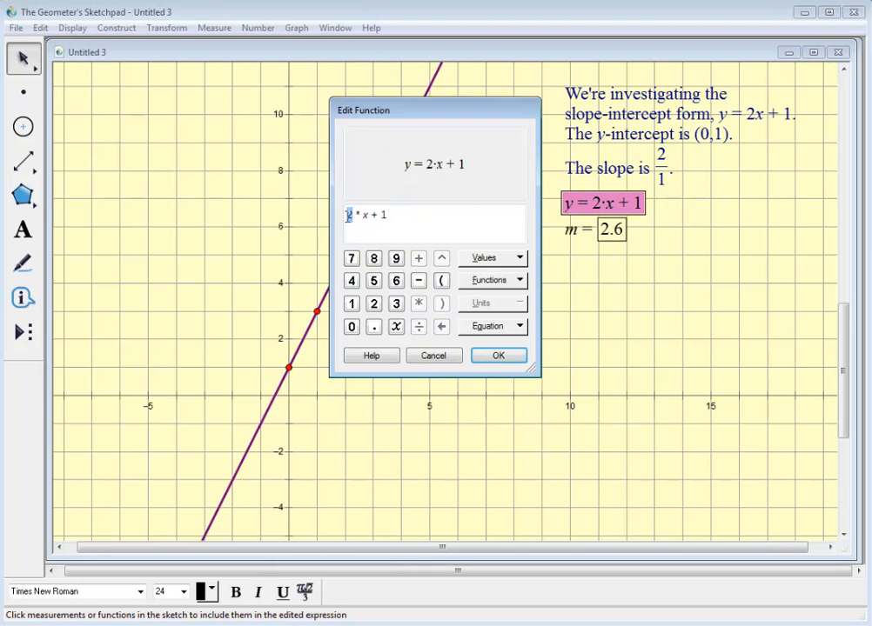
pyautogui.press('BackSpace')
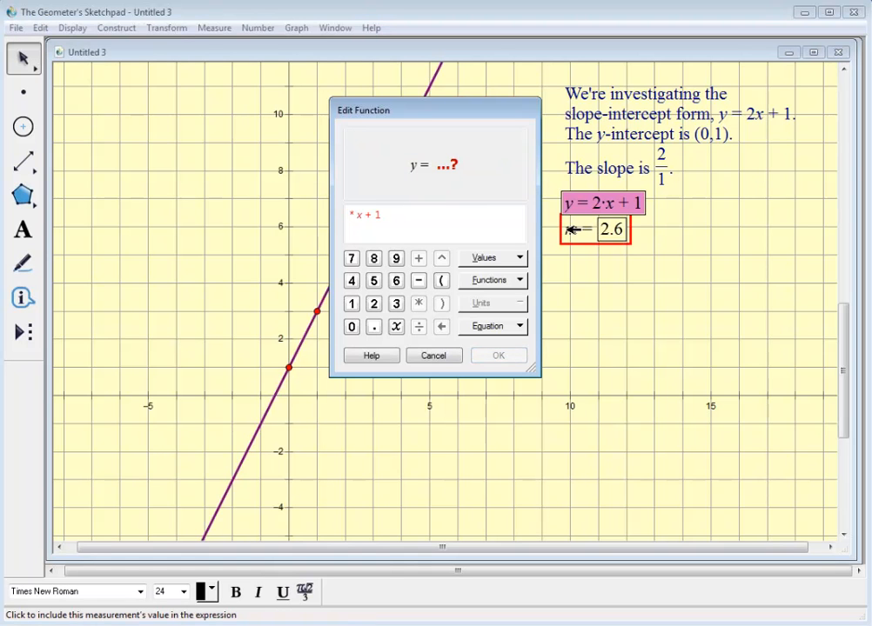
pyautogui.click(570, 229)
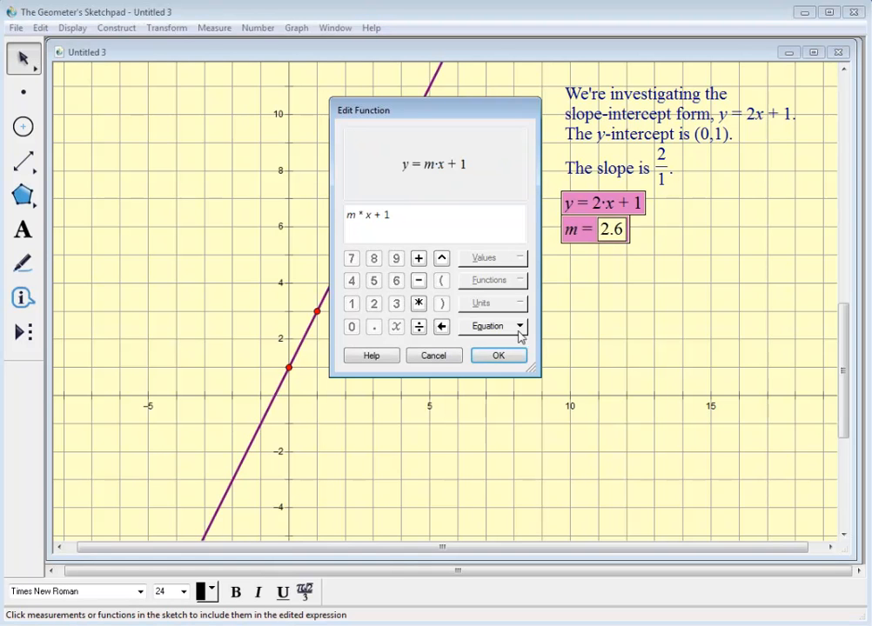
pyautogui.click(502, 357)
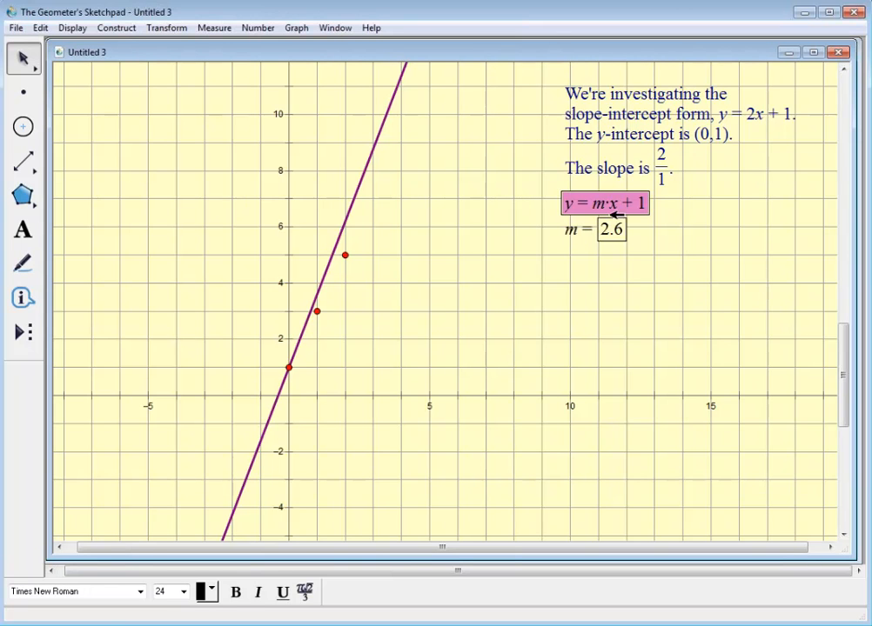
pyautogui.click(586, 254)
# Step: Vary parameter m stepwise, first up and then down to 1.5, to change the slope of the graph
pyautogui.click(591, 230)
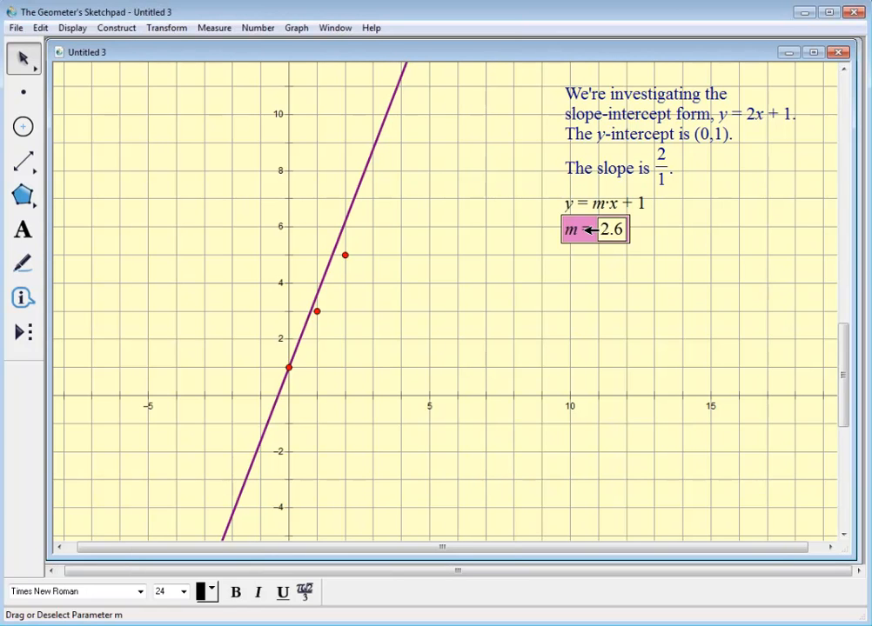
pyautogui.press('+')
pyautogui.press('+')
pyautogui.press('+')
pyautogui.press('+')
pyautogui.press('+')
pyautogui.press('+')
pyautogui.press('+')
pyautogui.press('+')
pyautogui.press('+')
pyautogui.press('+')
pyautogui.press('+')
pyautogui.press('+')
pyautogui.press('+')
pyautogui.press('+')
pyautogui.press('-')
pyautogui.press('-')
pyautogui.press('-')
pyautogui.press('-')
pyautogui.press('-')
pyautogui.press('-')
pyautogui.press('-')
pyautogui.press('-')
pyautogui.press('-')
pyautogui.press('-')
pyautogui.press('-')
pyautogui.press('-')
pyautogui.press('-')
pyautogui.press('-')
pyautogui.press('-')
pyautogui.press('-')
pyautogui.press('-')
pyautogui.press('-')
pyautogui.press('-')
pyautogui.press('-')
pyautogui.press('-')
pyautogui.press('-')
pyautogui.press('-')
pyautogui.press('-')
pyautogui.press('-')
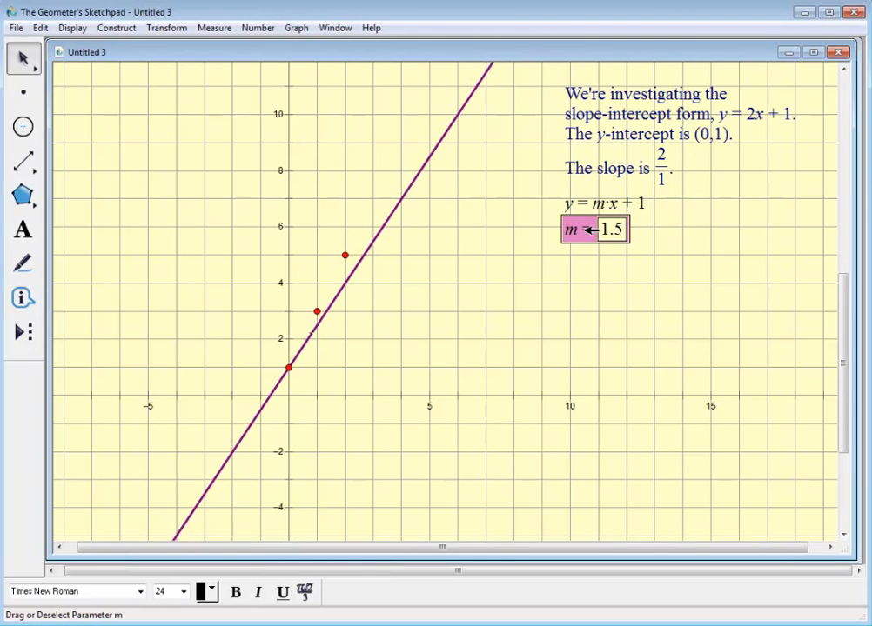
pyautogui.click(597, 281)
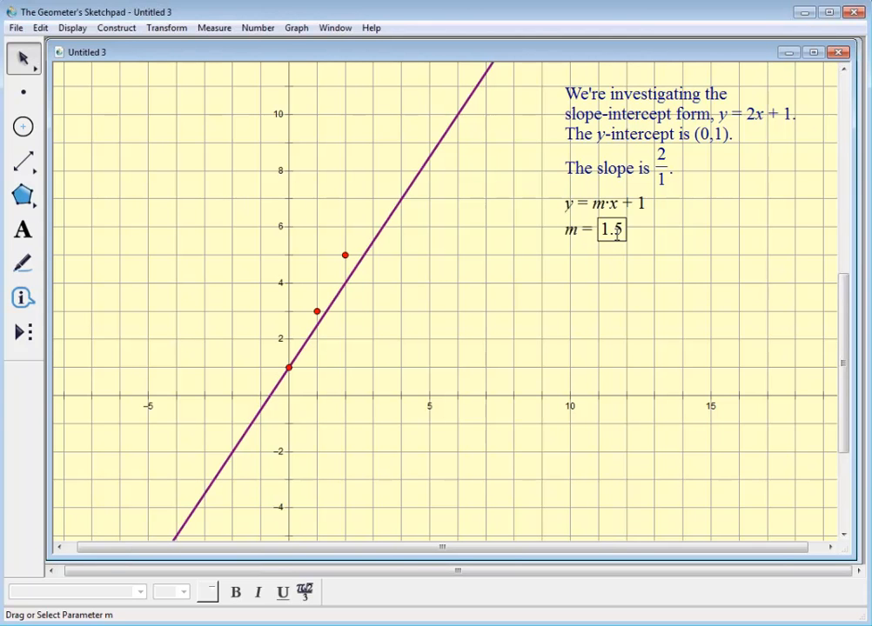
# Step: Lower parameter m stepwise to 0.8 with its on-sketch value adjuster
pyautogui.click(614, 275)
pyautogui.click(614, 275)
pyautogui.click(615, 275)
pyautogui.click(614, 274)
pyautogui.click(614, 273)
pyautogui.click(614, 273)
pyautogui.click(615, 273)
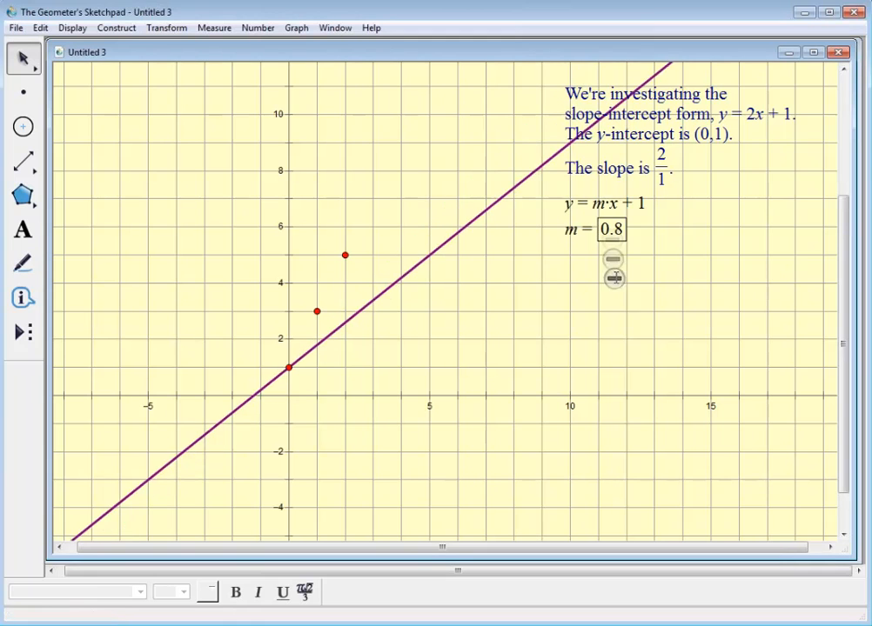
# Step: Raise parameter m to 1.4 and lower it to 0.5 to vary the line's slope
pyautogui.doubleClick(611, 231)
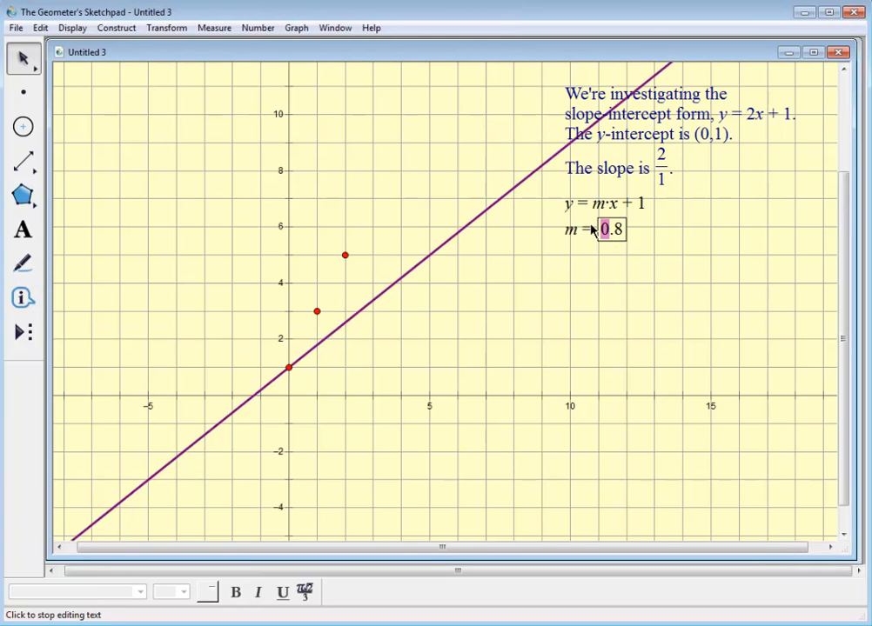
pyautogui.click(587, 229)
pyautogui.press('+')
pyautogui.press('+')
pyautogui.press('+')
pyautogui.press('+')
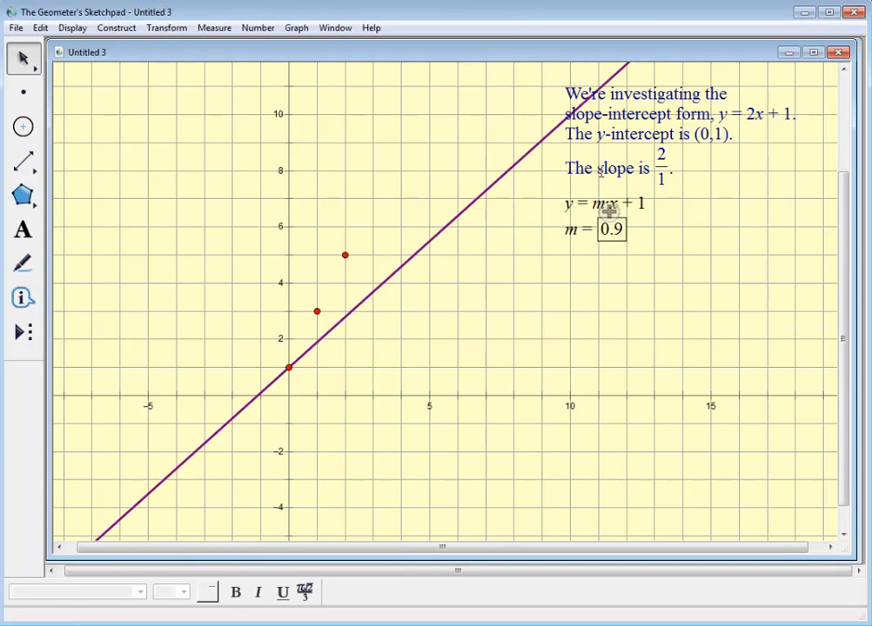
pyautogui.press('+')
pyautogui.press('+')
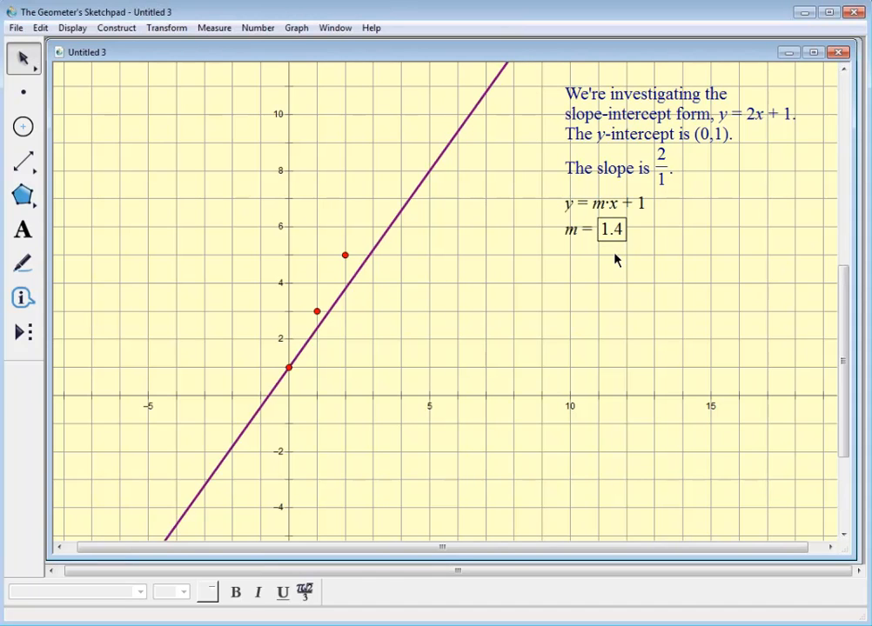
pyautogui.moveTo(615, 233); pyautogui.dragTo(614, 276)
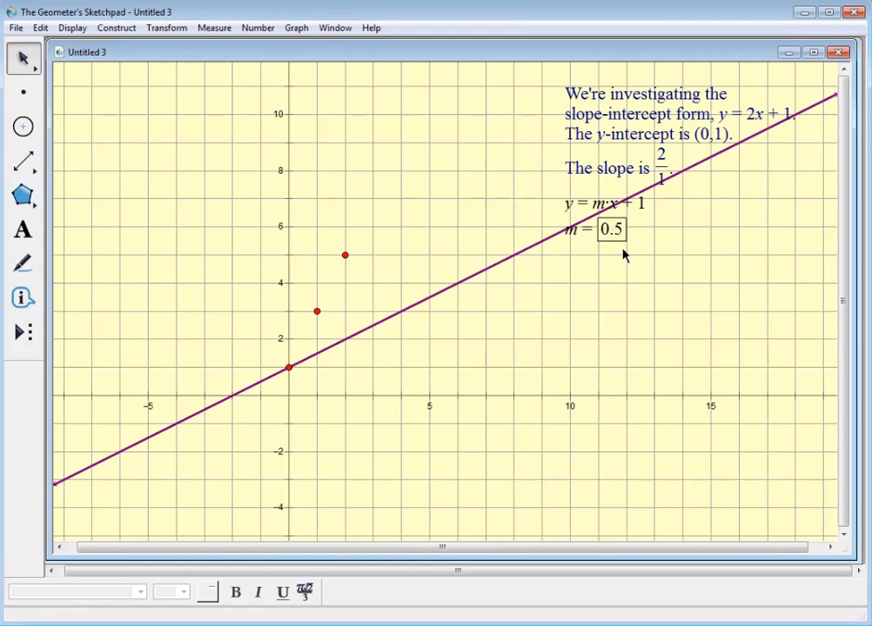
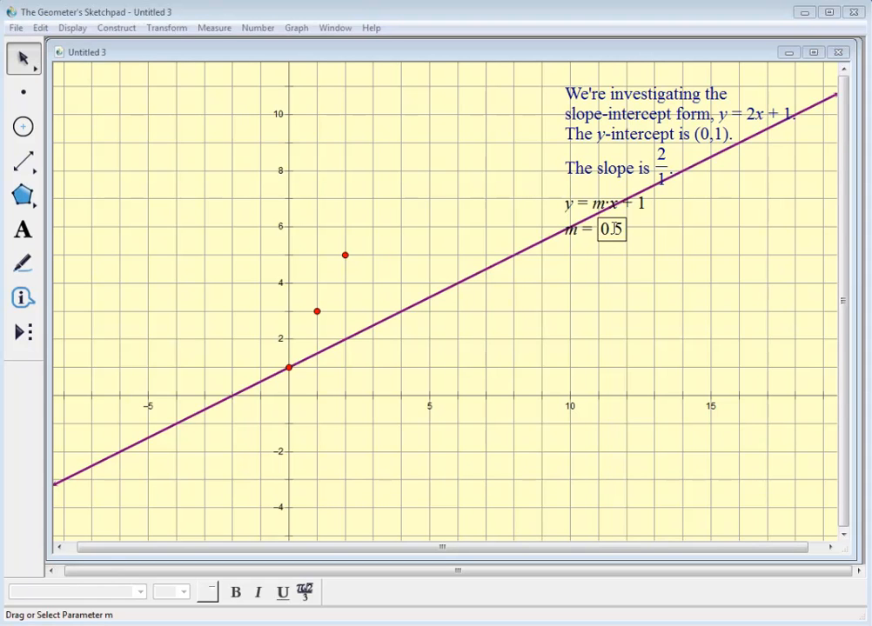
# Step: Inspect parameter m's label, value precision, animation and keyboard adjustment properties
pyautogui.rightClick(612, 227)
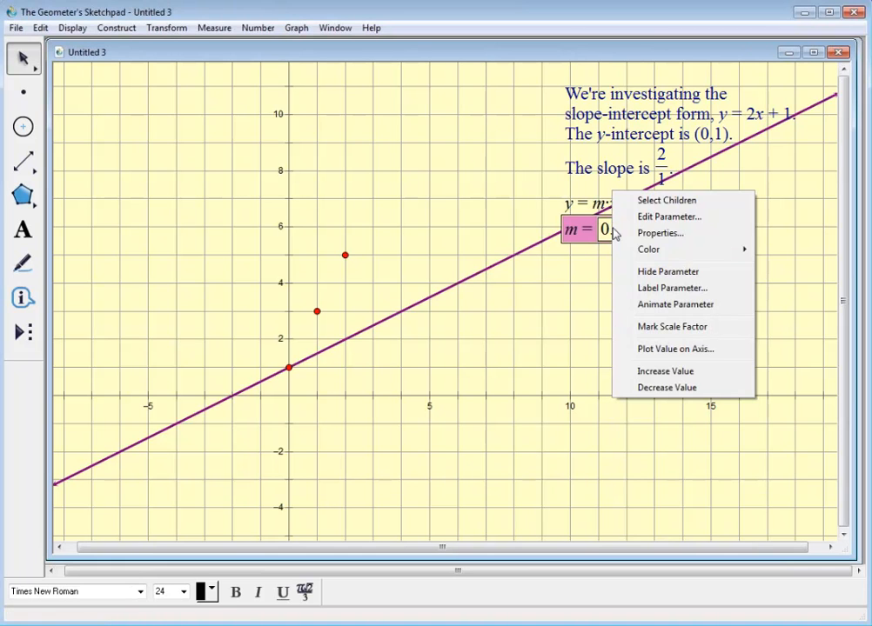
pyautogui.click(633, 232)
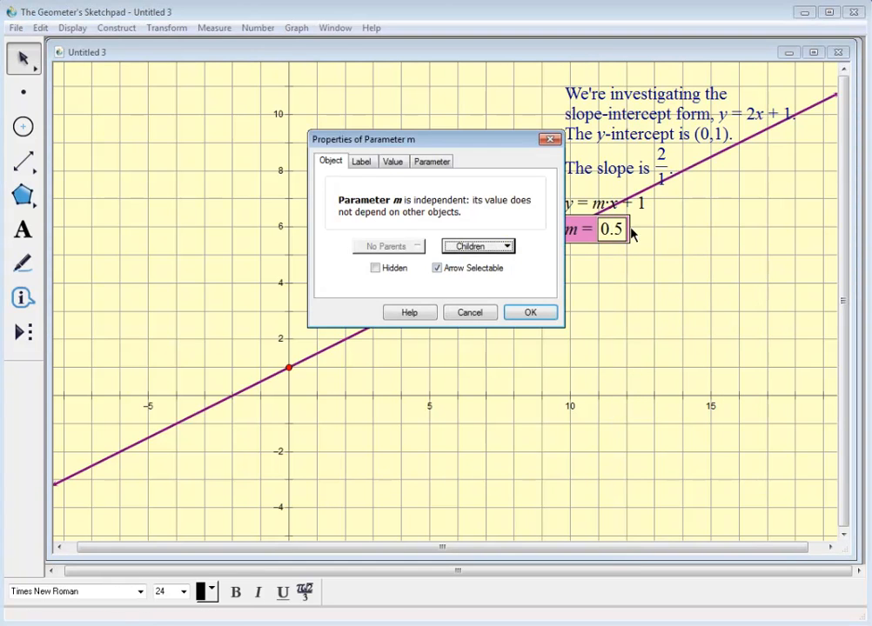
pyautogui.click(368, 165)
pyautogui.click(392, 164)
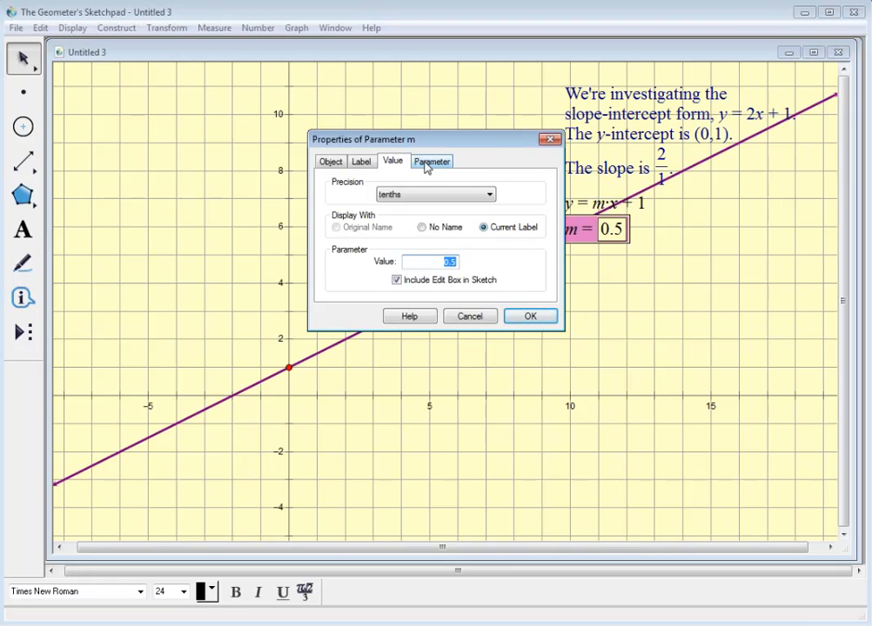
pyautogui.click(427, 164)
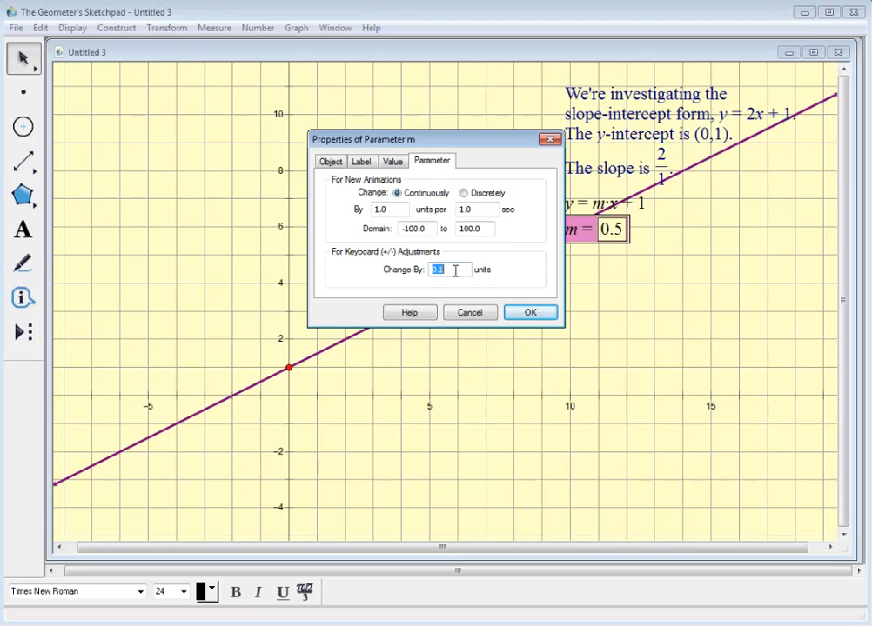
pyautogui.click(526, 312)
pyautogui.click(574, 307)
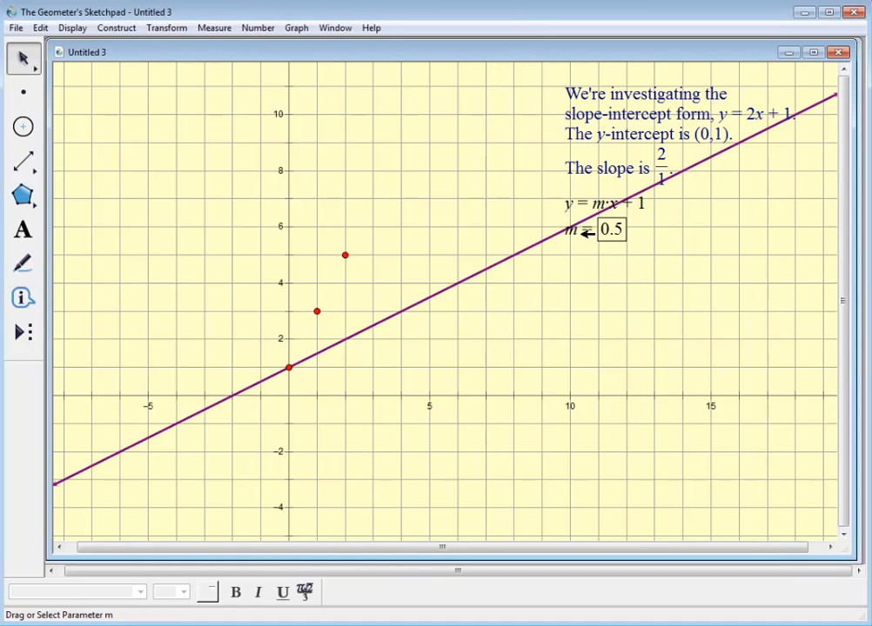
# Step: Construct a family of functions from parameter m and the plotted line y = m·x + 1
pyautogui.click(583, 230)
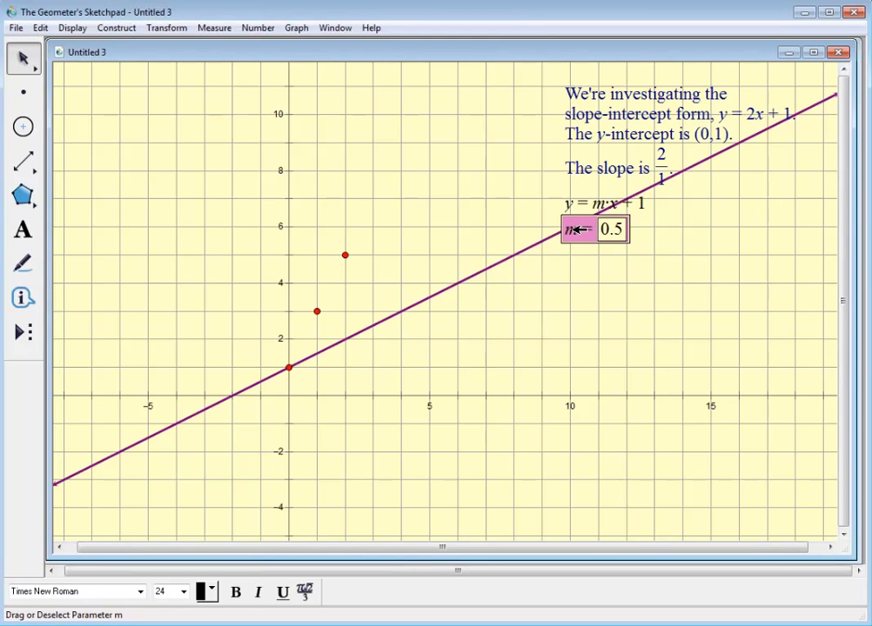
pyautogui.click(532, 246)
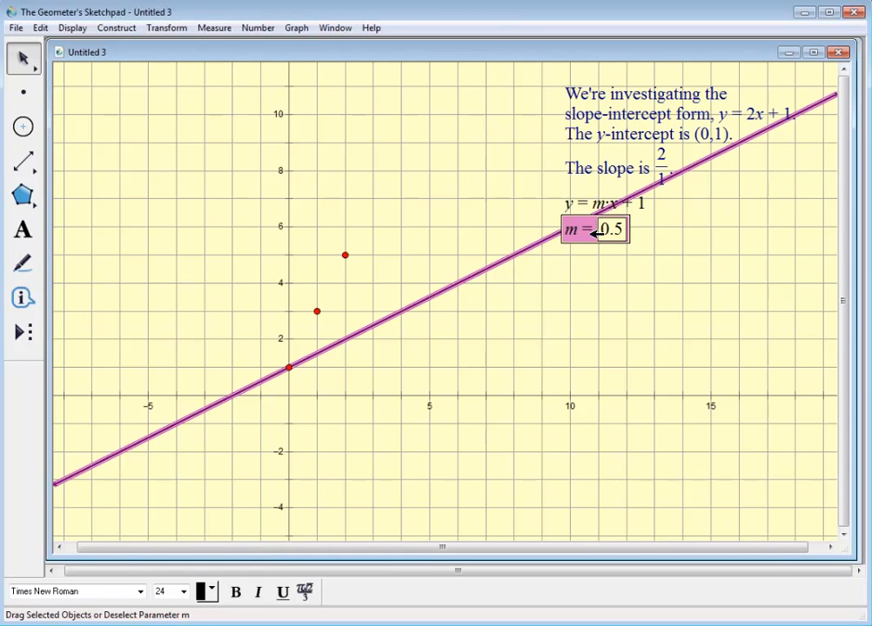
pyautogui.click(128, 31)
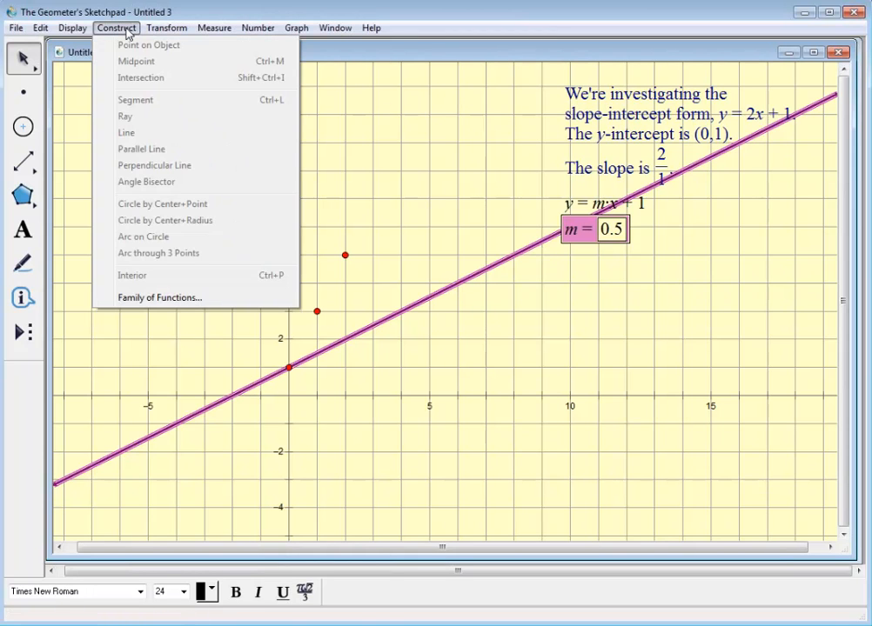
pyautogui.click(137, 300)
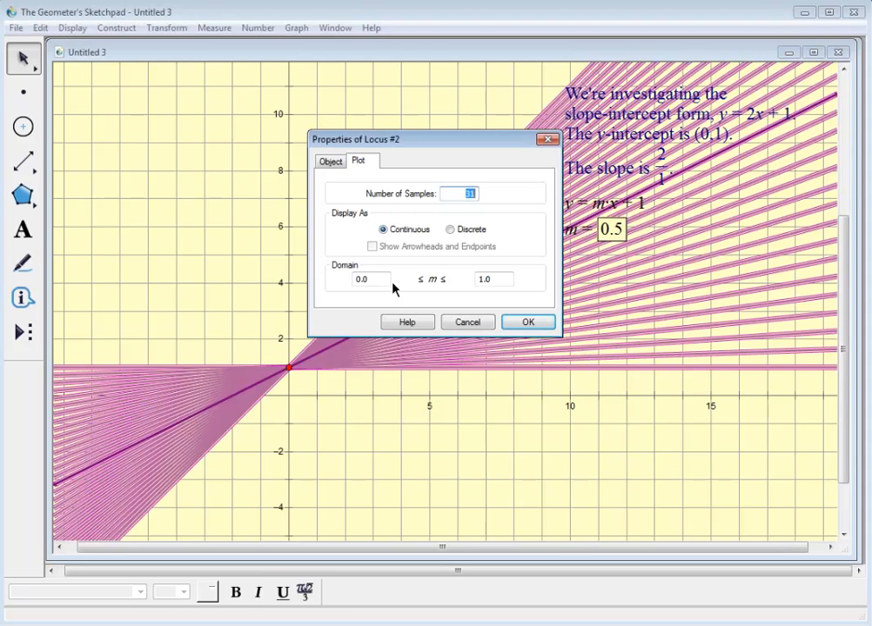
# Step: Set the family's domain to m from -10 to 10 with 21 samples
pyautogui.moveTo(376, 278); pyautogui.dragTo(333, 274)
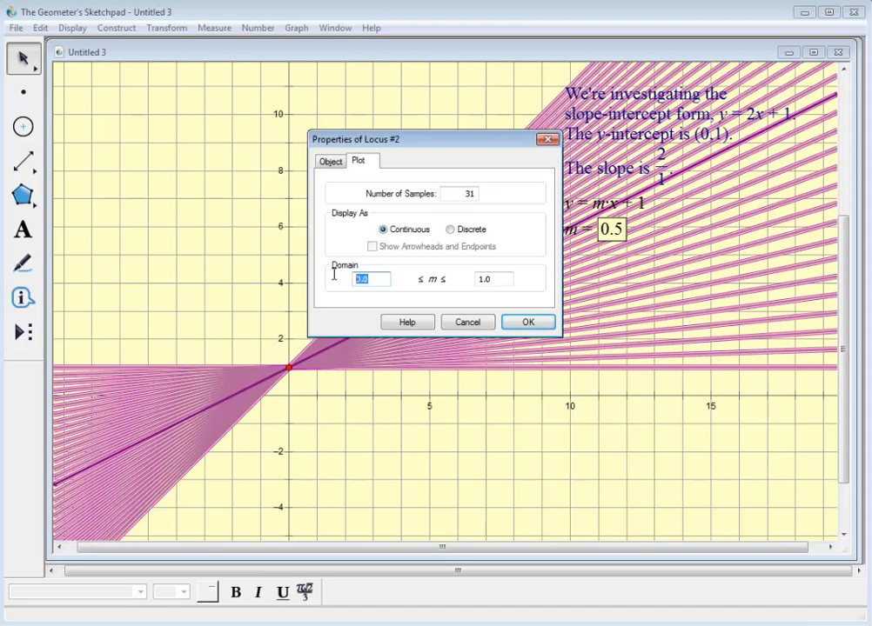
pyautogui.write('-10')
pyautogui.press('Tab')
pyautogui.write('10')
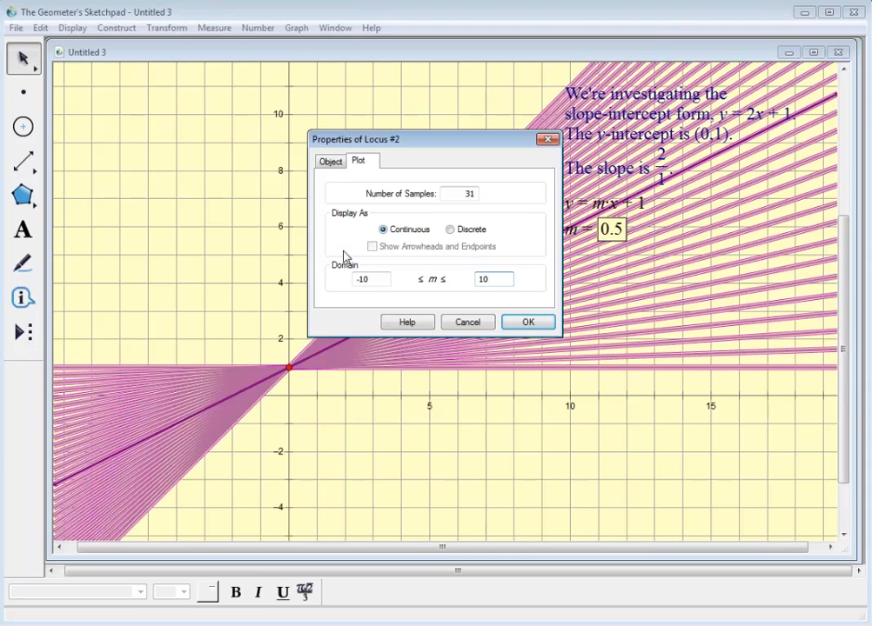
pyautogui.doubleClick(468, 192)
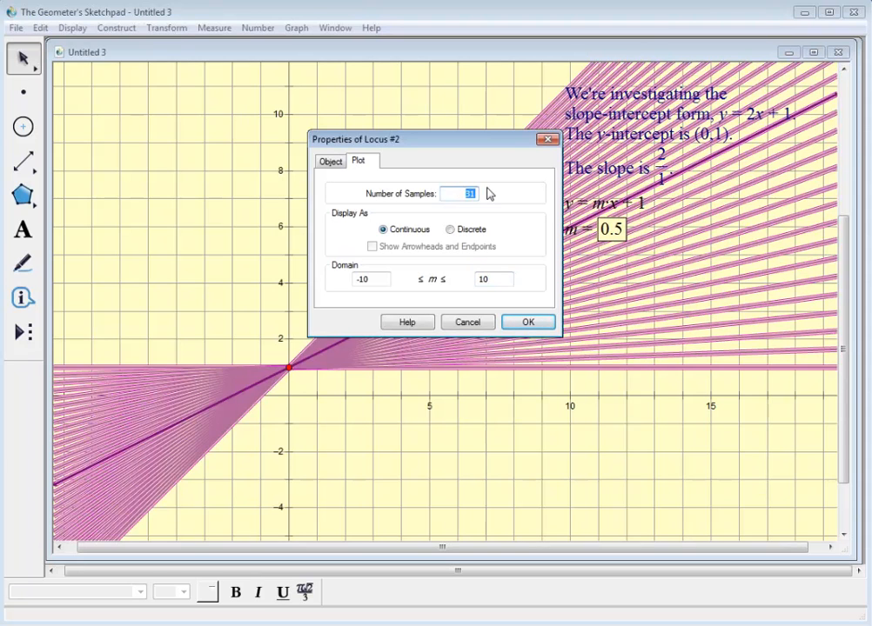
pyautogui.write('21')
pyautogui.click(528, 323)
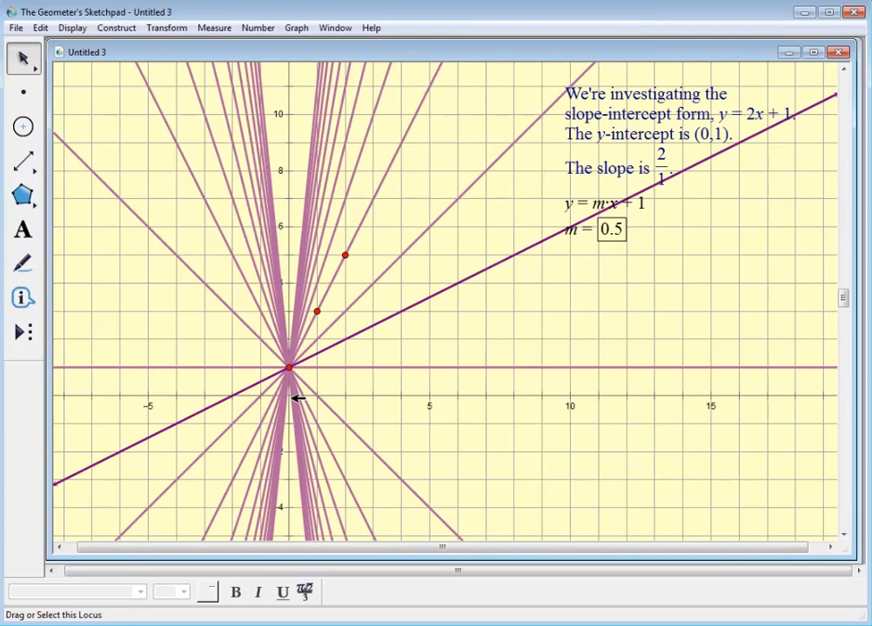
# Step: Highlight the family of lines and the original function plot in turn to tell them apart, leaving nothing selected
pyautogui.click(298, 399)
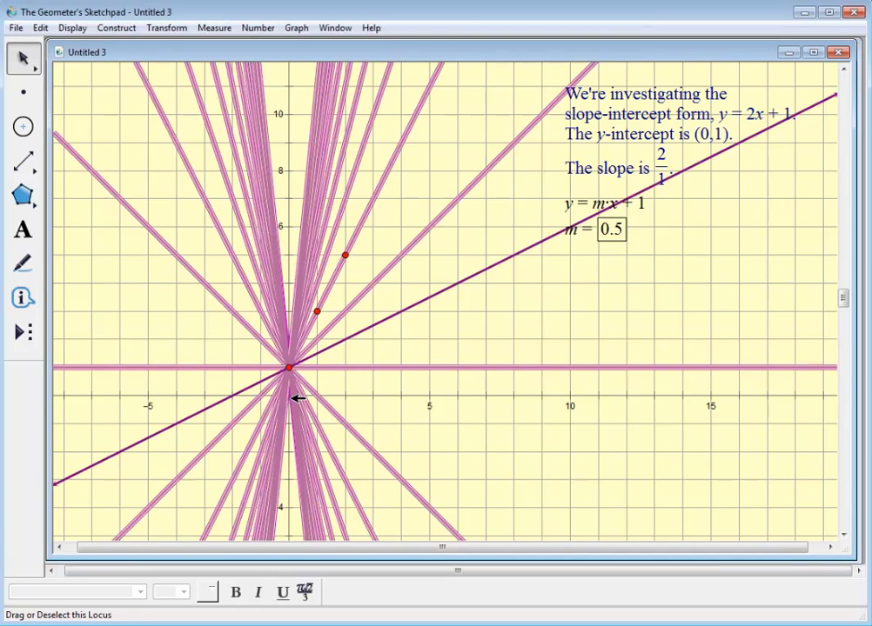
pyautogui.click(298, 208)
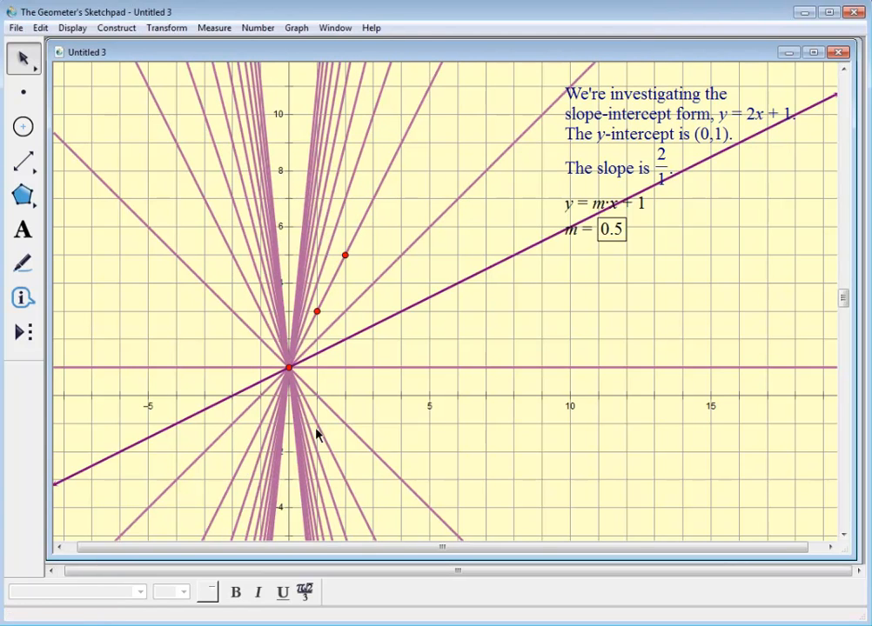
pyautogui.click(435, 298)
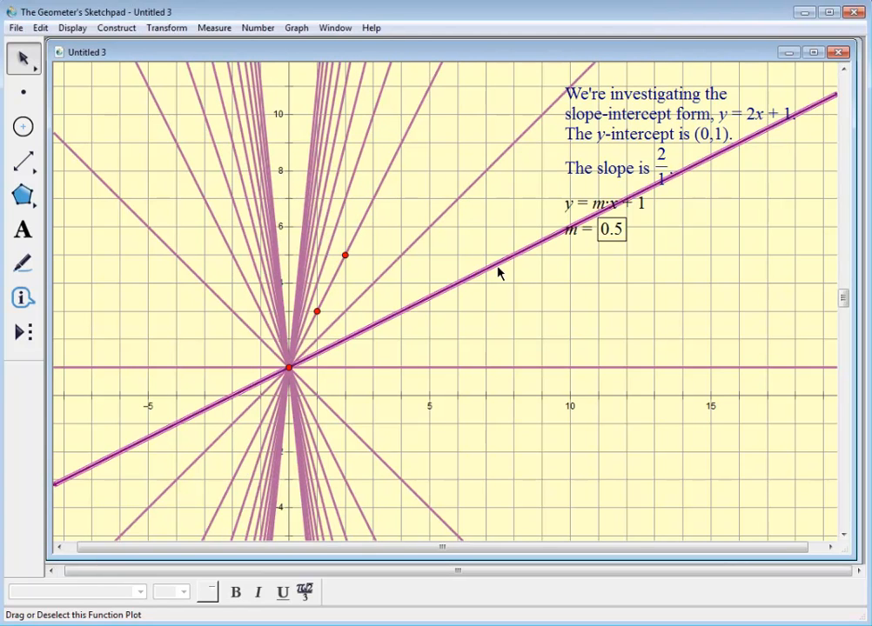
pyautogui.click(625, 261)
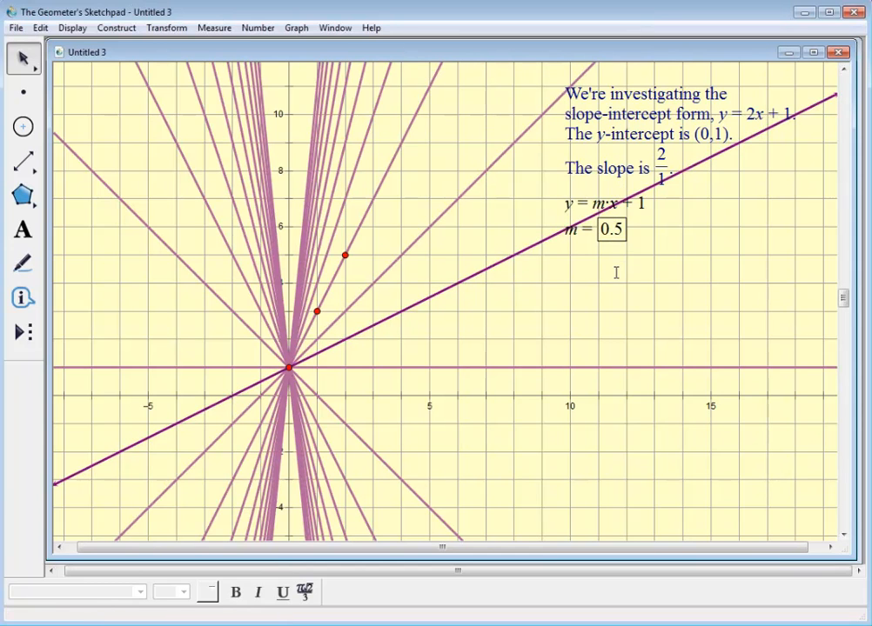
# Step: Lower parameter m stepwise to -2.0 so the plotted line sweeps through the family, and deselect it
pyautogui.click(609, 228)
pyautogui.press('-')
pyautogui.press('-')
pyautogui.press('-')
pyautogui.press('-')
pyautogui.press('-')
pyautogui.press('-')
pyautogui.press('-')
pyautogui.press('-')
pyautogui.press('-')
pyautogui.press('-')
pyautogui.press('-')
pyautogui.press('-')
pyautogui.press('-')
pyautogui.press('-')
pyautogui.press('-')
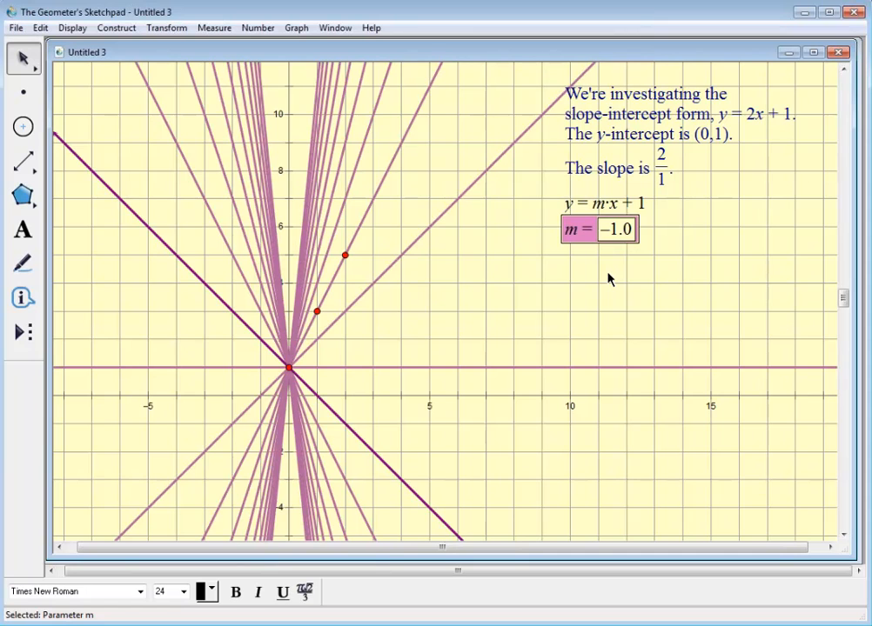
pyautogui.press('-')
pyautogui.press('-')
pyautogui.press('-')
pyautogui.press('-')
pyautogui.press('-')
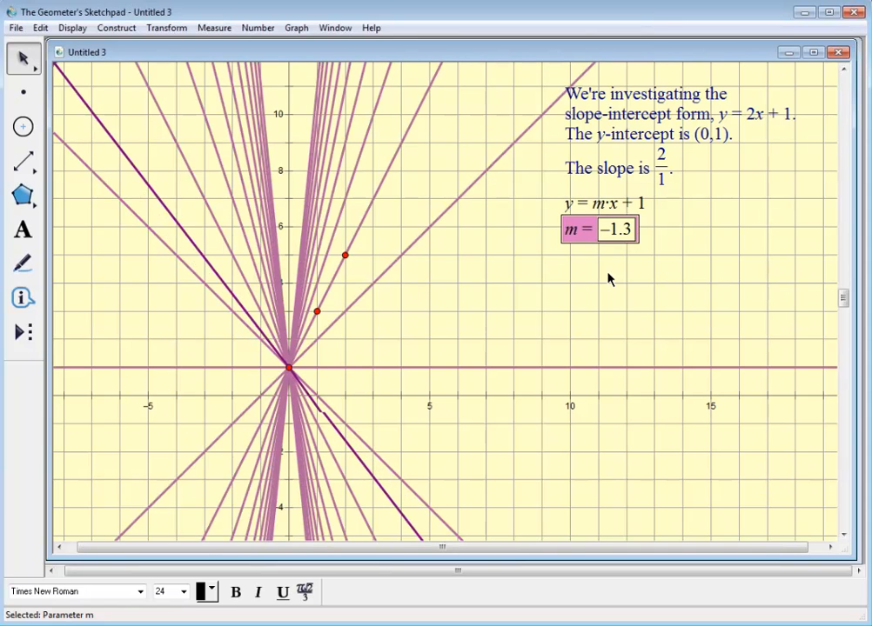
pyautogui.press('-')
pyautogui.press('-')
pyautogui.press('-')
pyautogui.press('-')
pyautogui.press('-')
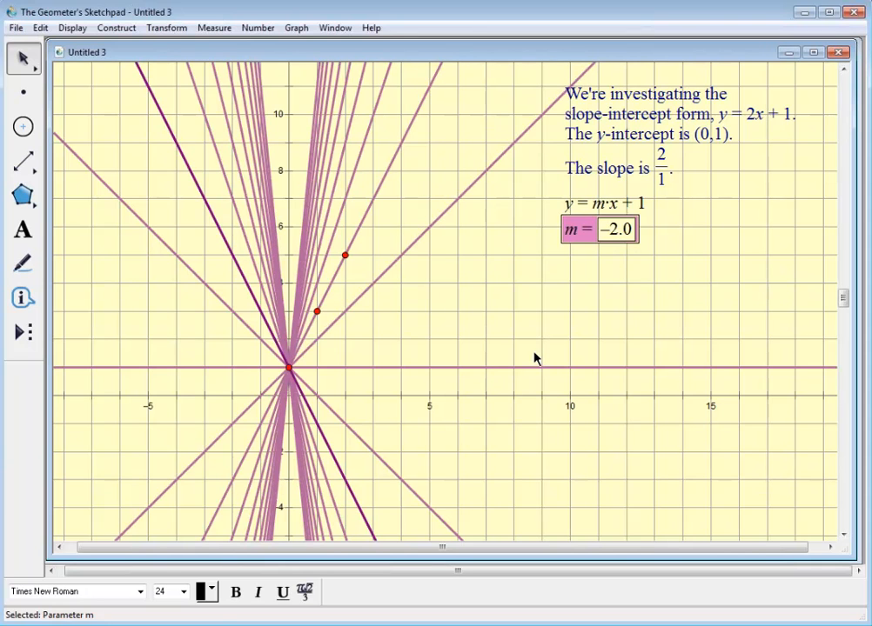
pyautogui.click(462, 306)
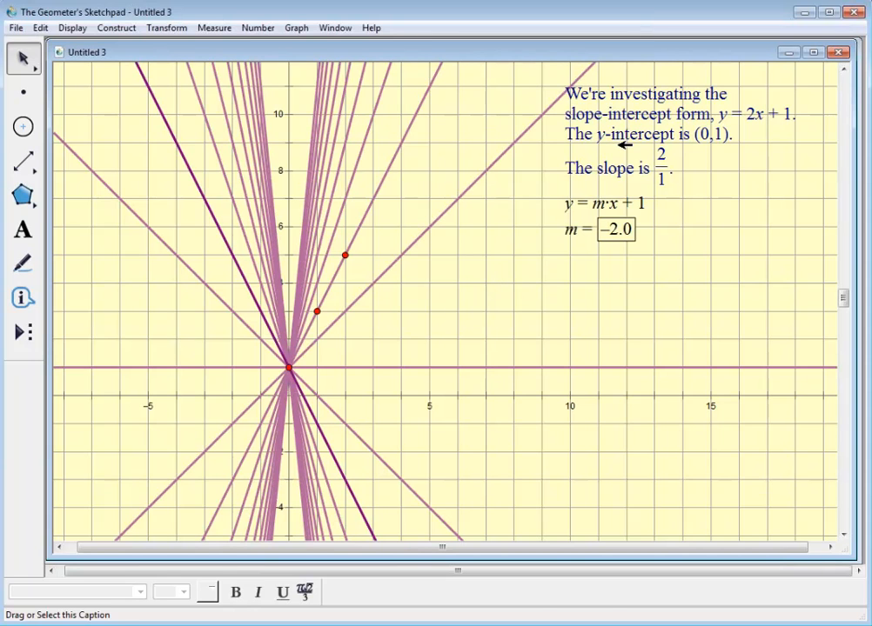
# Step: Replace the fraction 2/1 in the caption's slope sentence with a live link to parameter m
pyautogui.doubleClick(619, 157)
pyautogui.click(664, 155)
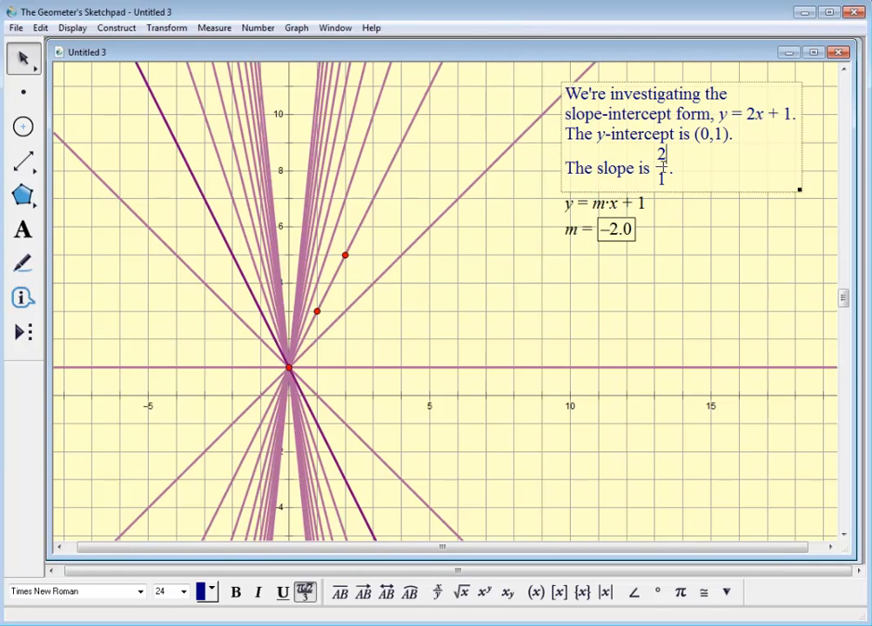
pyautogui.click(670, 168)
pyautogui.write('.')
pyautogui.press('BackSpace')
pyautogui.press('BackSpace')
pyautogui.press('BackSpace')
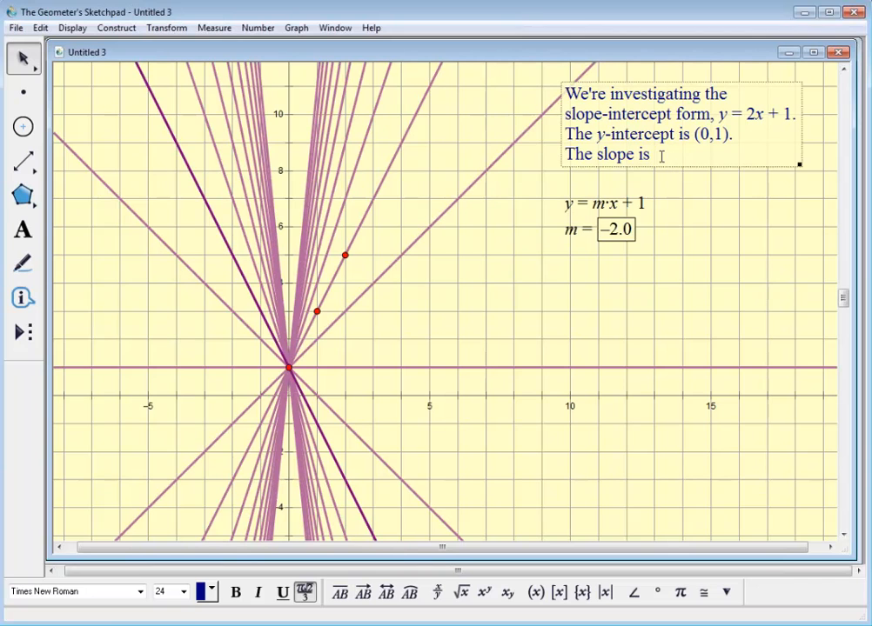
pyautogui.click(577, 239)
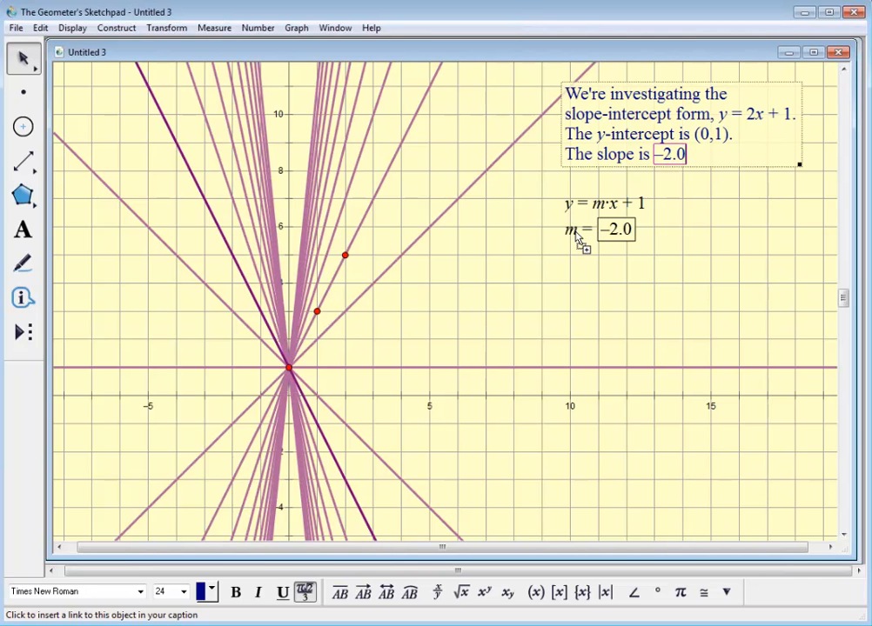
# Step: Replace the coefficient 2 in the caption's equation with a link to m and widen the caption to fit the equation on one line
pyautogui.click(755, 117)
pyautogui.press('BackSpace')
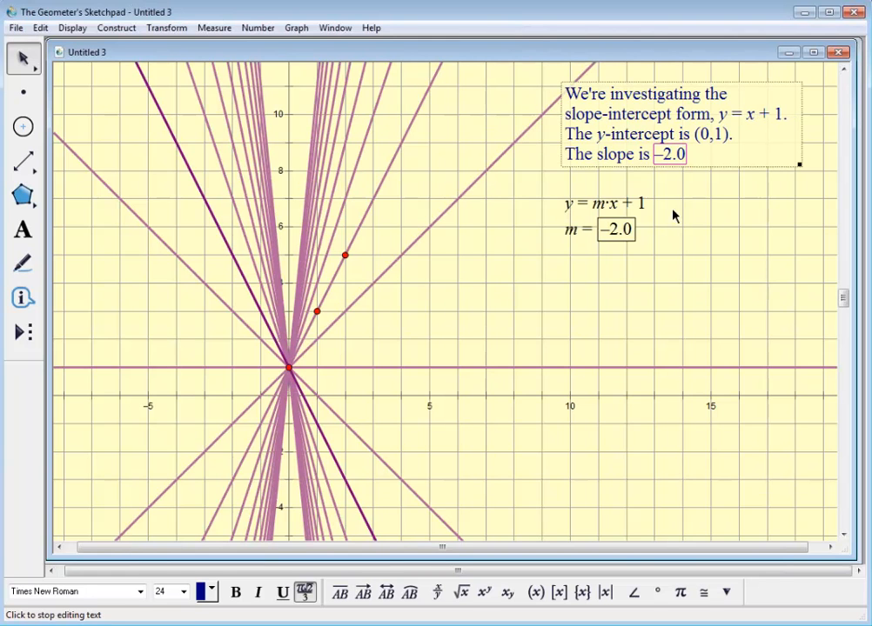
pyautogui.click(577, 238)
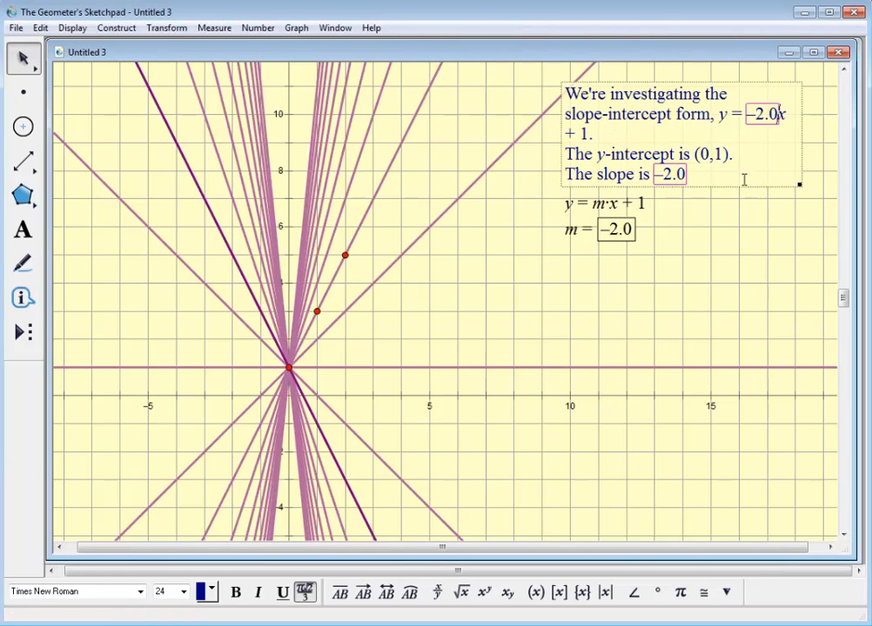
pyautogui.moveTo(798, 186); pyautogui.dragTo(835, 178)
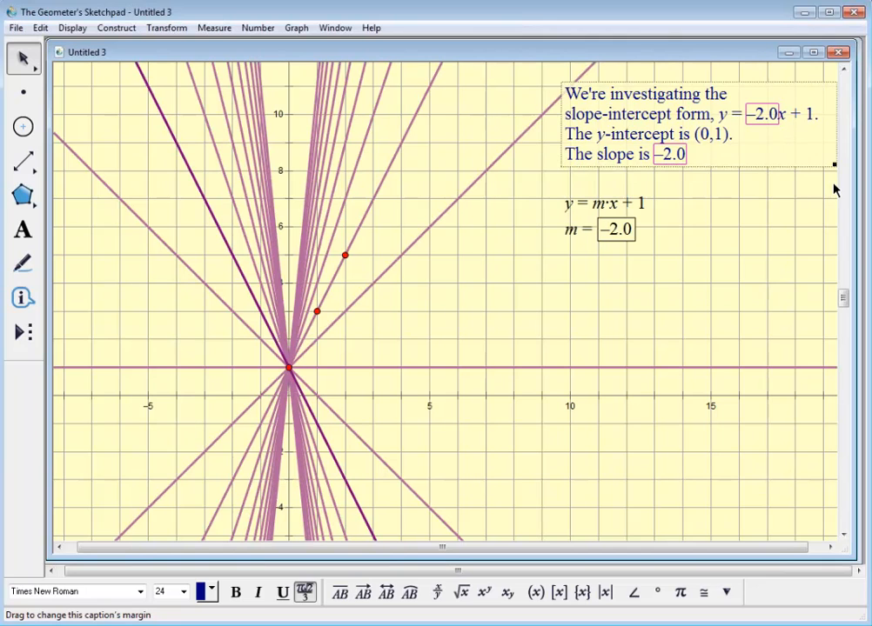
pyautogui.press('Escape')
pyautogui.click(113, 103)
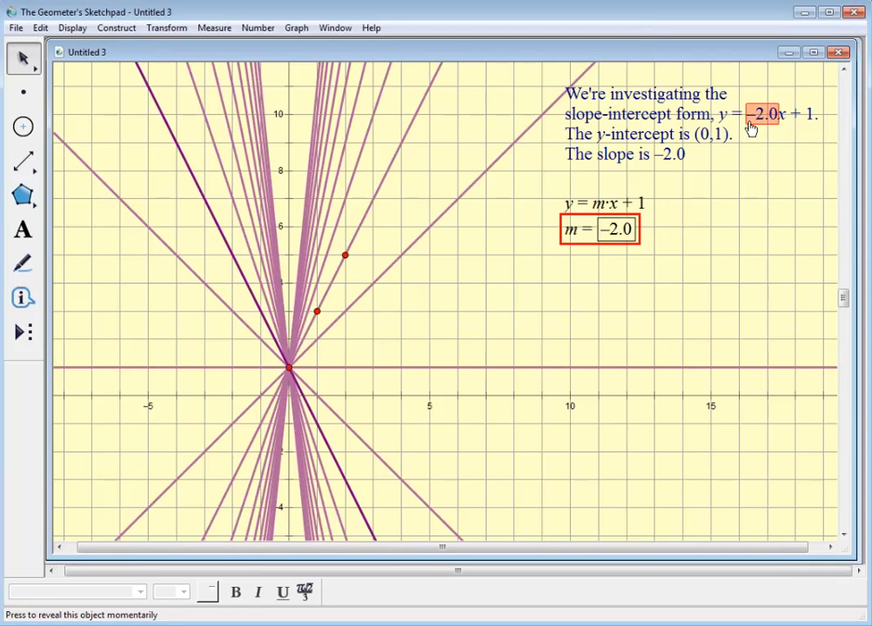
# Step: Lower parameter m to -2.4 with its on-sketch value adjuster to update the line and the linked caption values
pyautogui.moveTo(626, 229); pyautogui.dragTo(614, 277)
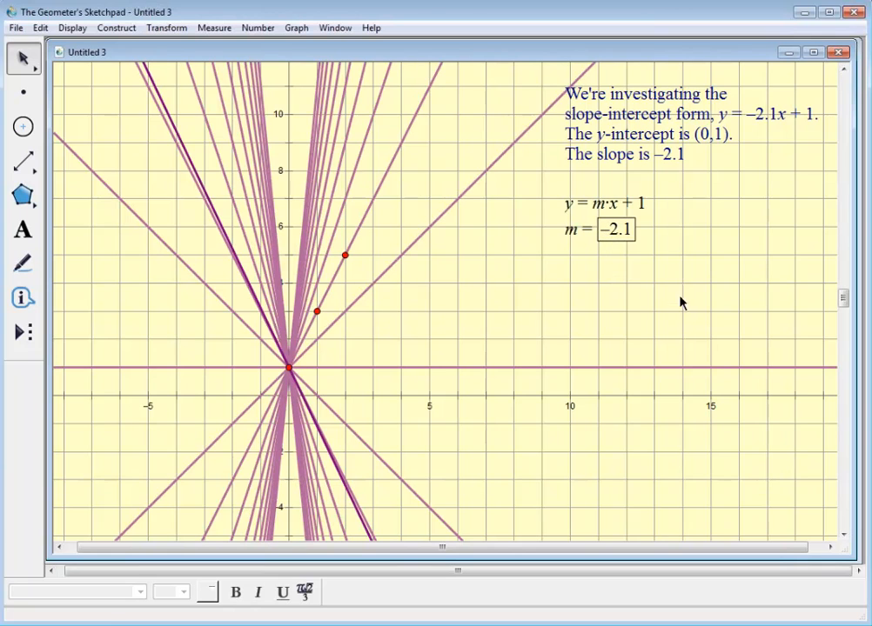
pyautogui.moveTo(623, 276); pyautogui.dragTo(623, 285)
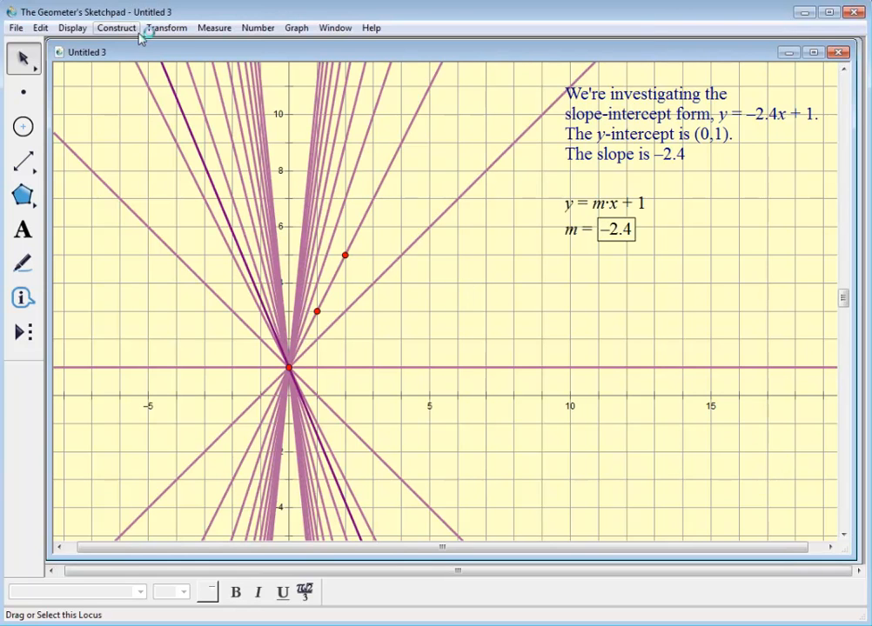
# Step: Create a new blank sketch and position and enlarge its window to cover the previous sketch
pyautogui.click(19, 32)
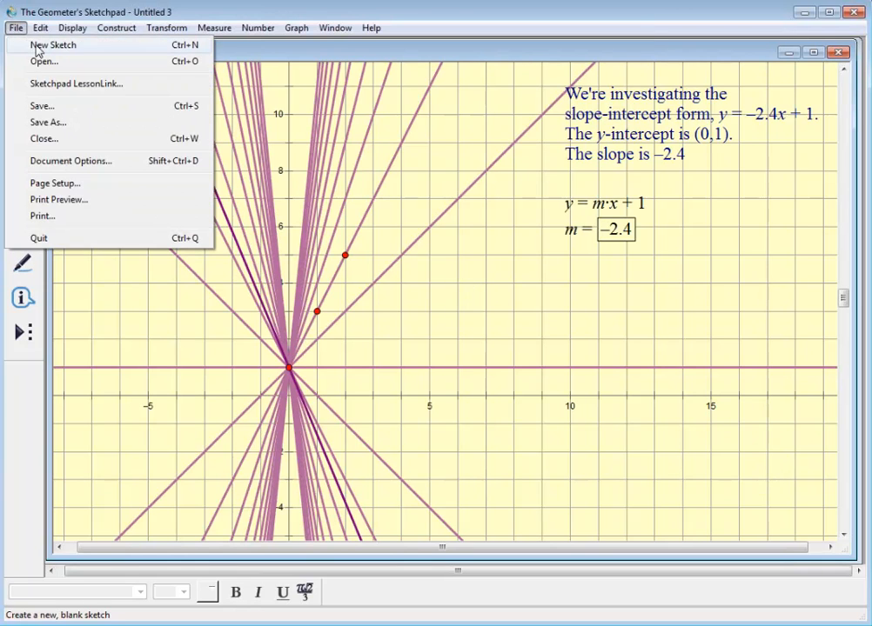
pyautogui.click(29, 41)
pyautogui.moveTo(189, 116); pyautogui.dragTo(139, 63)
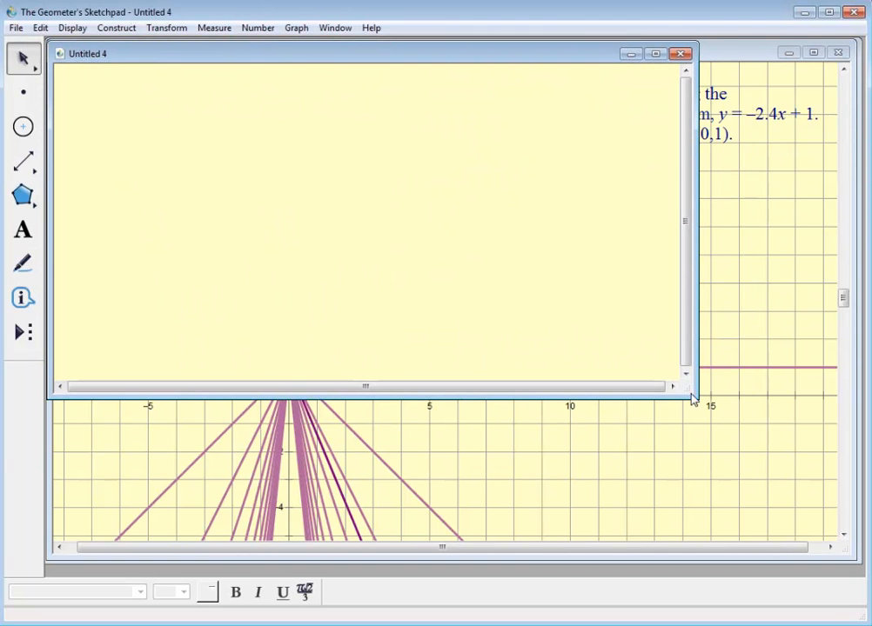
pyautogui.moveTo(694, 396); pyautogui.dragTo(839, 557)
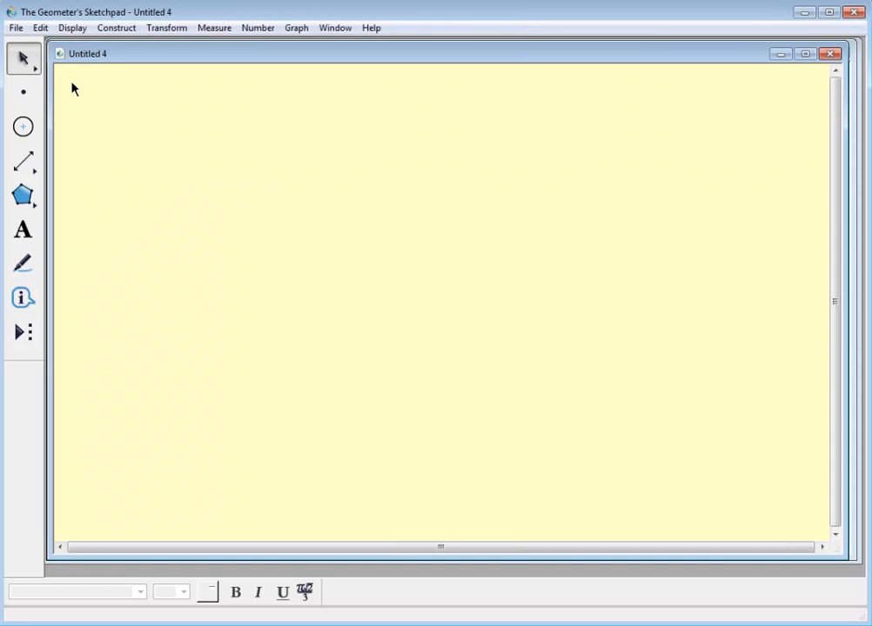
# Step: Add a one-line caption near the top of the sketch reading "The point slope form of a line is y = m(x - h) + k."
pyautogui.moveTo(73, 89); pyautogui.dragTo(217, 109)
pyautogui.click(23, 230)
pyautogui.moveTo(91, 90); pyautogui.dragTo(370, 161)
pyautogui.write('Th')
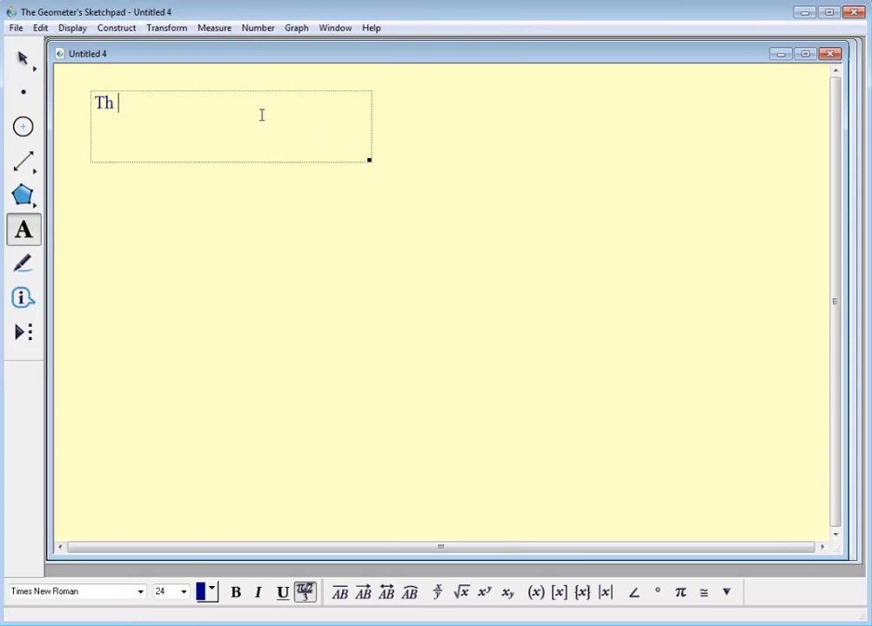
pyautogui.write('e point slope form ')
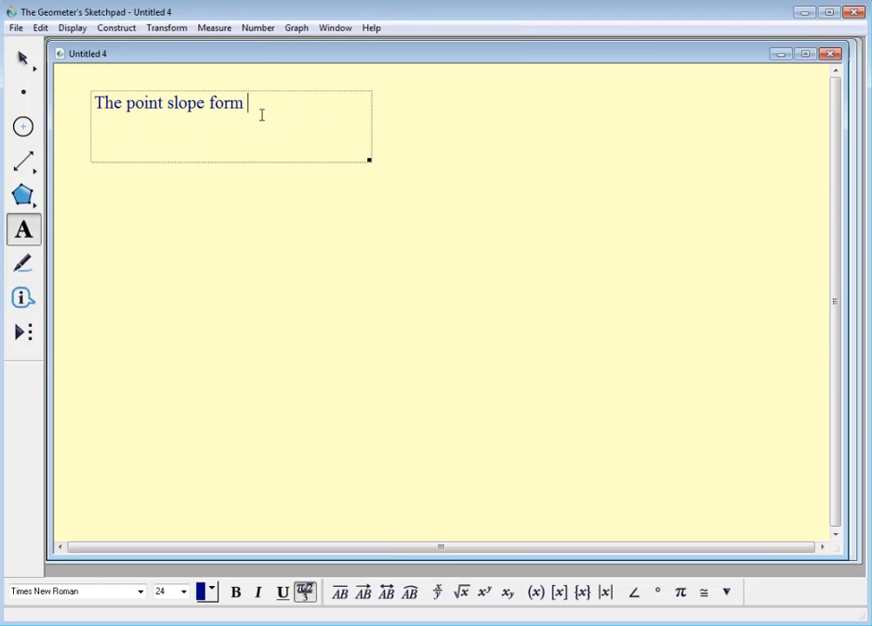
pyautogui.write('of a line is y = m(')
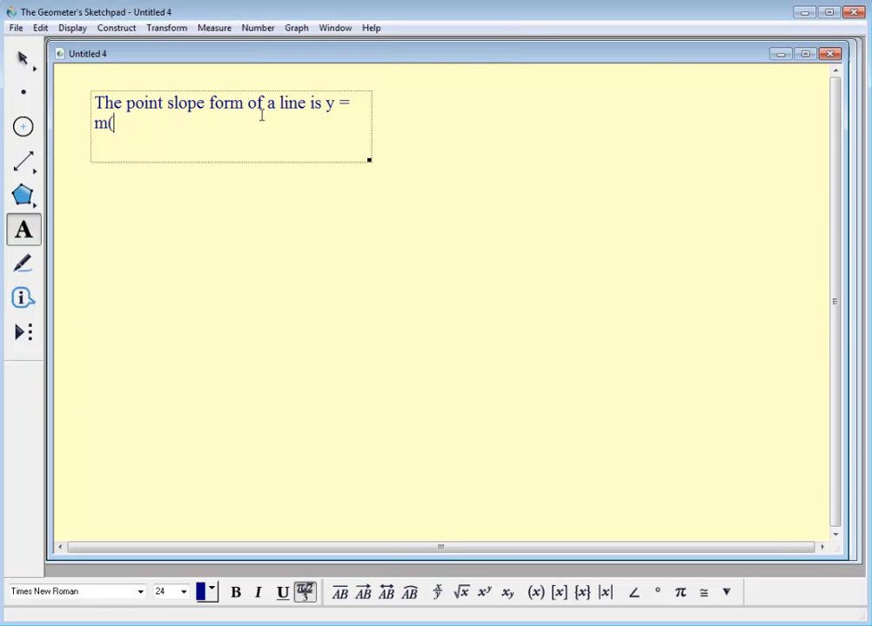
pyautogui.write('x - h) + k.')
pyautogui.moveTo(369, 162); pyautogui.dragTo(488, 161)
pyautogui.click(436, 217)
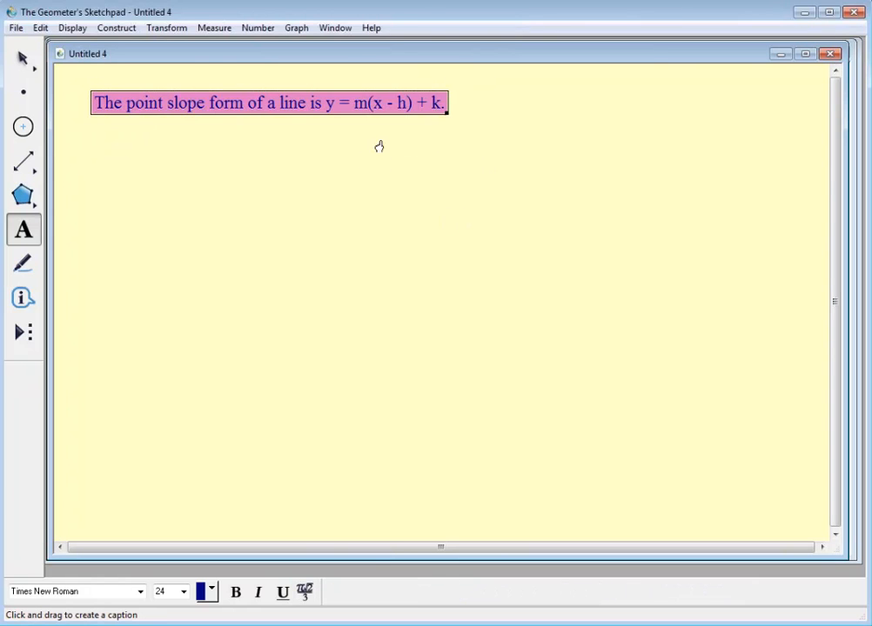
pyautogui.click(23, 58)
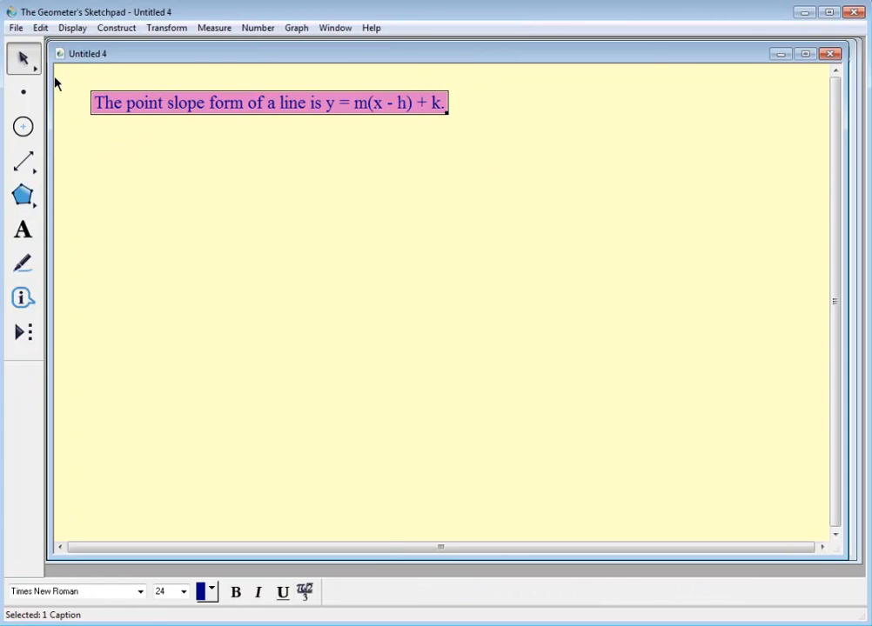
pyautogui.click(327, 215)
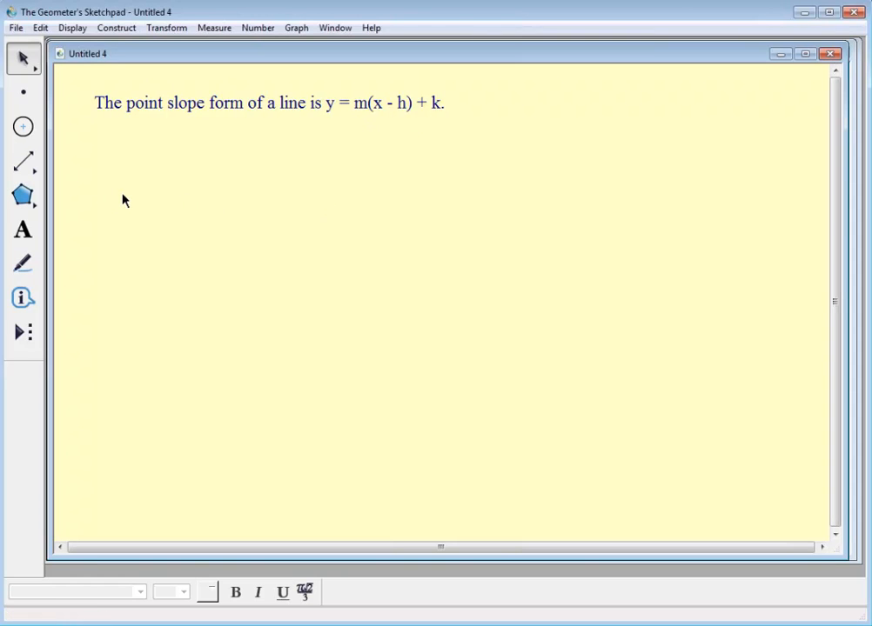
pyautogui.click(257, 29)
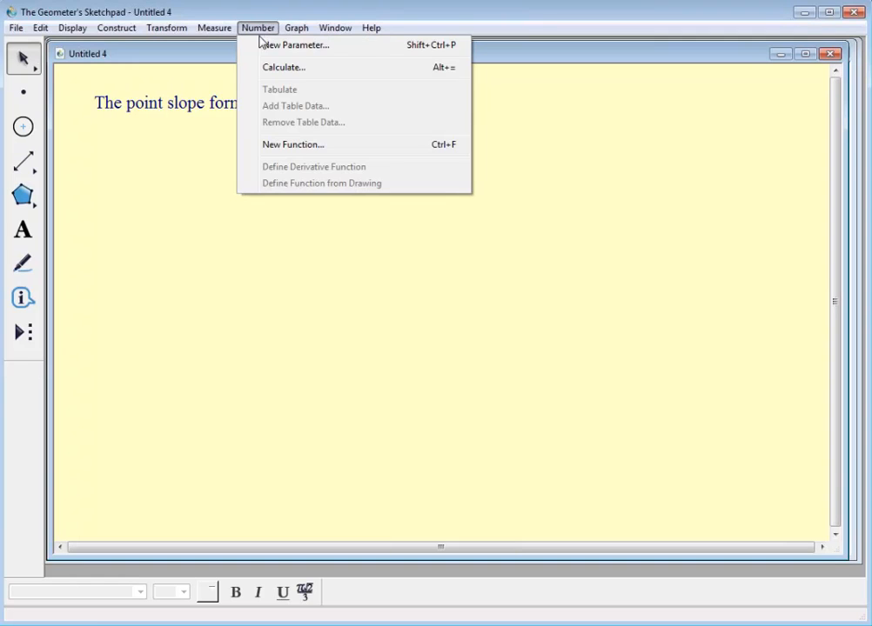
pyautogui.click(136, 258)
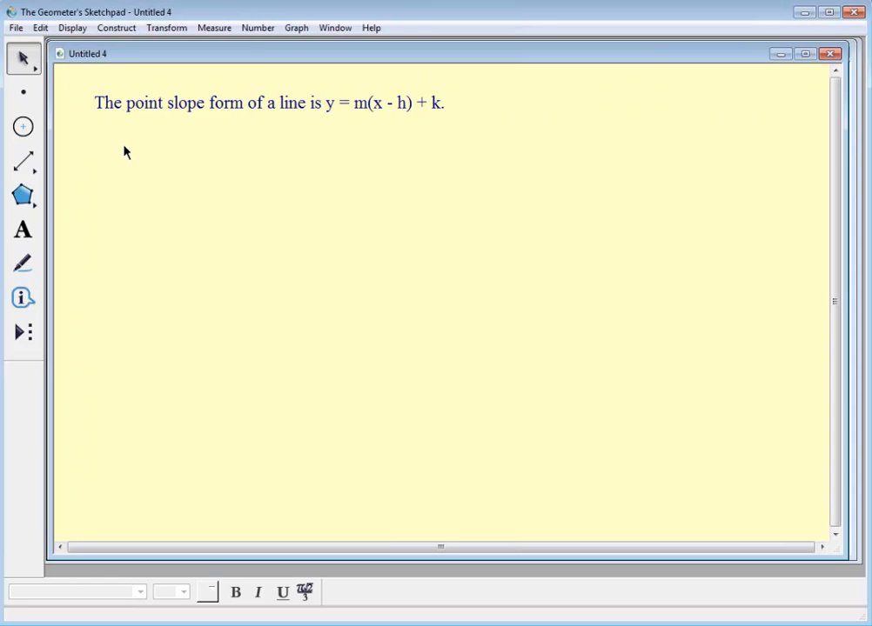
# Step: Draw a horizontal line through two points below the caption, shift its second point closer to the first, and activate the Point tool
pyautogui.click(24, 162)
pyautogui.moveTo(117, 178)
pyautogui.mouseDown()
pyautogui.moveTo(155, 171)
pyautogui.moveTo(191, 249)
pyautogui.moveTo(240, 199)
pyautogui.moveTo(241, 218)
pyautogui.moveTo(253, 160)
pyautogui.moveTo(233, 205)
pyautogui.moveTo(250, 197)
pyautogui.moveTo(250, 163)
pyautogui.moveTo(233, 206)
pyautogui.moveTo(244, 198)
pyautogui.mouseUp()
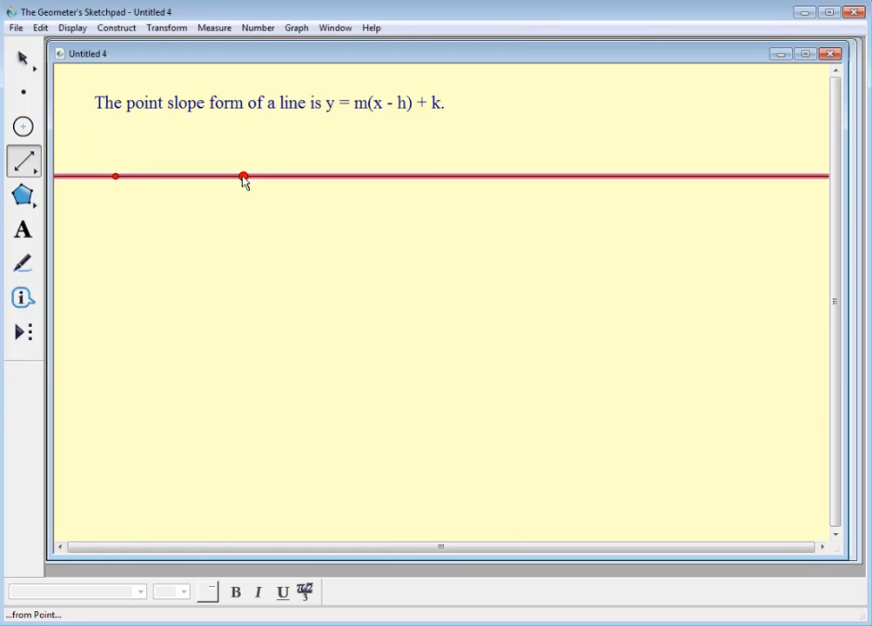
pyautogui.click(24, 58)
pyautogui.moveTo(243, 175); pyautogui.dragTo(187, 177)
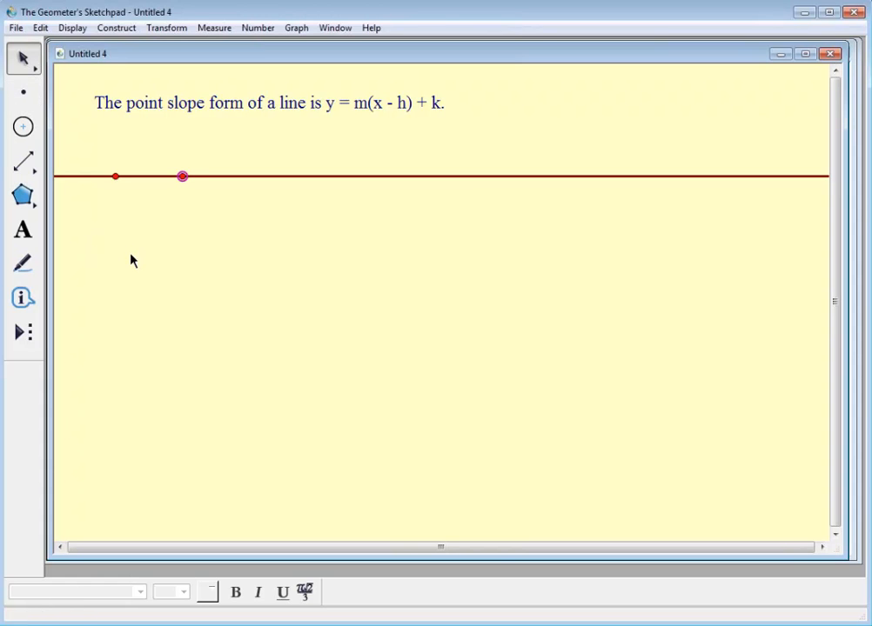
pyautogui.click(24, 98)
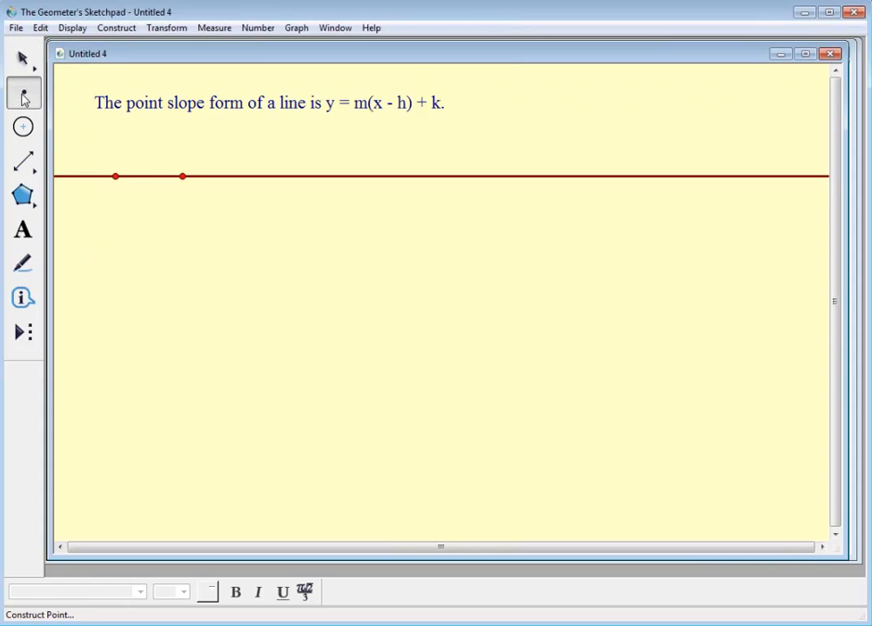
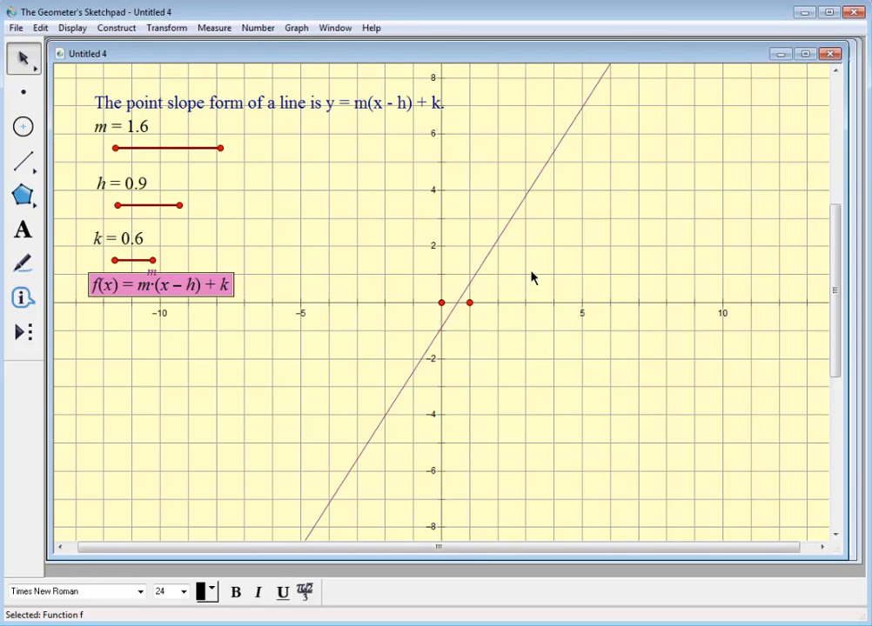
# Step: Open the Learning Center from Sketchpad's help resources
pyautogui.click(372, 30)
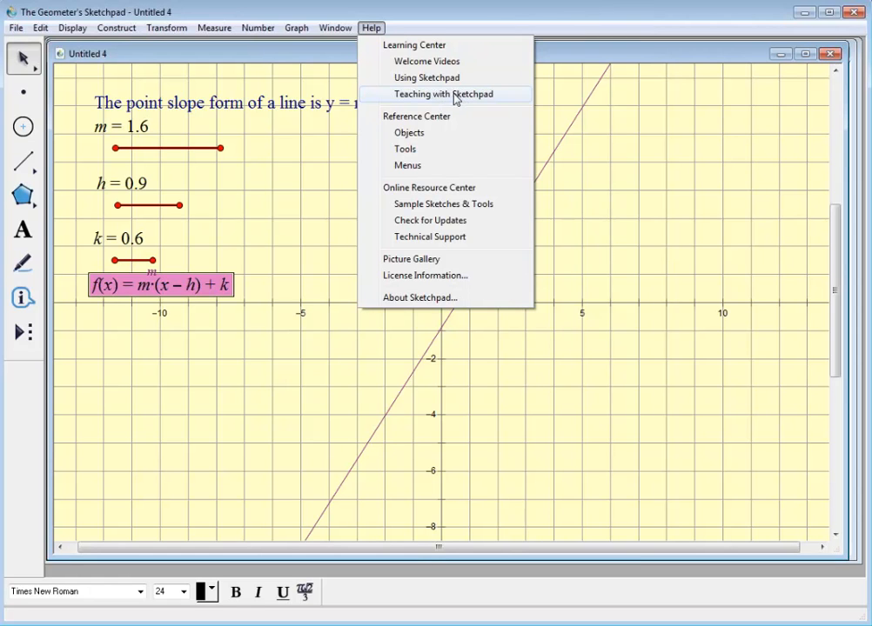
pyautogui.click(446, 47)
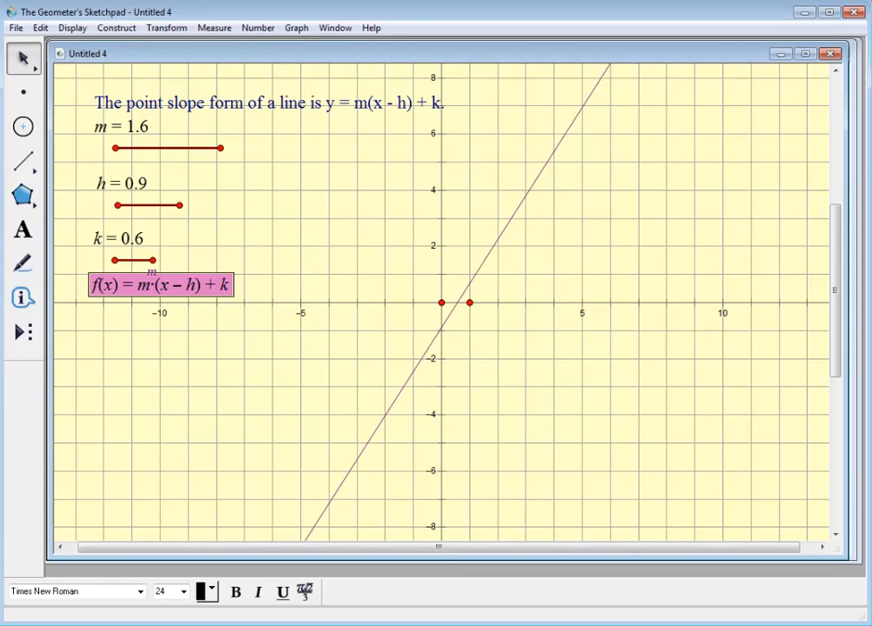